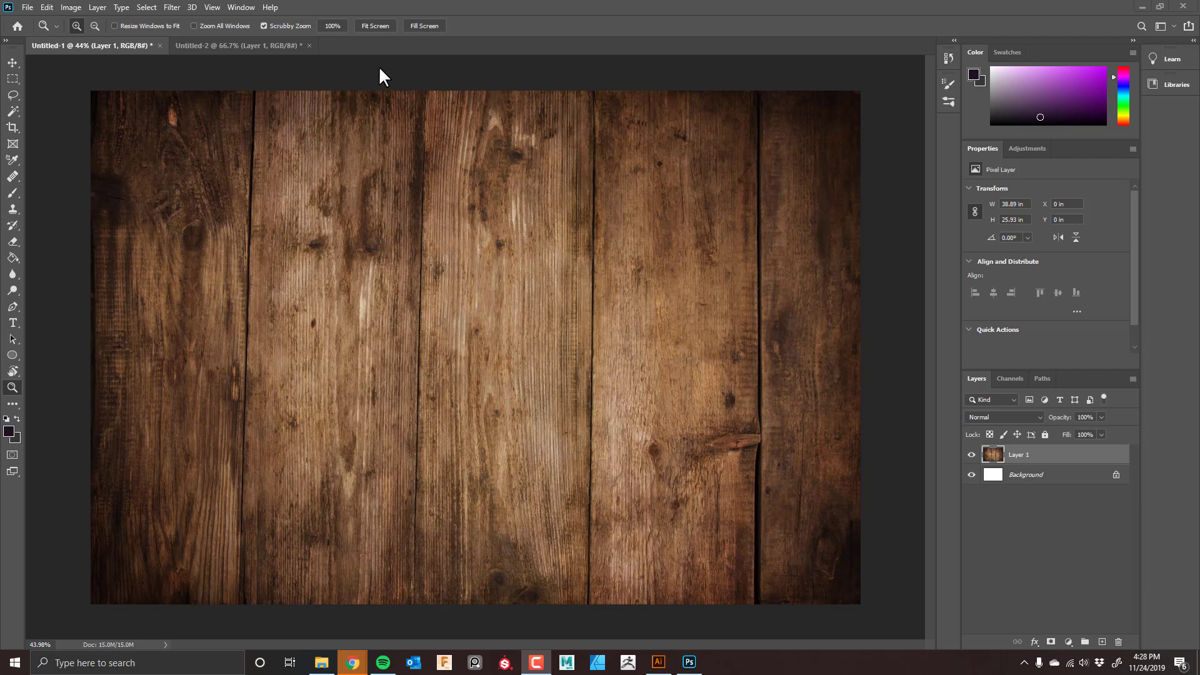
# Step: Compare the wood texture document with the nebula document and return to the wood texture
pyautogui.click(241, 47)
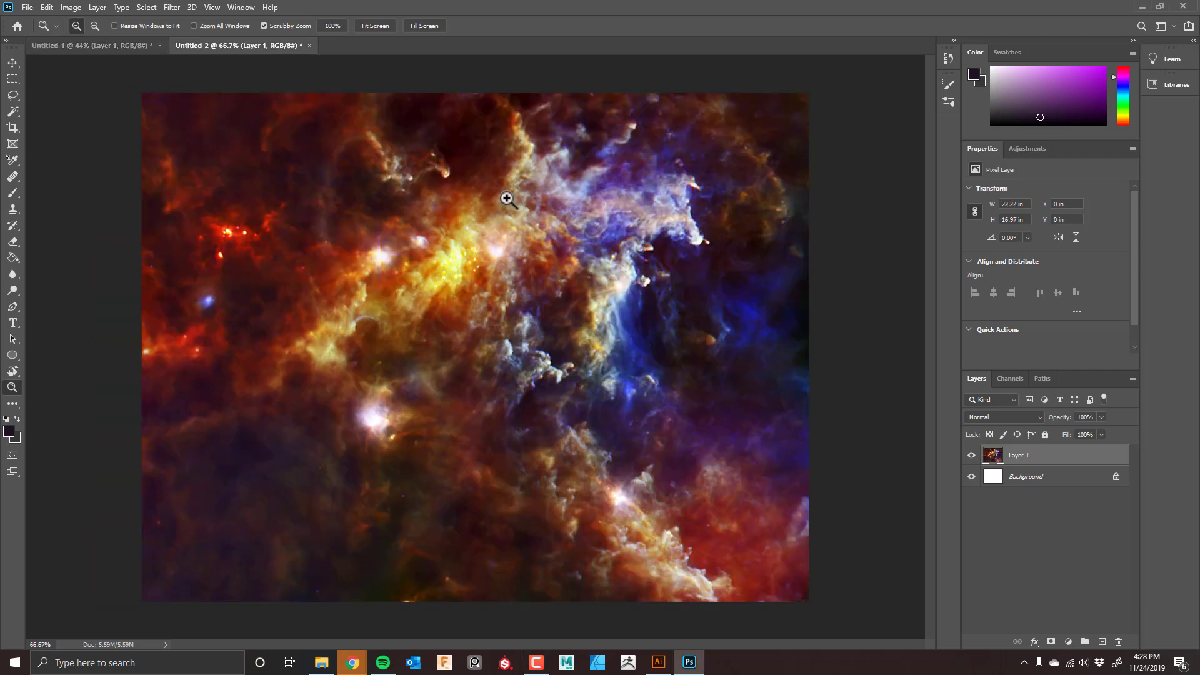
pyautogui.click(134, 46)
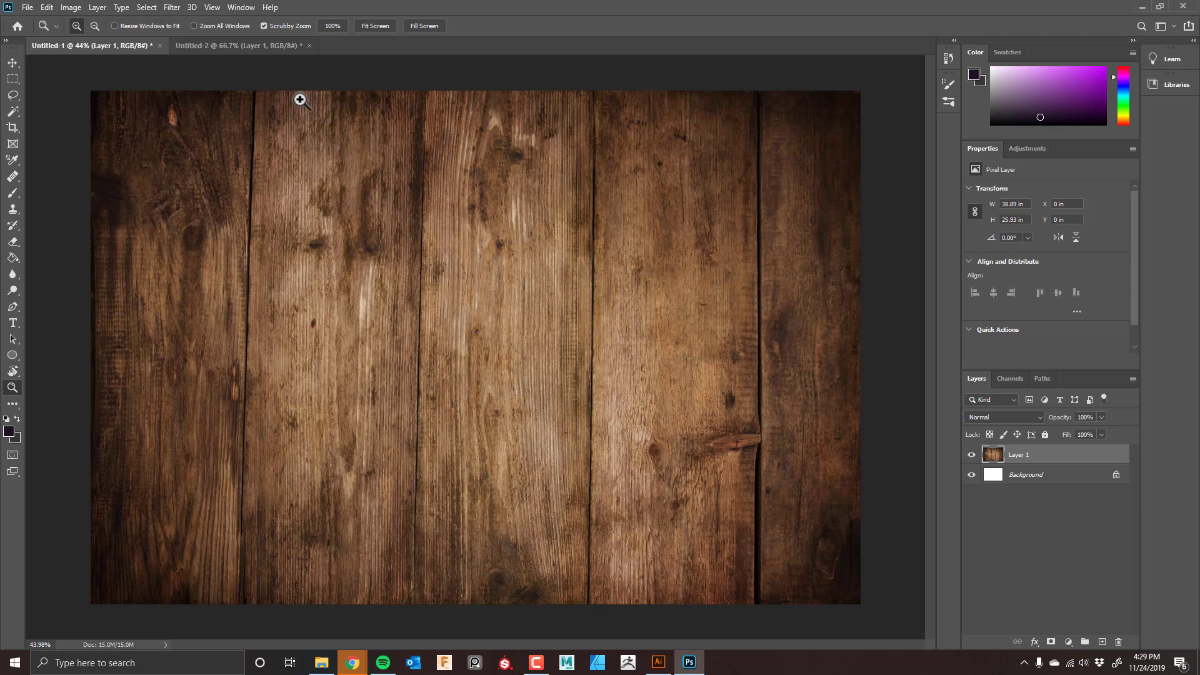
pyautogui.click(256, 46)
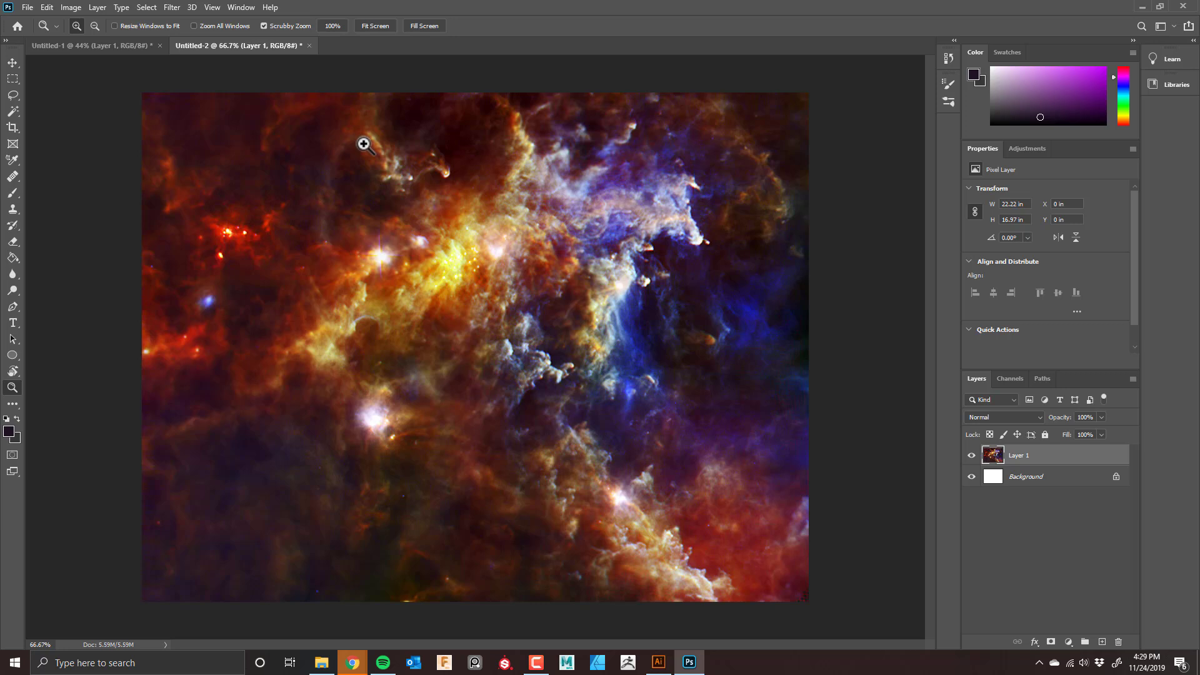
pyautogui.click(77, 46)
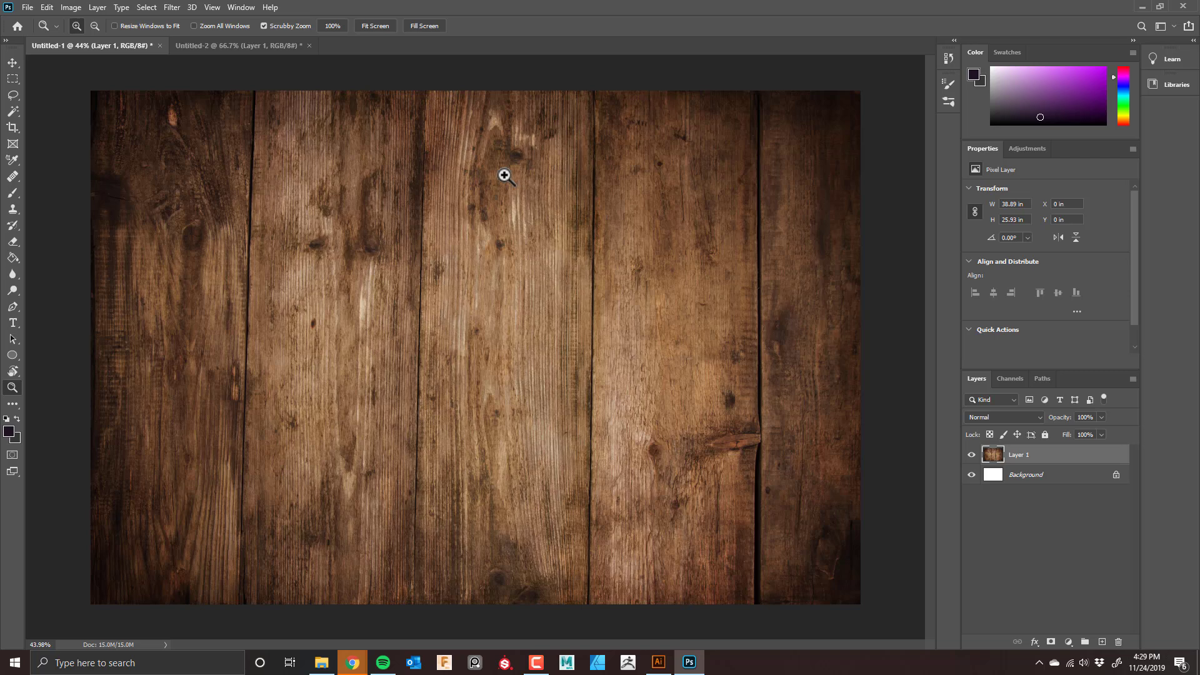
# Step: Convert the wood texture image to Grayscale mode, flattening its layers and discarding the color information
pyautogui.click(71, 8)
pyautogui.moveTo(75, 21)
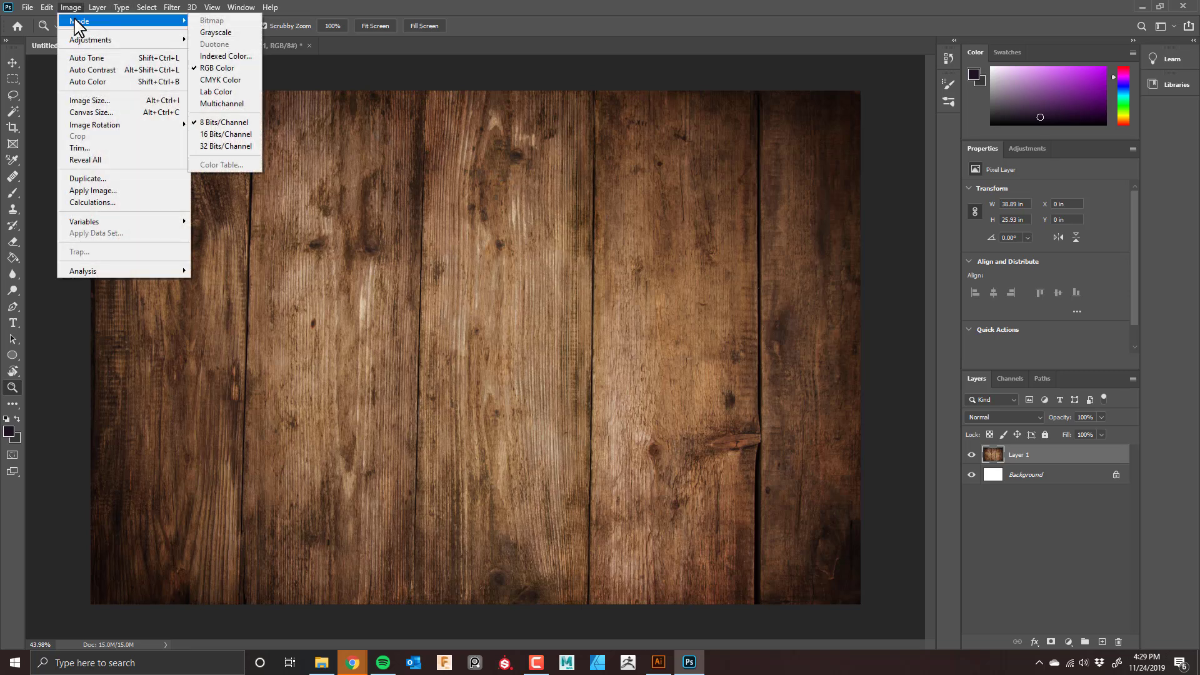
pyautogui.click(215, 33)
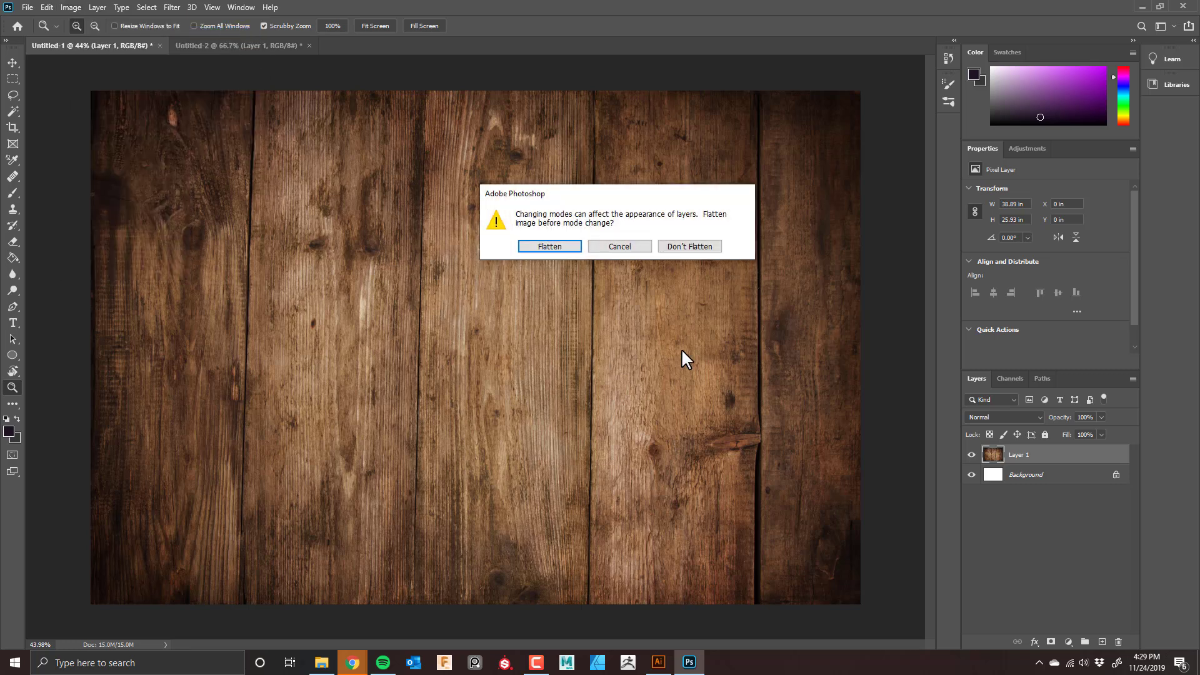
pyautogui.click(543, 249)
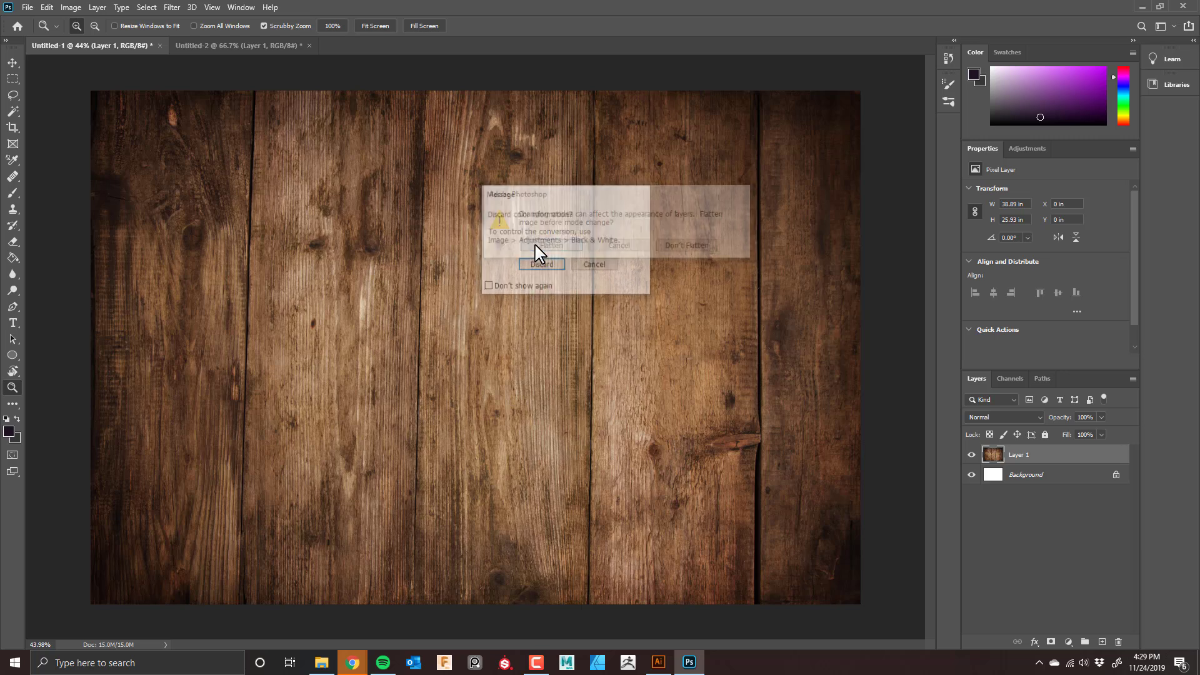
pyautogui.click(541, 266)
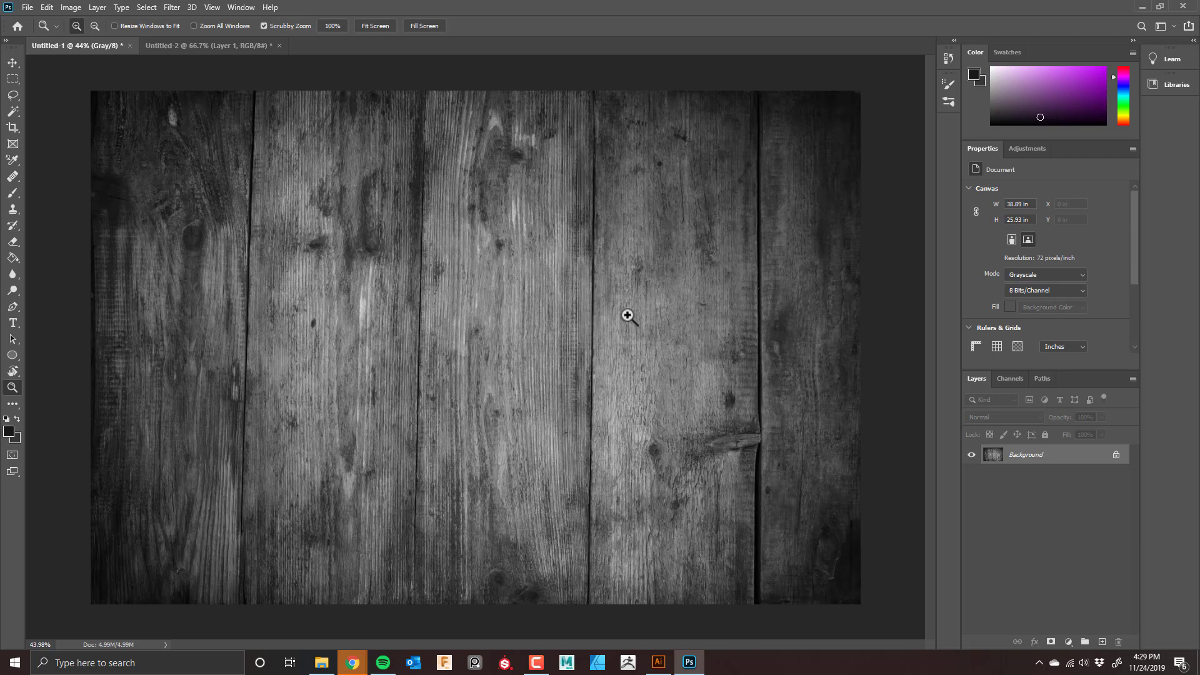
# Step: Brighten the grayscale wood image with Levels by lowering the white input level to 165
pyautogui.hotkey('ctrl', 'l')
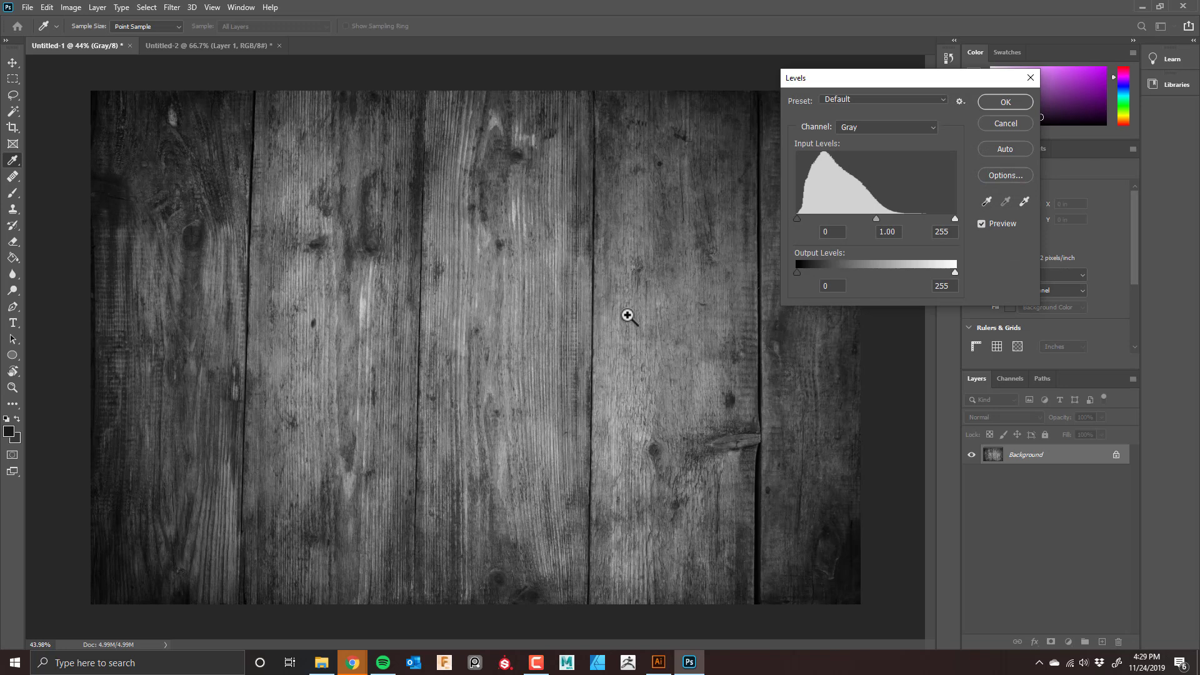
pyautogui.moveTo(956, 219); pyautogui.dragTo(899, 219)
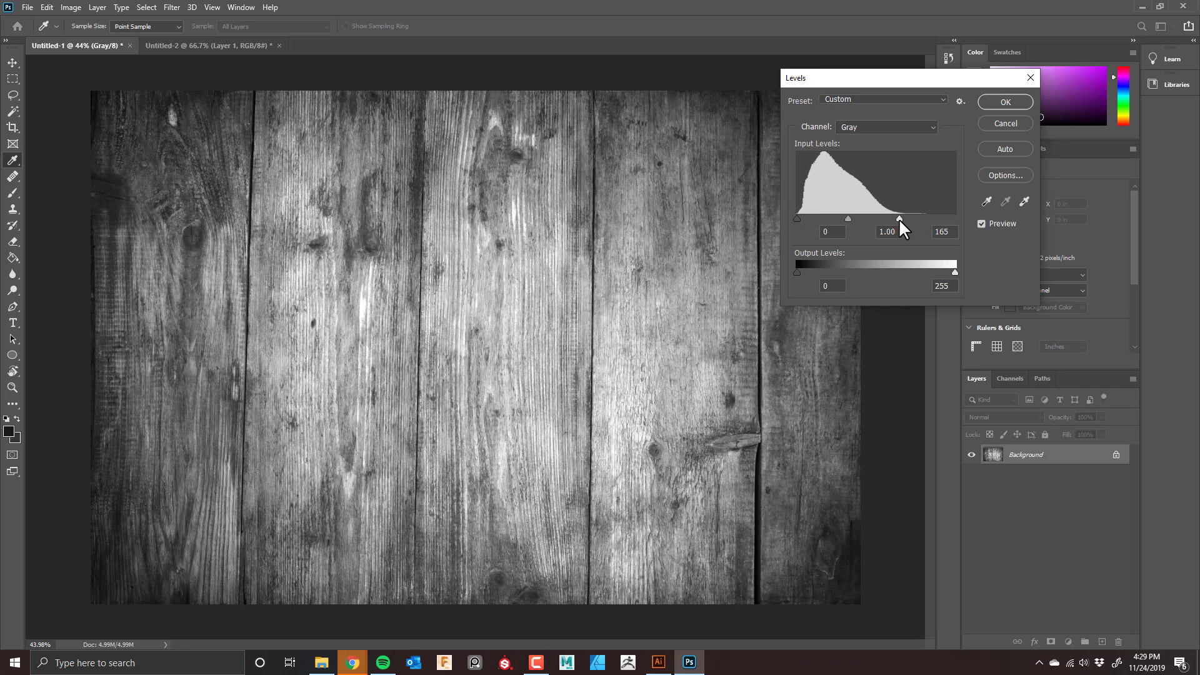
pyautogui.click(1008, 100)
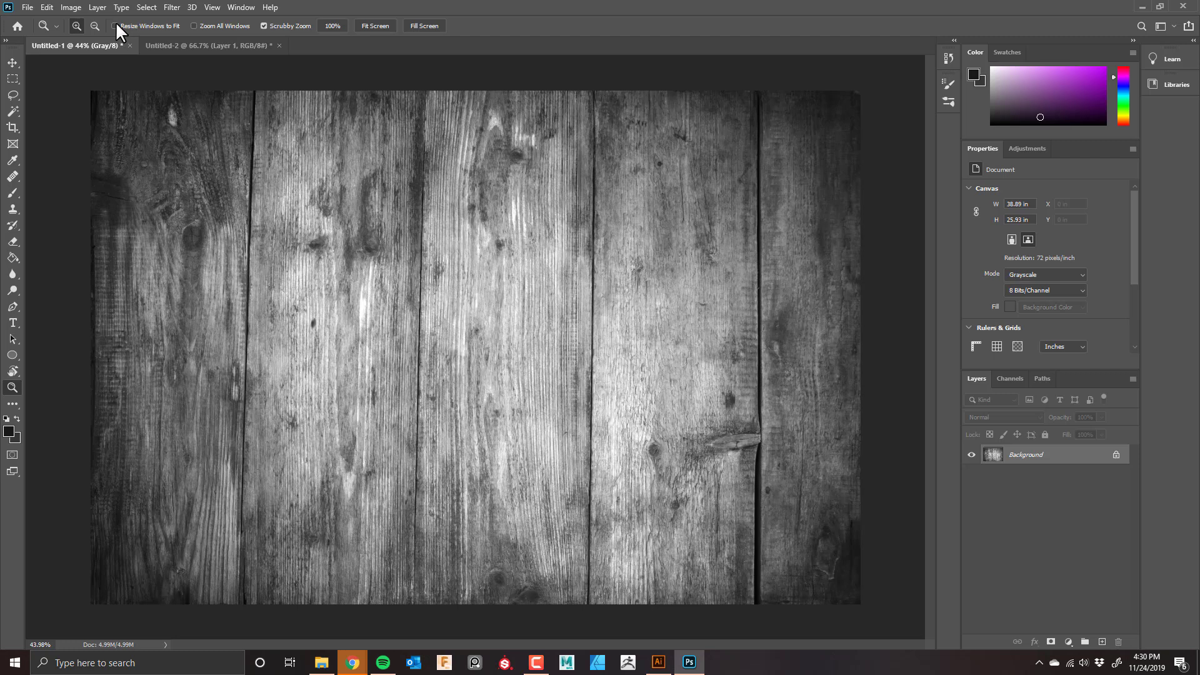
# Step: Start converting the wood image to Bitmap mode with Halftone Screen as the method
pyautogui.click(77, 6)
pyautogui.moveTo(87, 21)
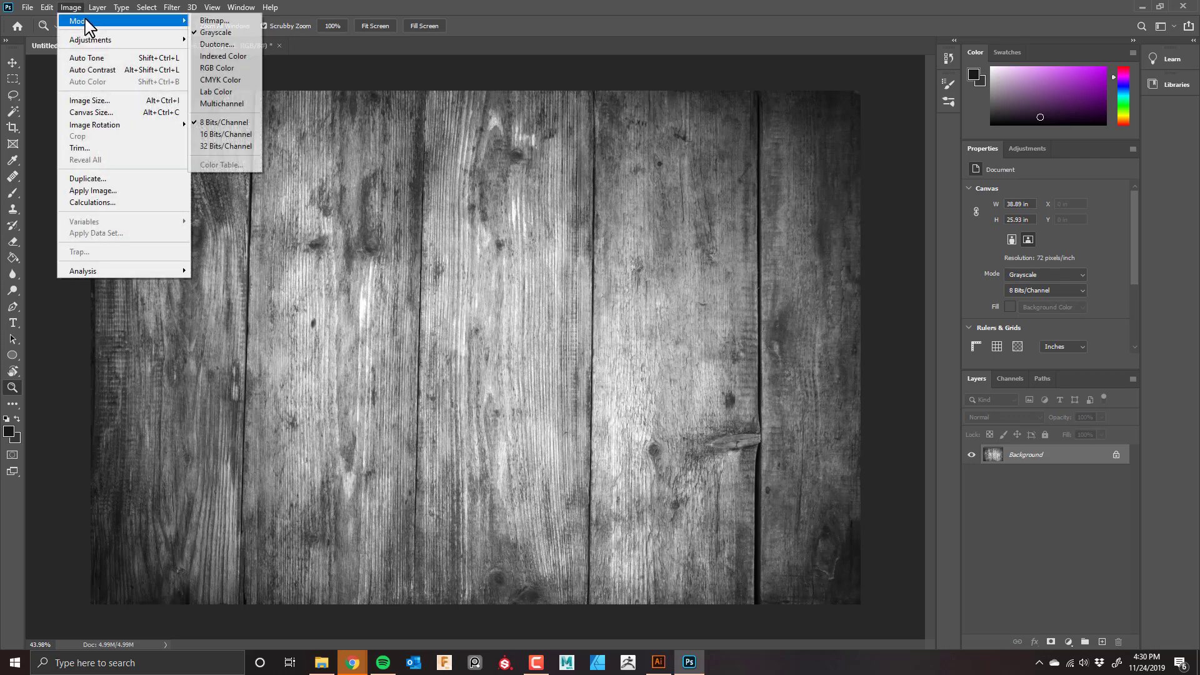
pyautogui.click(217, 22)
pyautogui.moveTo(574, 161); pyautogui.dragTo(658, 122)
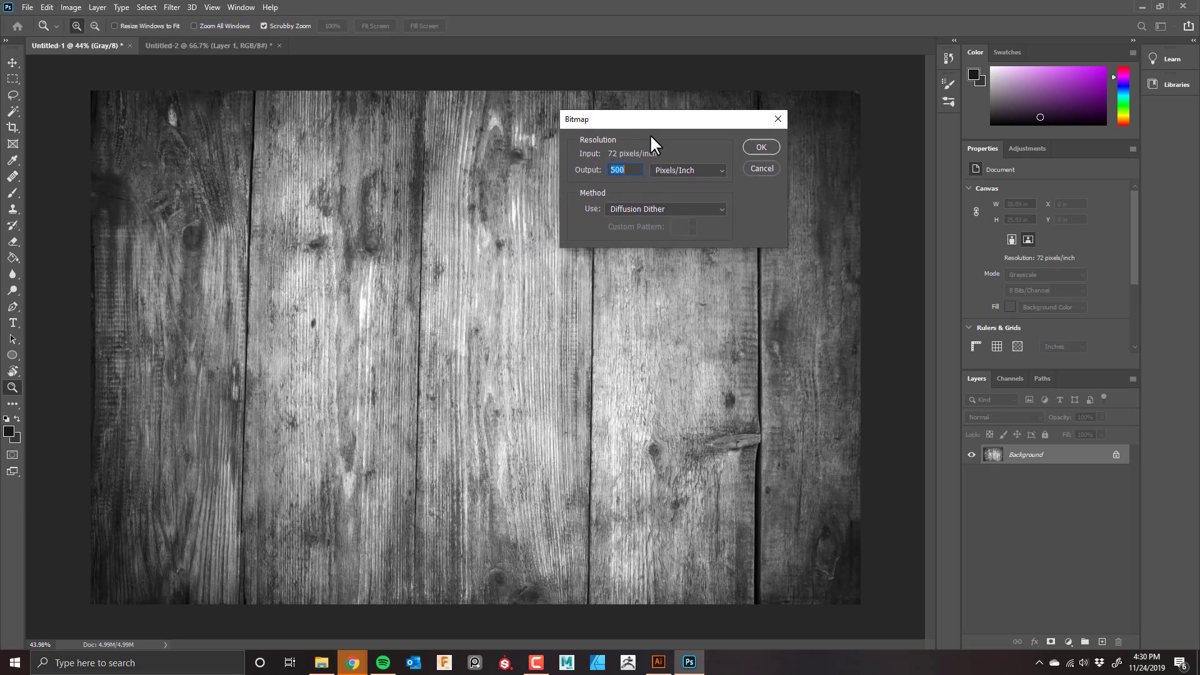
pyautogui.click(666, 208)
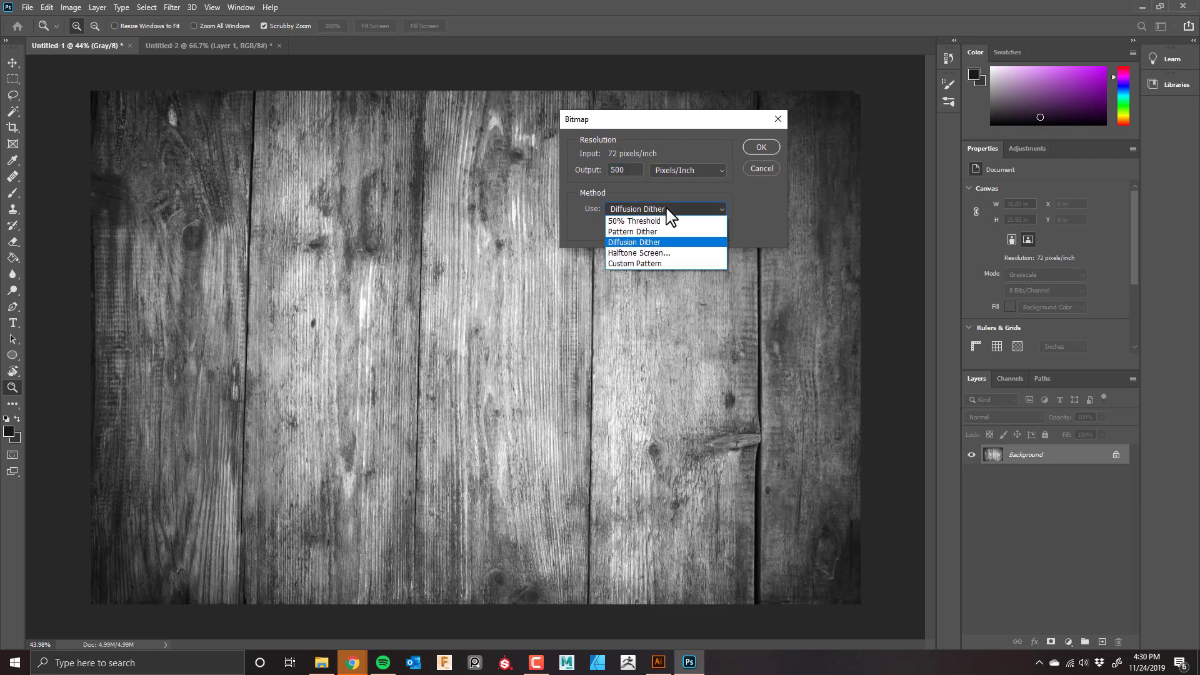
pyautogui.click(665, 252)
pyautogui.moveTo(622, 118); pyautogui.dragTo(644, 100)
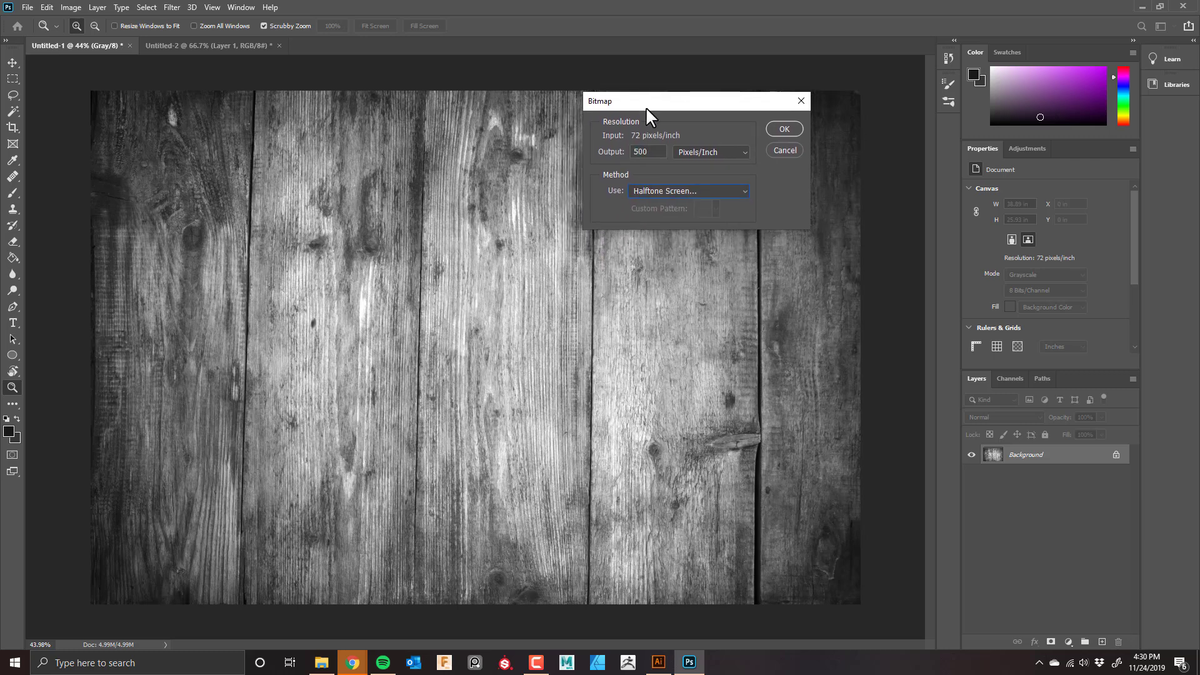
# Step: Set the bitmap output resolution to 300 pixels/inch and accept the conversion settings
pyautogui.moveTo(658, 153); pyautogui.dragTo(535, 147)
pyautogui.write('72')
pyautogui.press('BackSpace')
pyautogui.press('BackSpace')
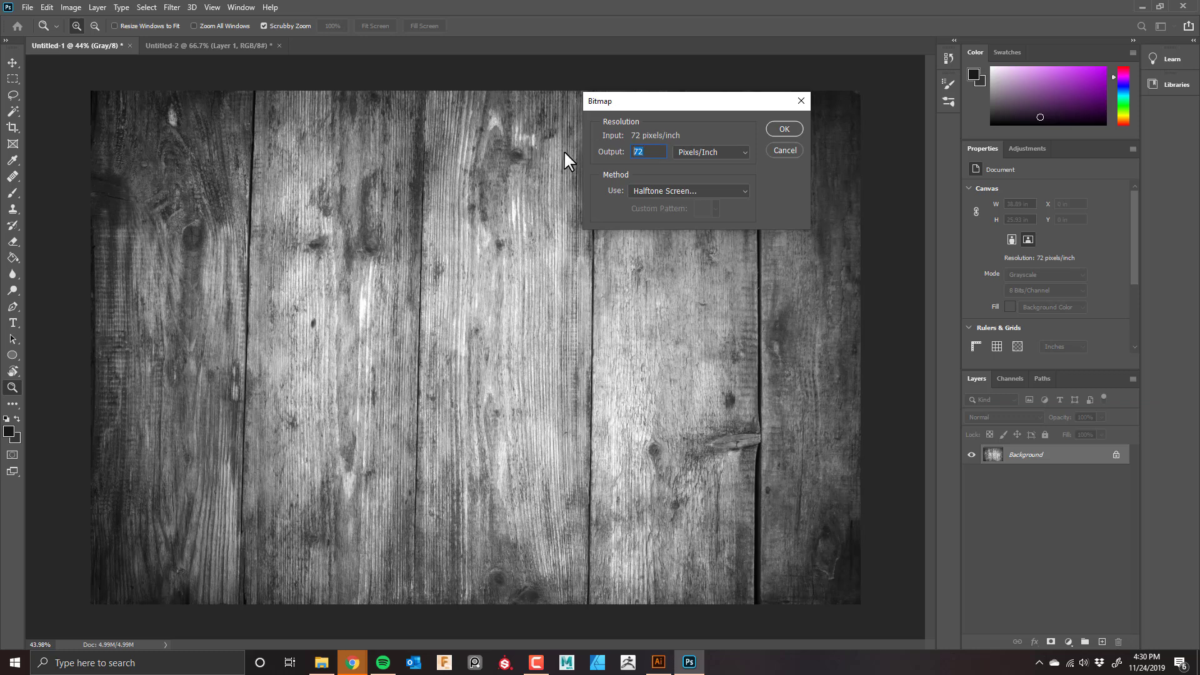
pyautogui.write('300')
pyautogui.moveTo(697, 110); pyautogui.dragTo(674, 108)
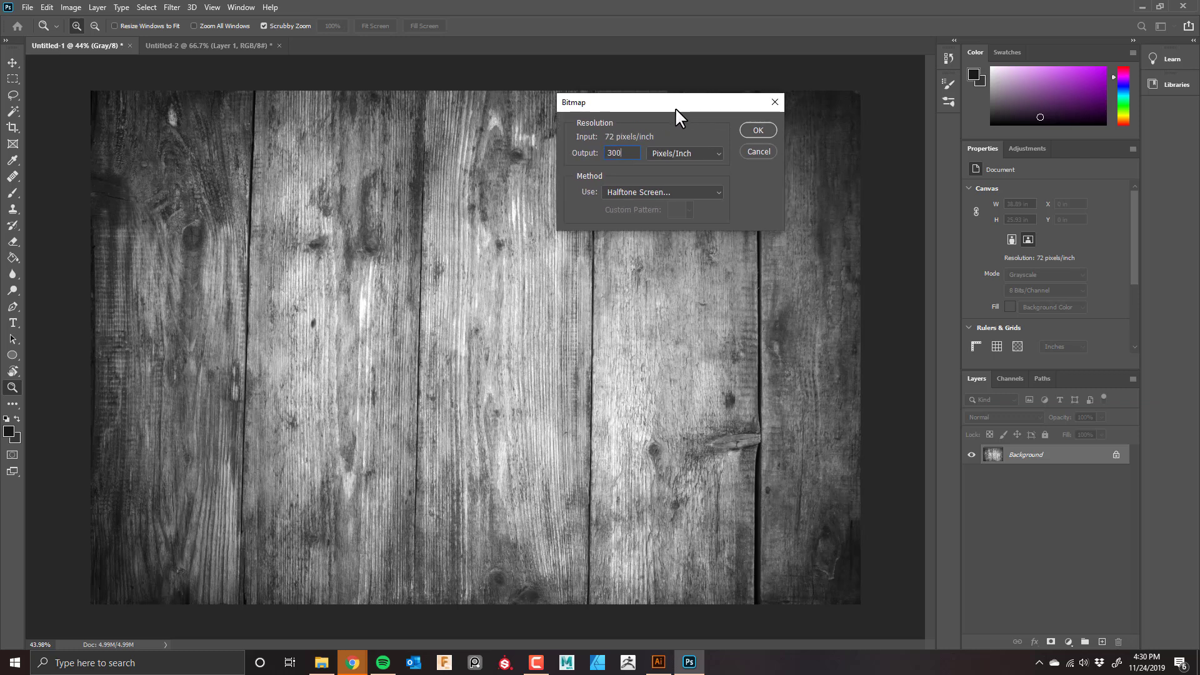
pyautogui.click(758, 131)
# Step: Apply the halftone screen with the Line shape at an angle of 90 degrees and a frequency of 10 lines/inch
pyautogui.moveTo(596, 169); pyautogui.dragTo(674, 111)
pyautogui.click(651, 182)
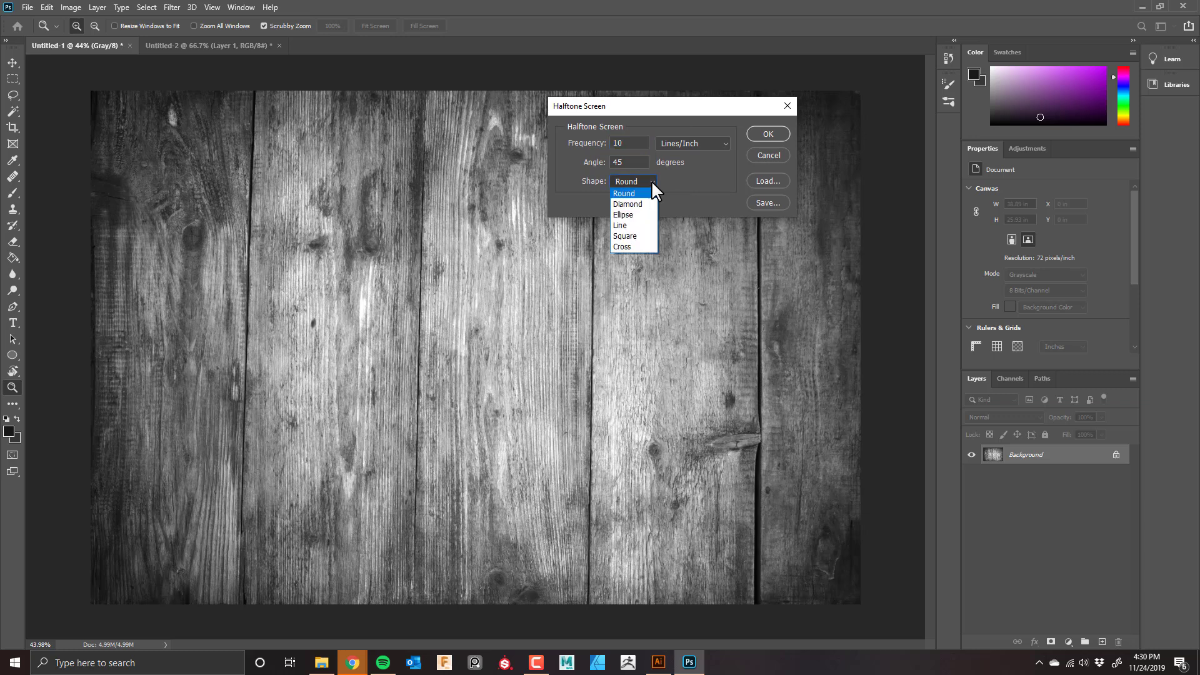
pyautogui.click(622, 226)
pyautogui.click(580, 170)
pyautogui.write('90')
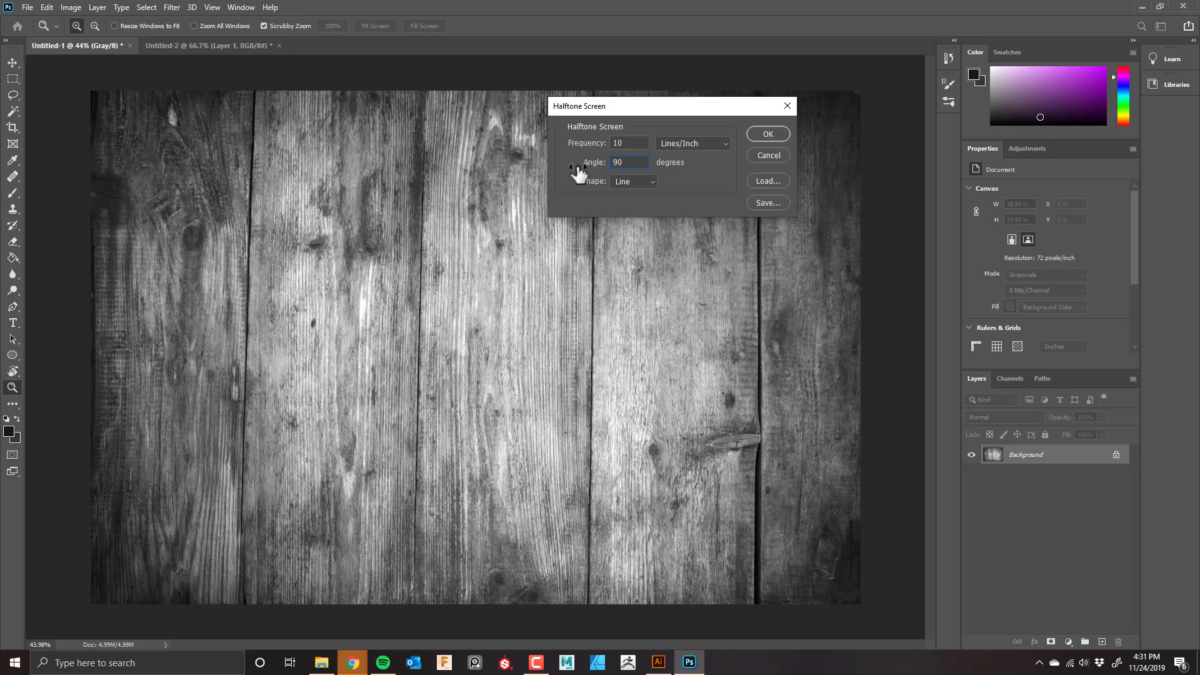
pyautogui.click(699, 178)
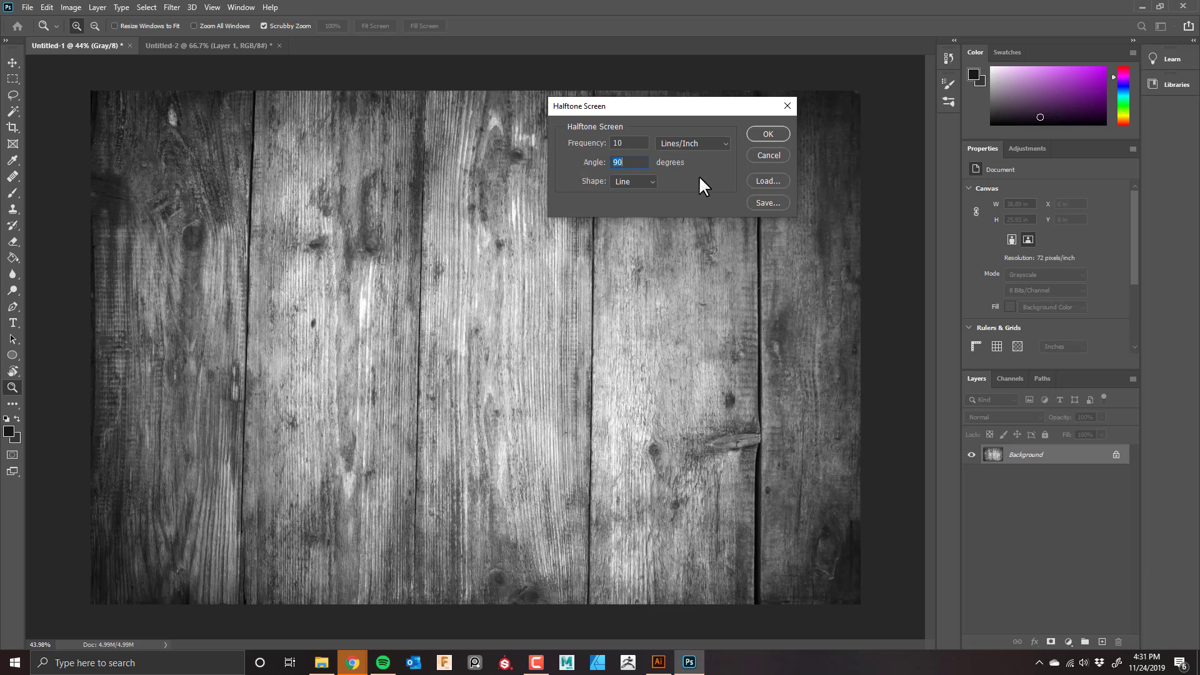
pyautogui.click(768, 132)
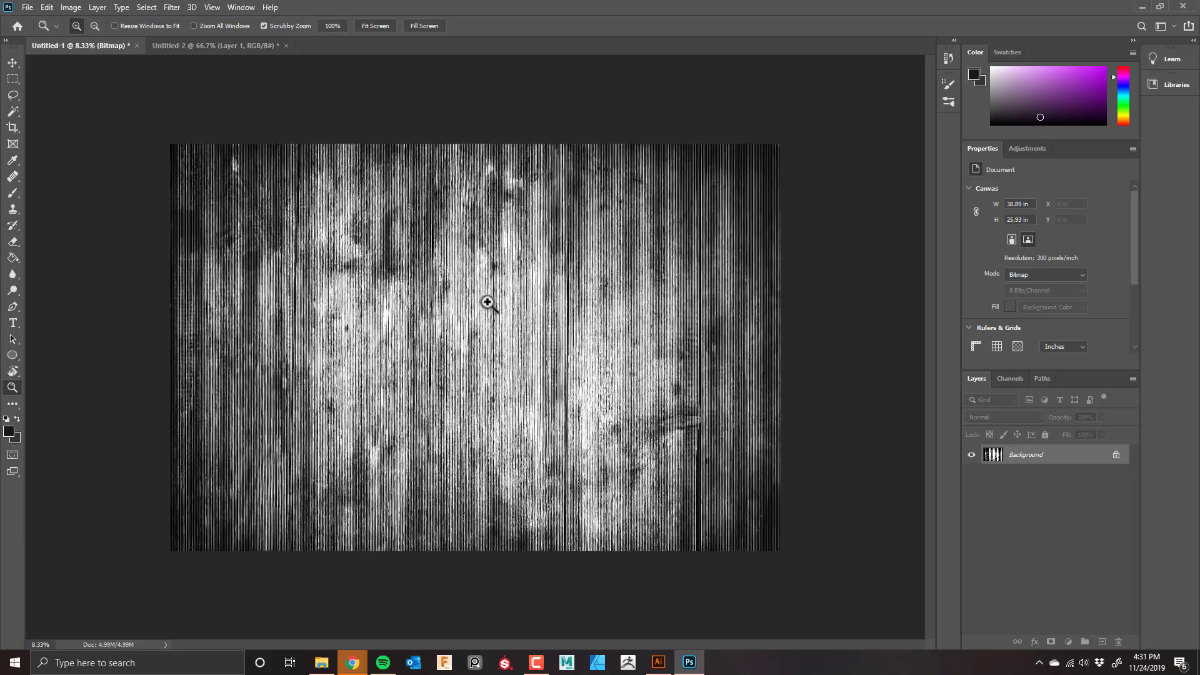
# Step: Inspect the vertical halftone lines up close and undo the bitmap conversion
pyautogui.click(488, 300)
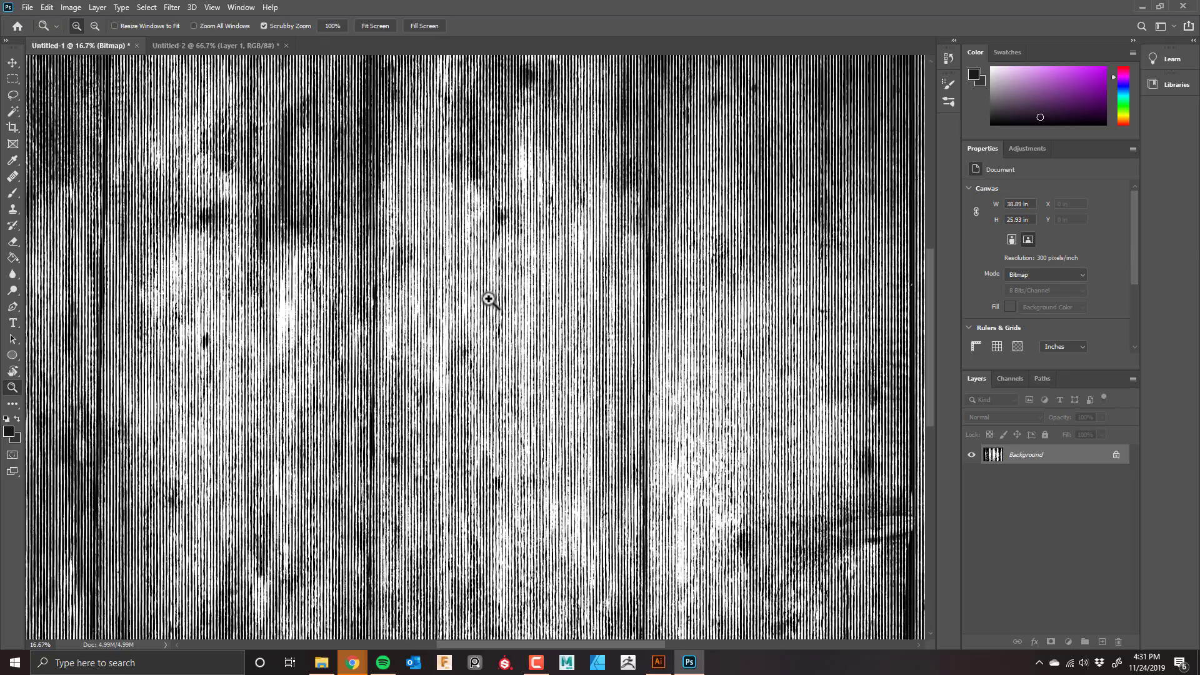
pyautogui.click(488, 300)
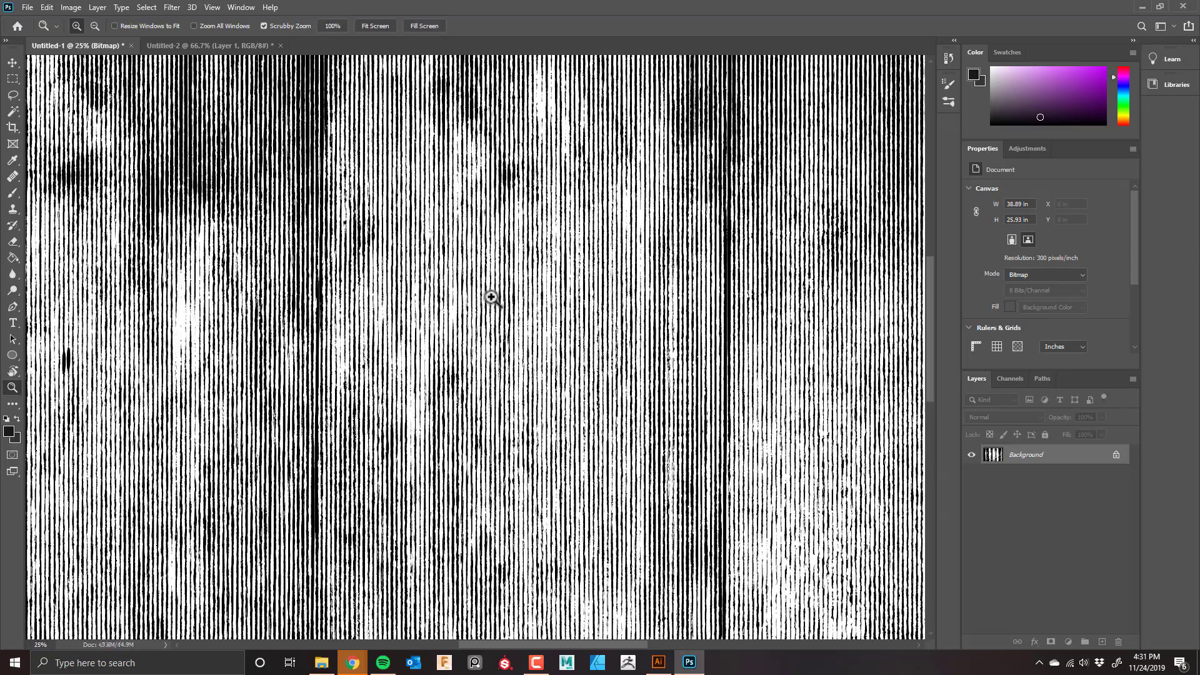
pyautogui.click(491, 300)
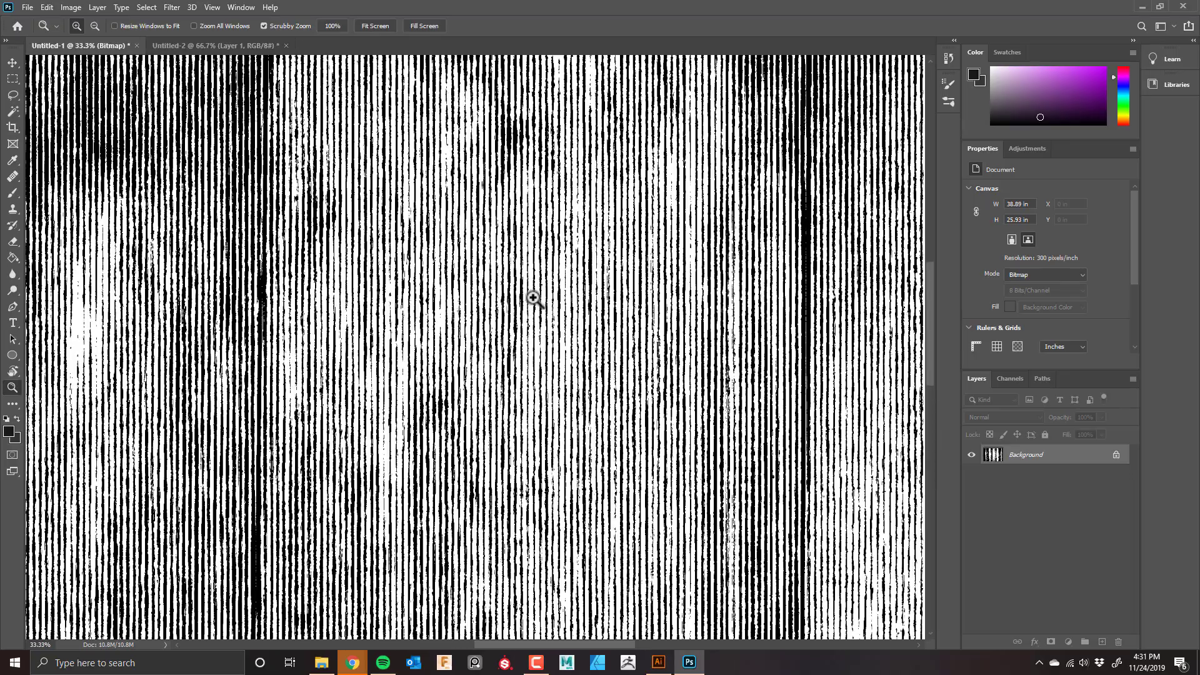
pyautogui.moveTo(530, 292); pyautogui.dragTo(493, 313)
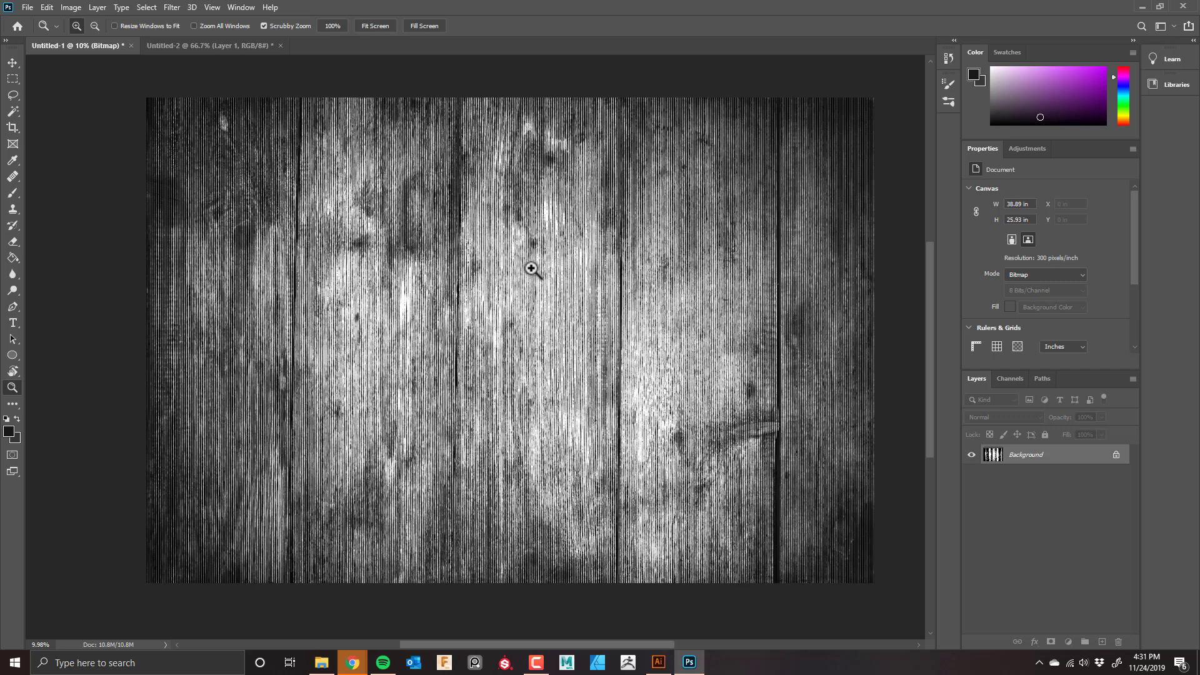
pyautogui.hotkey('ctrl', 'z')
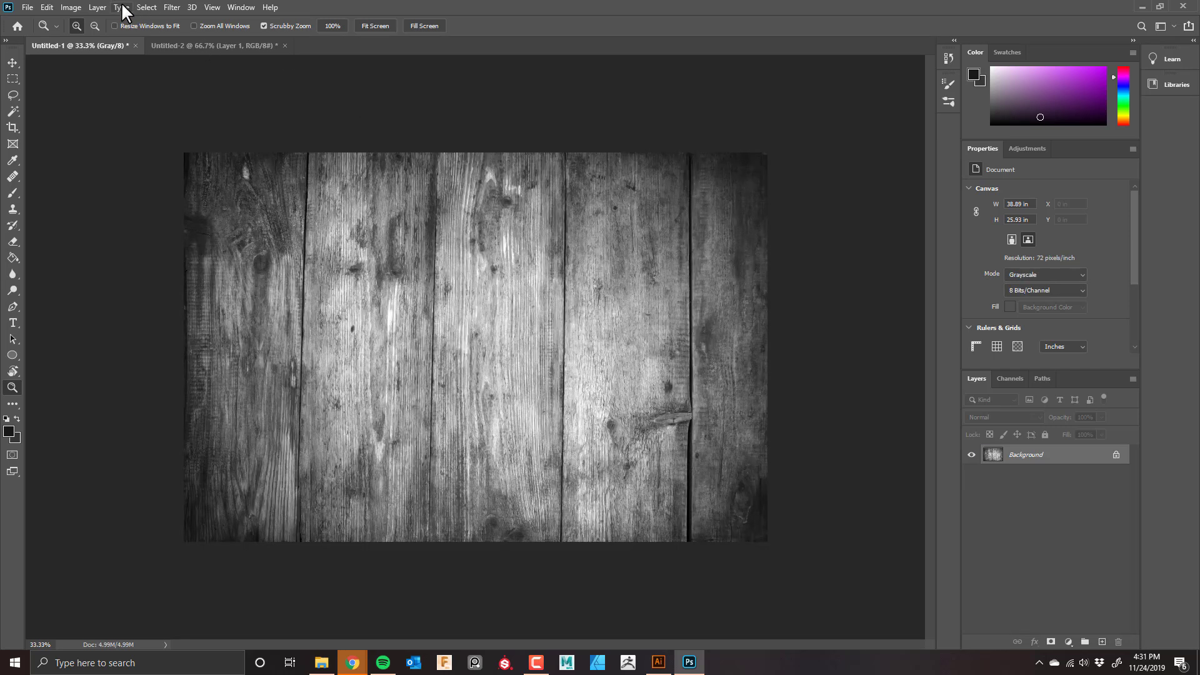
# Step: Try the bitmap conversion with the line halftone frequency at 20 lines/inch, inspect the lines, and undo it
pyautogui.click(69, 7)
pyautogui.moveTo(72, 21)
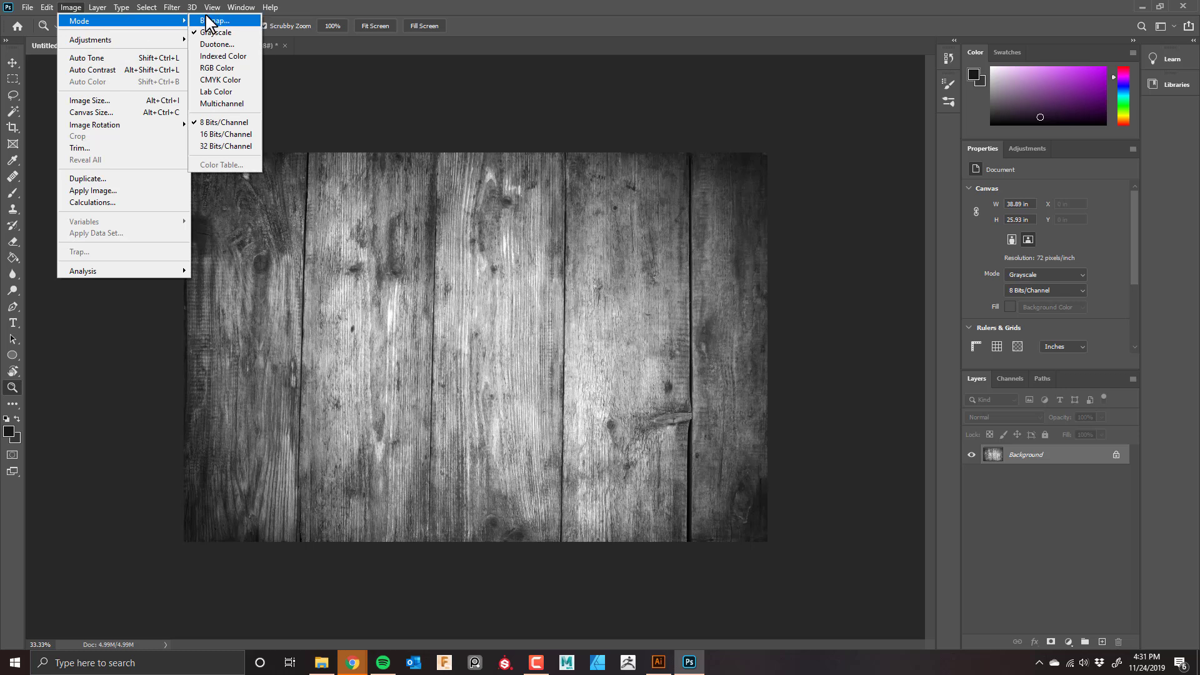
pyautogui.click(212, 20)
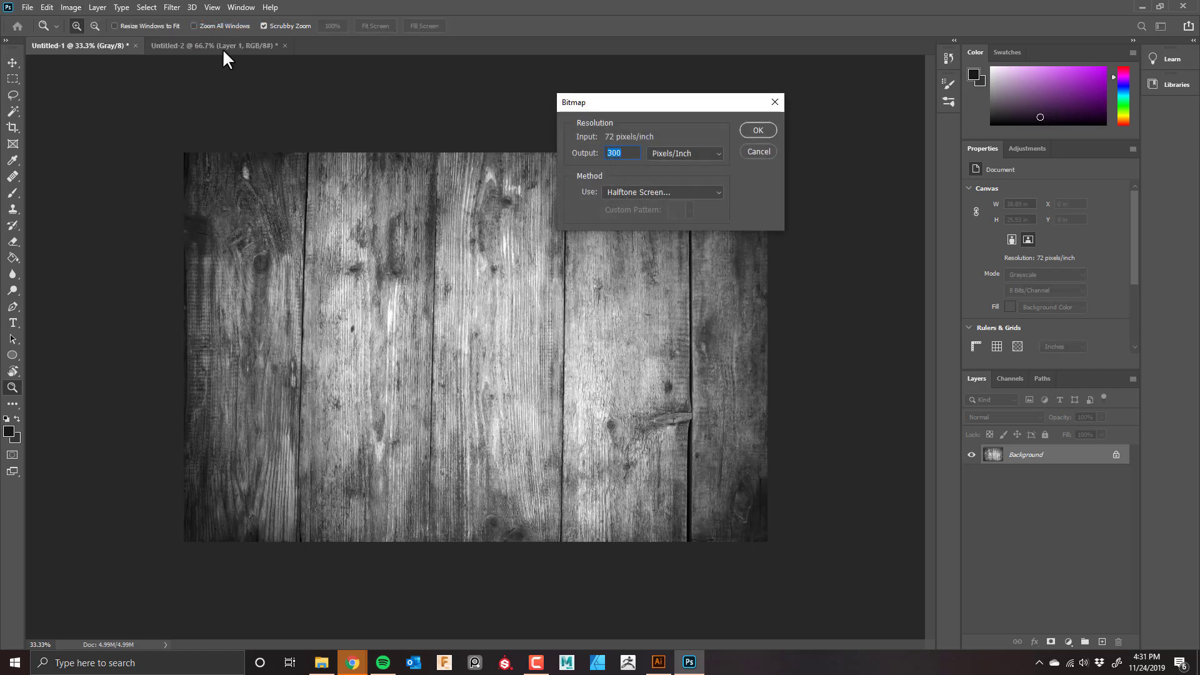
pyautogui.click(757, 131)
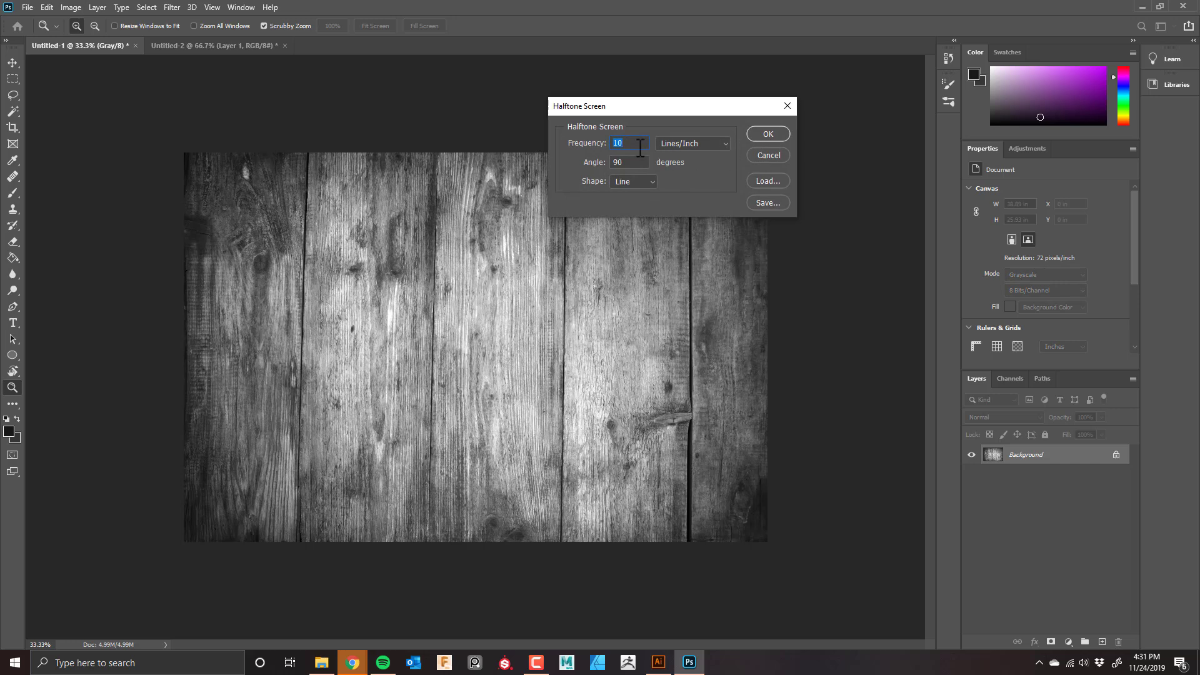
pyautogui.write('20')
pyautogui.click(767, 133)
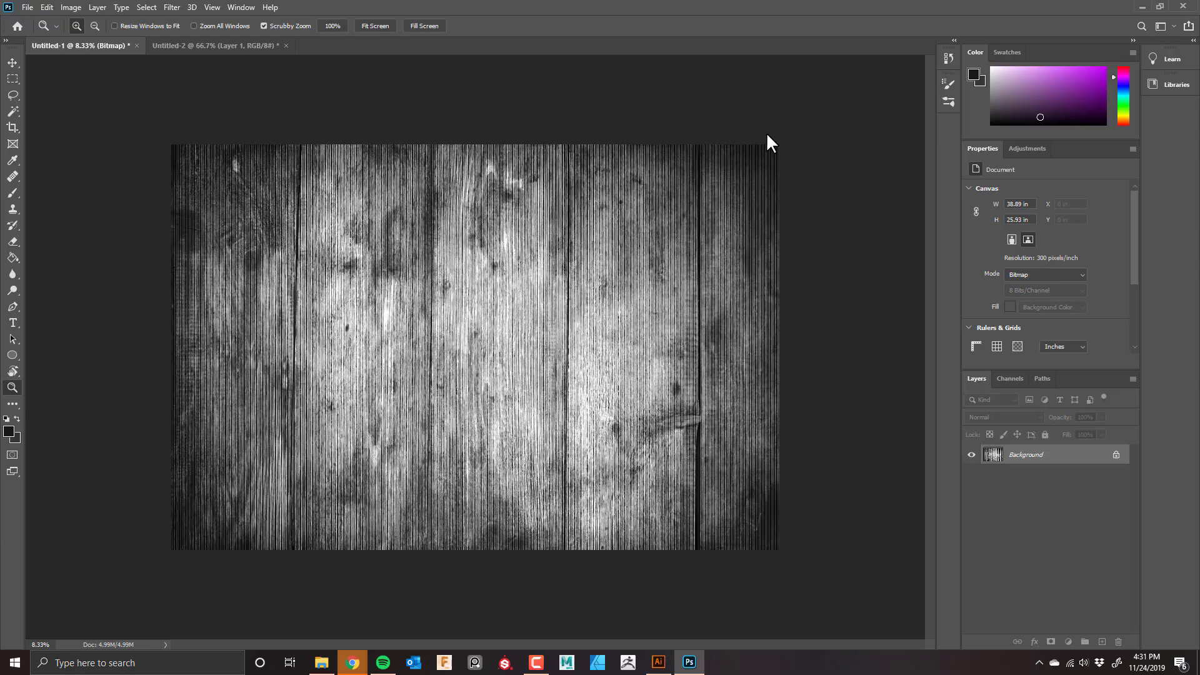
pyautogui.moveTo(469, 345); pyautogui.dragTo(525, 319)
pyautogui.hotkey('ctrl', 'z')
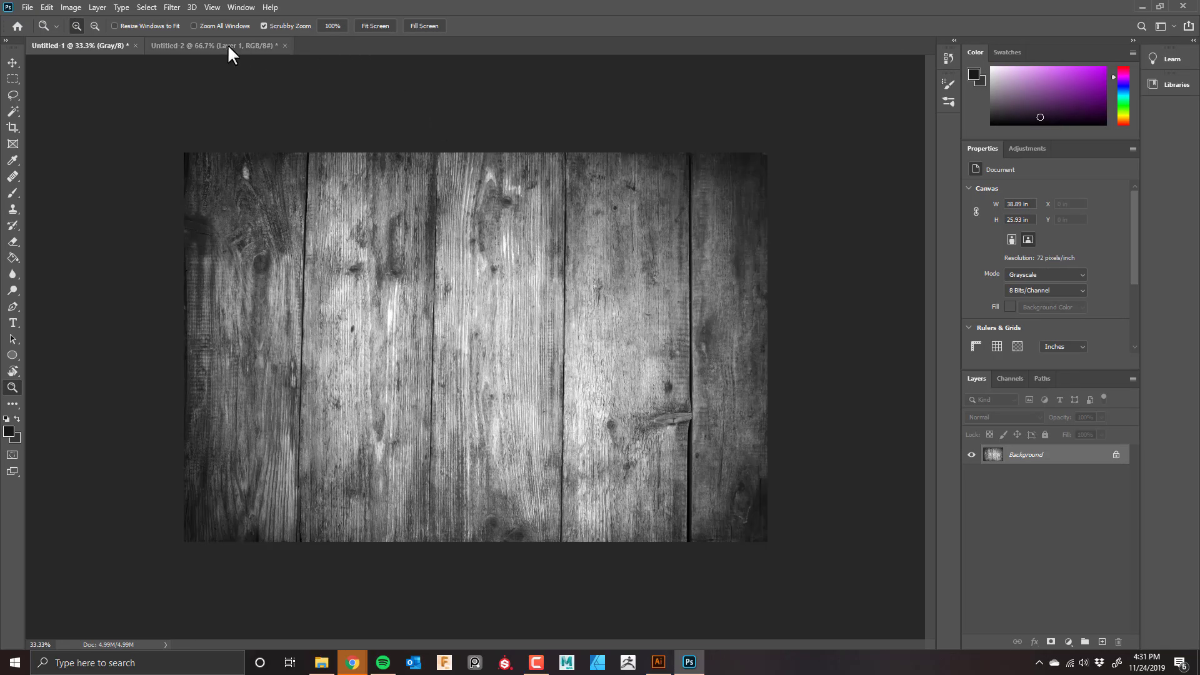
# Step: Convert the wood image to a 300 pixels/inch bitmap using a 90-degree line halftone at 5 lines/inch
pyautogui.click(66, 7)
pyautogui.moveTo(80, 21)
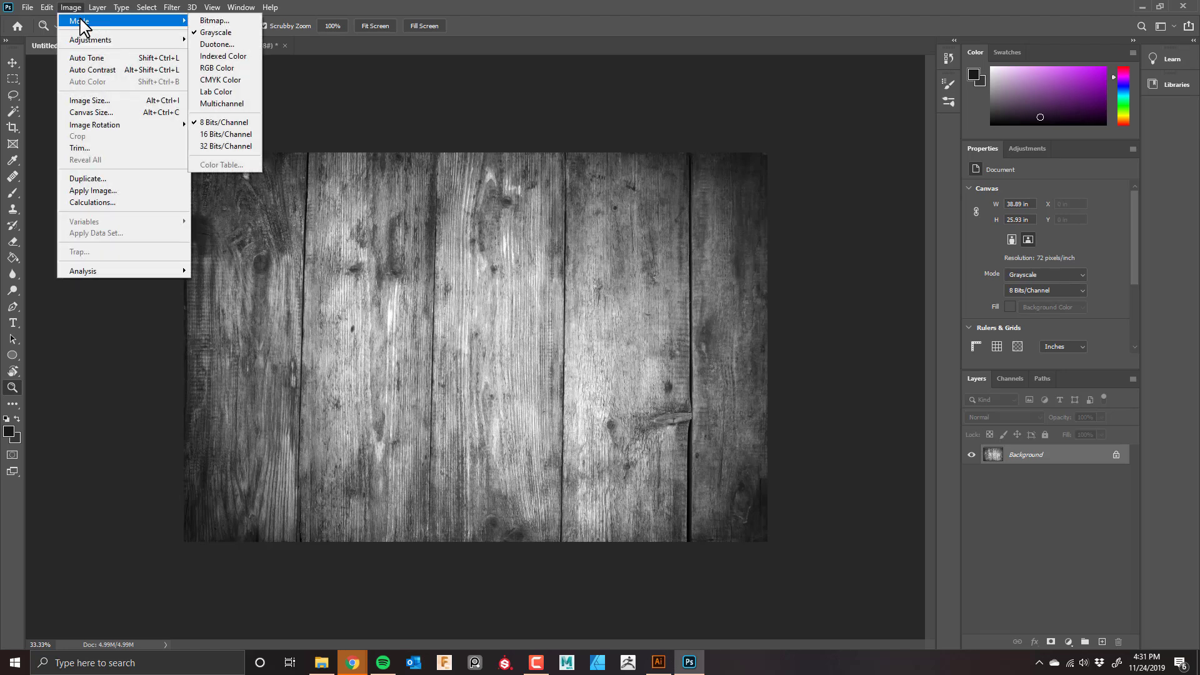
pyautogui.click(225, 22)
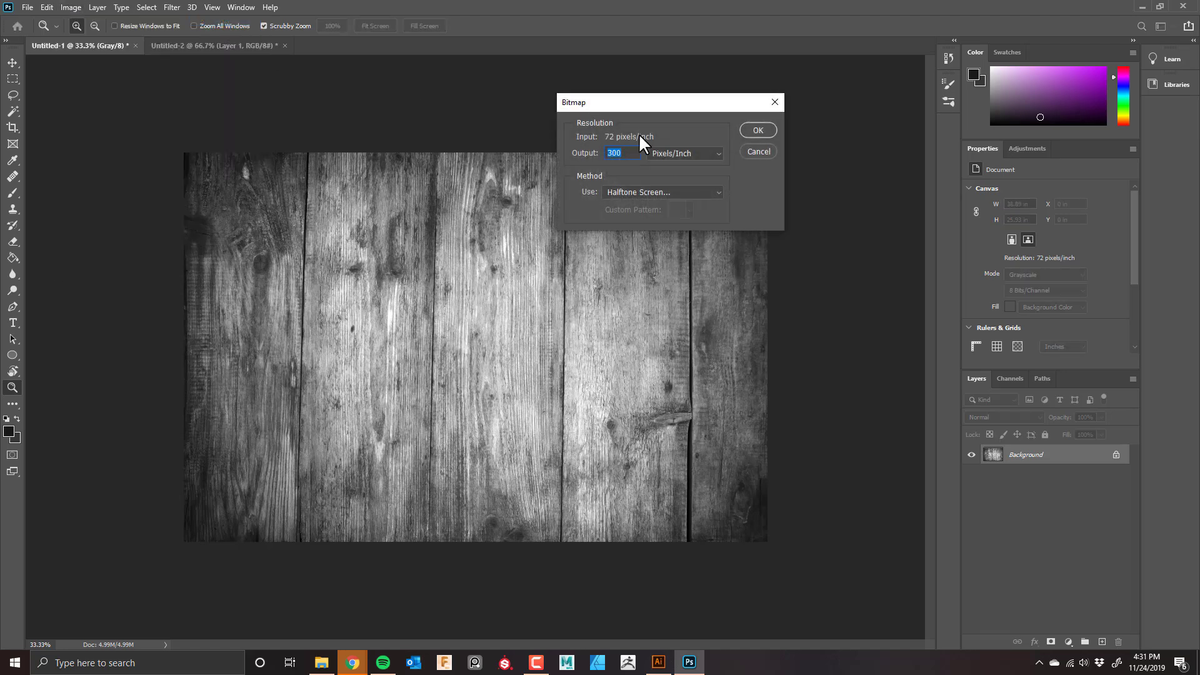
pyautogui.click(758, 130)
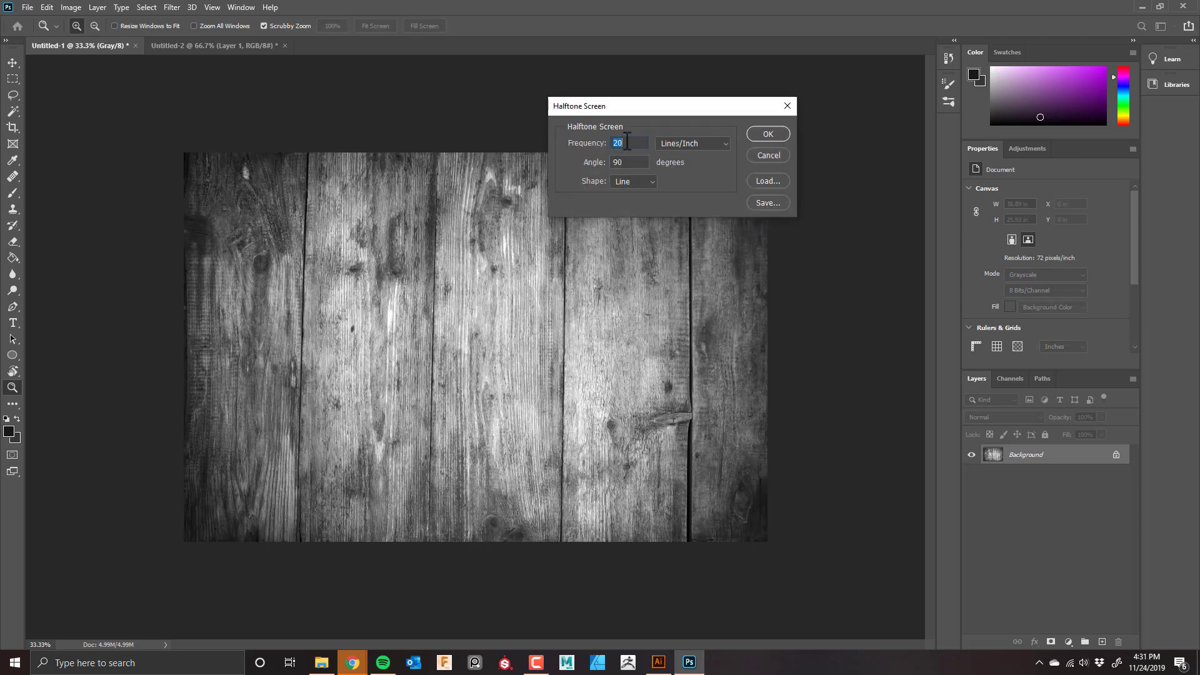
pyautogui.write('5')
pyautogui.click(769, 133)
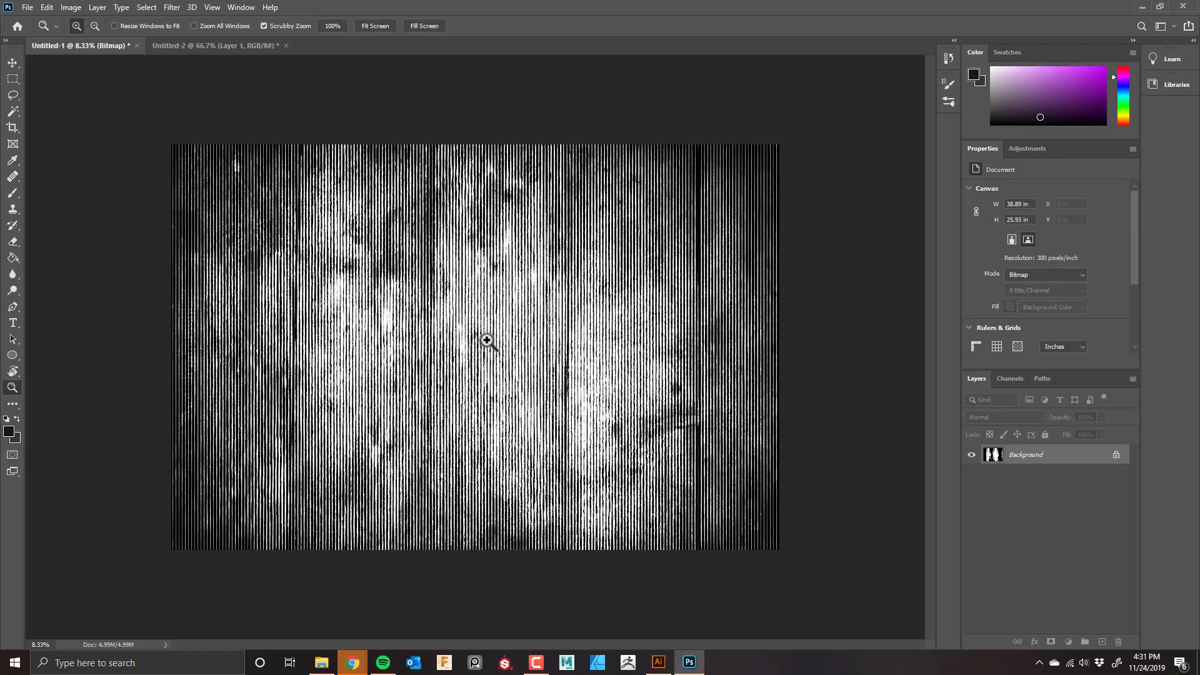
# Step: Examine the vertical halftone lines of the wood bitmap up close and as a whole
pyautogui.moveTo(490, 287); pyautogui.dragTo(544, 294)
pyautogui.moveTo(558, 293); pyautogui.dragTo(504, 300)
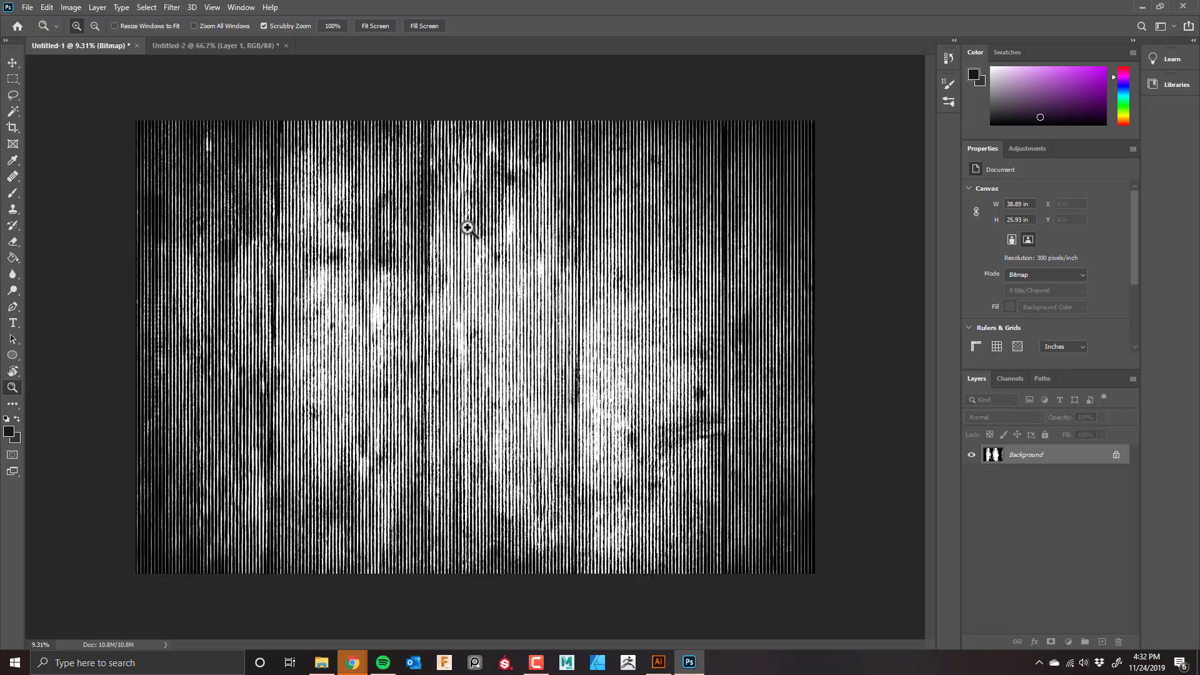
pyautogui.moveTo(447, 241); pyautogui.dragTo(613, 241)
pyautogui.moveTo(500, 230); pyautogui.dragTo(534, 293)
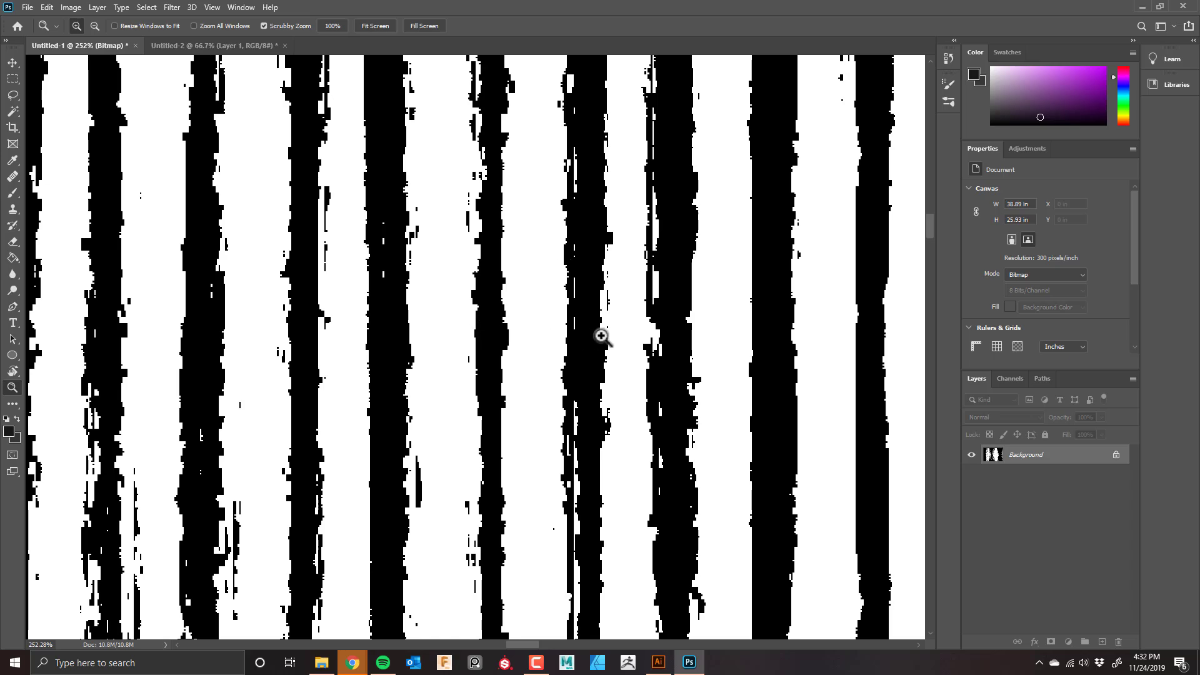
pyautogui.moveTo(605, 327); pyautogui.dragTo(462, 348)
pyautogui.moveTo(608, 360); pyautogui.dragTo(533, 259)
pyautogui.moveTo(600, 303); pyautogui.dragTo(643, 335)
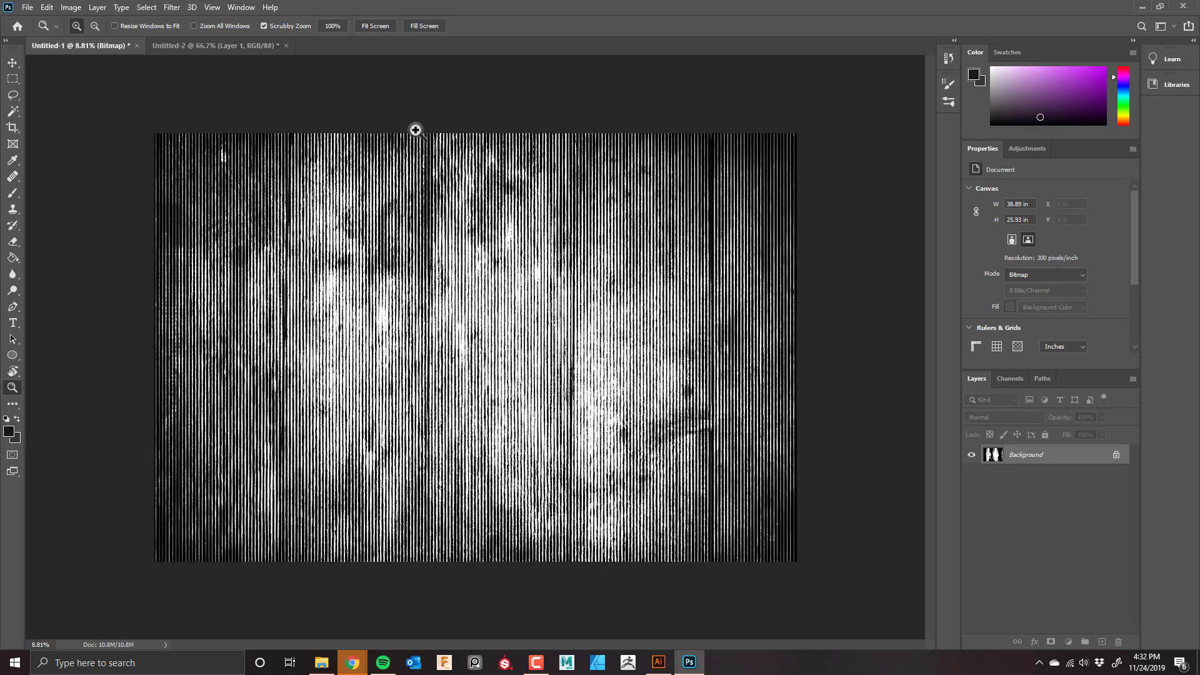
# Step: Save the wood bitmap on the computer as a TIFF named WoodTextureLineHT, with no image compression and IBM PC byte order
pyautogui.click(28, 8)
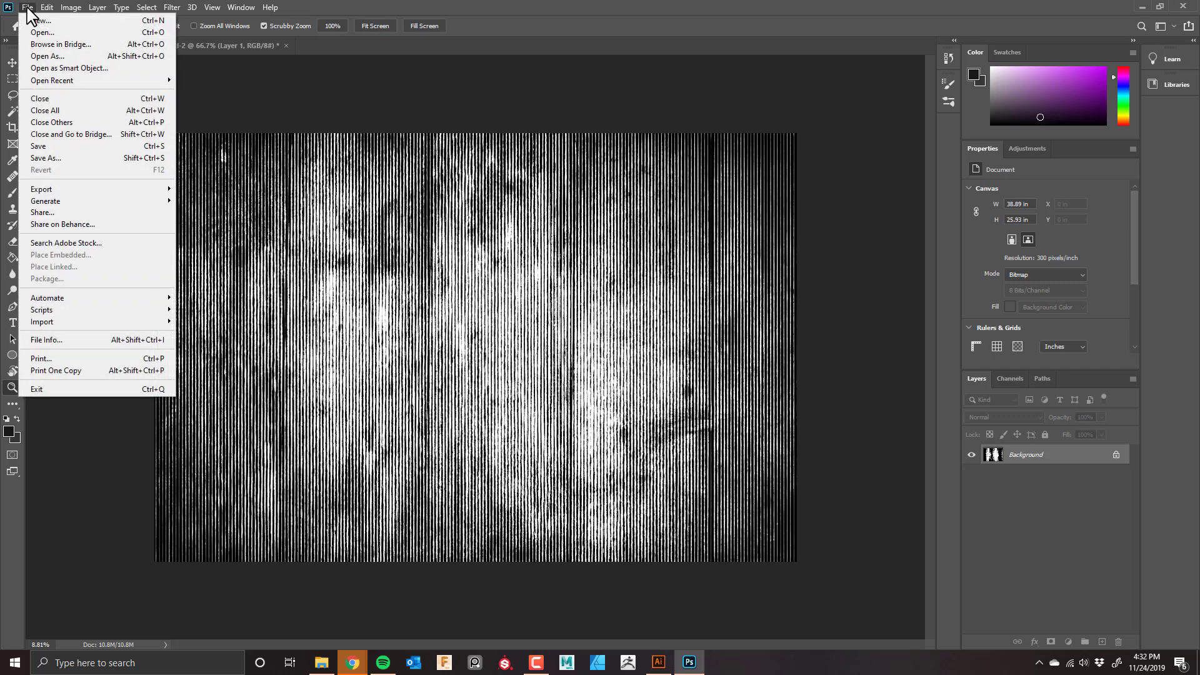
pyautogui.click(82, 160)
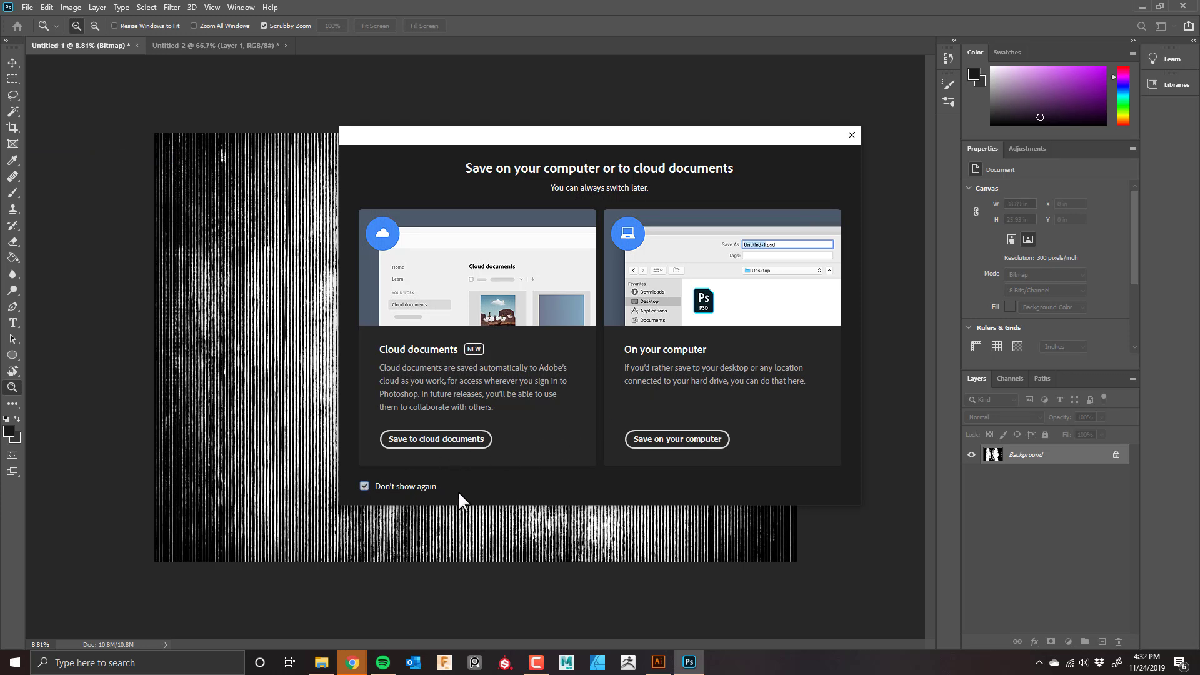
pyautogui.click(700, 441)
pyautogui.moveTo(430, 7); pyautogui.dragTo(624, 38)
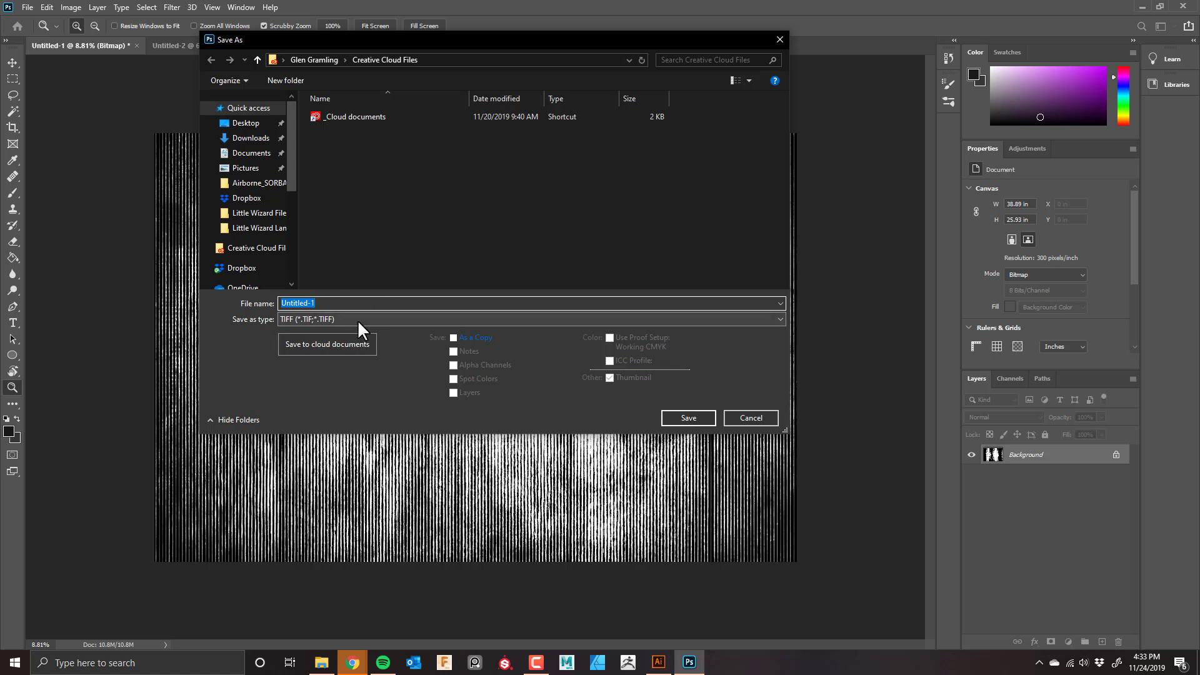
pyautogui.click(348, 302)
pyautogui.moveTo(348, 302); pyautogui.dragTo(224, 303)
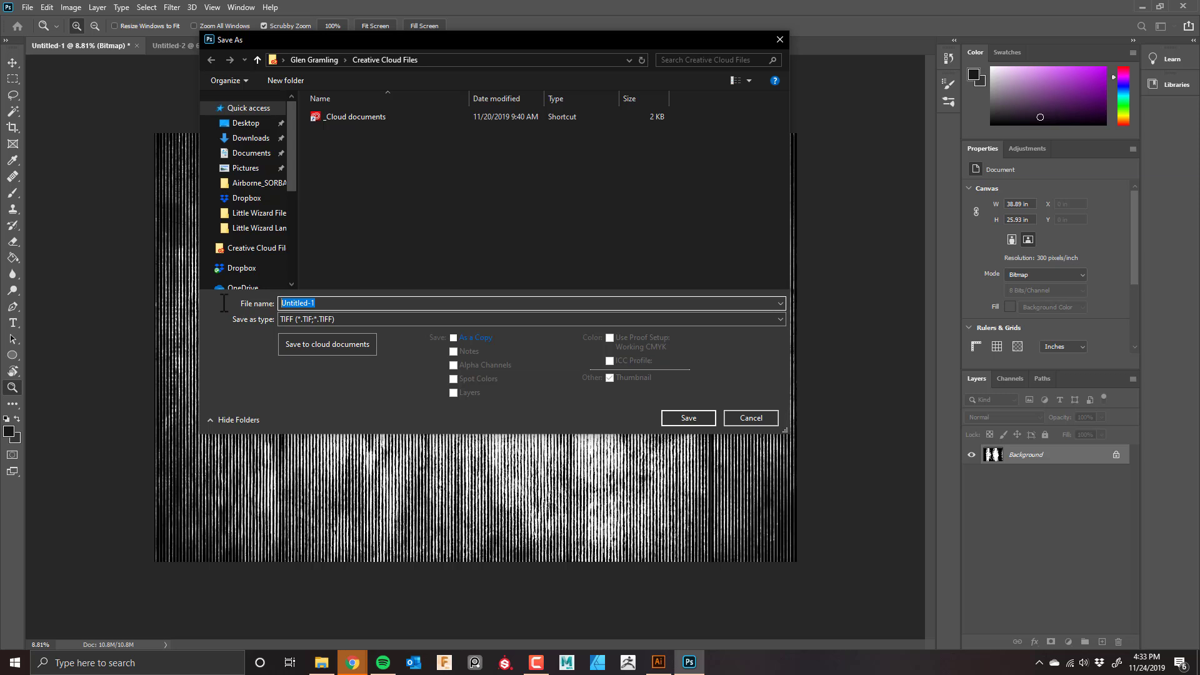
pyautogui.write('WoodTextureLineHT')
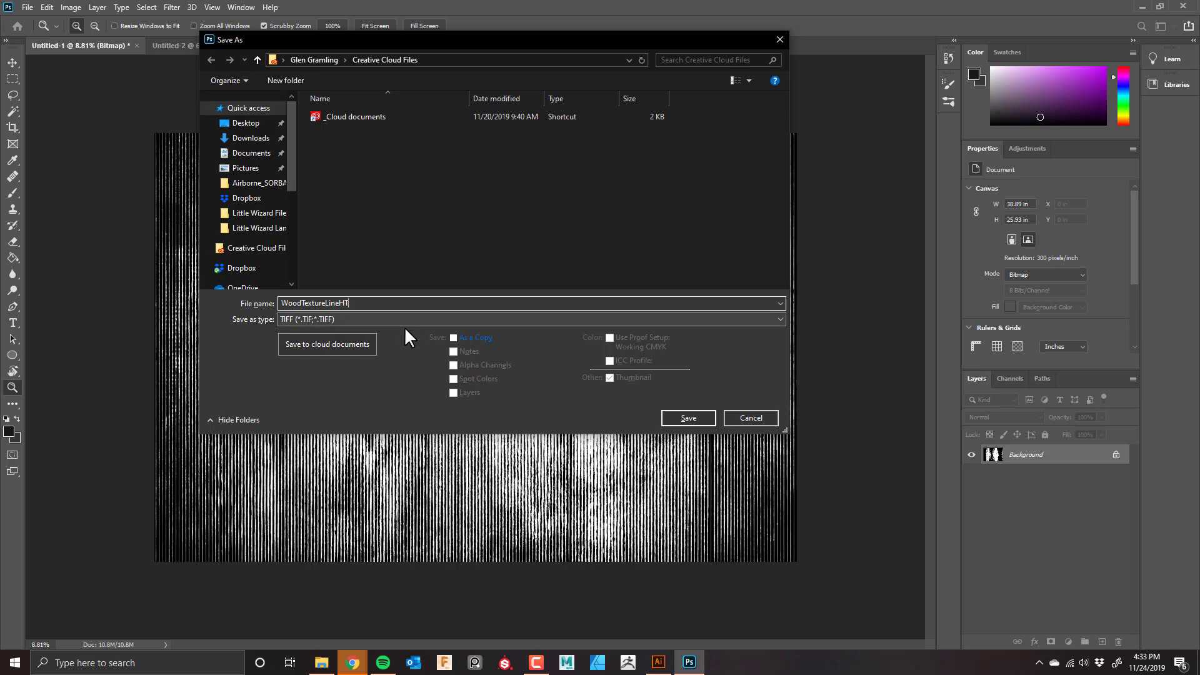
pyautogui.click(688, 417)
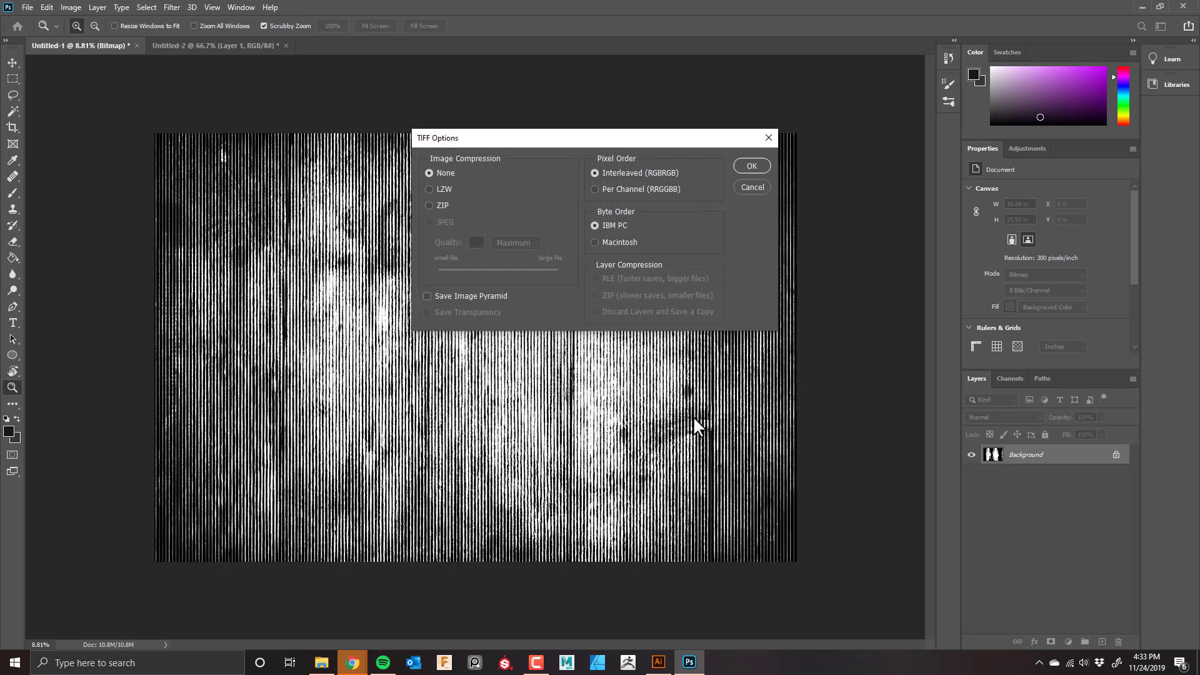
pyautogui.click(761, 165)
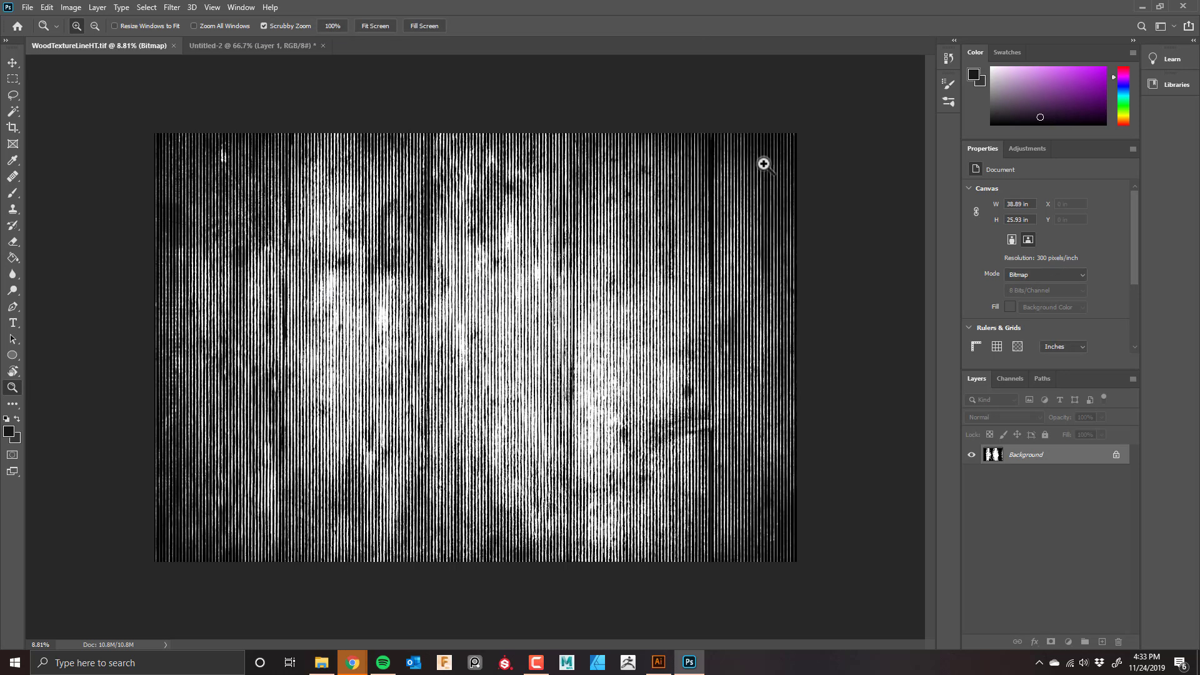
# Step: Switch to the Untitled-2 nebula image and convert it to grayscale, flattening its layers and discarding the color information
pyautogui.click(262, 48)
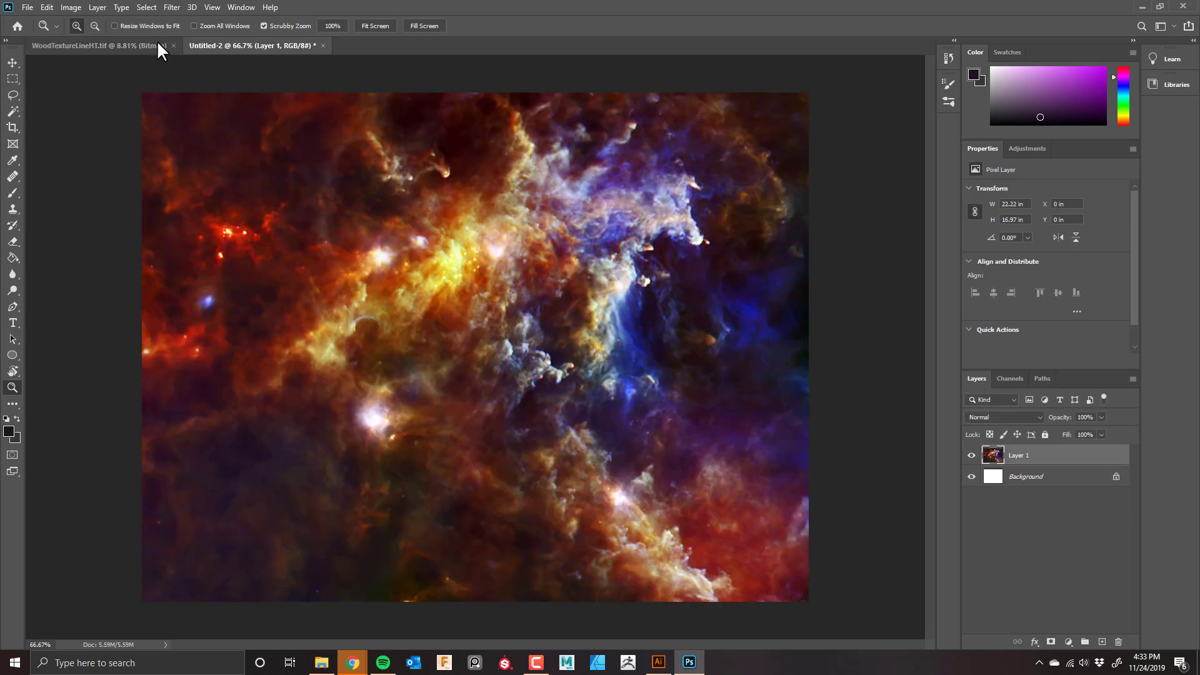
pyautogui.click(70, 6)
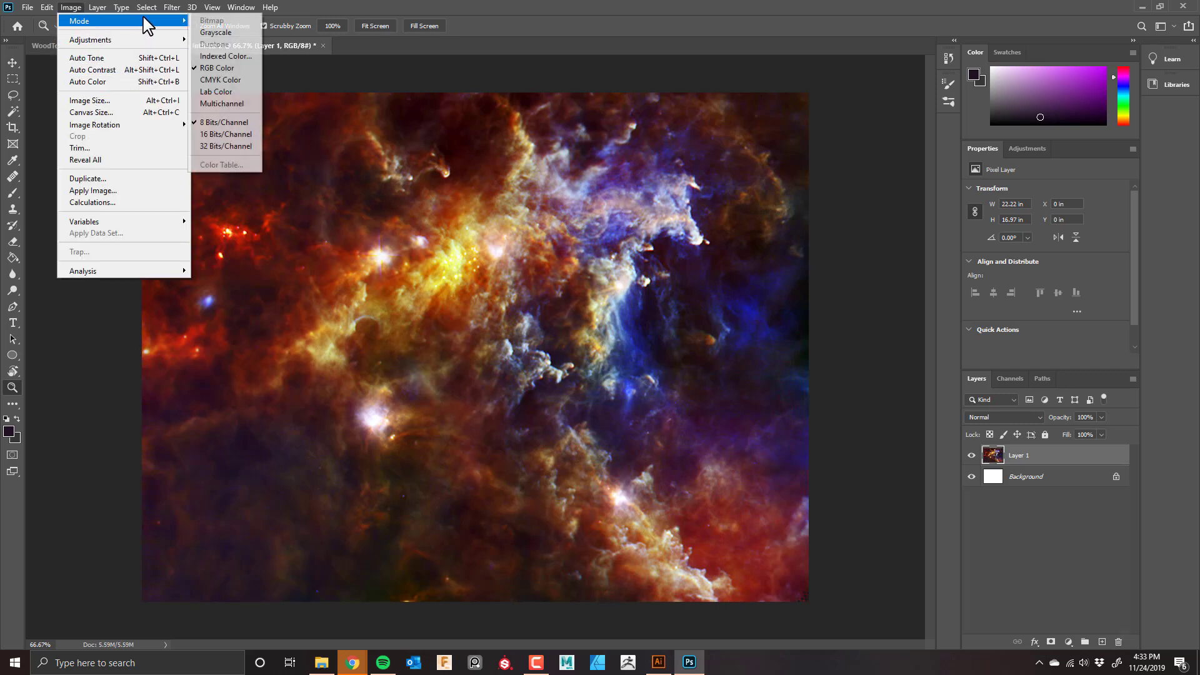
pyautogui.moveTo(93, 21)
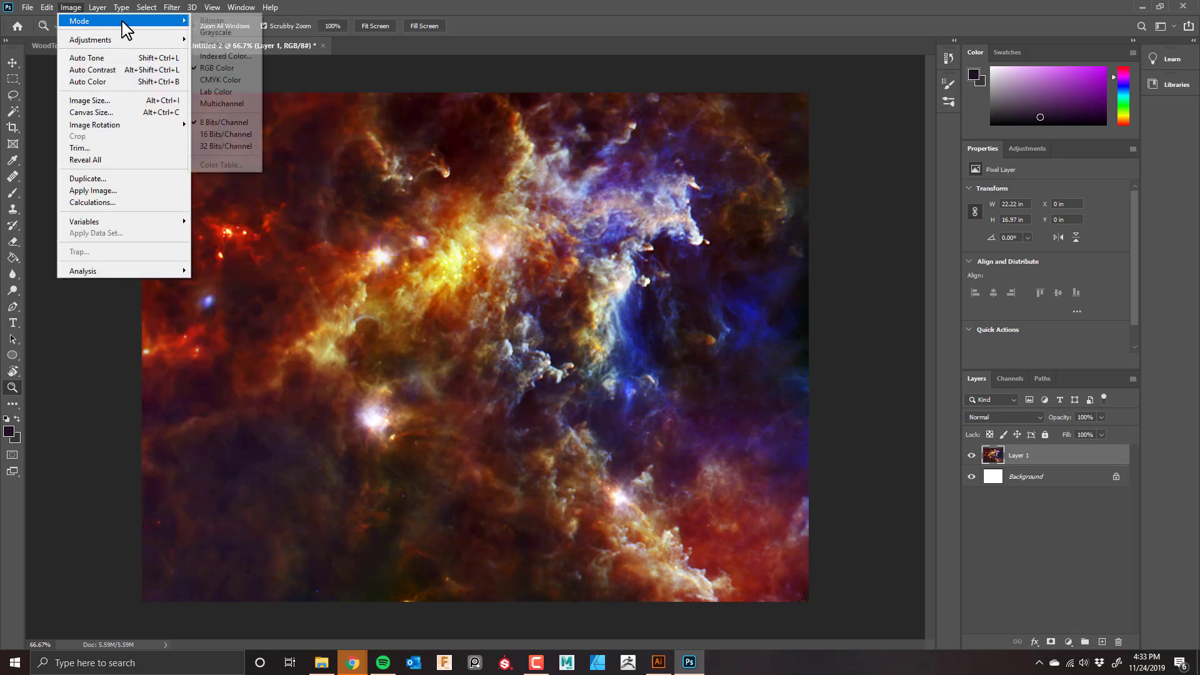
pyautogui.click(212, 32)
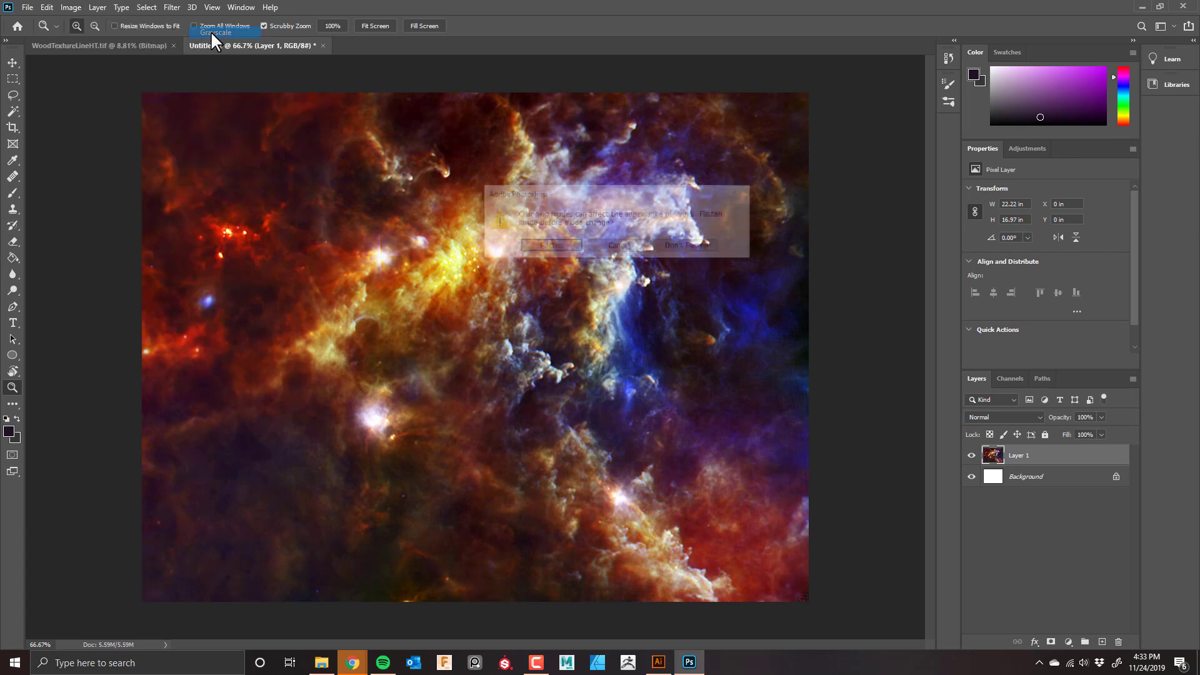
pyautogui.click(549, 248)
pyautogui.click(541, 265)
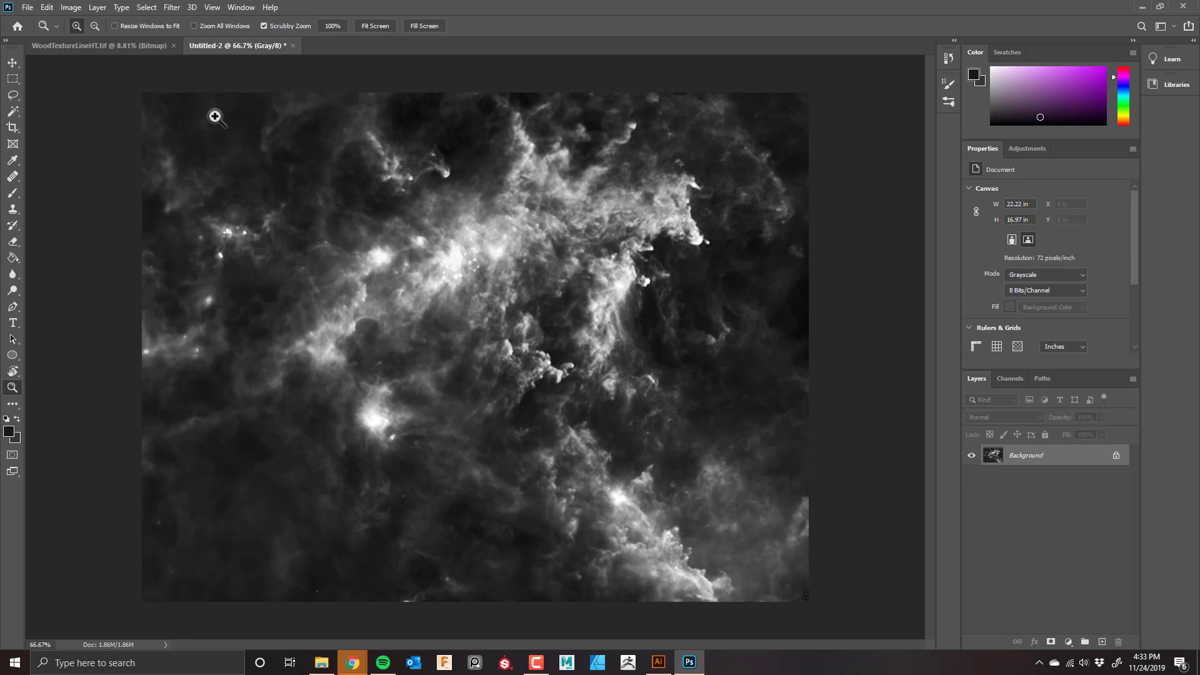
# Step: Brighten the nebula image's highlights with Levels by setting the white input level to 175
pyautogui.hotkey('ctrl', 'l')
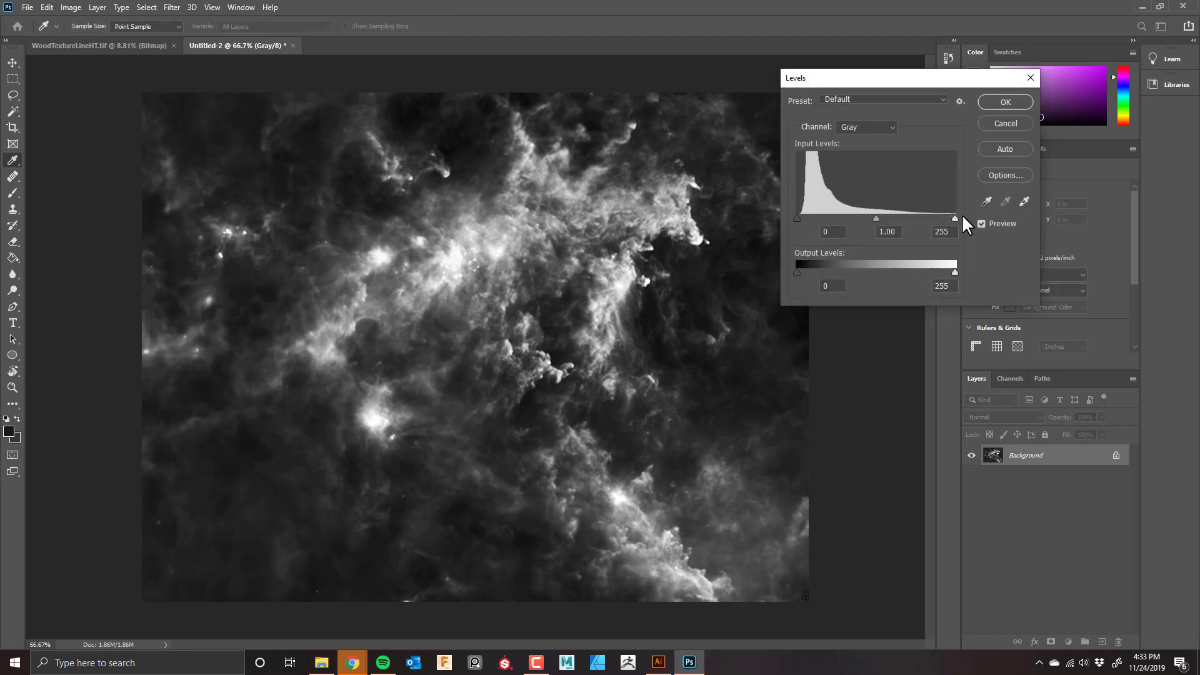
pyautogui.moveTo(953, 218); pyautogui.dragTo(904, 217)
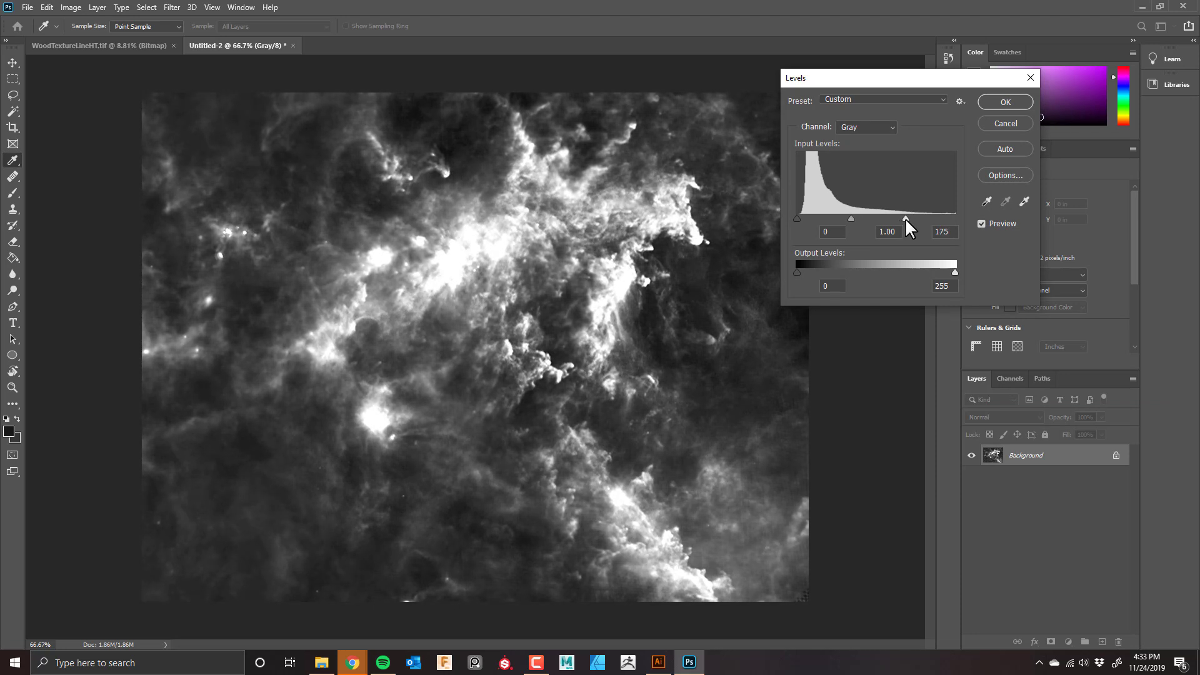
pyautogui.click(1008, 103)
pyautogui.press('z')
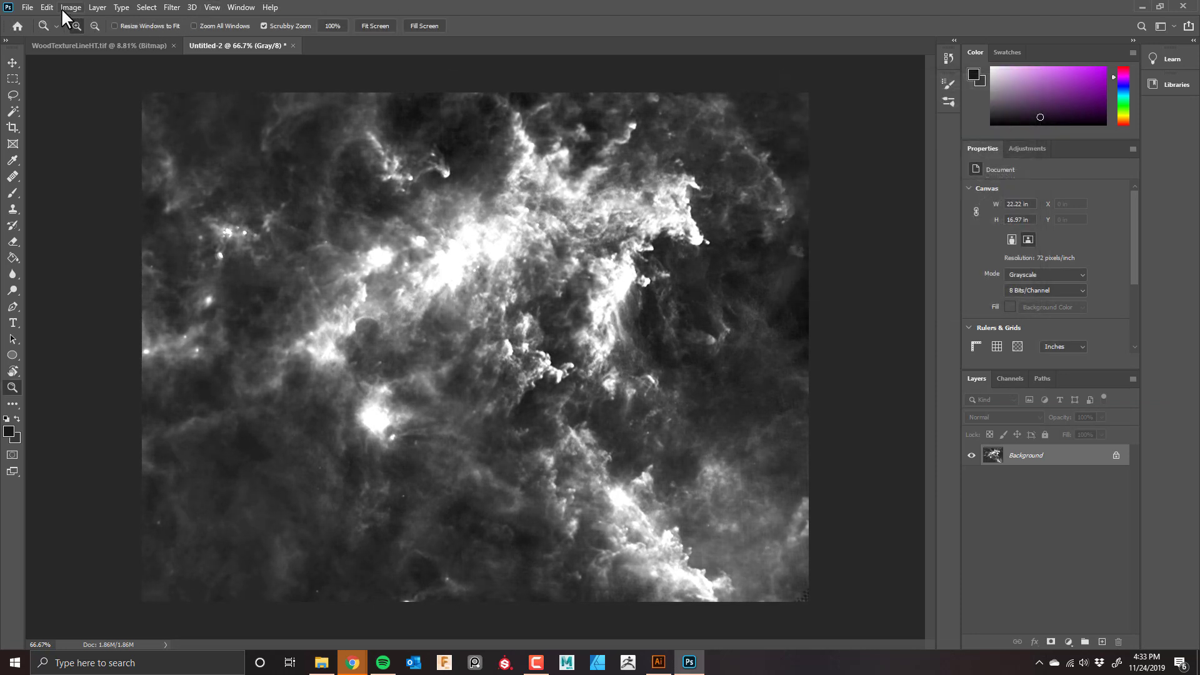
# Step: Try converting the nebula image to a 300 pixels/inch bitmap with a Round halftone at 5 lines/inch and 90 degrees, and undo it
pyautogui.click(68, 9)
pyautogui.moveTo(78, 20)
pyautogui.click(237, 20)
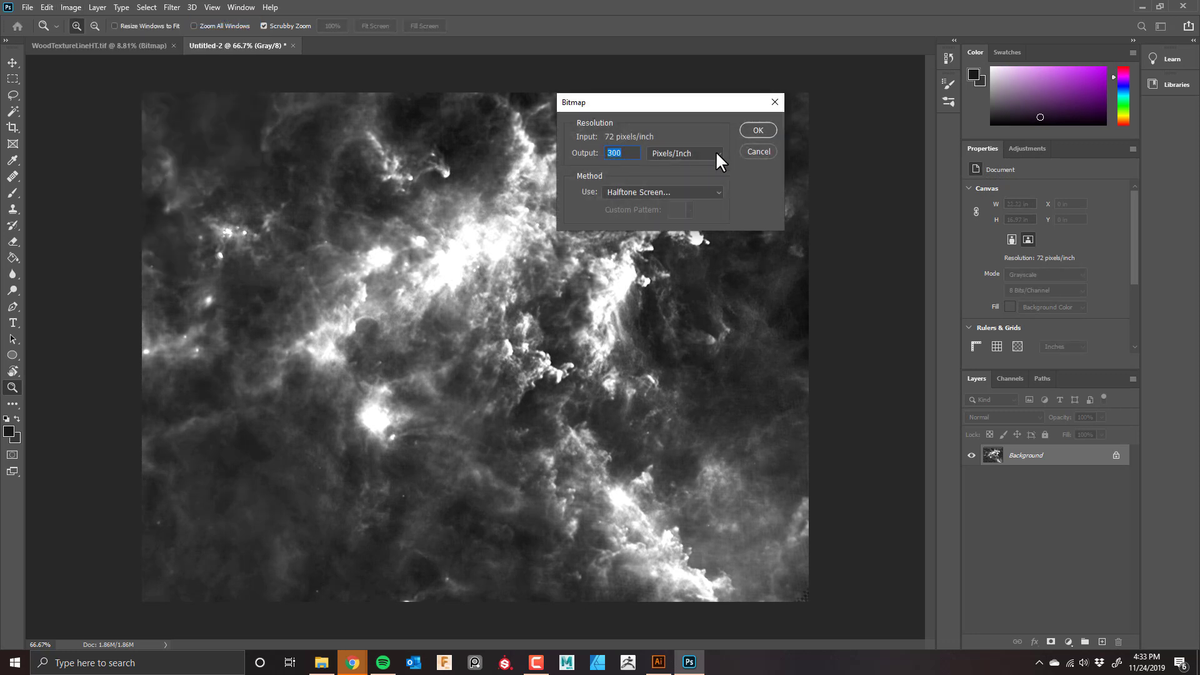
pyautogui.click(756, 130)
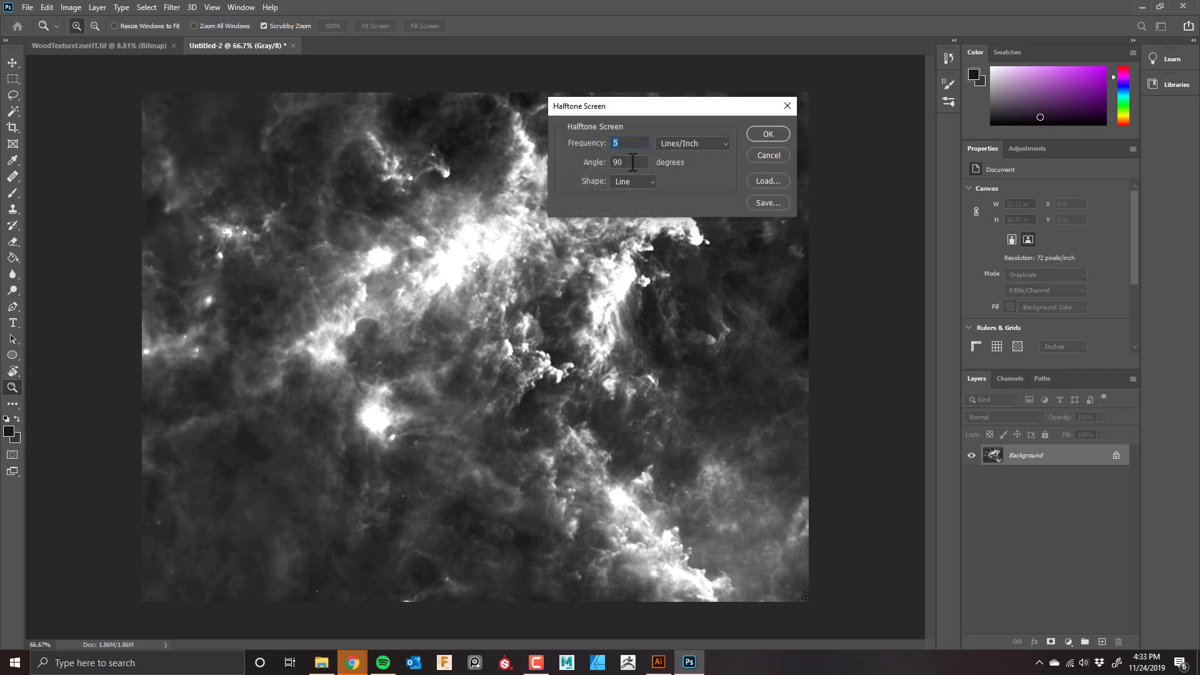
pyautogui.click(646, 181)
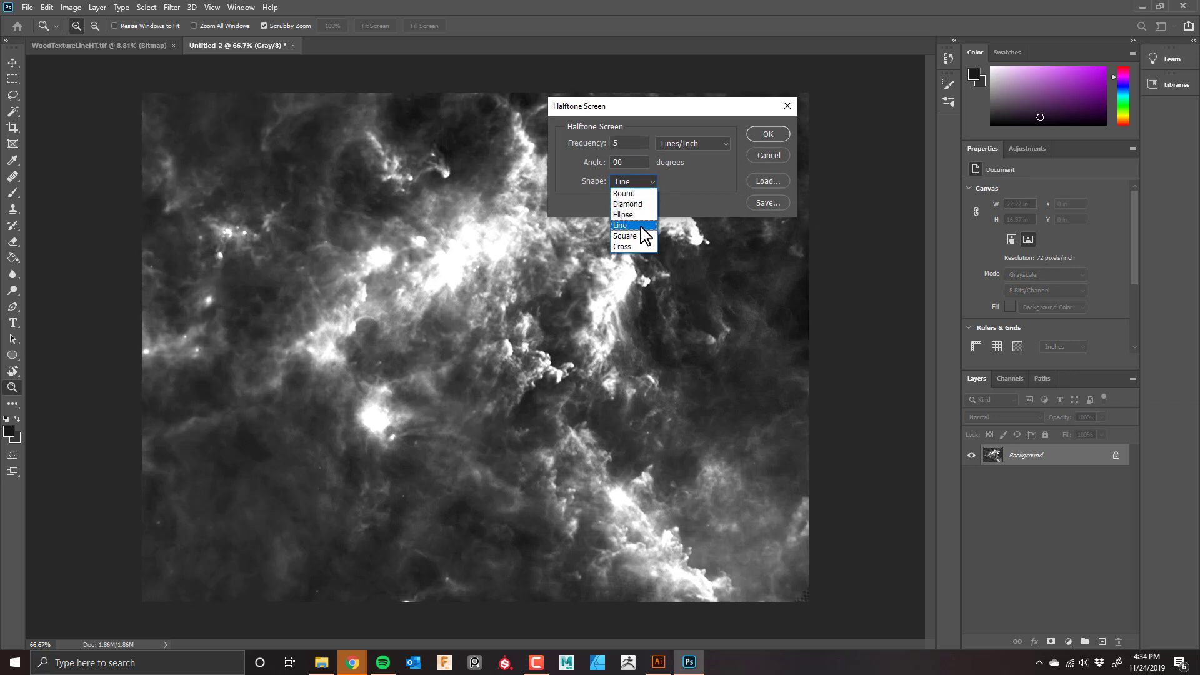
pyautogui.click(633, 194)
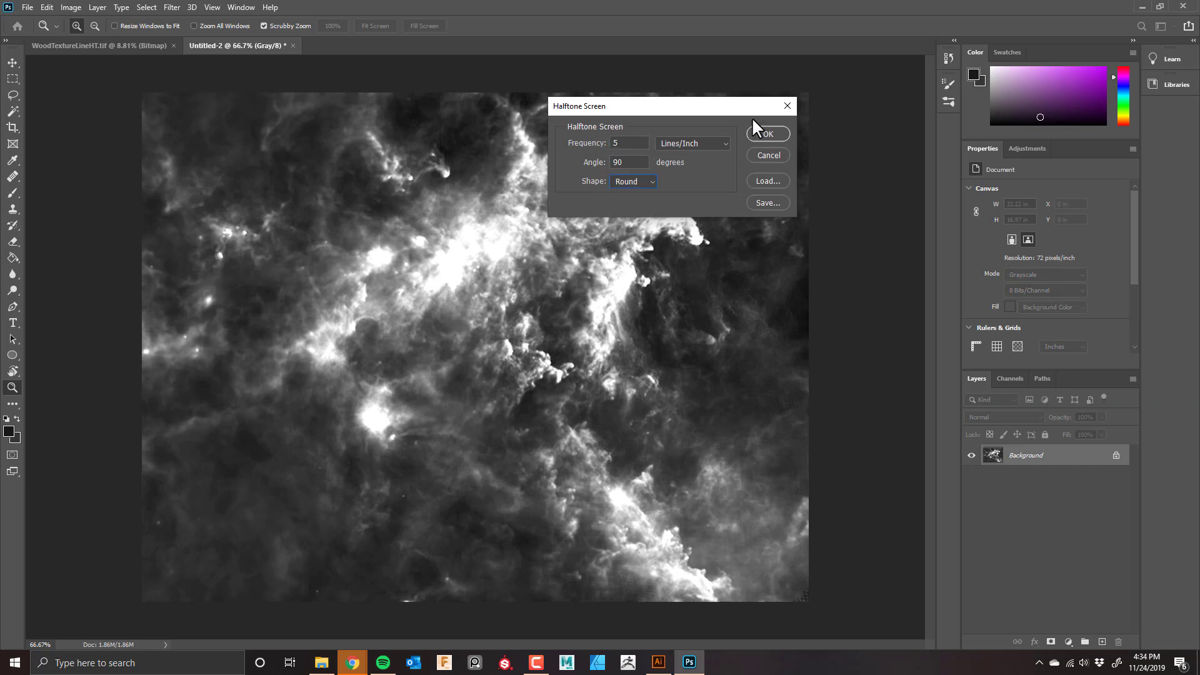
pyautogui.click(756, 135)
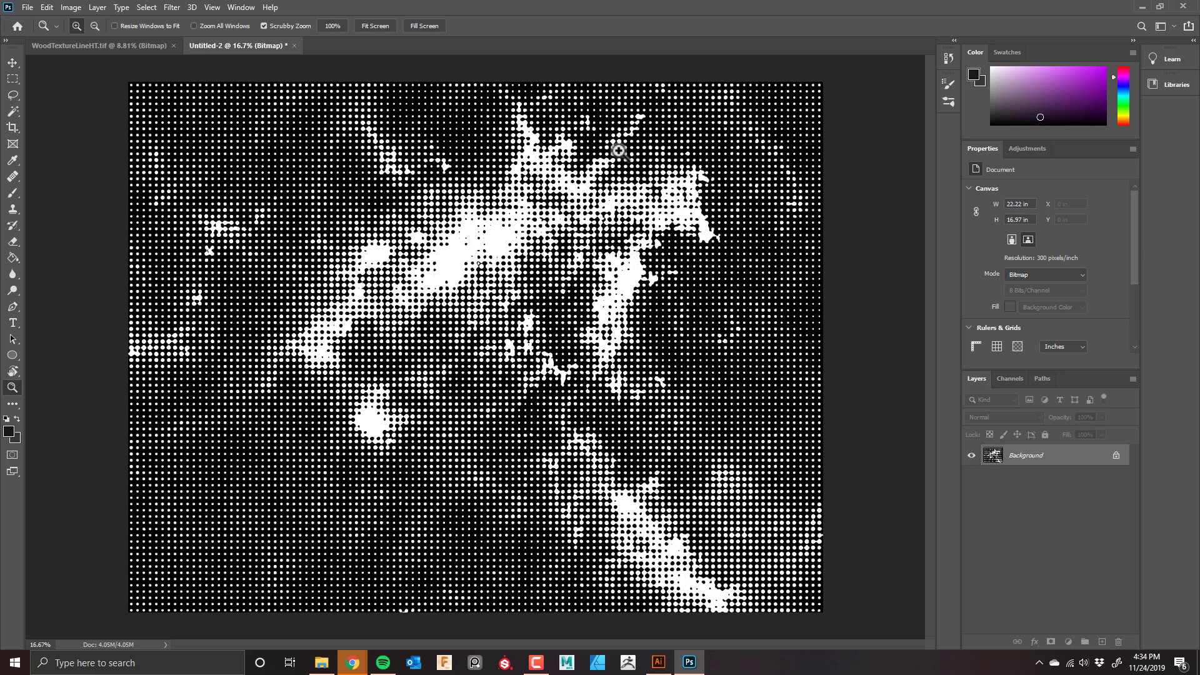
pyautogui.hotkey('ctrl', 'z')
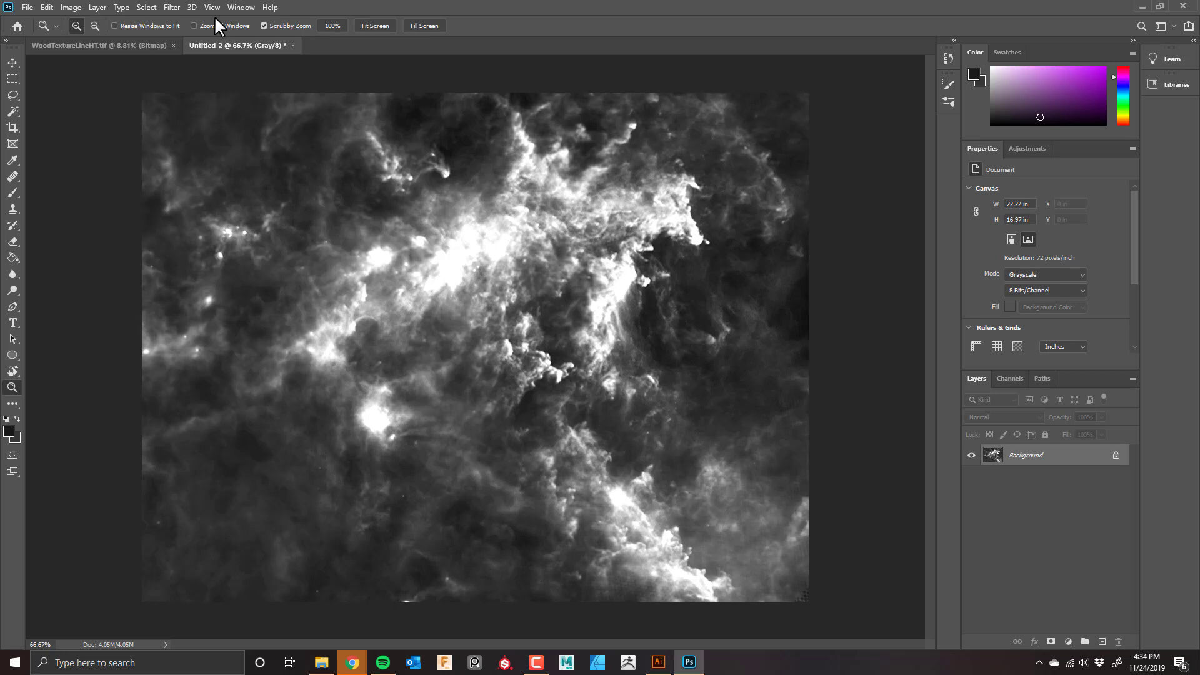
# Step: Try the nebula bitmap conversion with the Round halftone frequency at 20 lines/inch, inspect the dots, and undo it
pyautogui.click(74, 7)
pyautogui.moveTo(82, 21)
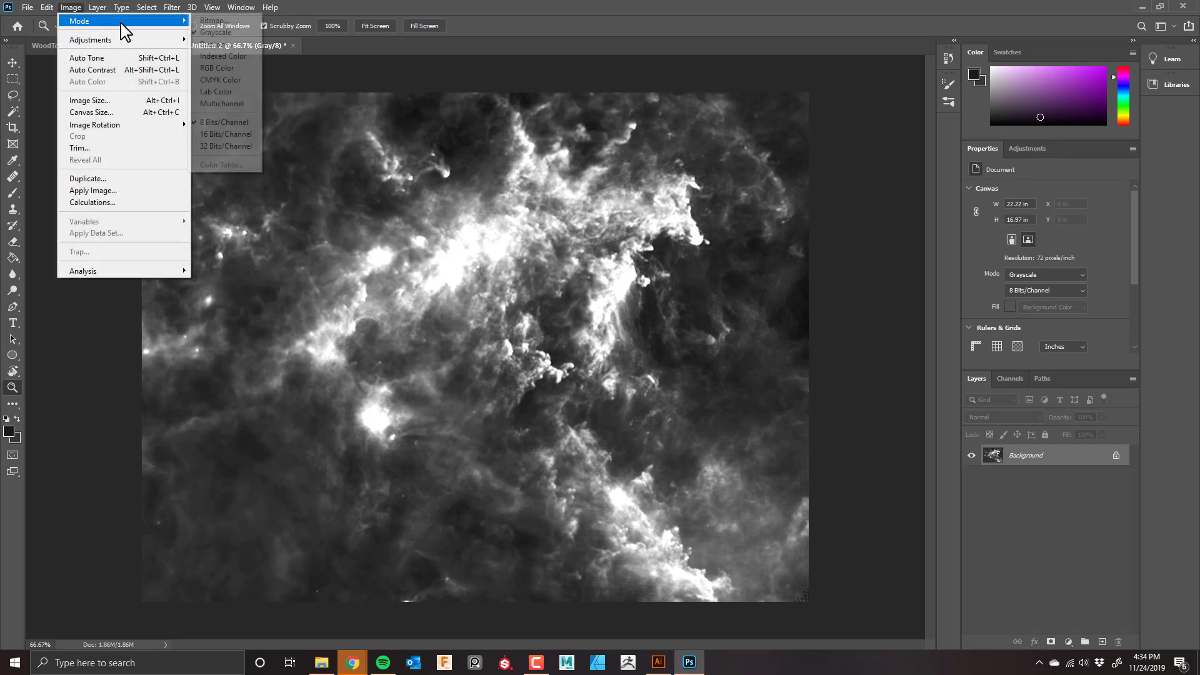
pyautogui.click(215, 21)
pyautogui.click(756, 130)
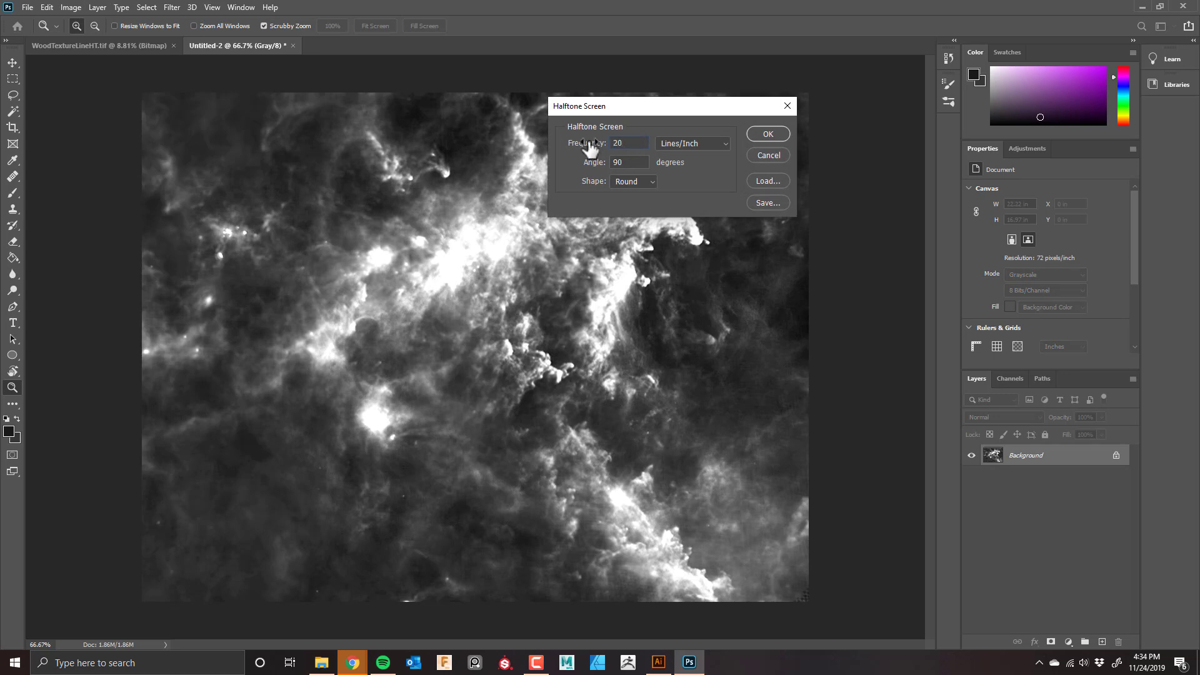
pyautogui.write('20')
pyautogui.press('Return')
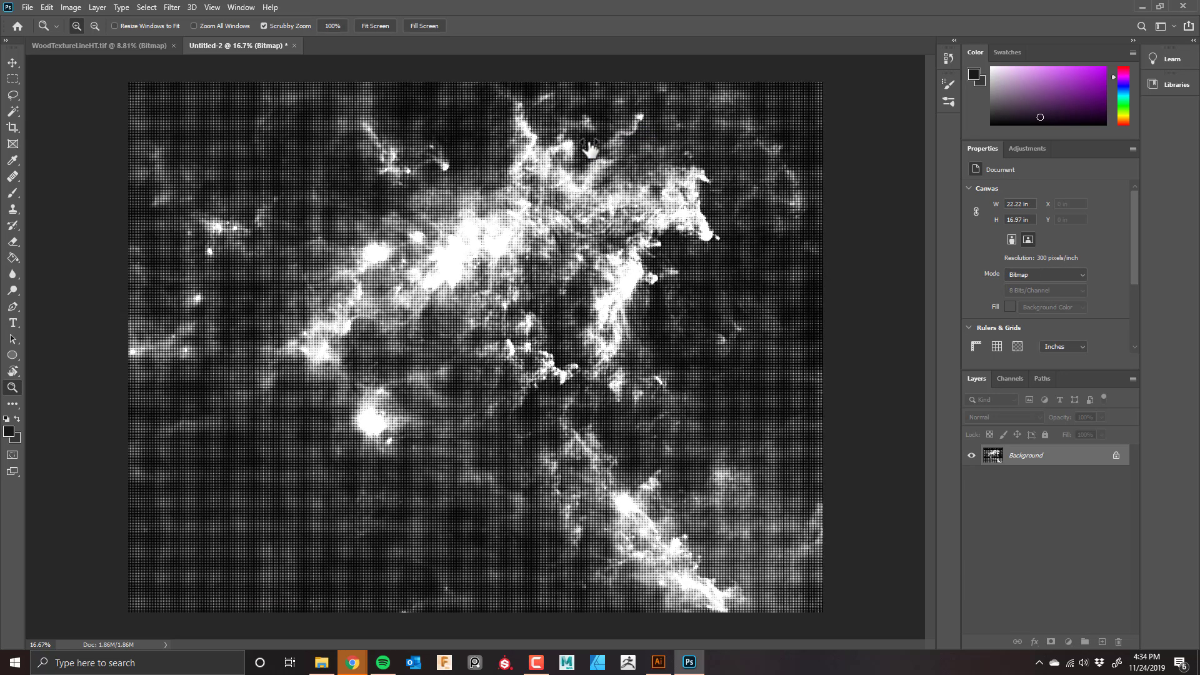
pyautogui.click(494, 261)
pyautogui.click(494, 262)
pyautogui.click(496, 264)
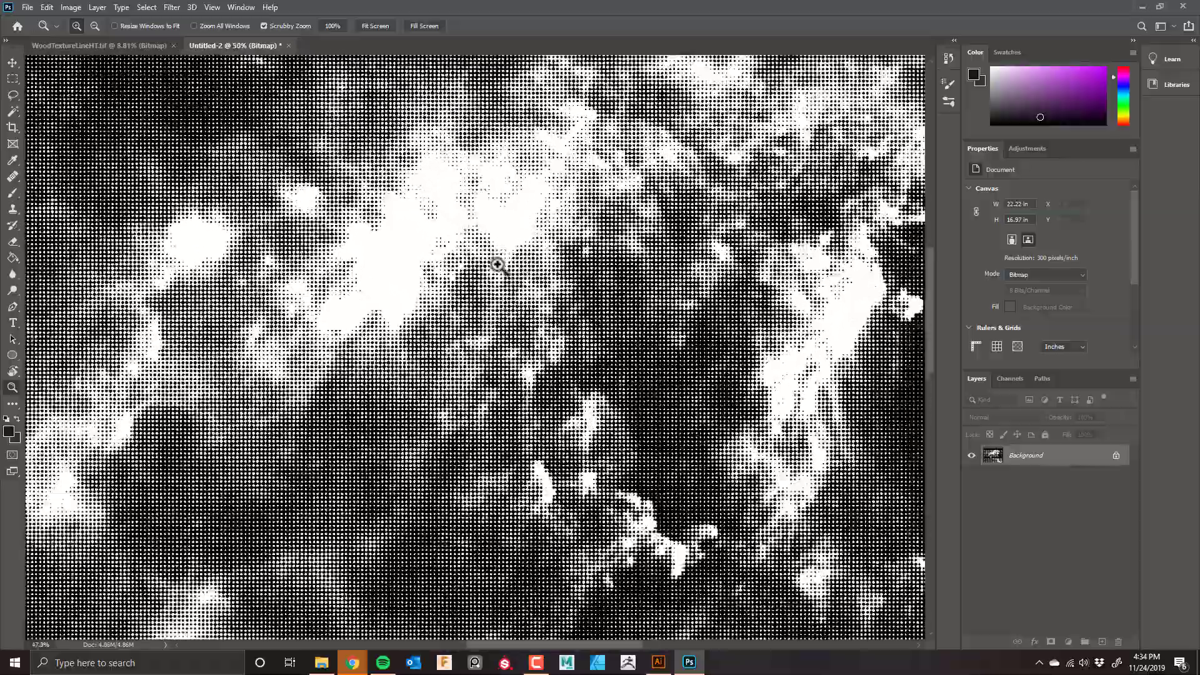
pyautogui.moveTo(498, 264)
pyautogui.mouseDown()
pyautogui.moveTo(480, 259)
pyautogui.moveTo(491, 260)
pyautogui.mouseUp()
pyautogui.hotkey('ctrl', 'z')
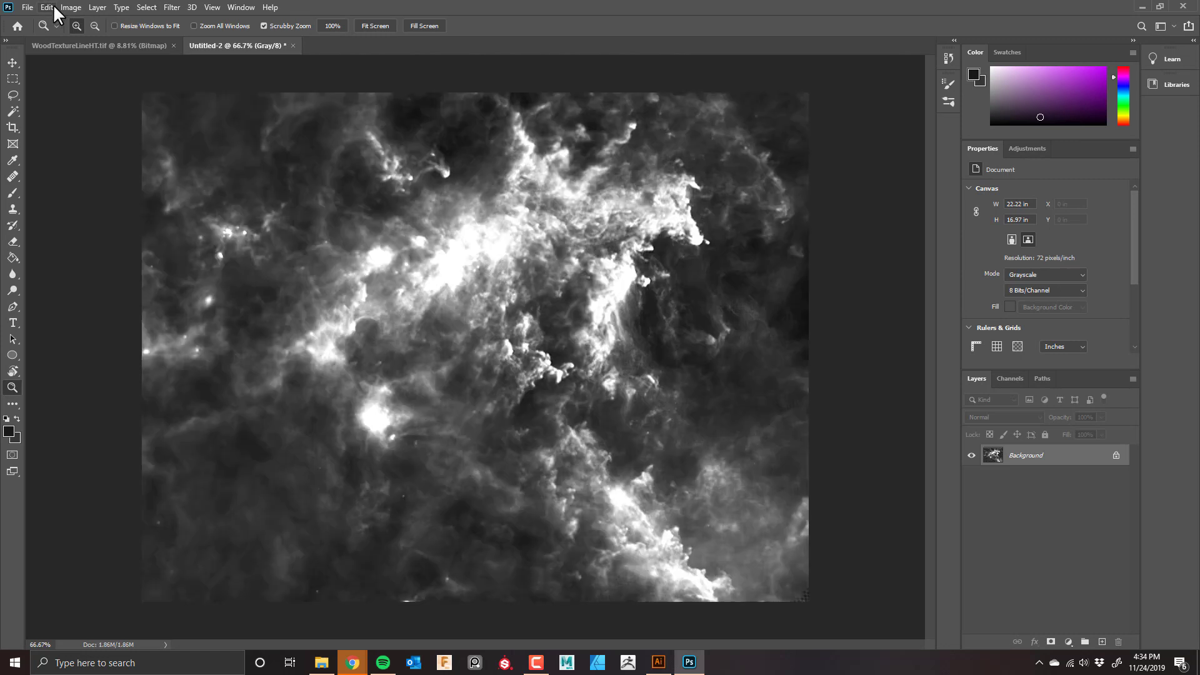
# Step: Convert the nebula image to a 300 pixels/inch bitmap using a Round halftone at 15 lines/inch and 90 degrees, and inspect the dots
pyautogui.click(66, 9)
pyautogui.moveTo(85, 21)
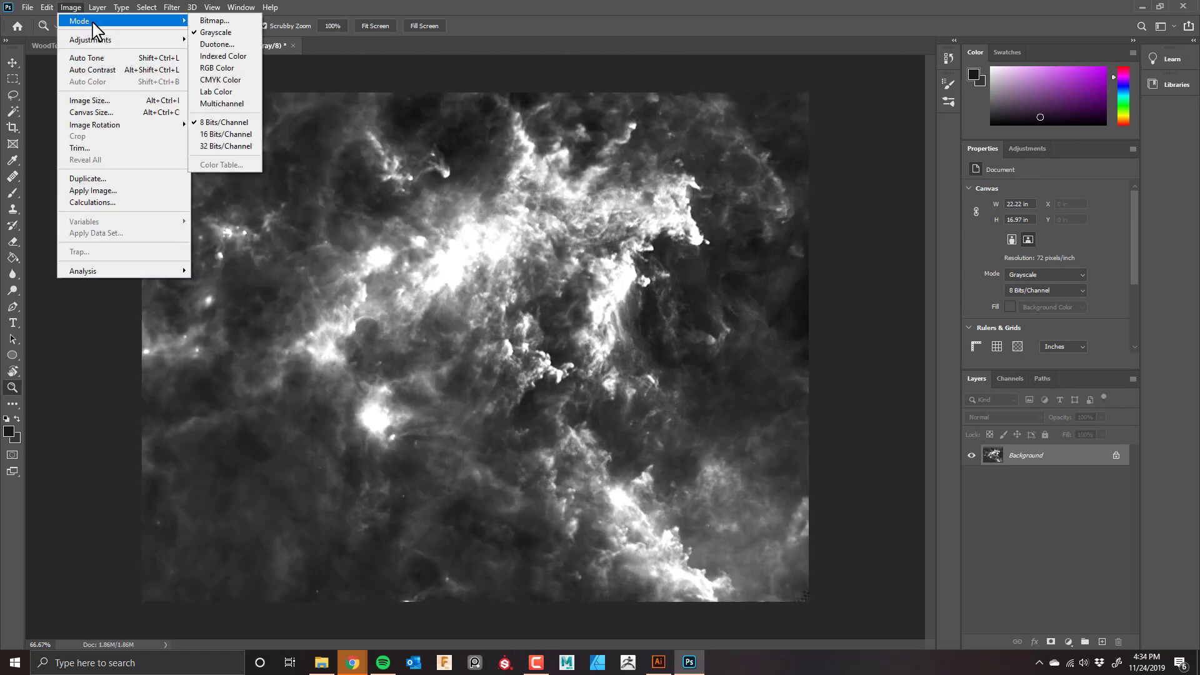
pyautogui.click(239, 23)
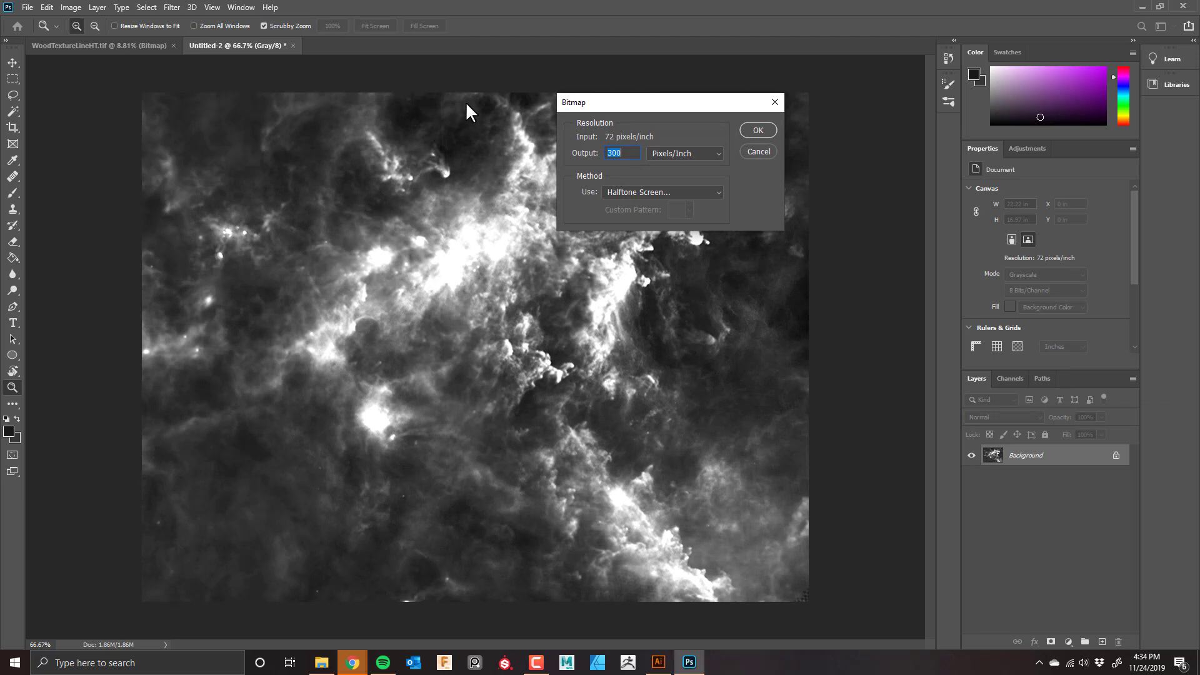
pyautogui.click(756, 129)
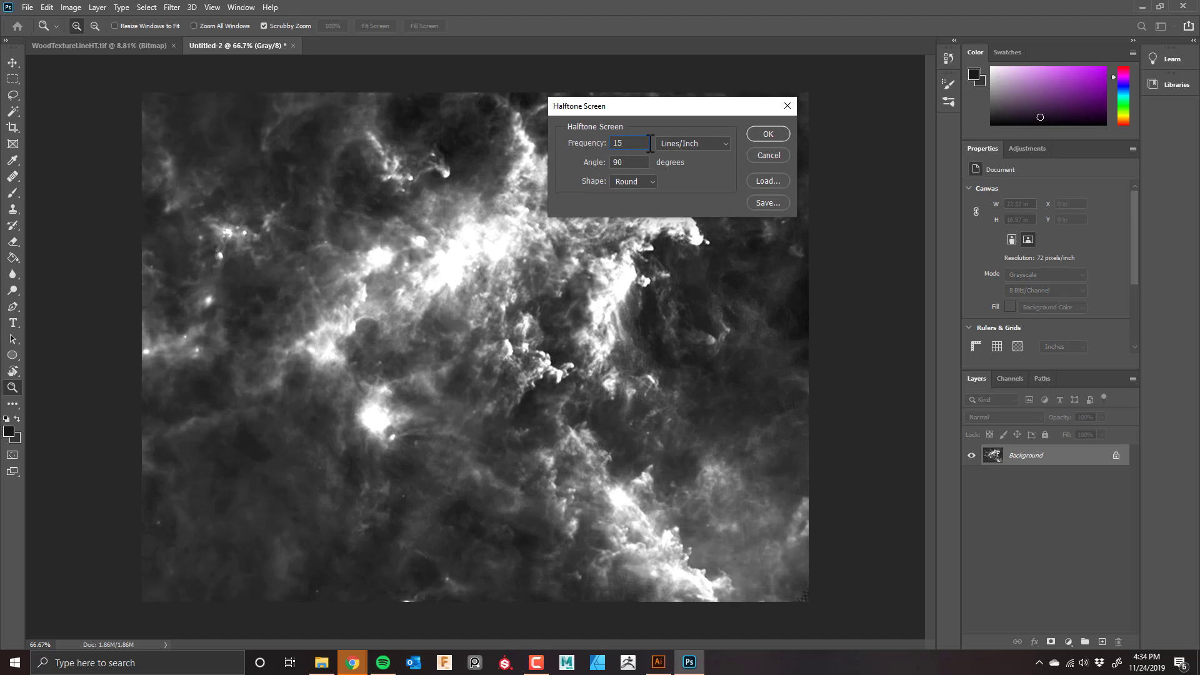
pyautogui.click(770, 134)
pyautogui.moveTo(437, 235); pyautogui.dragTo(595, 258)
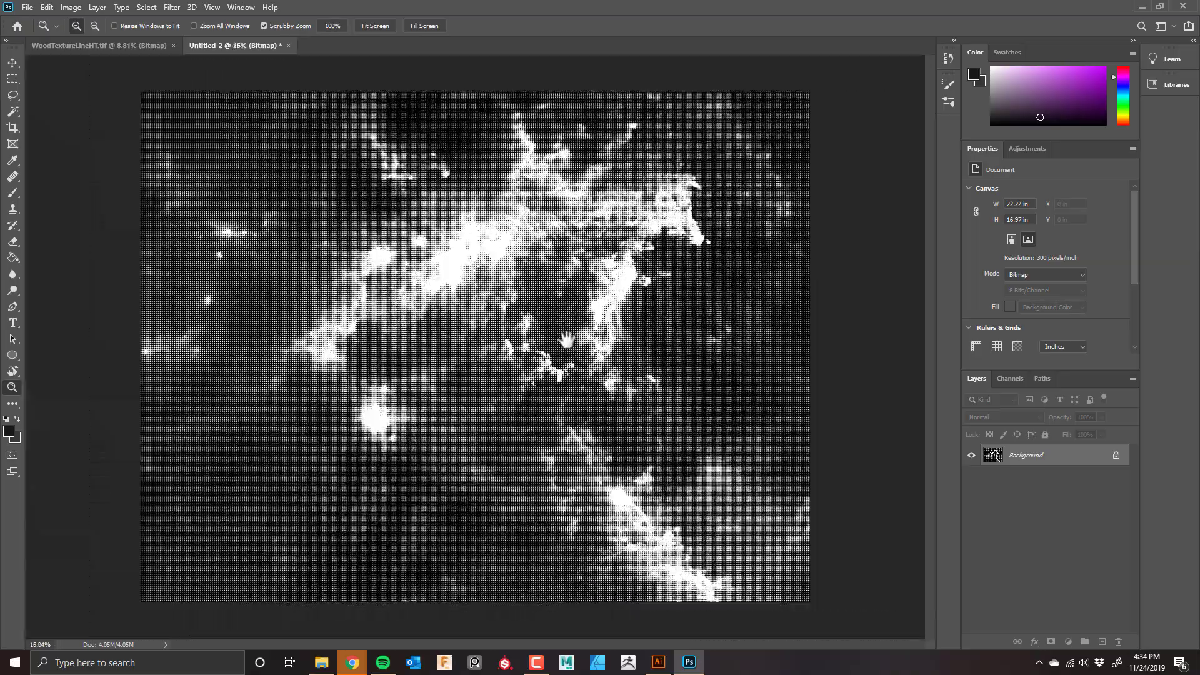
pyautogui.moveTo(544, 294); pyautogui.dragTo(568, 290)
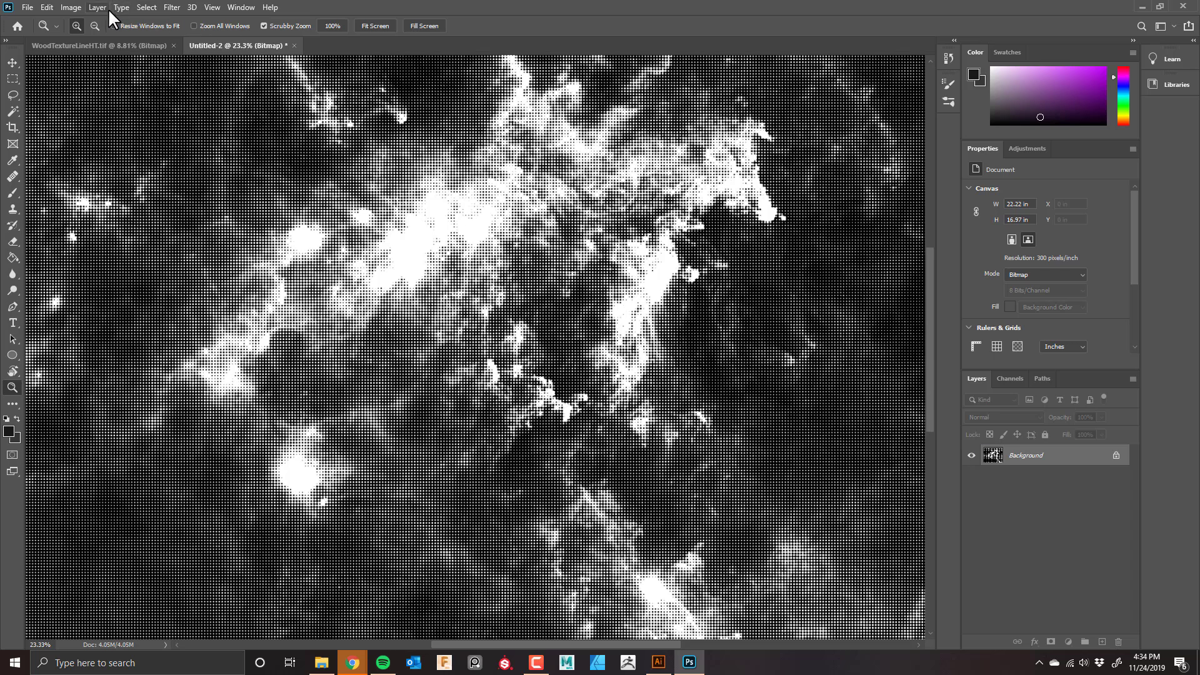
pyautogui.click(45, 8)
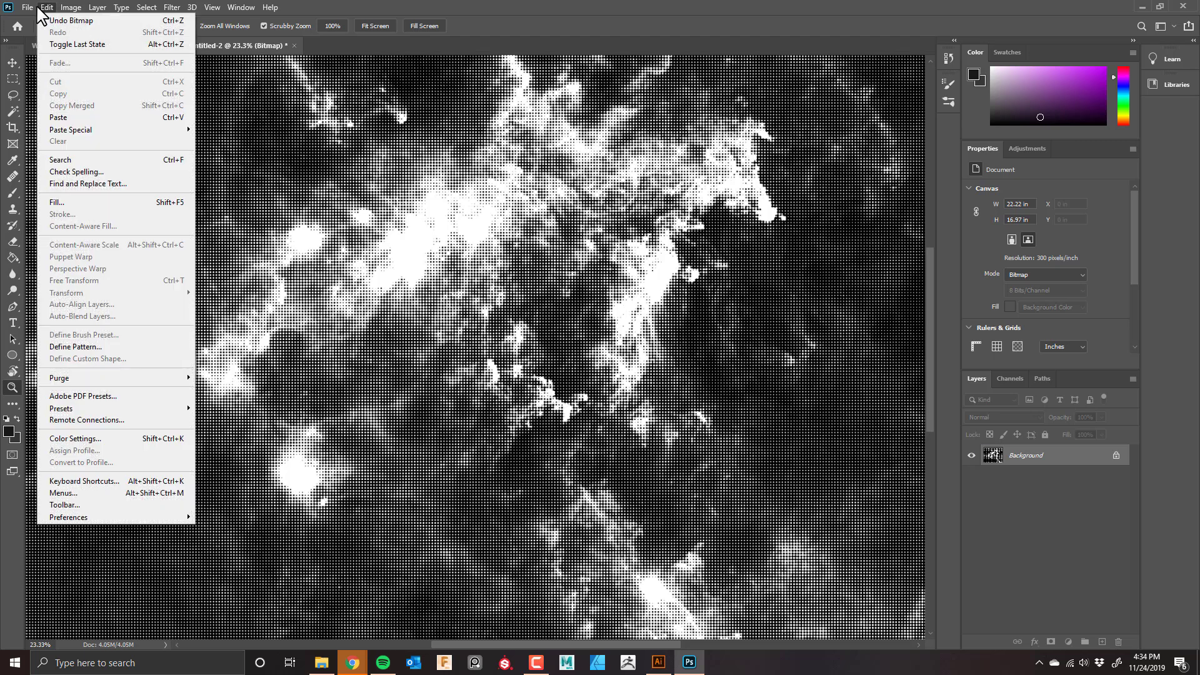
# Step: Save the nebula bitmap as a TIFF file named NebulaRoundHT with the default TIFF options
pyautogui.moveTo(28, 8)
pyautogui.click(80, 157)
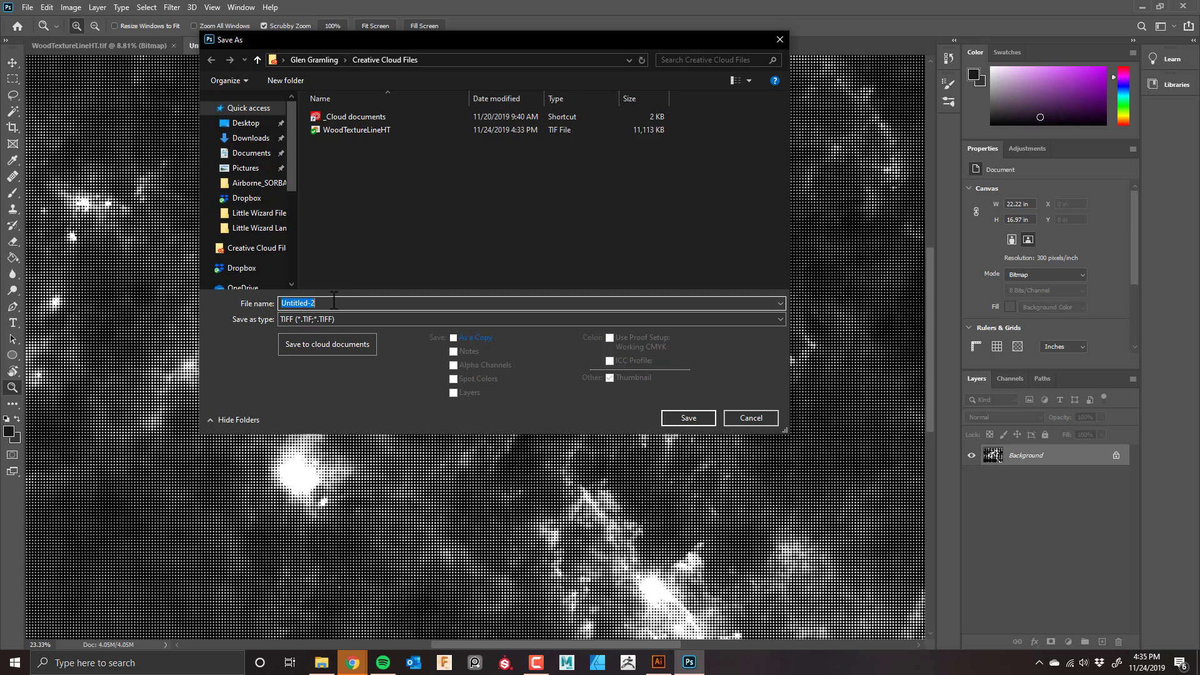
pyautogui.write('NebulaRoundHT')
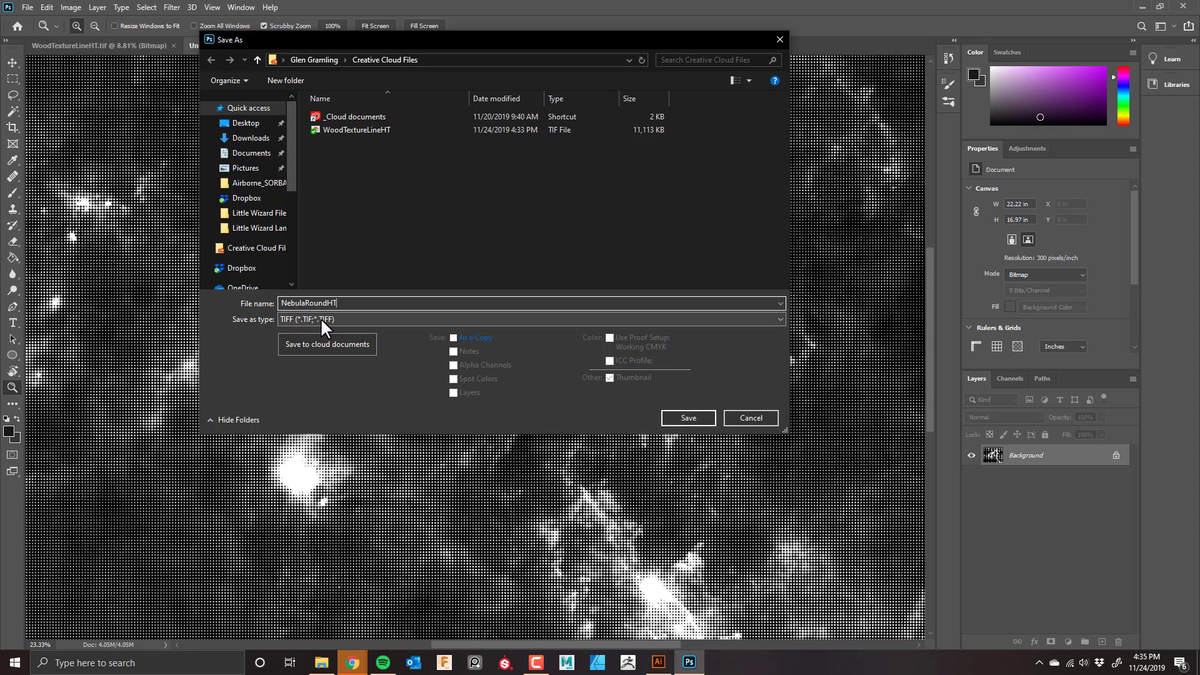
pyautogui.click(692, 416)
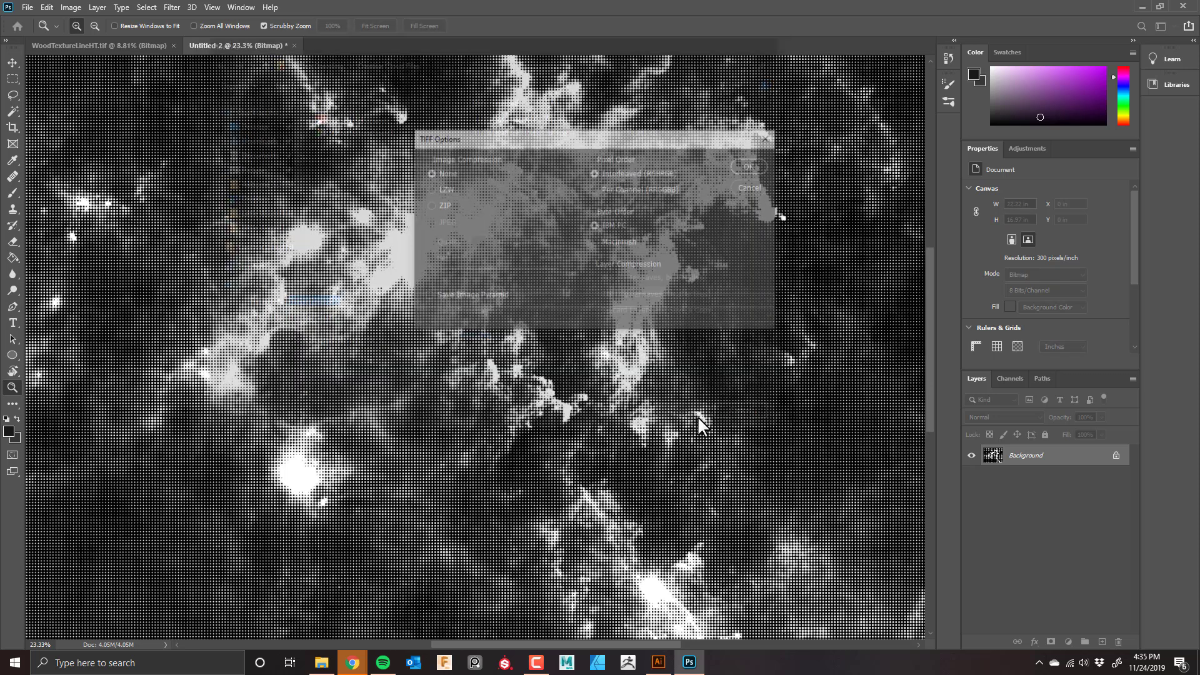
pyautogui.click(751, 165)
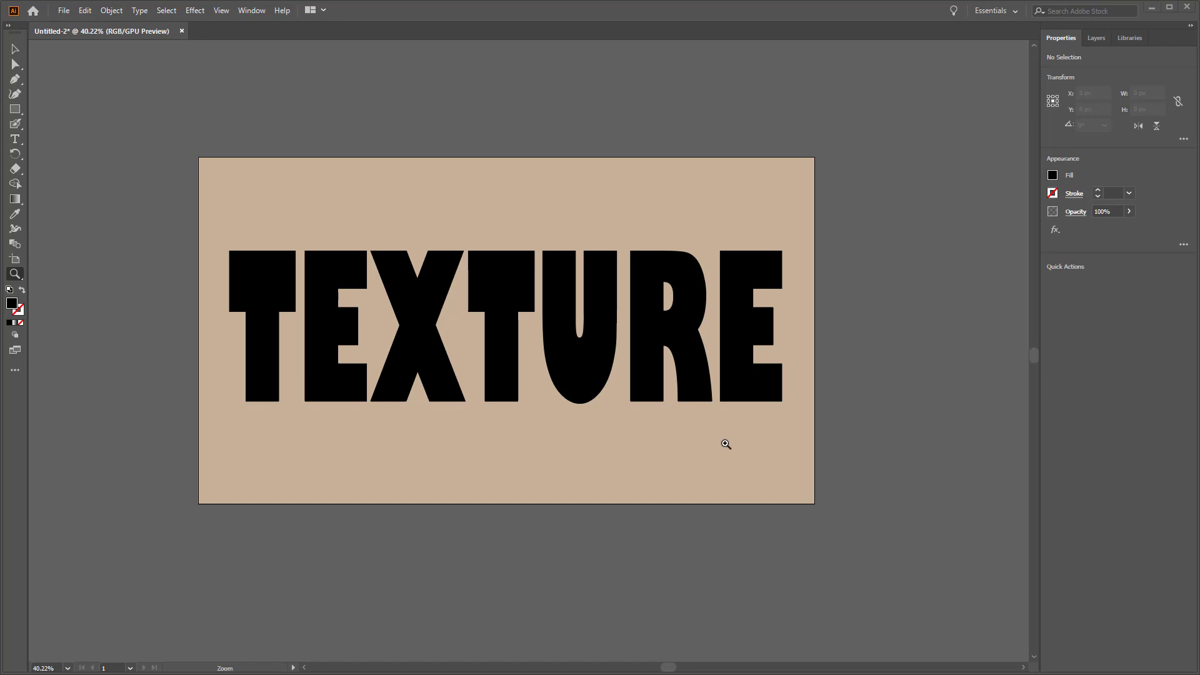
# Step: Switch to Illustrator and place the NebulaRoundHT and WoodTextureLineHT files in the TEXTURE document
pyautogui.moveTo(668, 437); pyautogui.dragTo(643, 433)
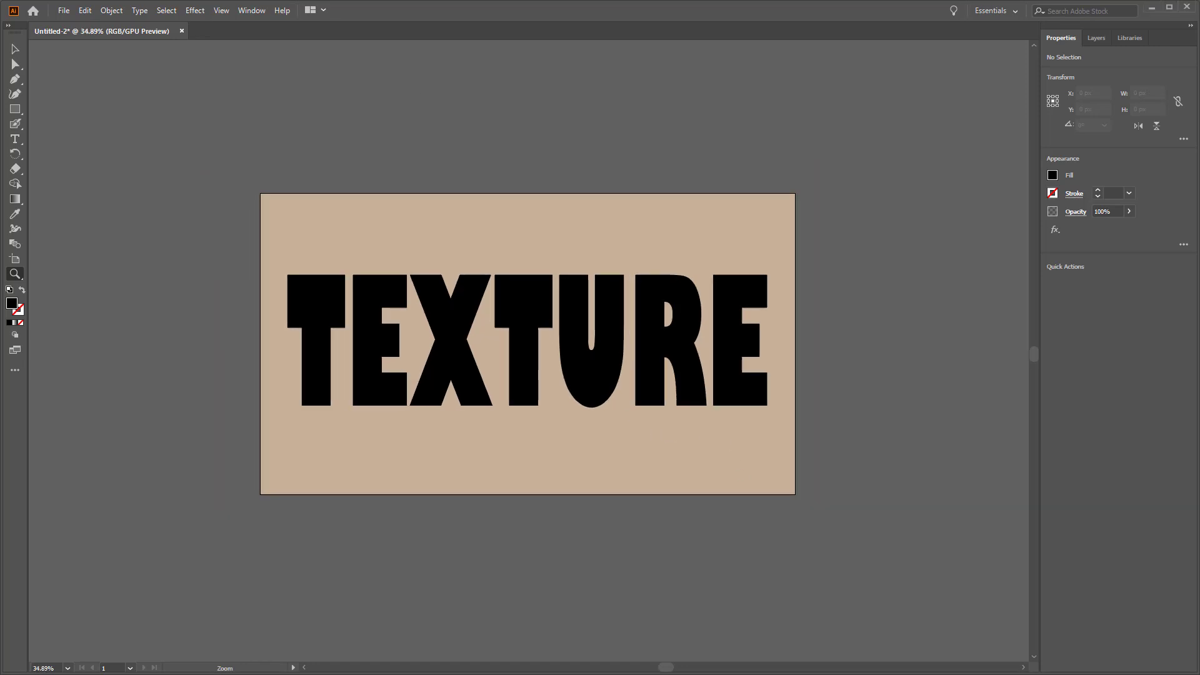
pyautogui.click(65, 10)
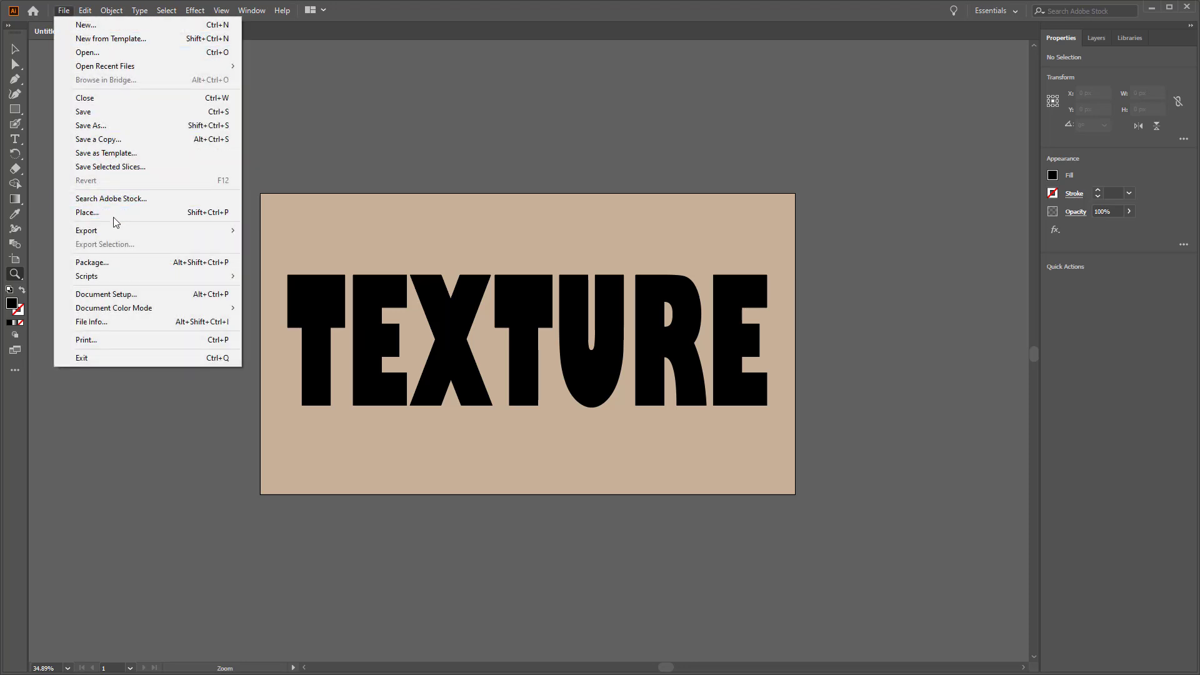
pyautogui.click(94, 209)
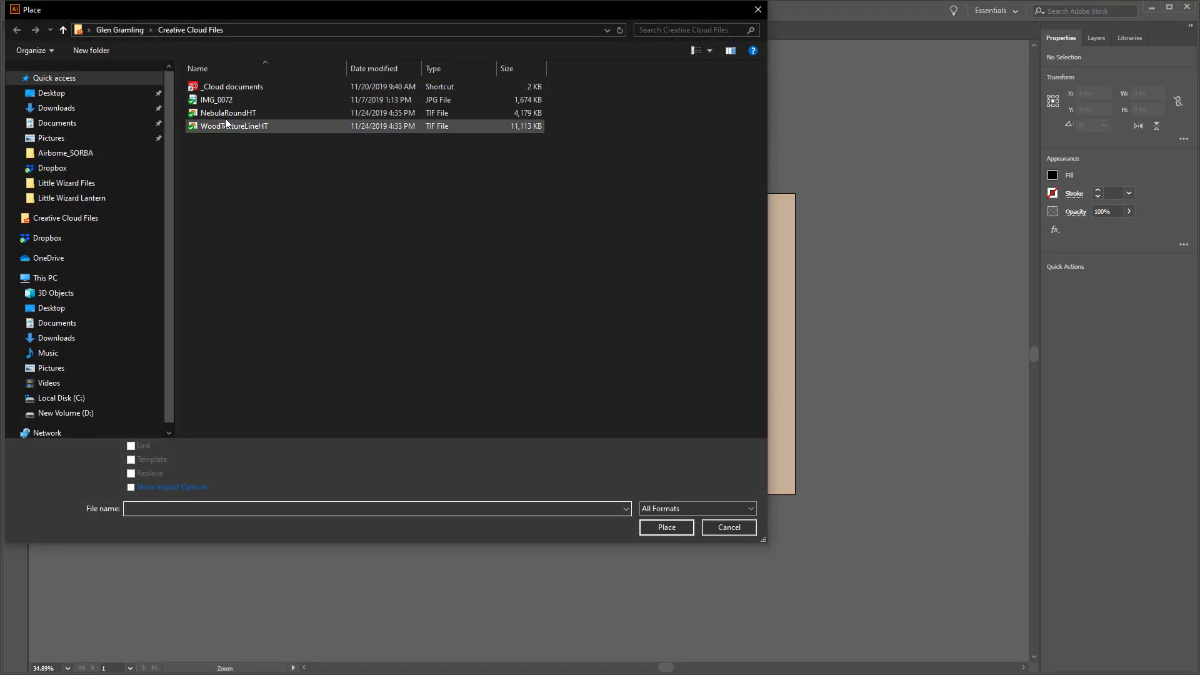
pyautogui.click(225, 112)
pyautogui.keyDown('ctrl'); pyautogui.click(231, 126); pyautogui.keyUp('ctrl')
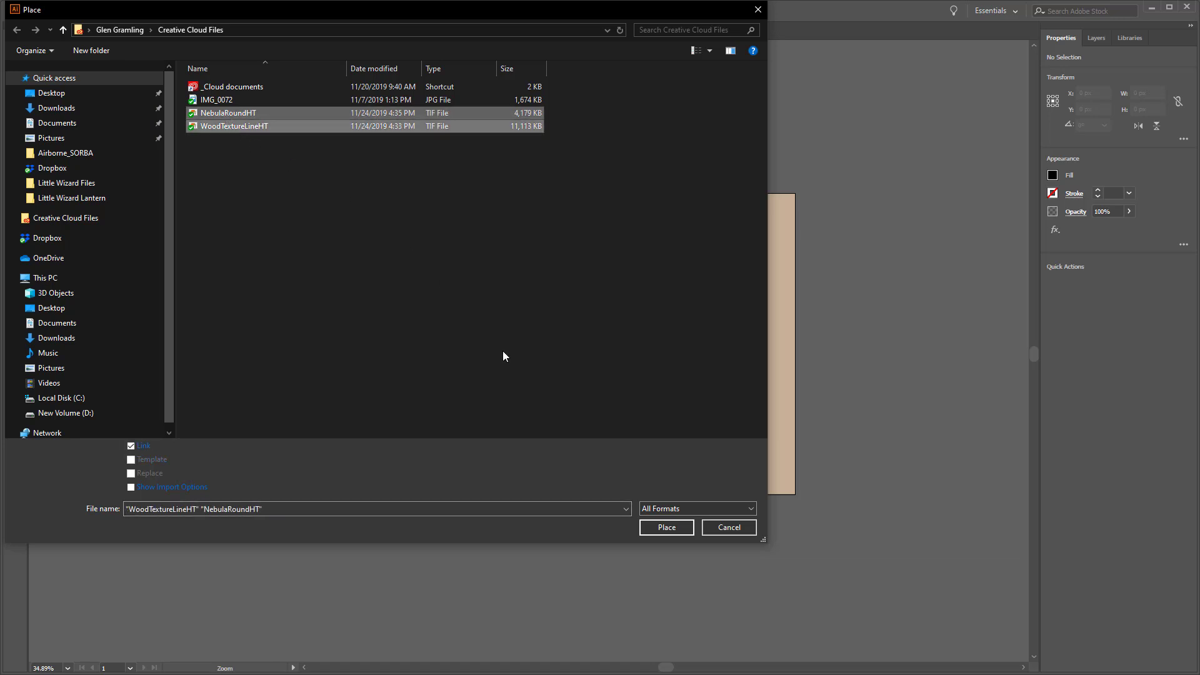
pyautogui.click(667, 527)
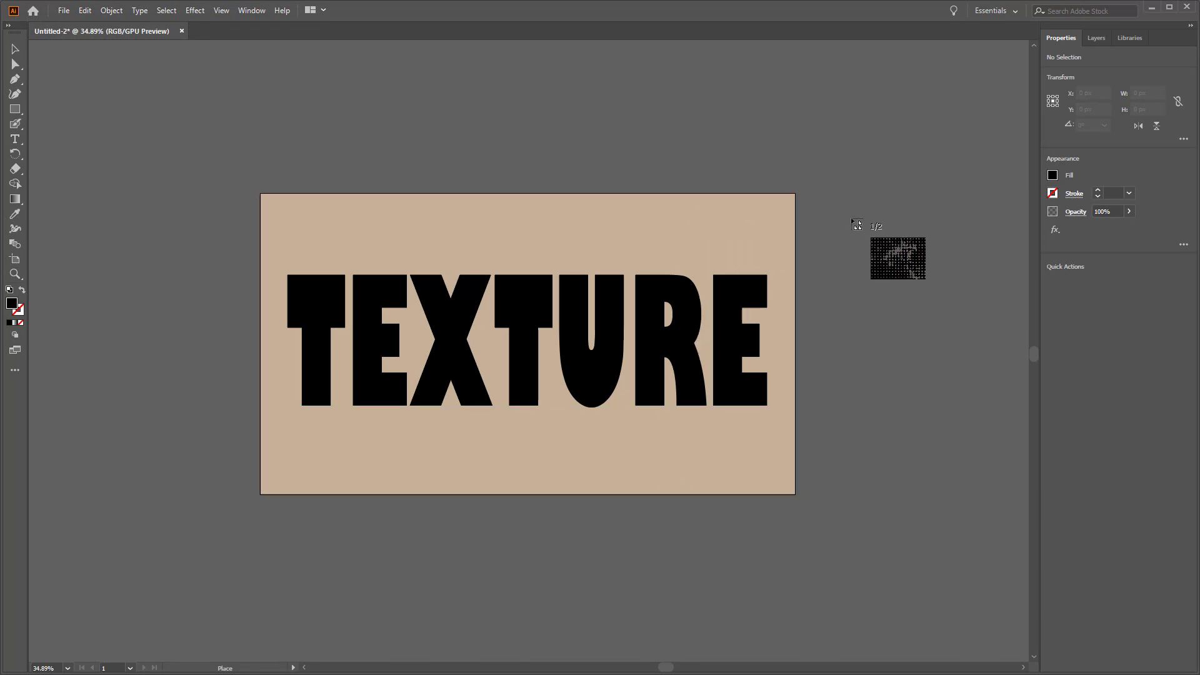
pyautogui.click(850, 218)
pyautogui.click(181, 157)
# Step: Embed both the placed wood texture and the placed nebula texture in the document
pyautogui.moveTo(425, 456); pyautogui.dragTo(436, 410)
pyautogui.moveTo(416, 369); pyautogui.dragTo(787, 431)
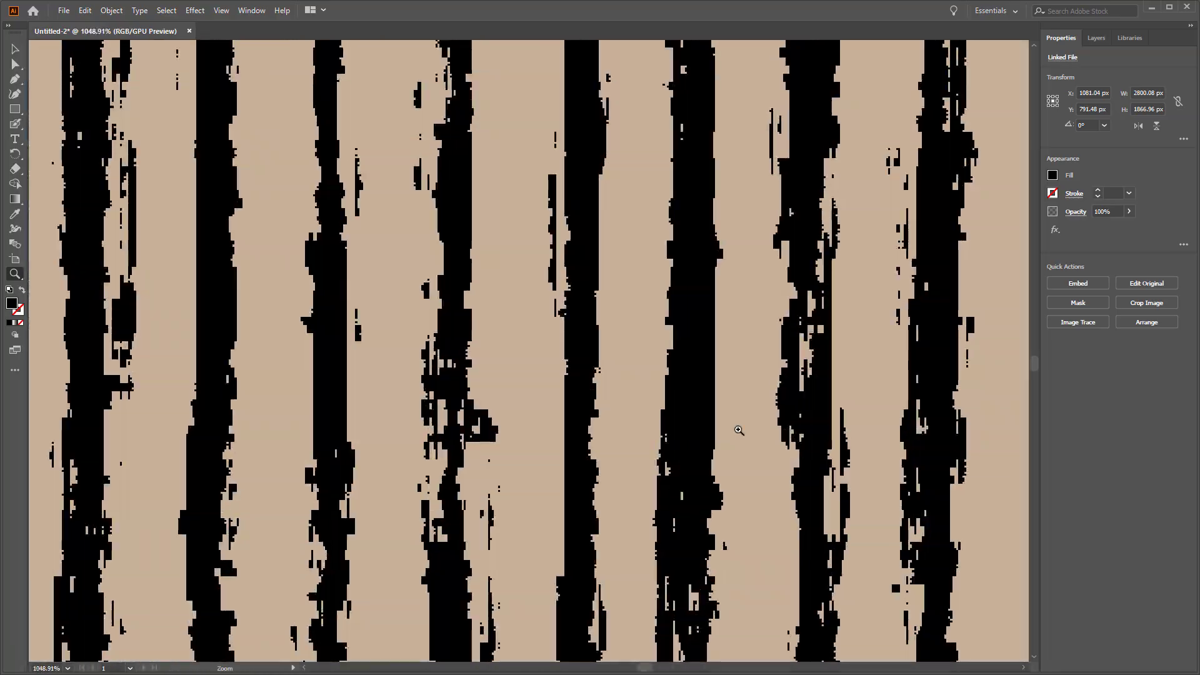
pyautogui.moveTo(639, 410); pyautogui.dragTo(368, 388)
pyautogui.moveTo(598, 395)
pyautogui.mouseDown()
pyautogui.moveTo(604, 418)
pyautogui.moveTo(622, 391)
pyautogui.moveTo(594, 397)
pyautogui.mouseUp()
pyautogui.moveTo(696, 402); pyautogui.dragTo(640, 412)
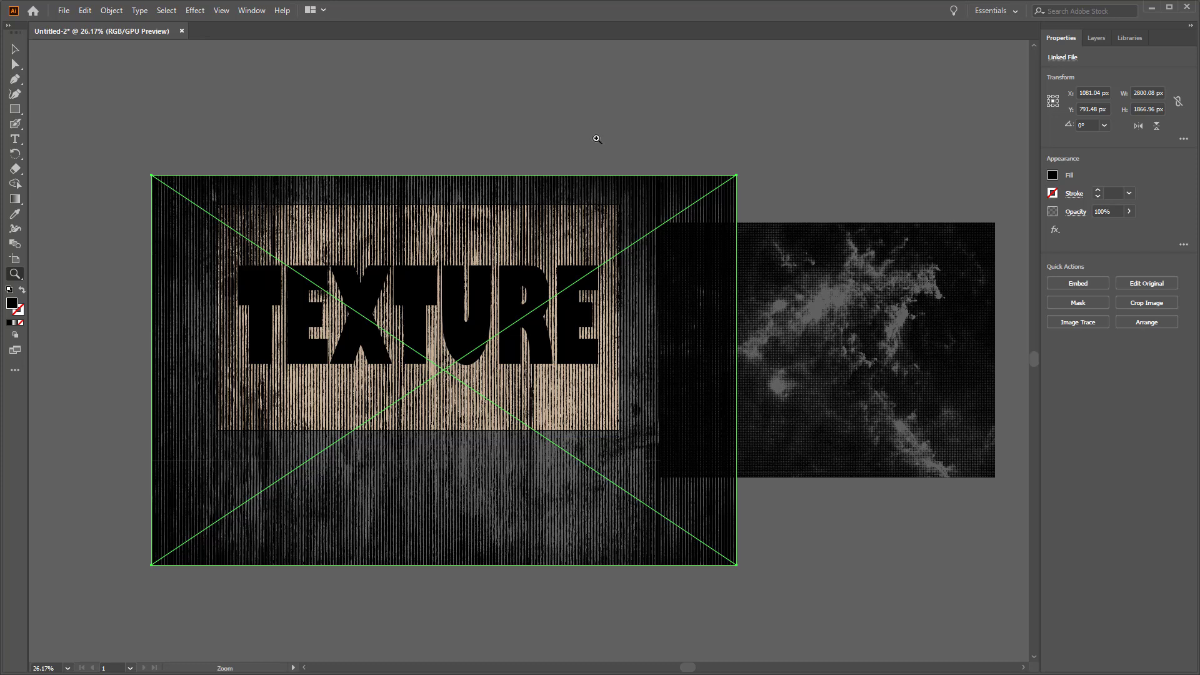
pyautogui.click(15, 49)
pyautogui.click(102, 92)
pyautogui.click(413, 194)
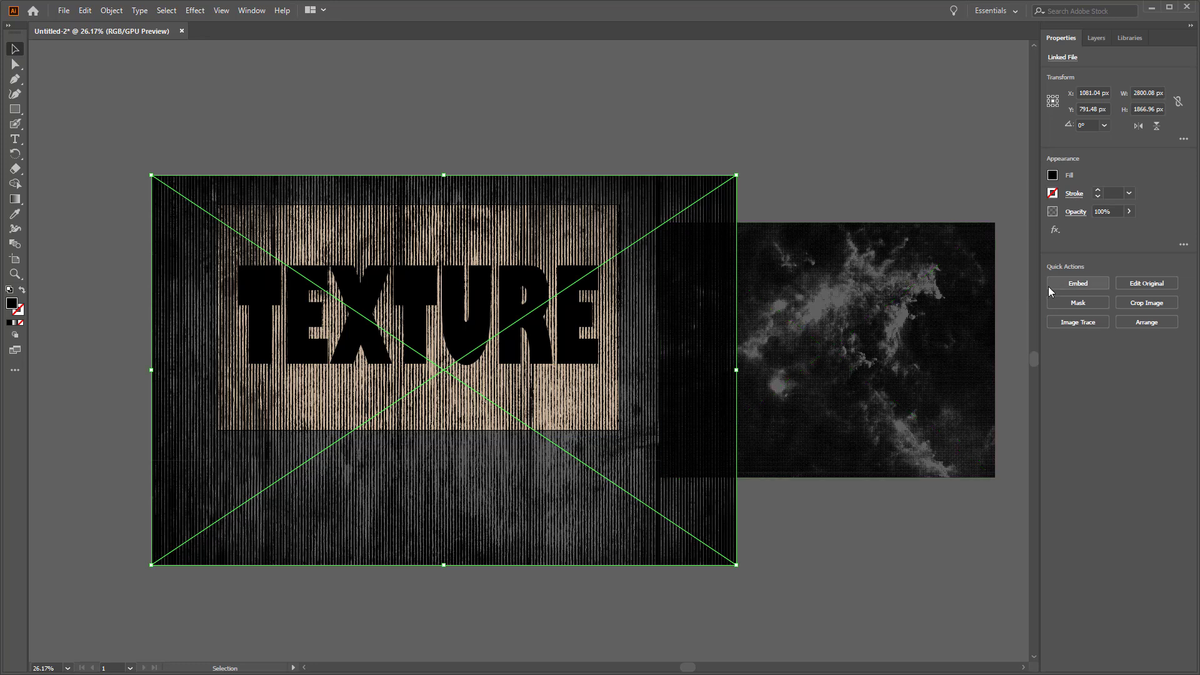
pyautogui.click(1089, 283)
pyautogui.click(820, 290)
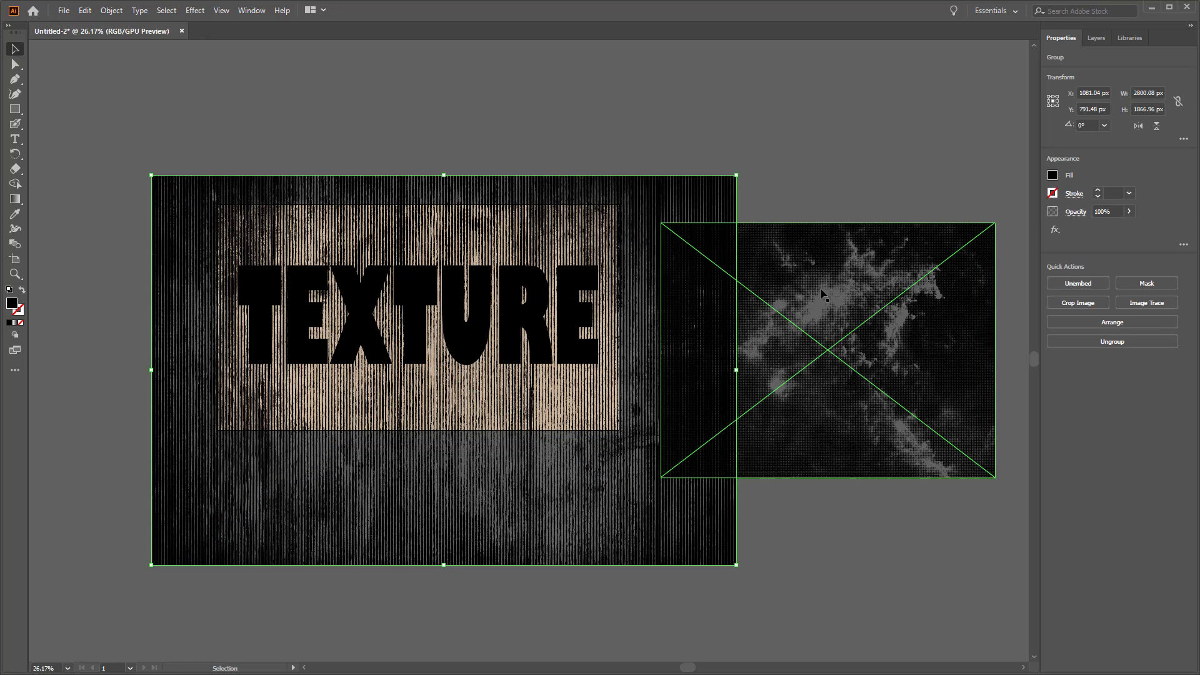
pyautogui.click(1070, 284)
# Step: Move the nebula texture away from the artboard, clear of the wood texture, and select the wood texture
pyautogui.click(804, 133)
pyautogui.moveTo(833, 341); pyautogui.dragTo(927, 270)
pyautogui.click(724, 382)
pyautogui.press('space')
pyautogui.moveTo(762, 414); pyautogui.dragTo(864, 390)
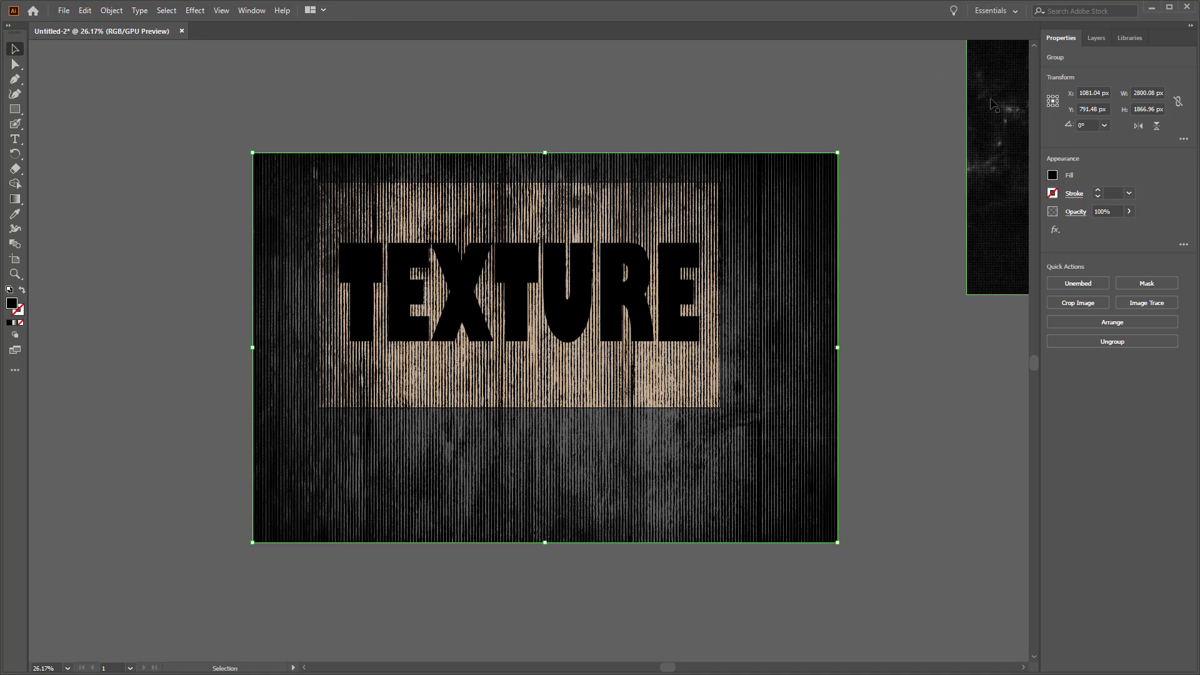
# Step: Try several brown swatches on the wood texture, keep a light brown fill, and reduce its opacity to 71%
pyautogui.click(1095, 40)
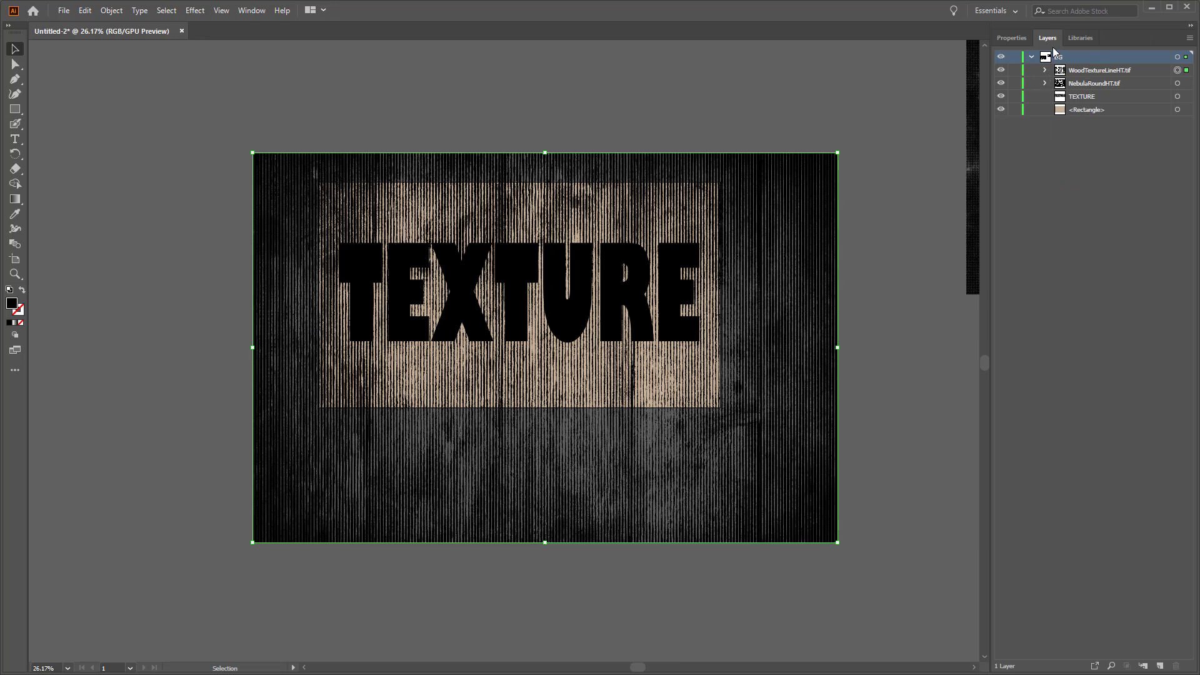
pyautogui.click(1020, 38)
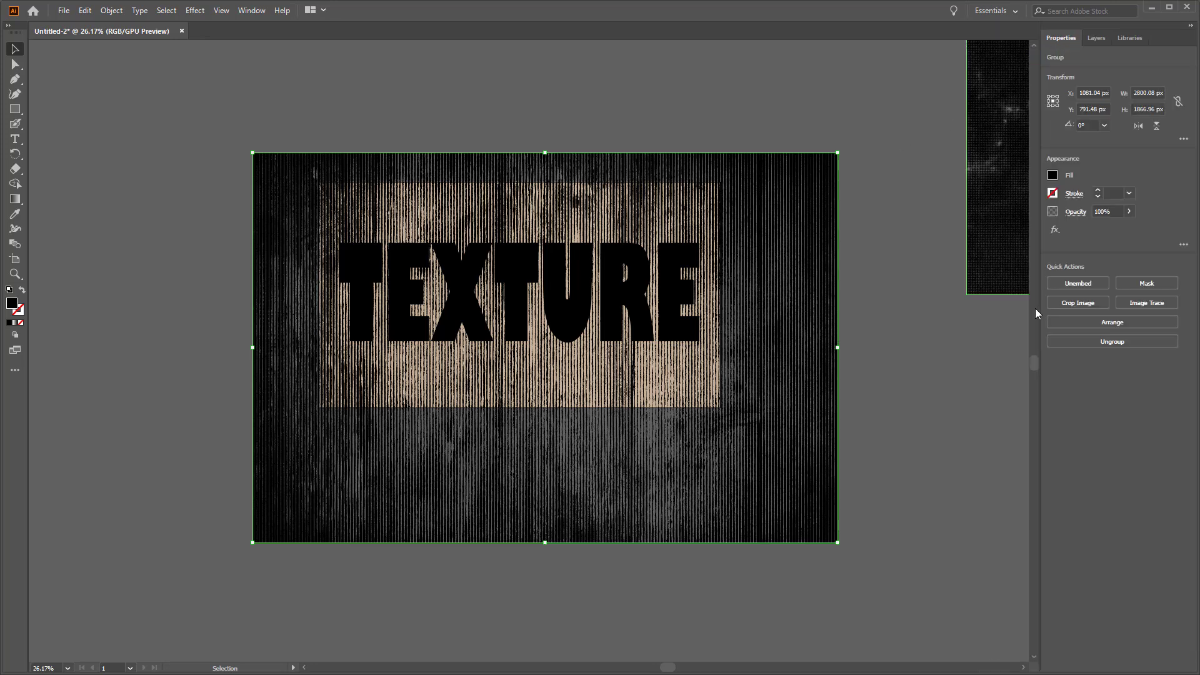
pyautogui.click(1050, 178)
pyautogui.click(1003, 239)
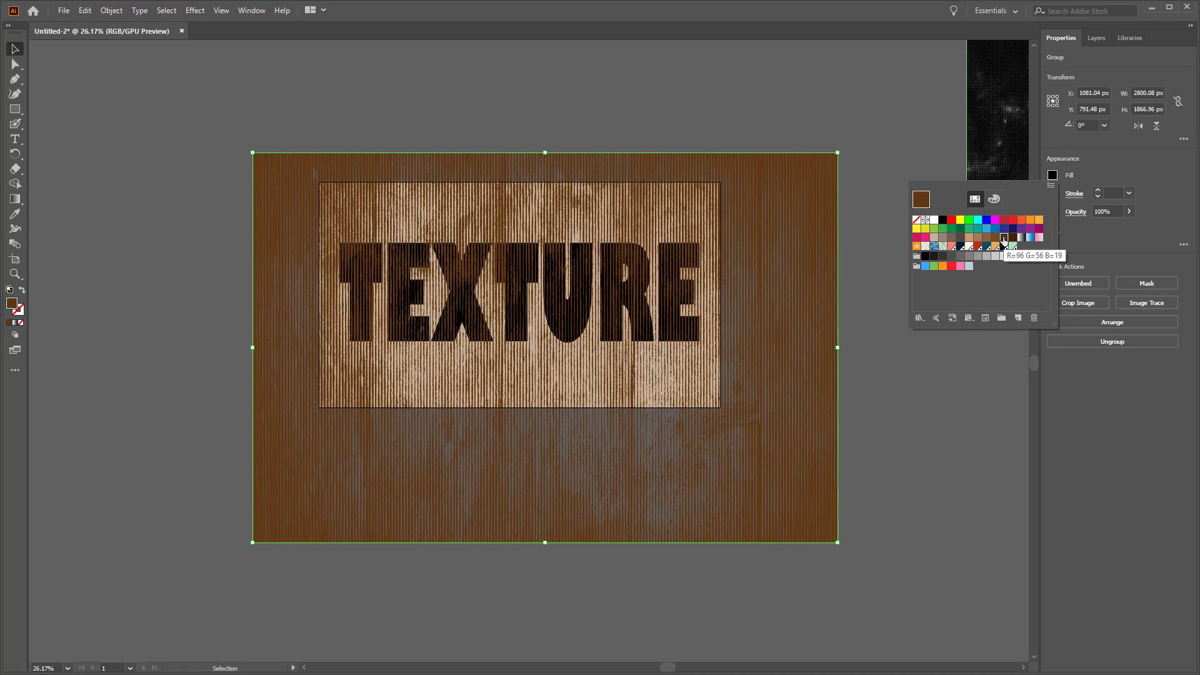
pyautogui.click(995, 238)
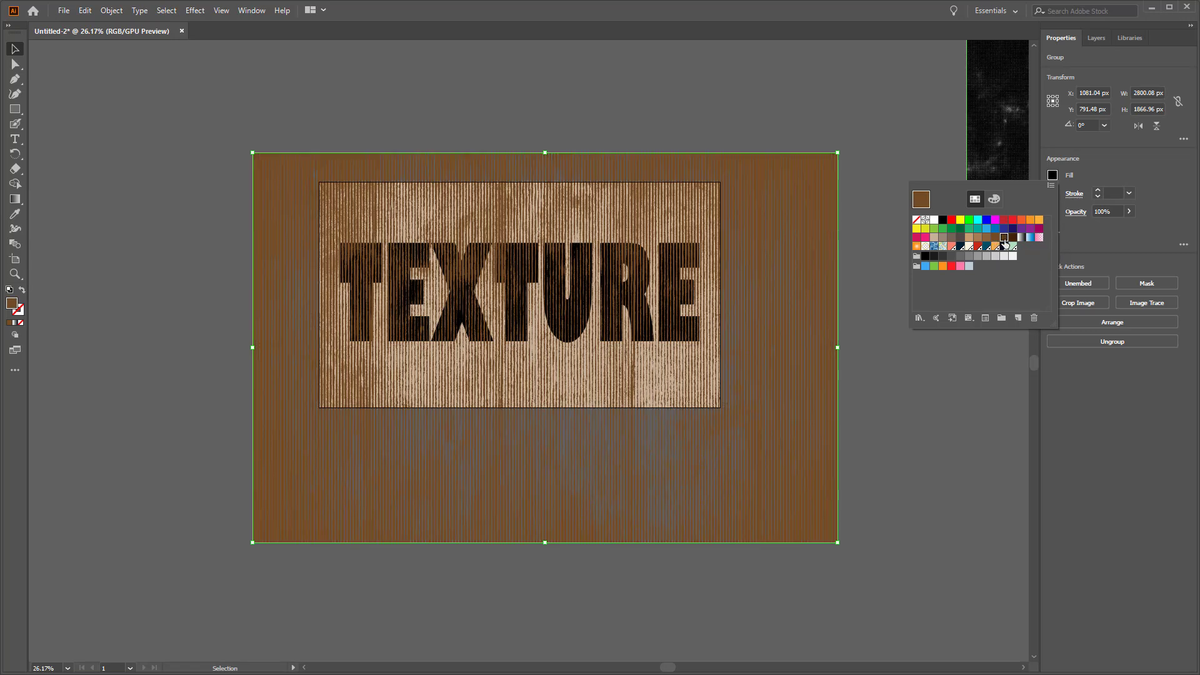
pyautogui.click(1012, 238)
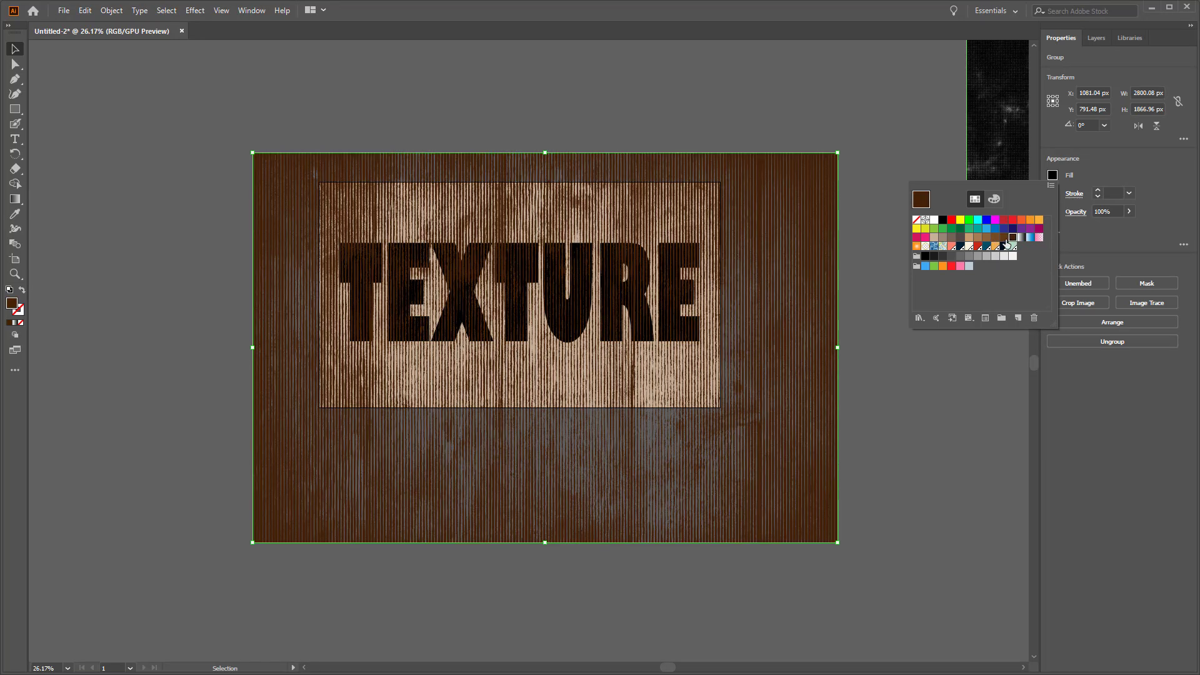
pyautogui.click(1003, 238)
pyautogui.click(986, 238)
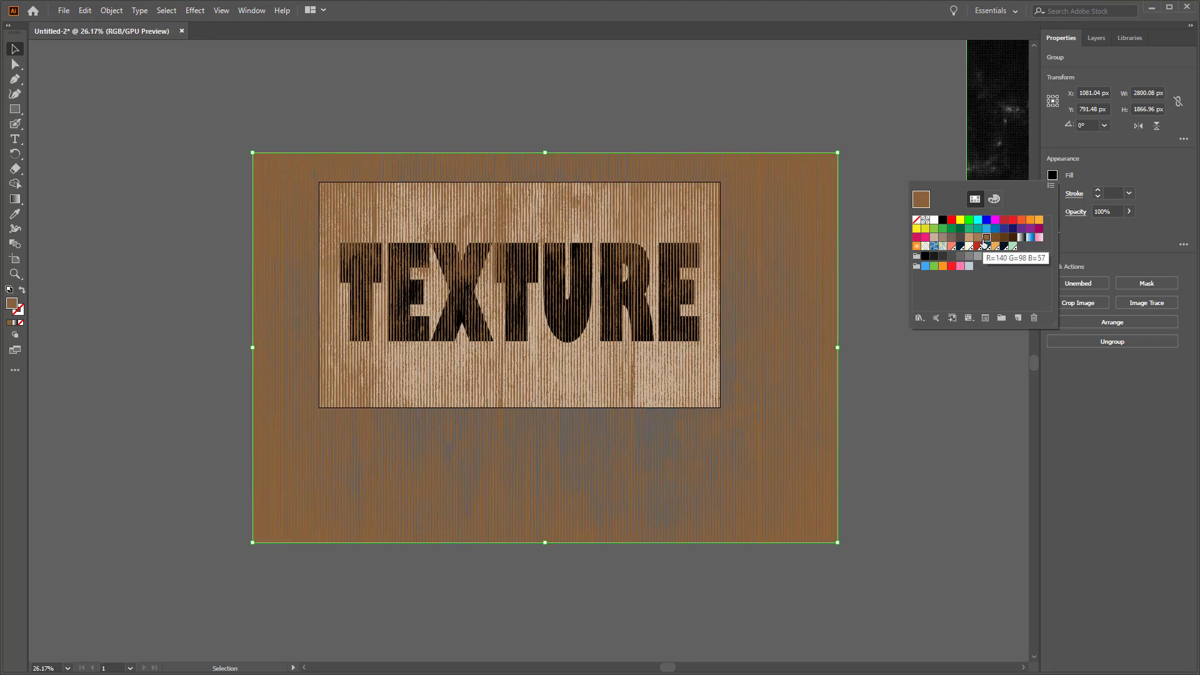
pyautogui.click(969, 239)
pyautogui.click(978, 238)
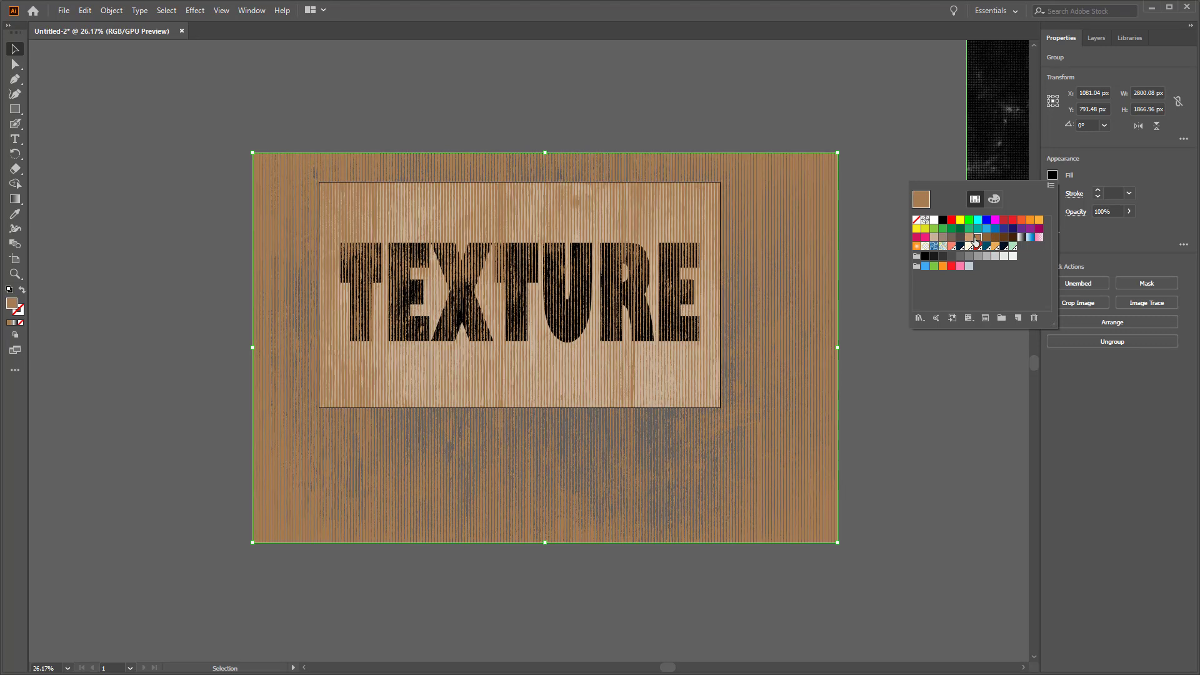
pyautogui.click(1129, 211)
pyautogui.moveTo(1128, 227); pyautogui.dragTo(1111, 230)
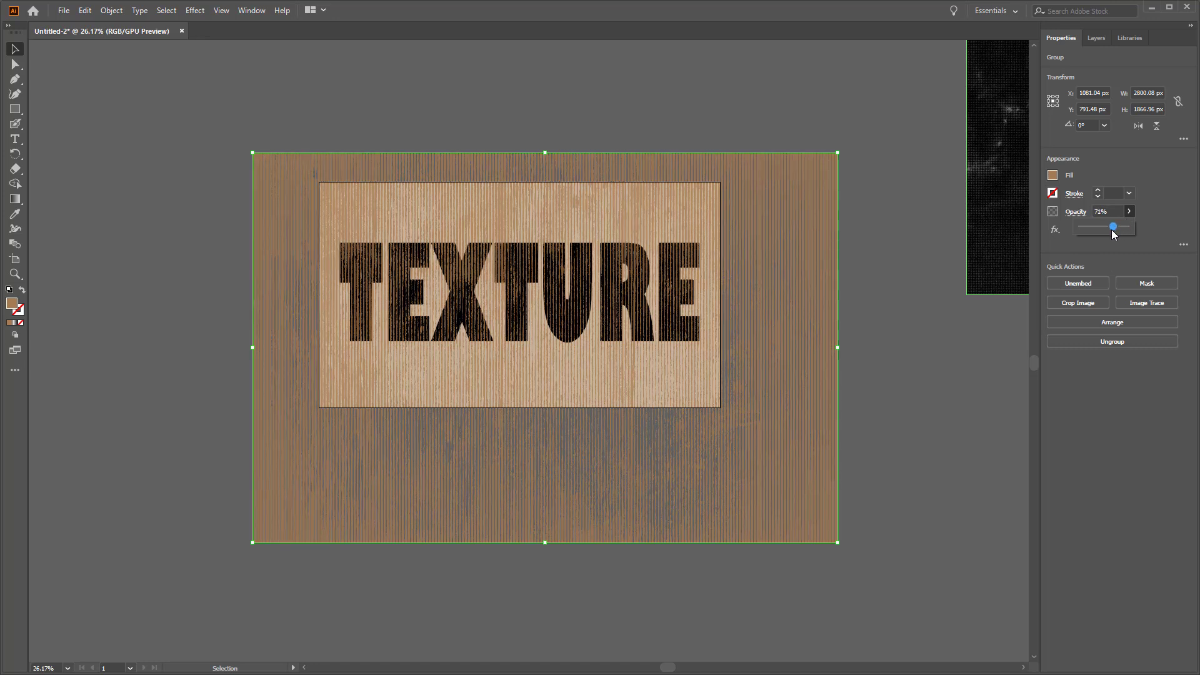
# Step: Scale the wood texture down to about 1767 by 1178 px and position it over the TEXTURE lettering
pyautogui.moveTo(837, 153); pyautogui.dragTo(707, 242)
pyautogui.moveTo(247, 541); pyautogui.dragTo(283, 488)
pyautogui.moveTo(594, 337); pyautogui.dragTo(594, 292)
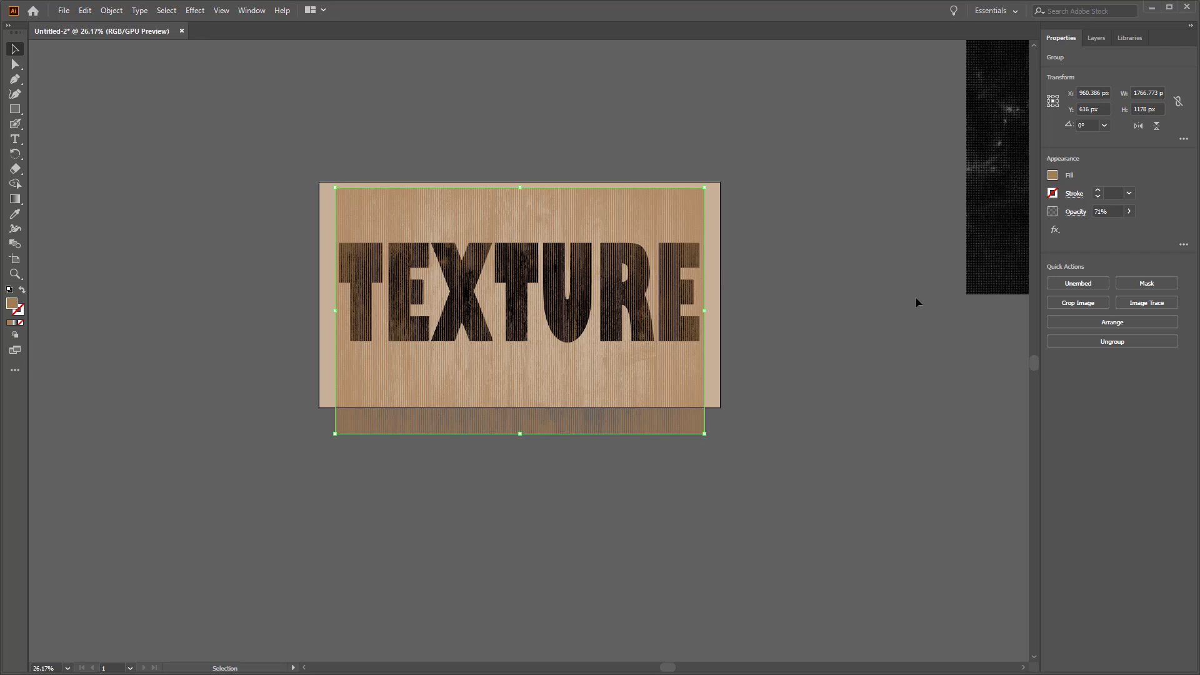
pyautogui.click(802, 274)
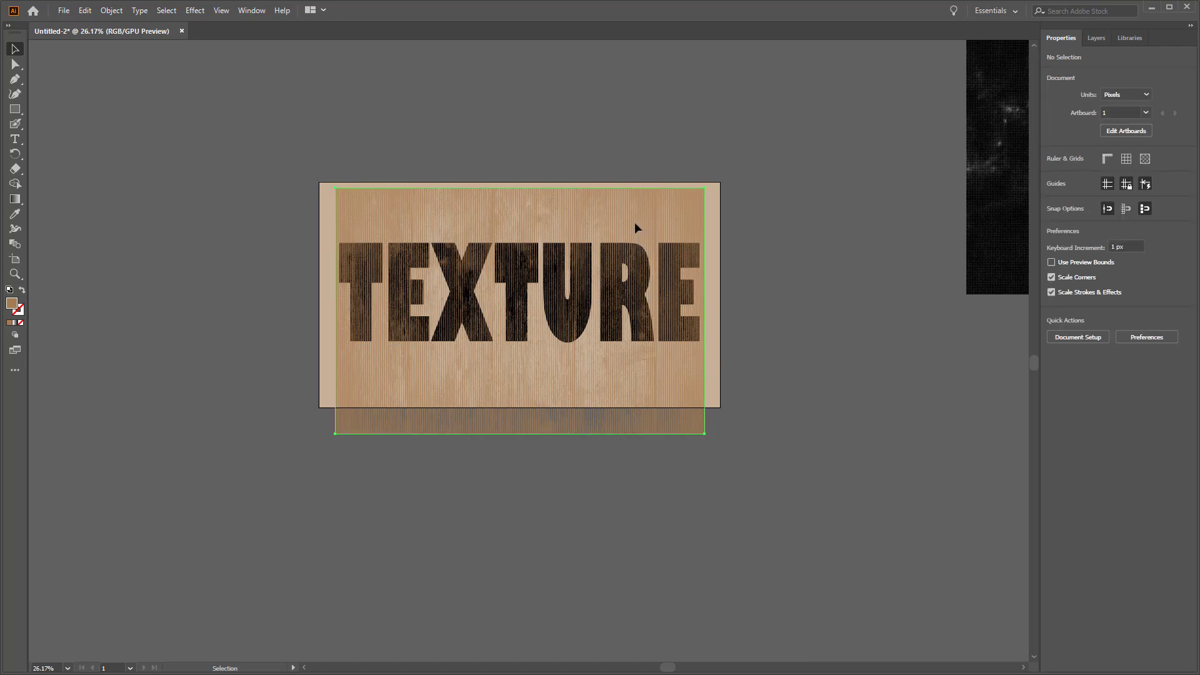
# Step: Select the TEXTURE lettering and move NebulaRoundHT.tif above WoodTextureLineHT.tif in the stacking order
pyautogui.click(661, 257)
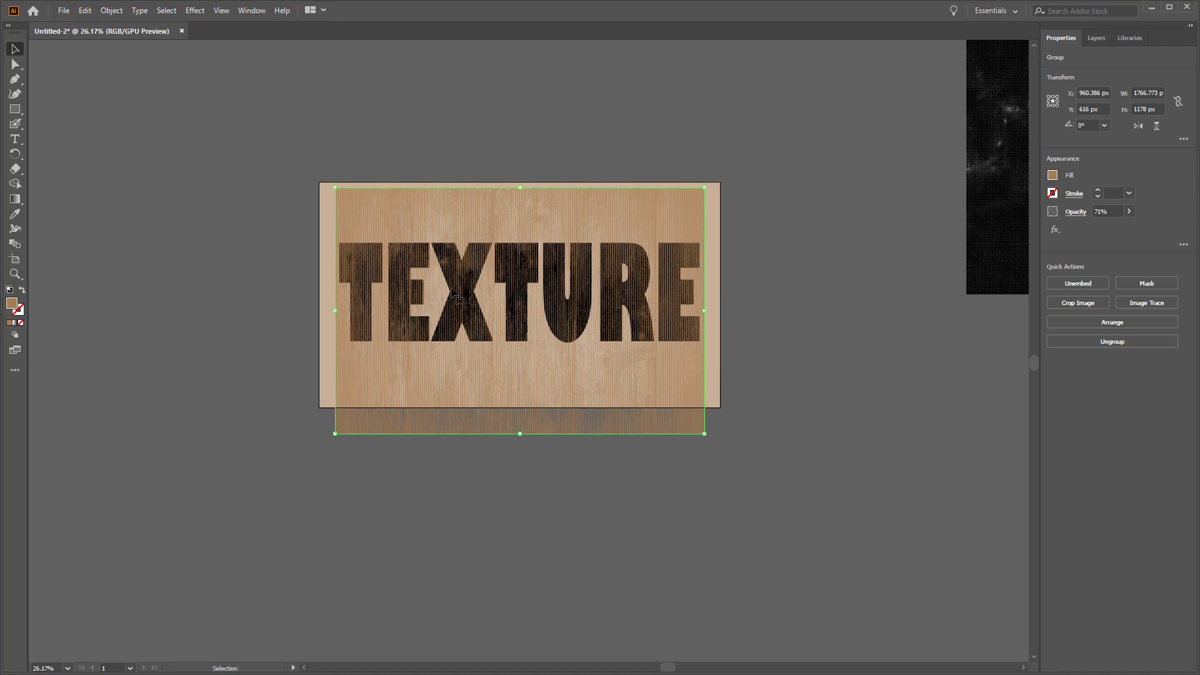
pyautogui.click(1096, 38)
pyautogui.click(1108, 98)
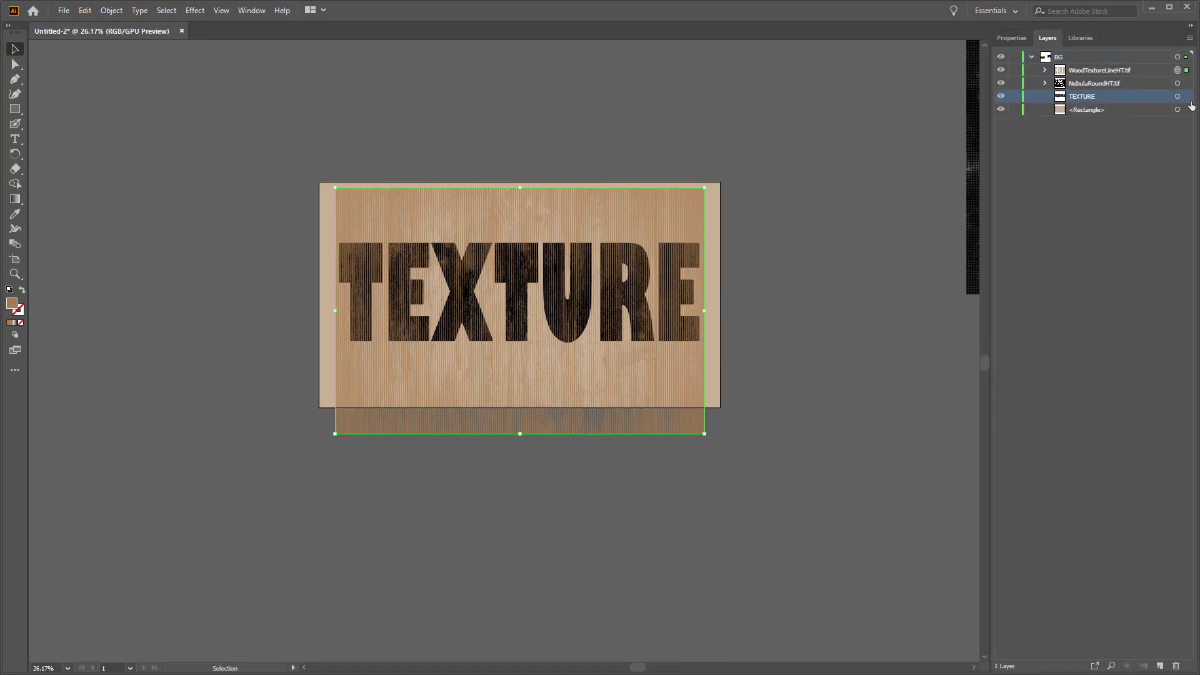
pyautogui.click(1178, 97)
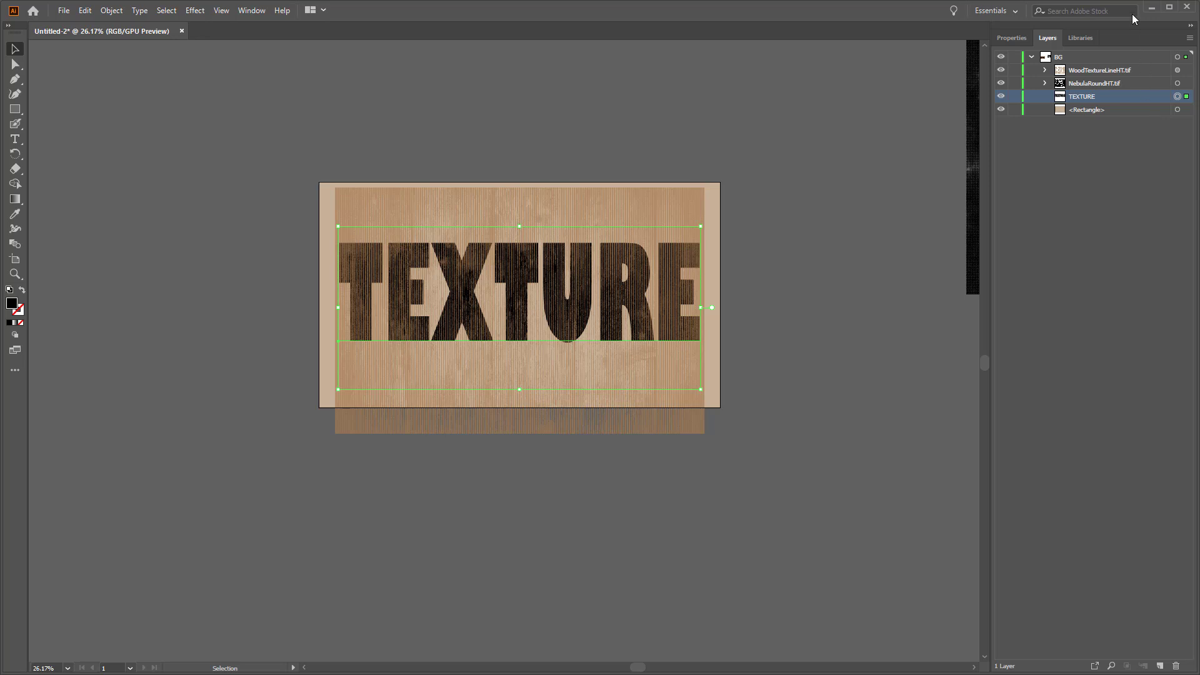
pyautogui.moveTo(1114, 86); pyautogui.dragTo(1122, 72)
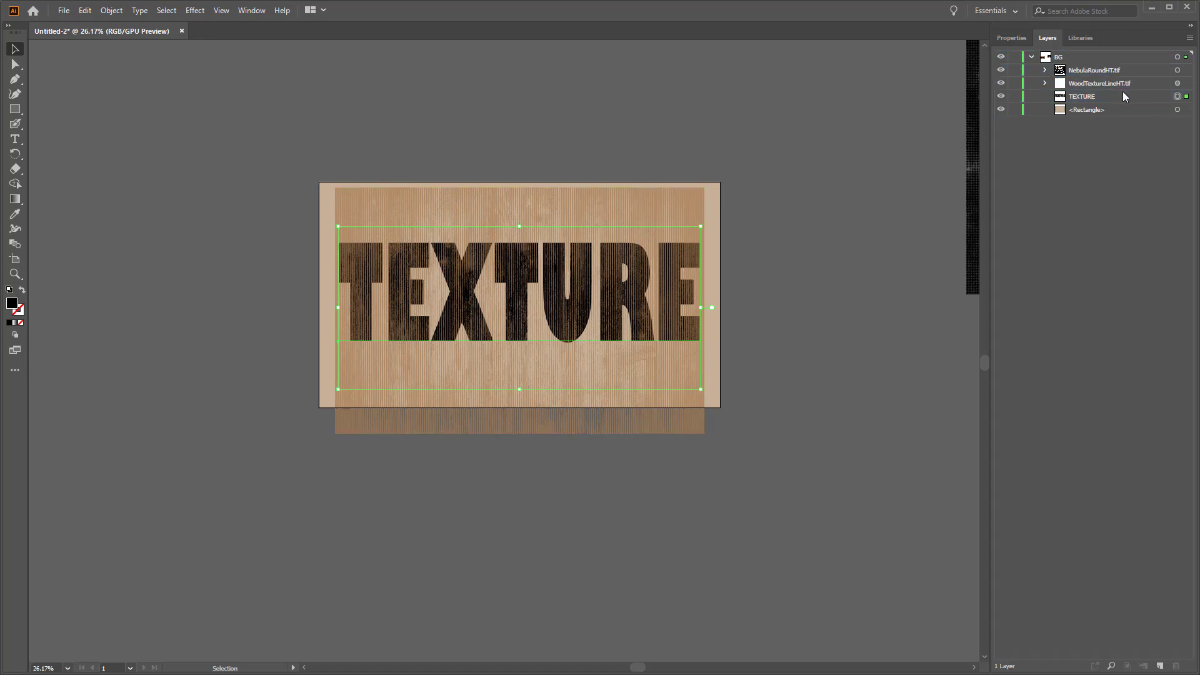
# Step: Add an opacity mask to the wood texture group and open the mask for editing
pyautogui.click(1152, 83)
pyautogui.click(1177, 84)
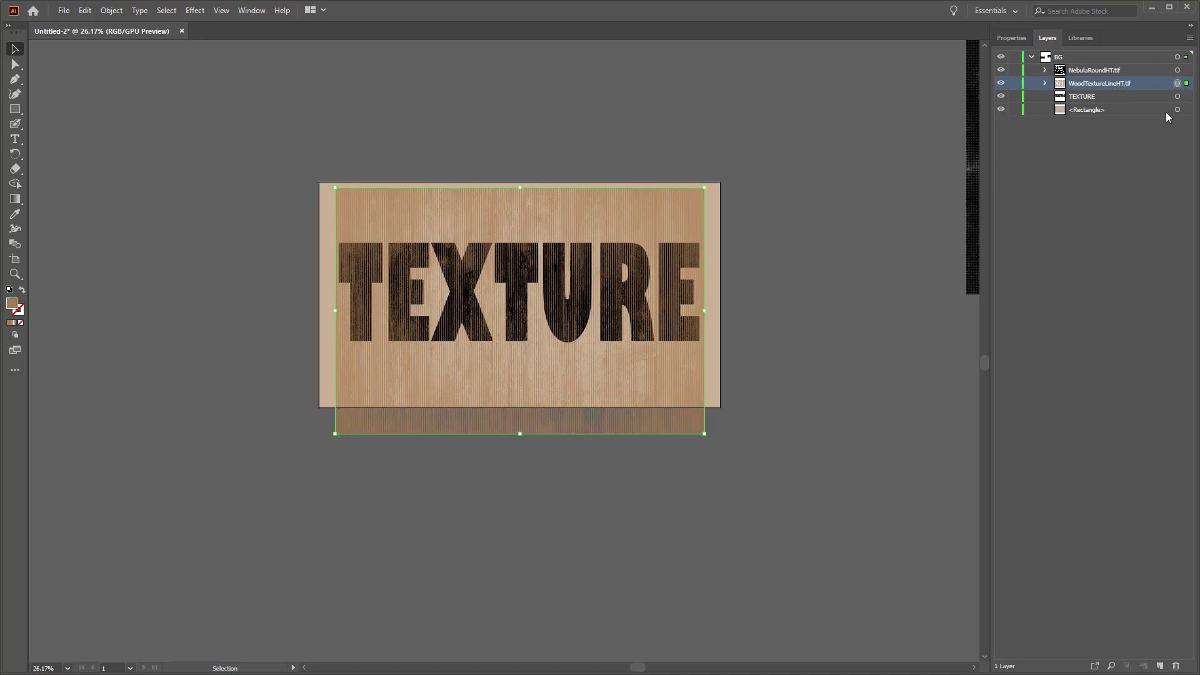
pyautogui.click(1011, 37)
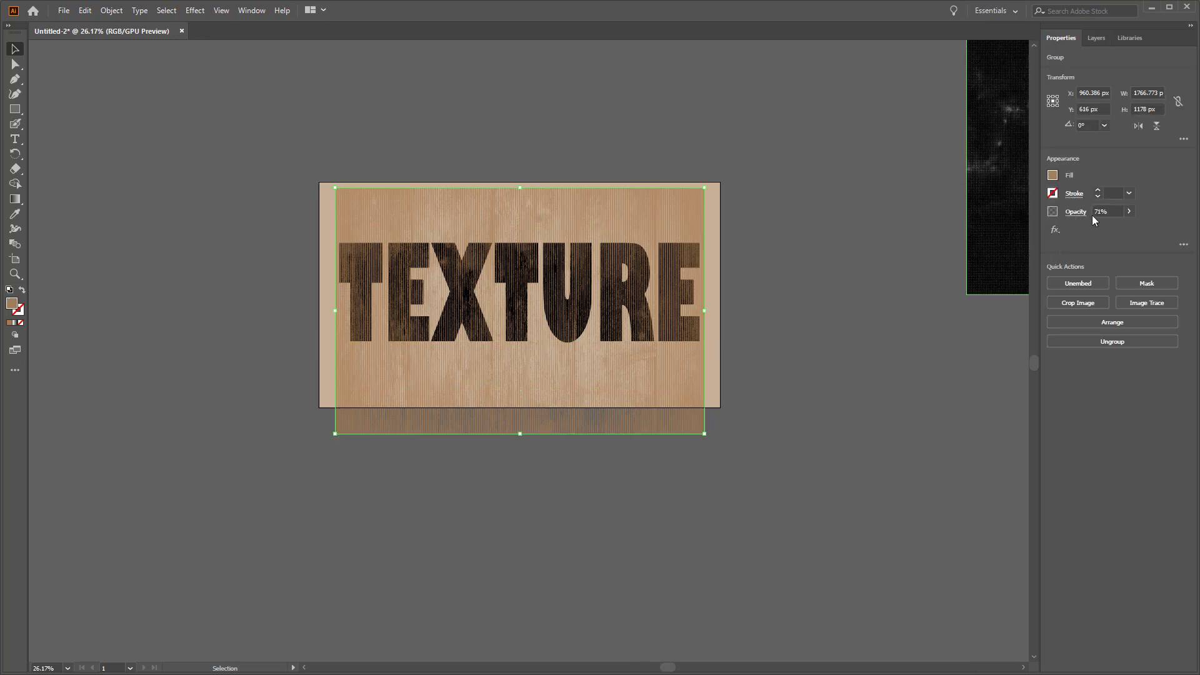
pyautogui.click(1072, 213)
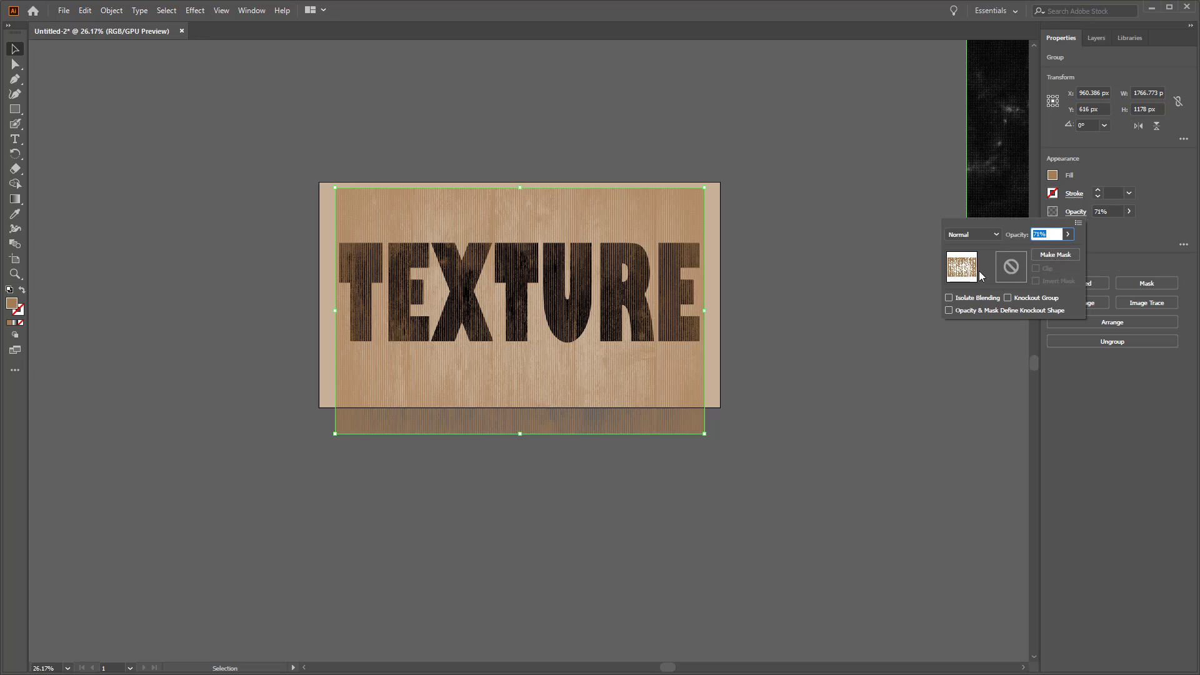
pyautogui.click(1122, 153)
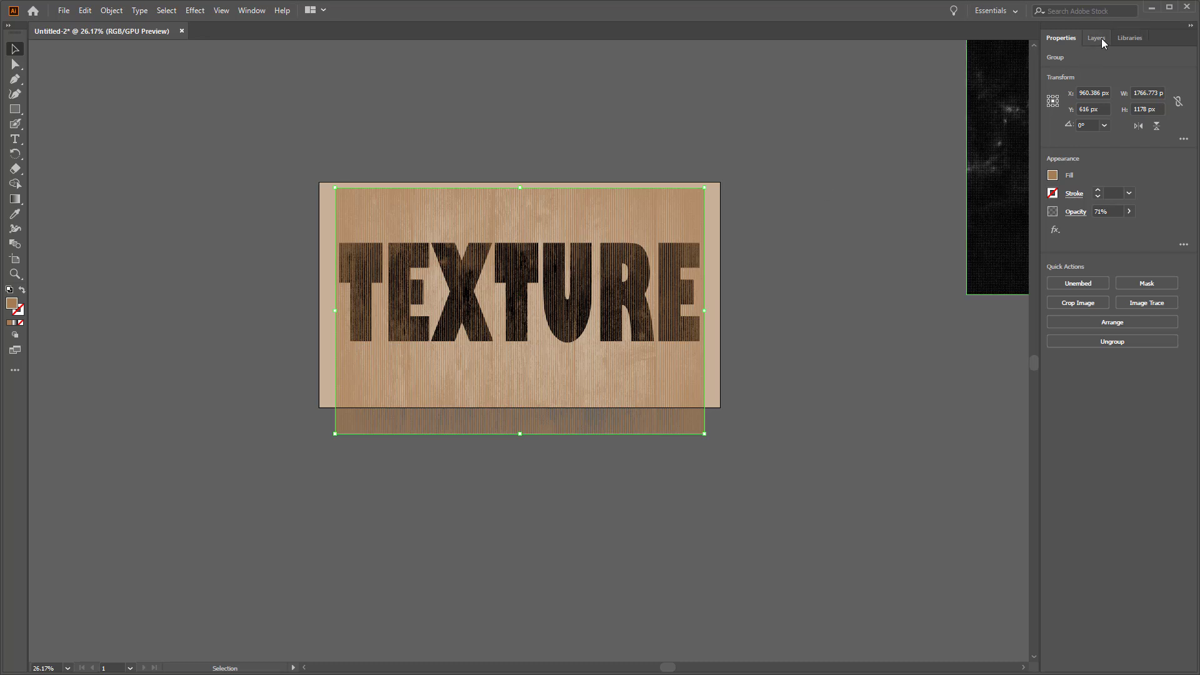
pyautogui.click(1075, 213)
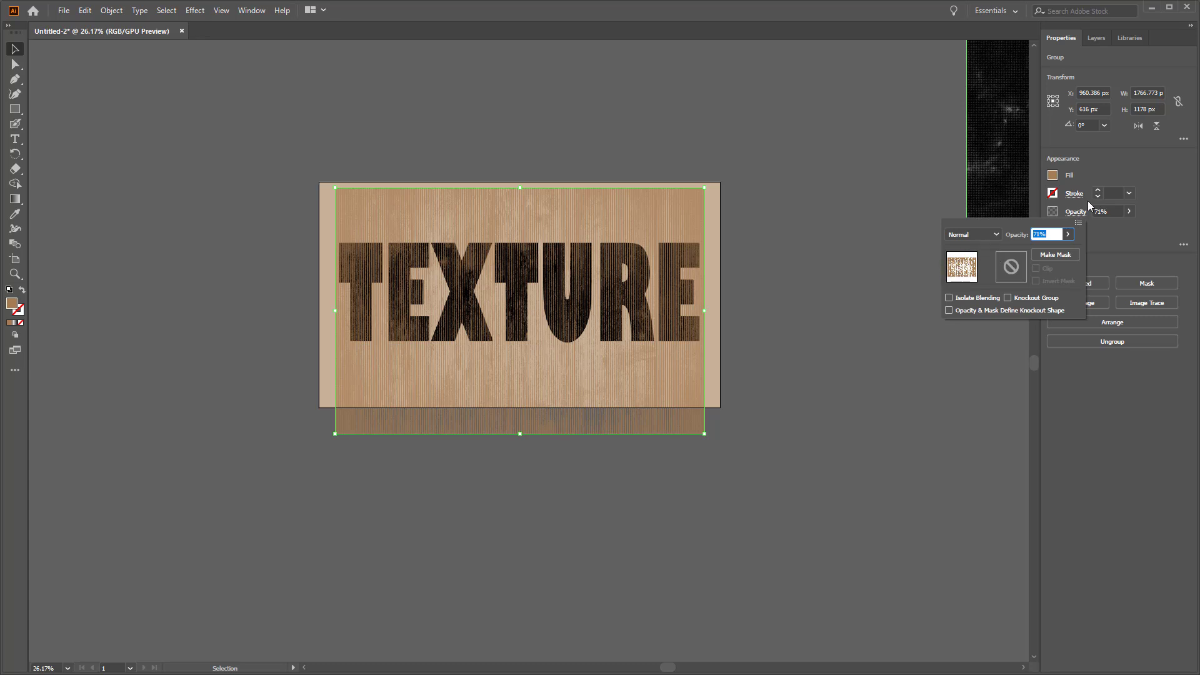
pyautogui.click(1056, 255)
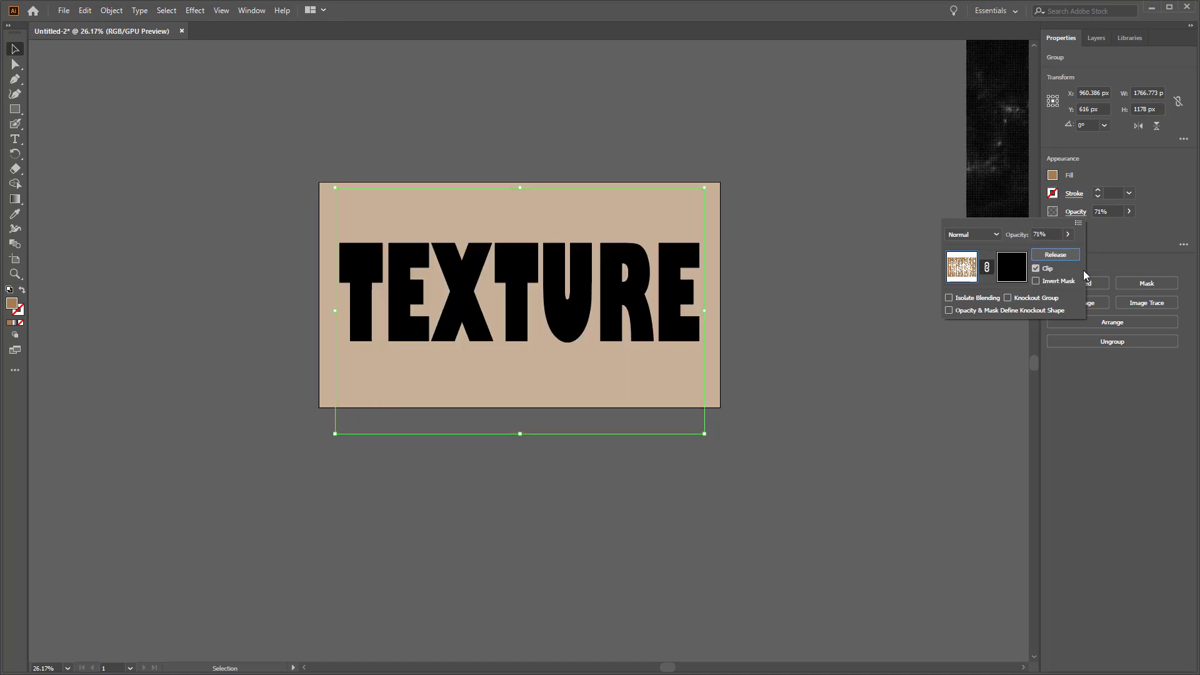
pyautogui.click(1013, 267)
pyautogui.click(1098, 39)
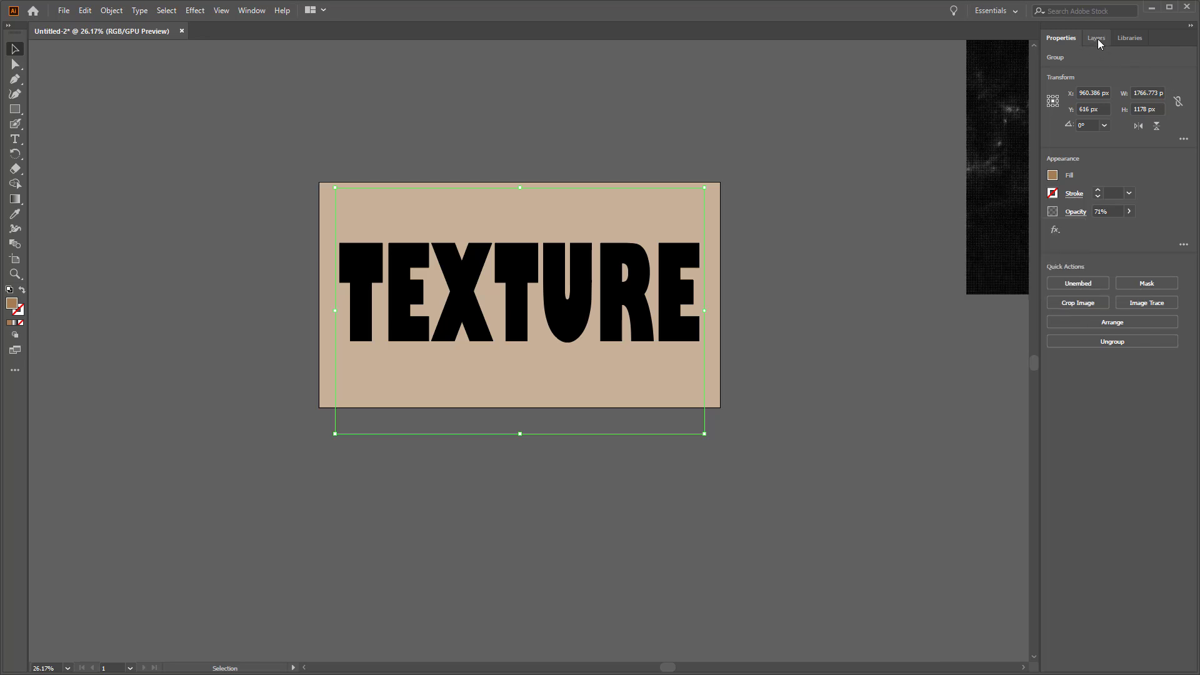
# Step: Paste the TEXTURE lettering in place inside the opacity mask and set its fill to white
pyautogui.click(1101, 39)
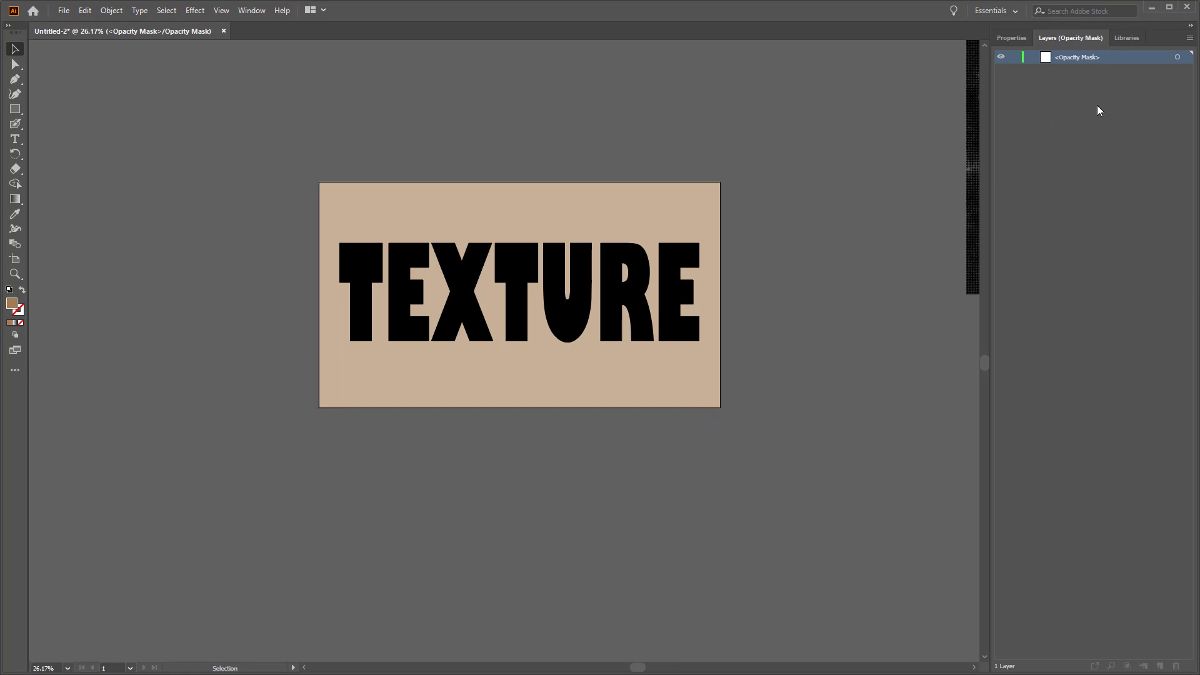
pyautogui.hotkey('ctrl', 'f')
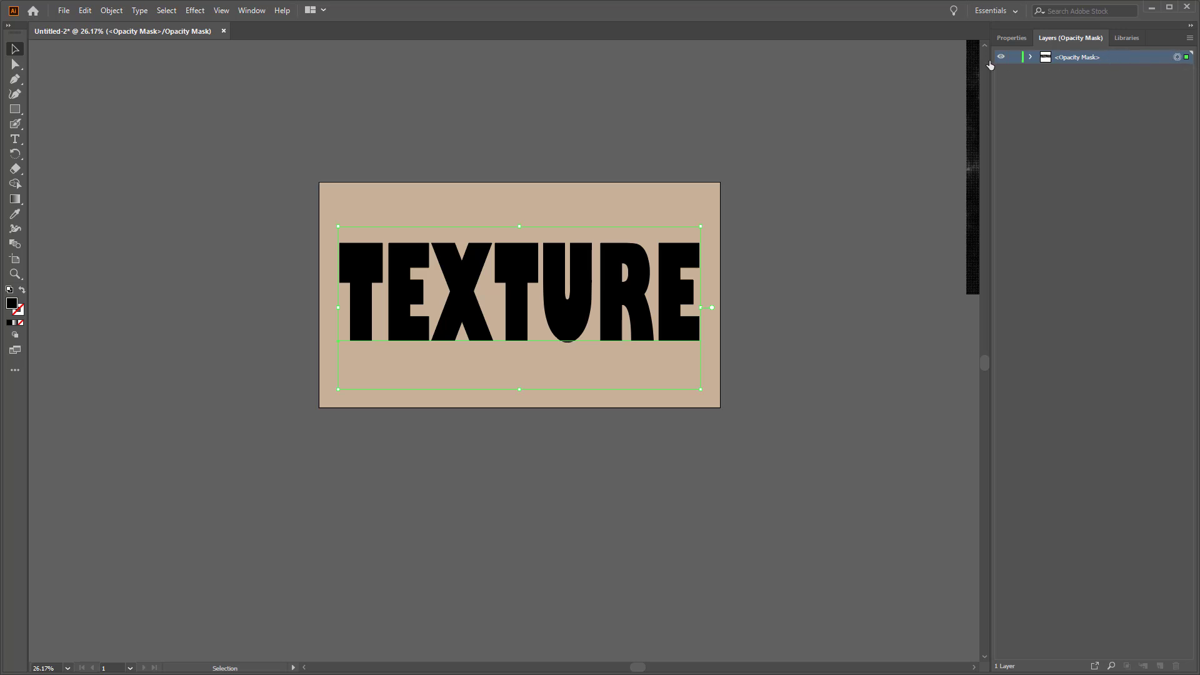
pyautogui.click(1012, 38)
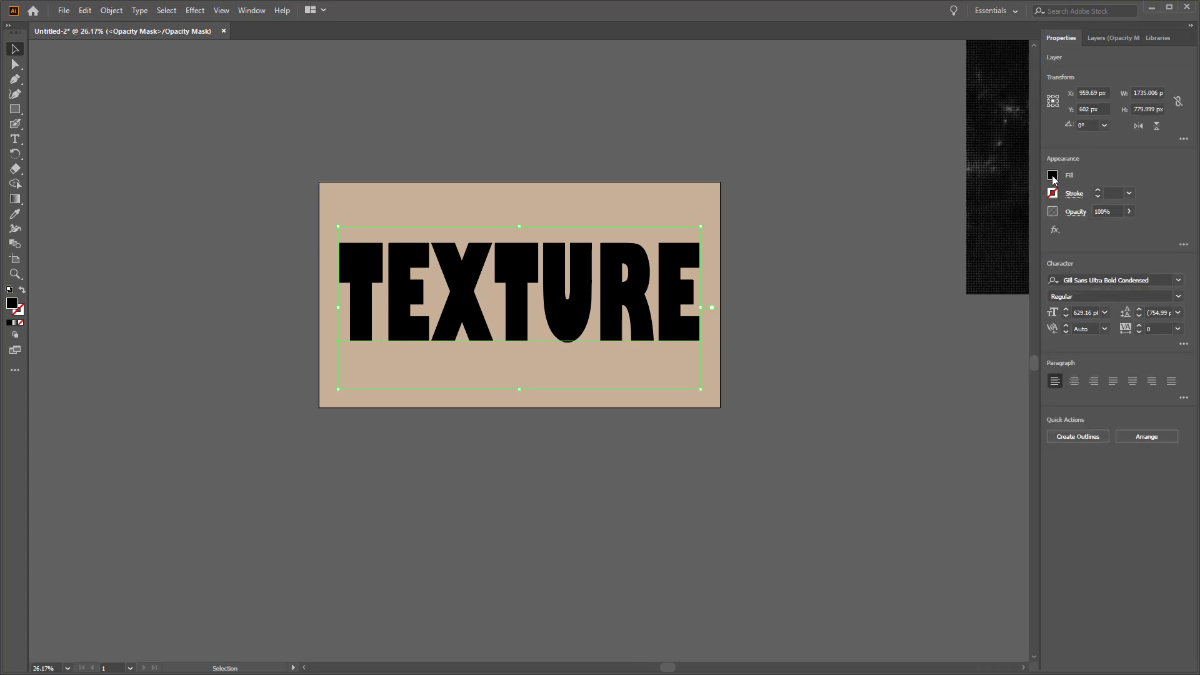
pyautogui.click(1053, 176)
pyautogui.click(934, 220)
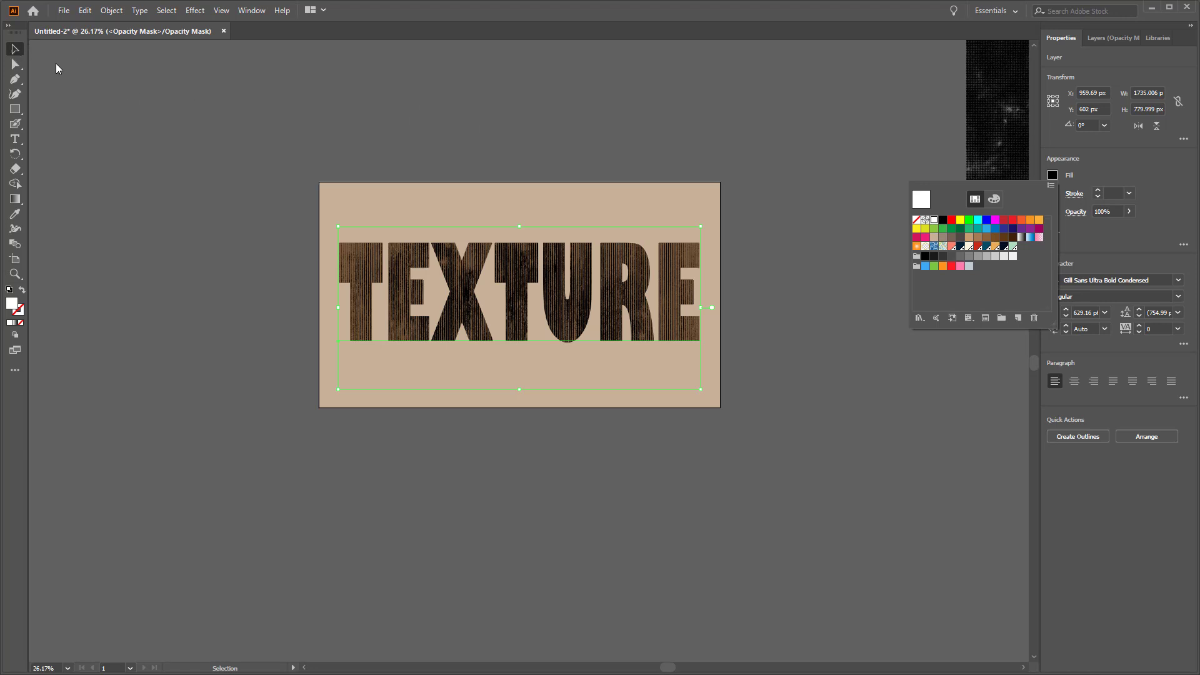
pyautogui.click(940, 115)
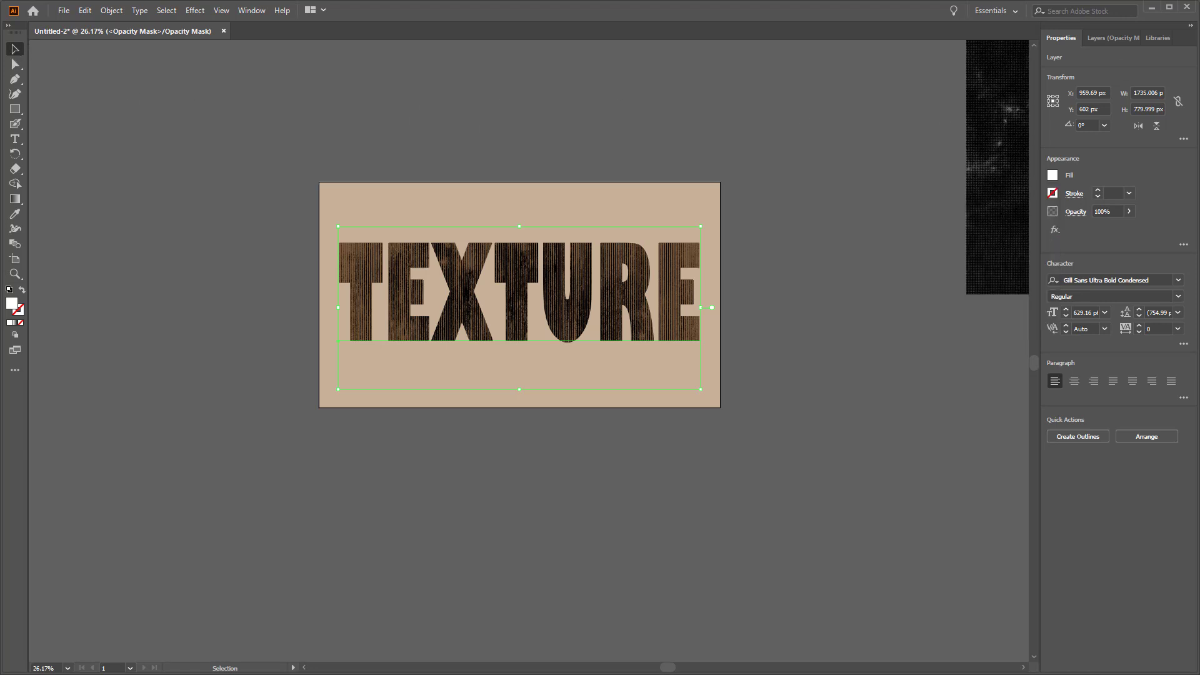
# Step: Leave opacity mask editing, return to the wood texture artwork, and deselect it
pyautogui.click(1116, 39)
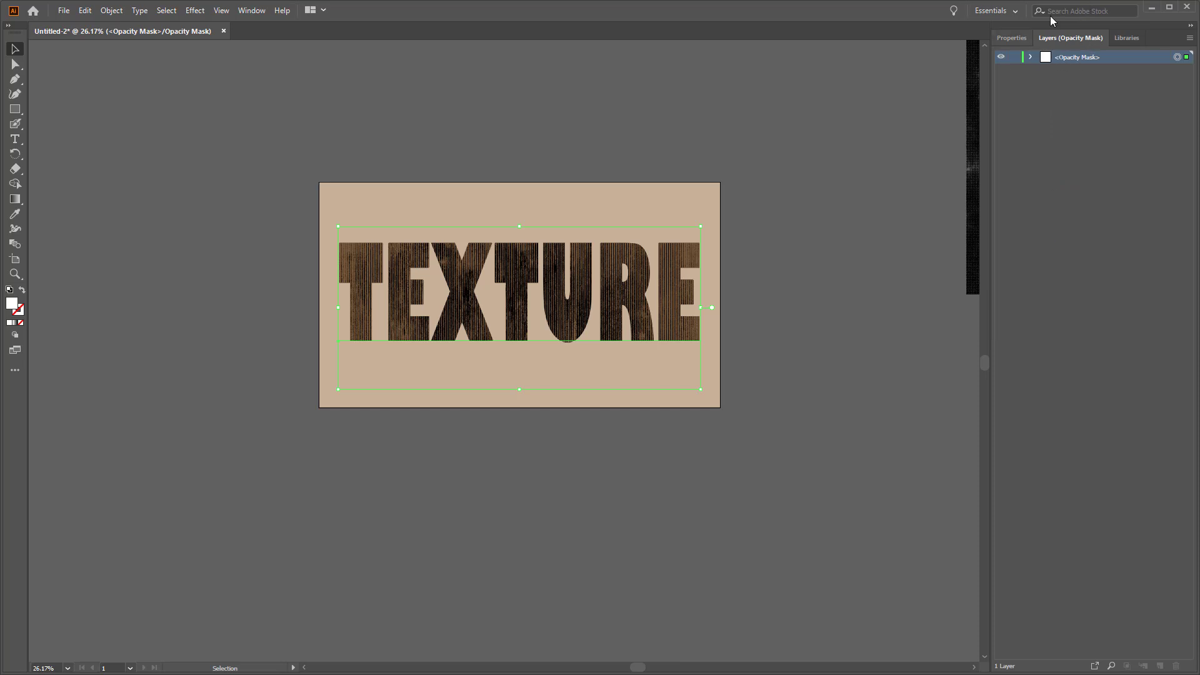
pyautogui.click(1011, 37)
pyautogui.click(1075, 213)
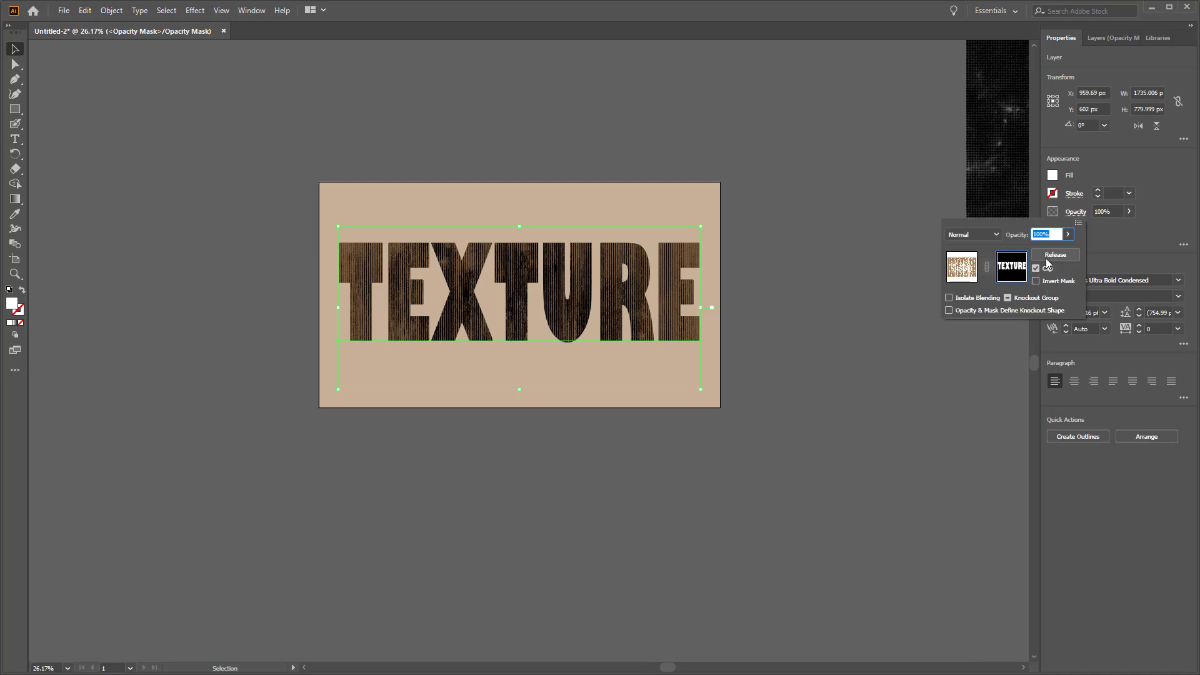
pyautogui.click(961, 266)
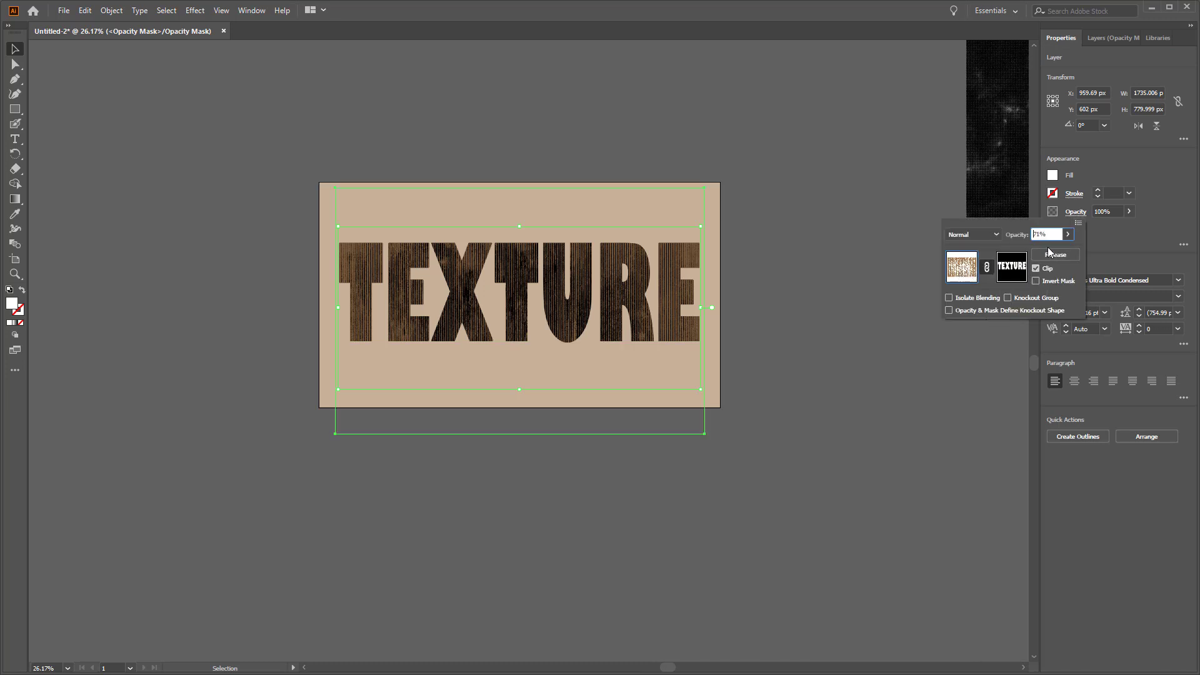
pyautogui.click(1113, 36)
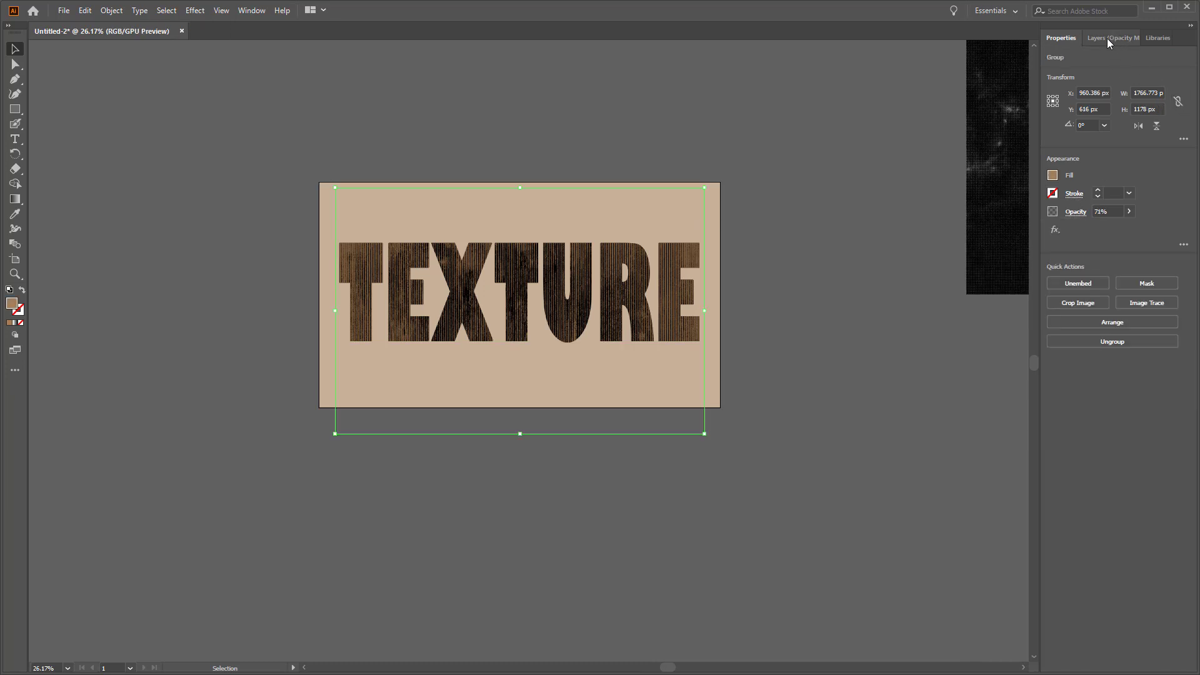
pyautogui.click(1108, 38)
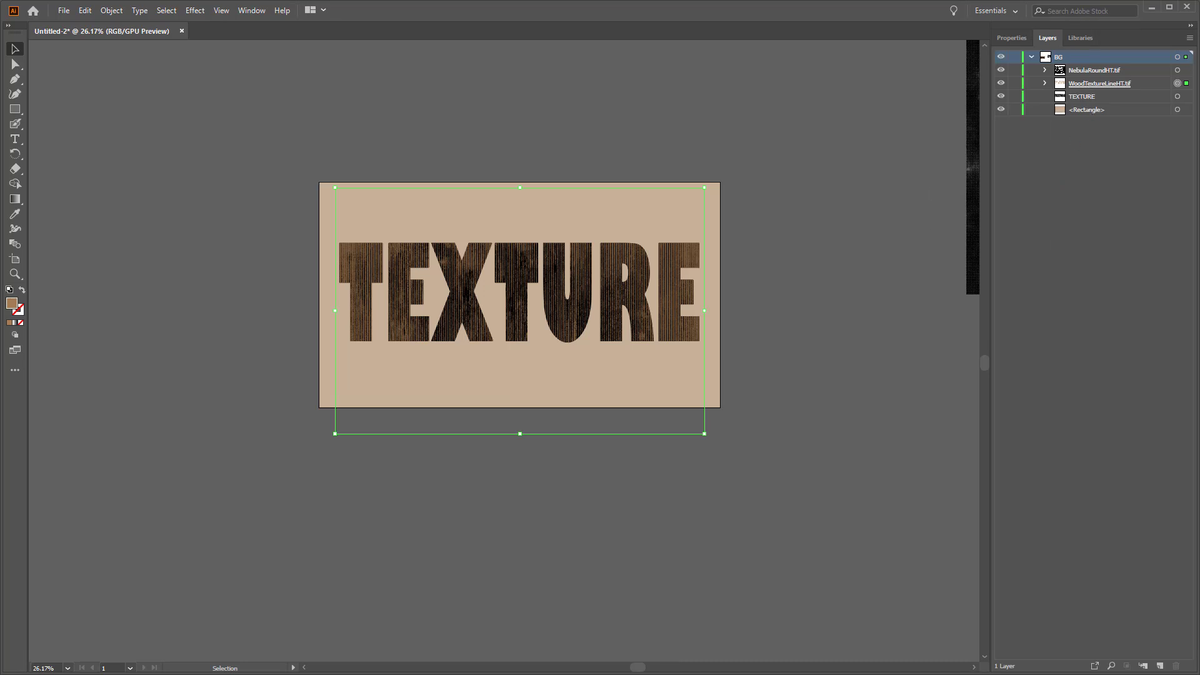
pyautogui.click(816, 248)
# Step: Move the nebula texture over the artboard and scale it to about 1944 by 1485 px, covering the lettering and background
pyautogui.press('z')
pyautogui.moveTo(829, 213); pyautogui.dragTo(675, 232)
pyautogui.moveTo(751, 230); pyautogui.dragTo(684, 237)
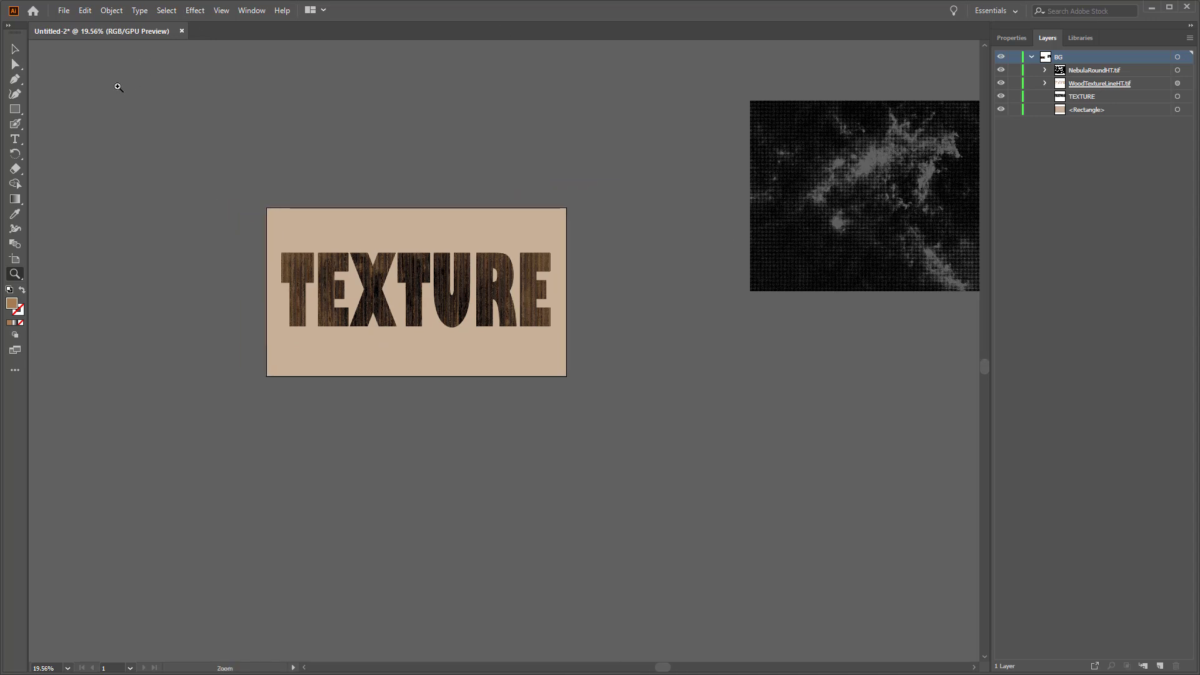
pyautogui.click(15, 48)
pyautogui.click(913, 207)
pyautogui.moveTo(867, 213); pyautogui.dragTo(392, 298)
pyautogui.moveTo(513, 375); pyautogui.dragTo(617, 413)
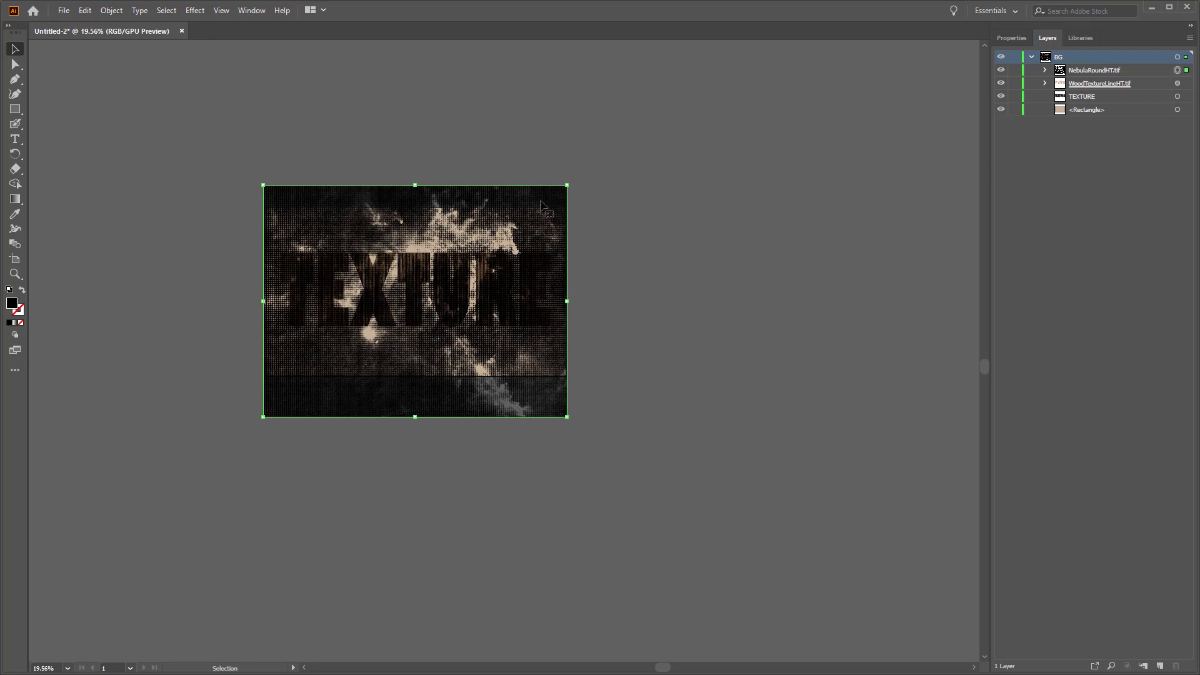
pyautogui.moveTo(518, 237); pyautogui.dragTo(519, 218)
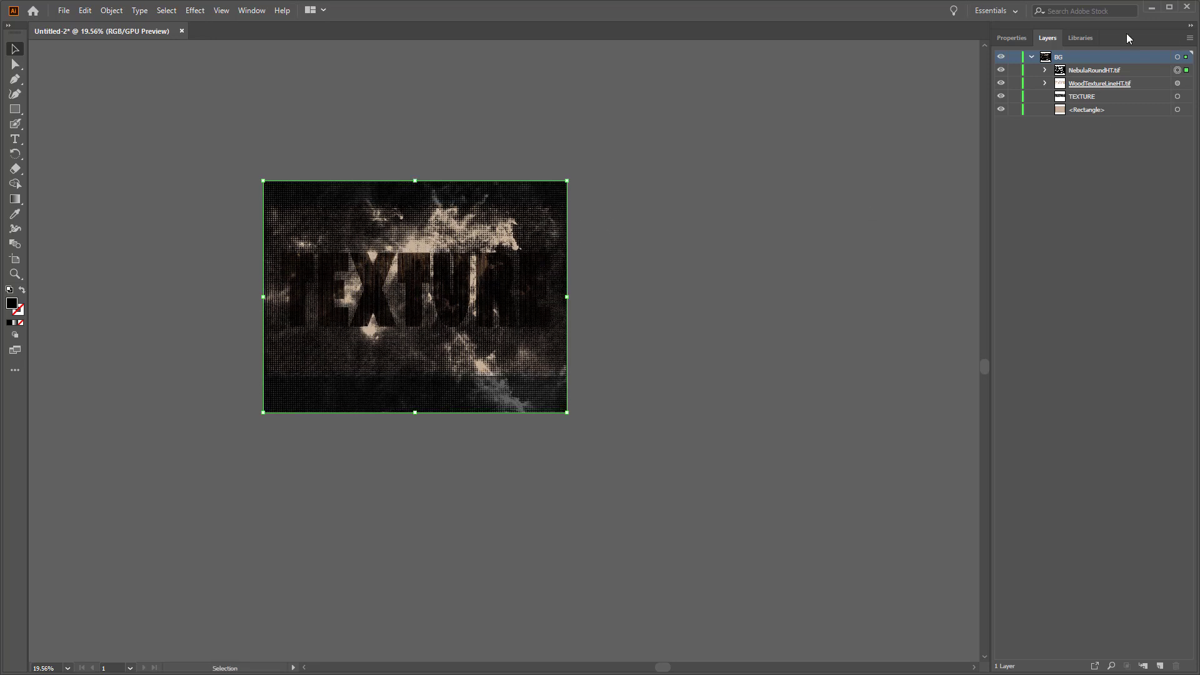
# Step: Try to fill the nebula texture with the White, Black gradient swatch
pyautogui.click(1012, 39)
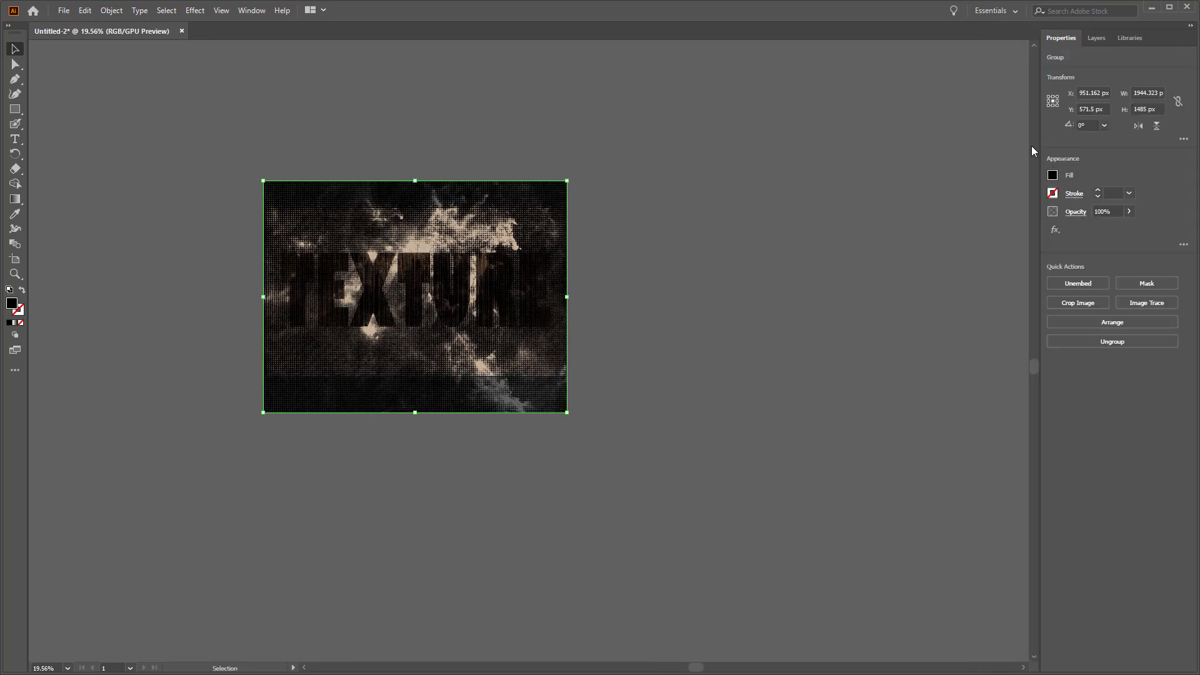
pyautogui.click(1052, 175)
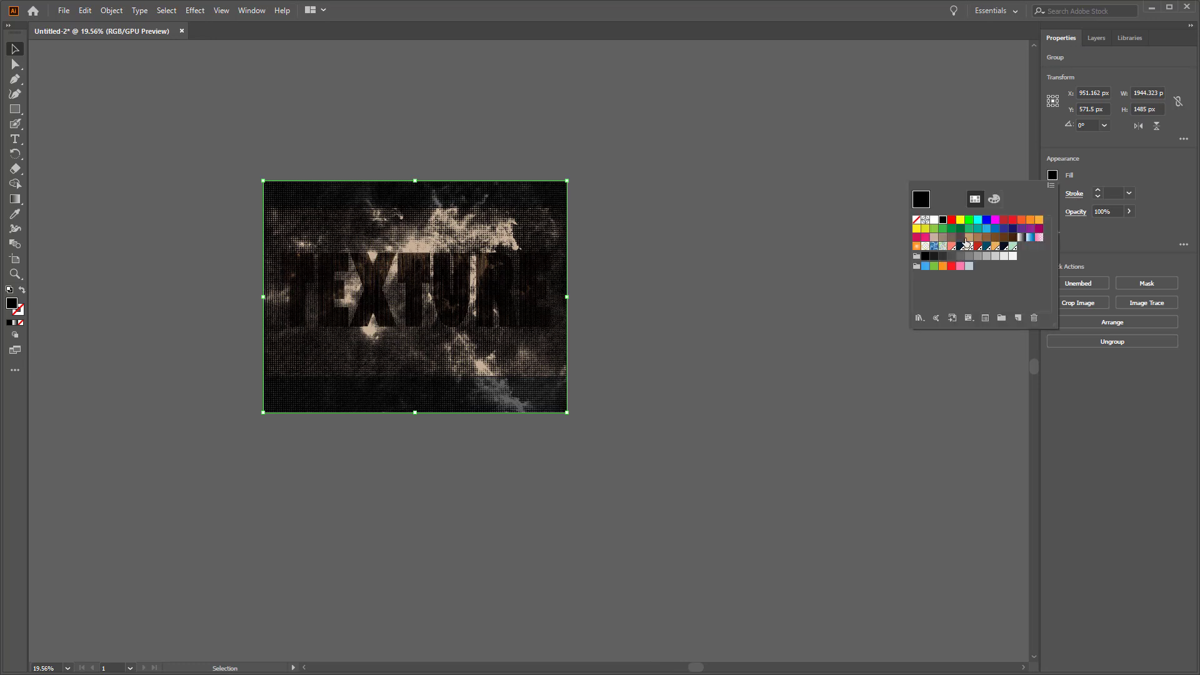
pyautogui.click(1021, 238)
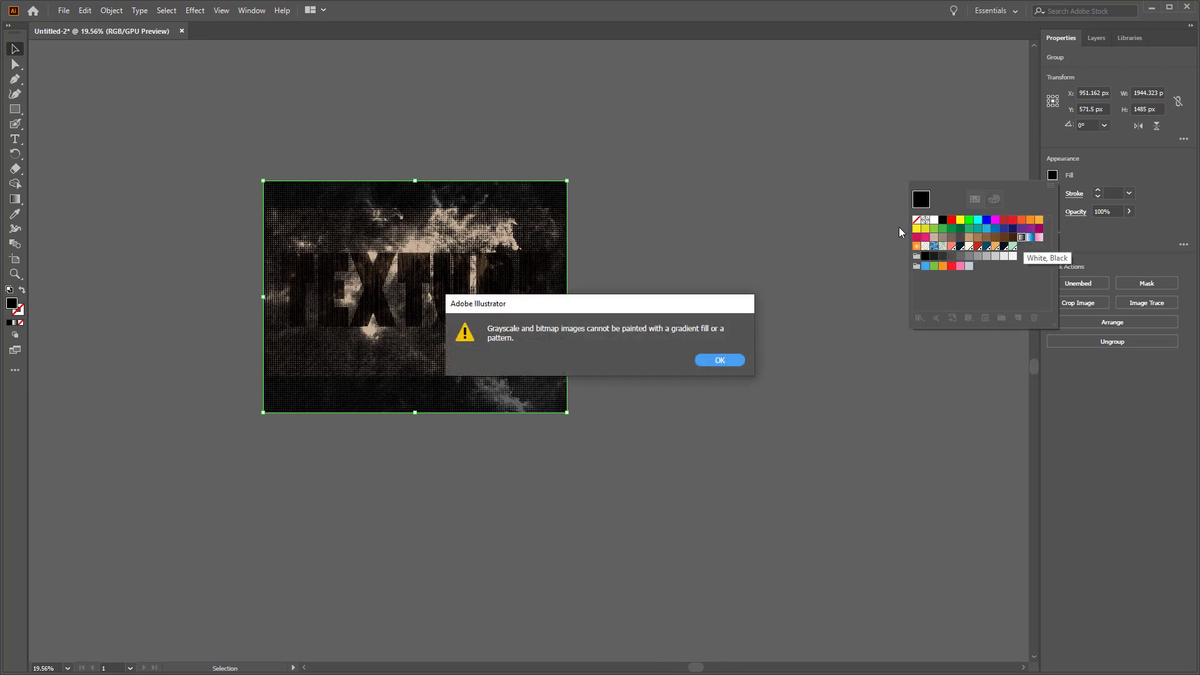
pyautogui.click(735, 361)
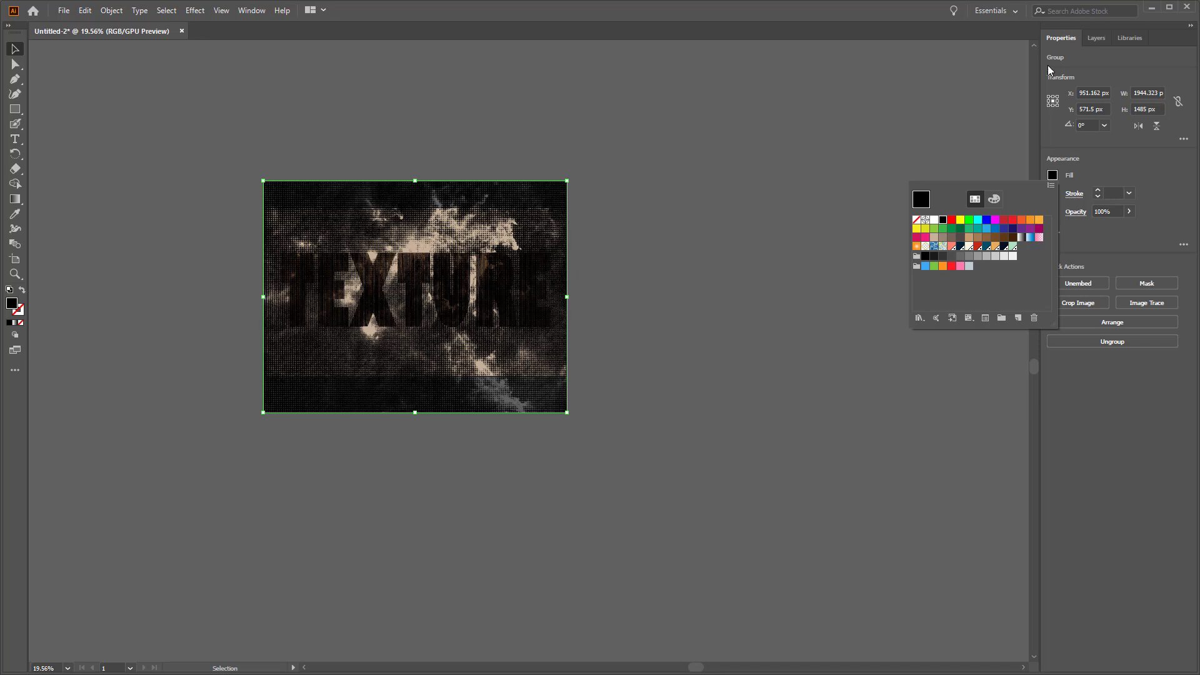
pyautogui.click(1096, 39)
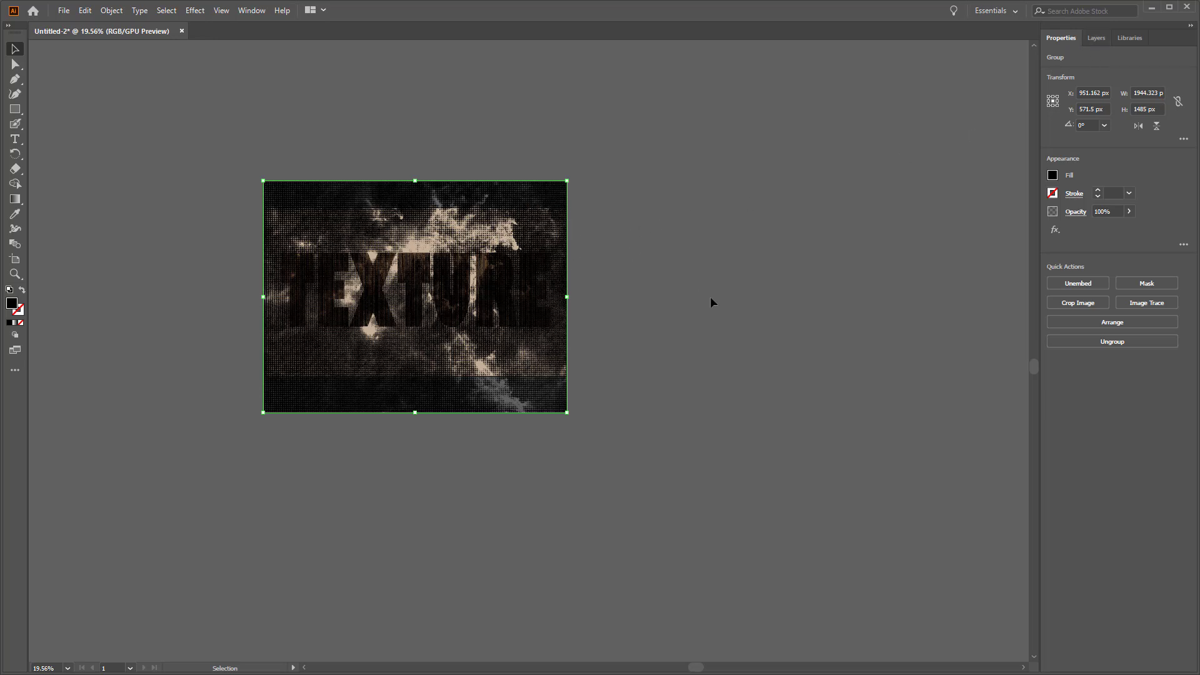
# Step: Hide NebulaRoundHT.tif and select the background rectangle
pyautogui.click(1097, 38)
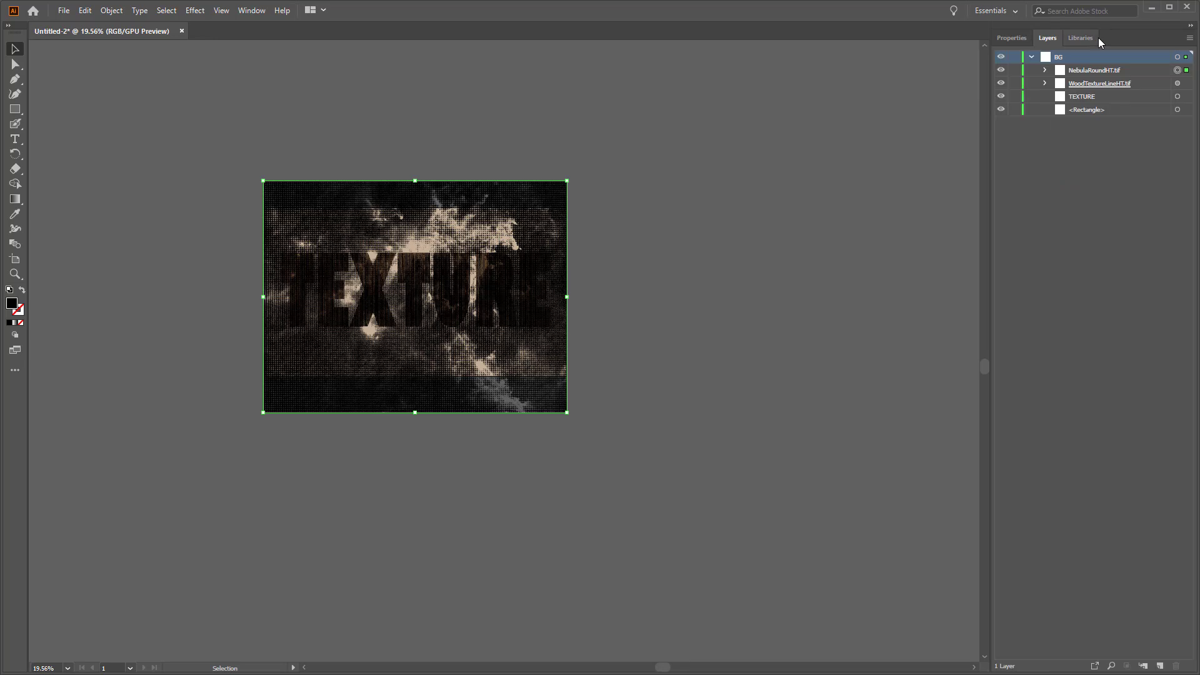
pyautogui.click(1001, 70)
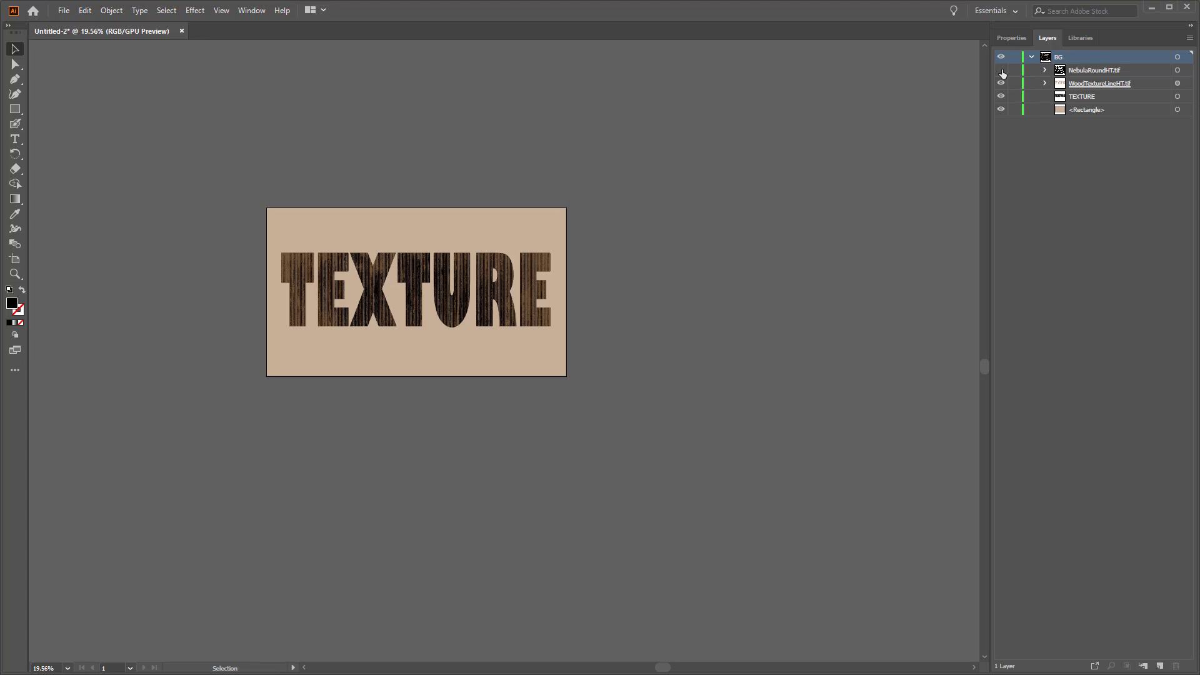
pyautogui.click(1106, 110)
pyautogui.click(1176, 110)
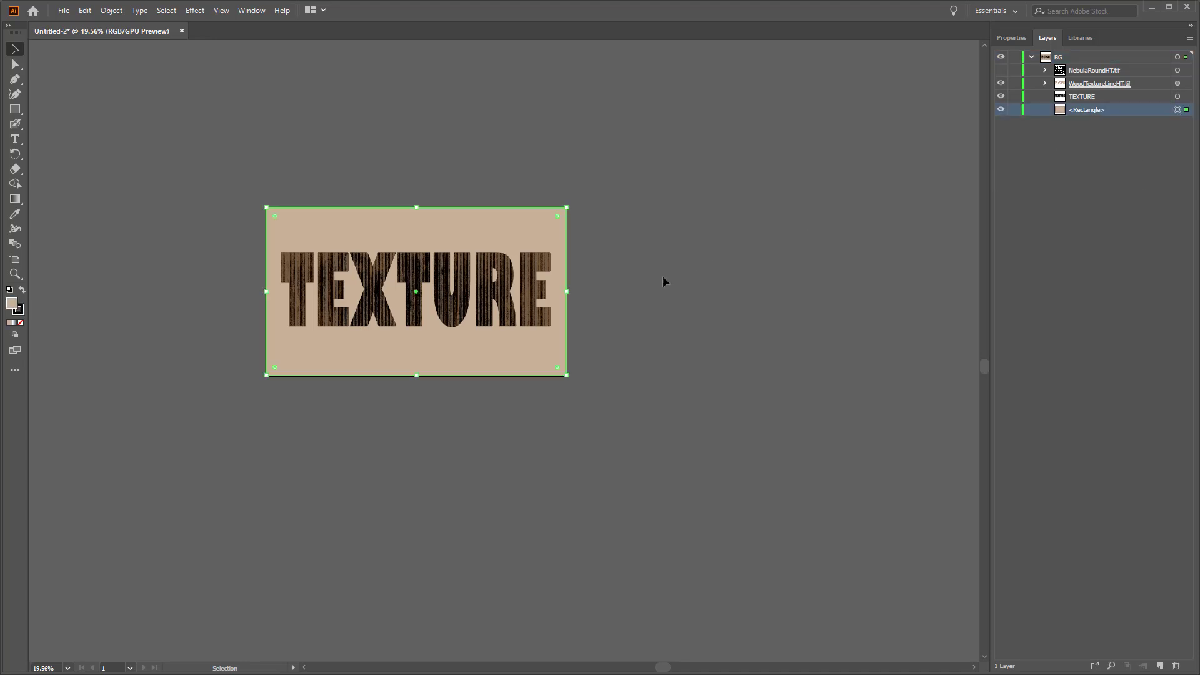
# Step: Fill the background rectangle with the White, Black gradient swatch
pyautogui.moveTo(548, 407); pyautogui.dragTo(616, 387)
pyautogui.press('z')
pyautogui.moveTo(535, 390); pyautogui.dragTo(620, 460)
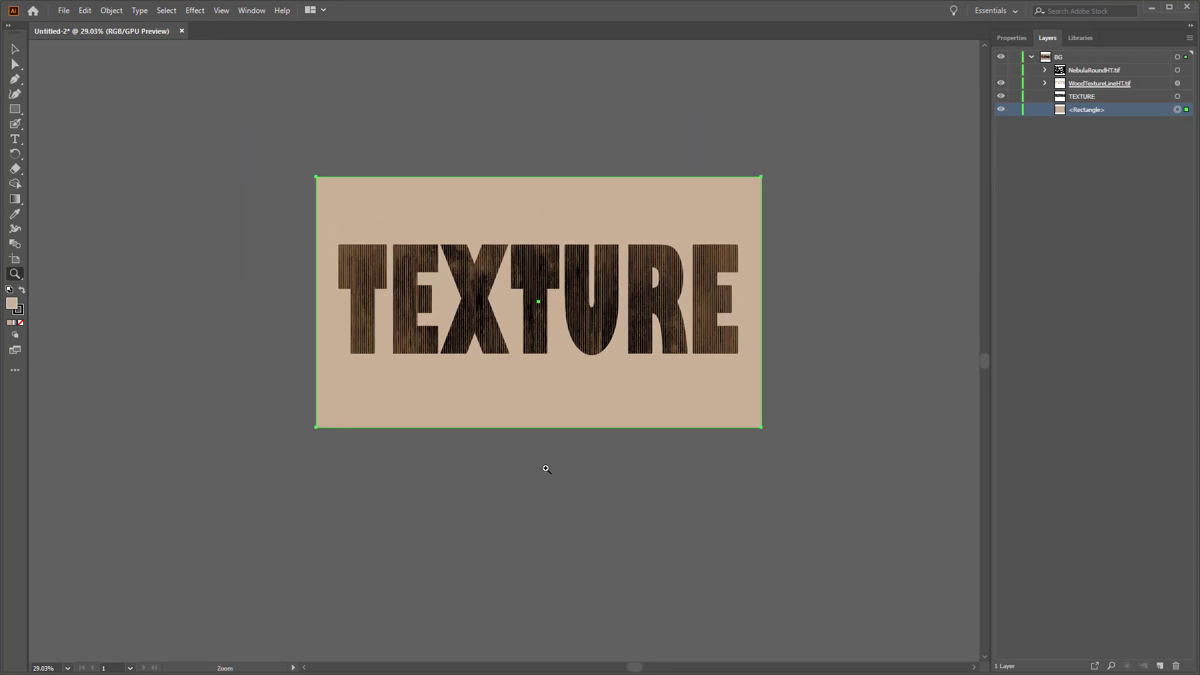
pyautogui.doubleClick(542, 460)
pyautogui.moveTo(349, 266); pyautogui.dragTo(464, 566)
pyautogui.moveTo(550, 540); pyautogui.dragTo(503, 606)
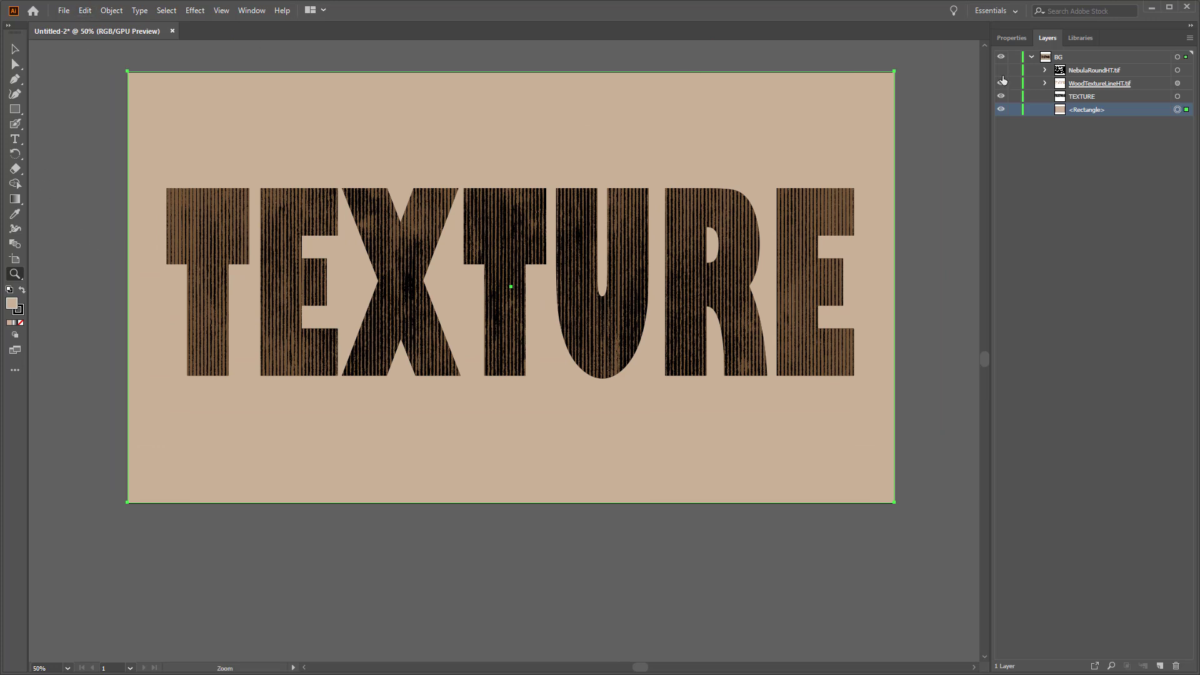
pyautogui.click(1010, 38)
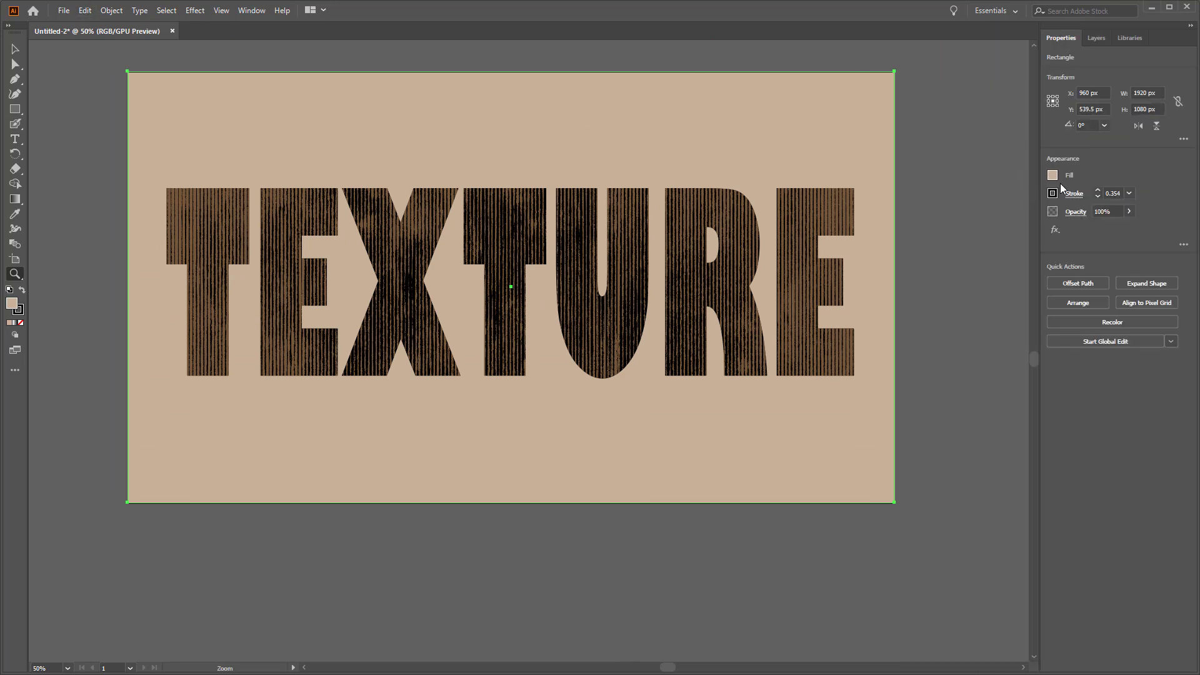
pyautogui.click(1054, 176)
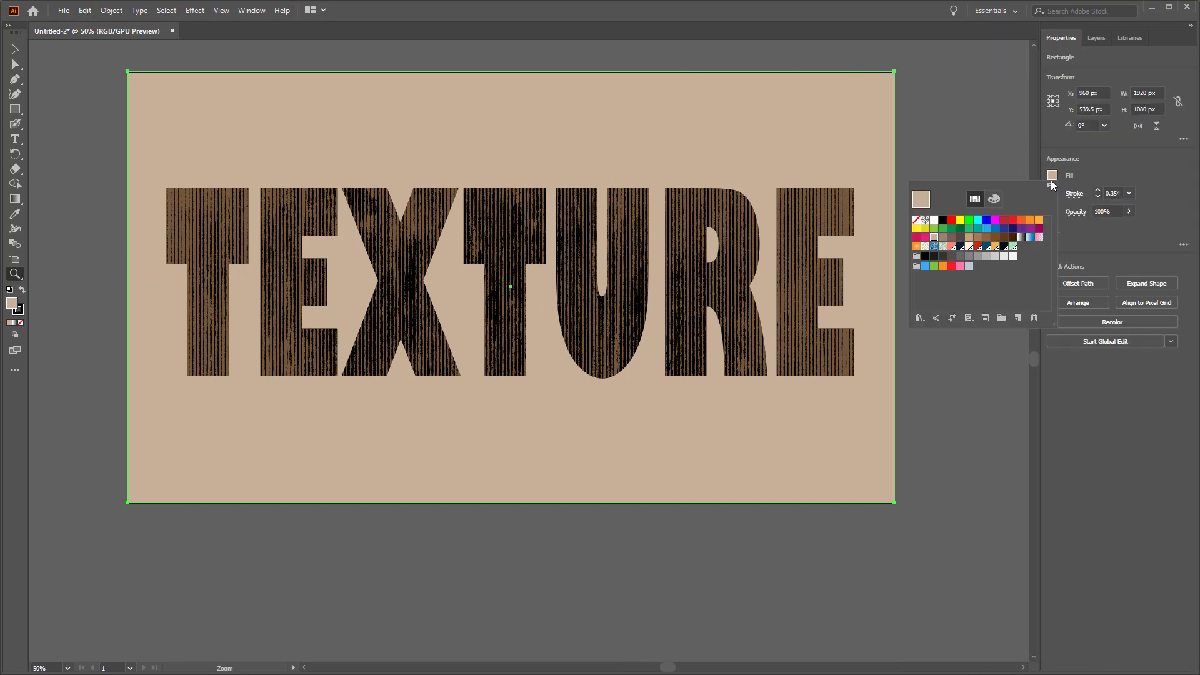
pyautogui.click(1022, 238)
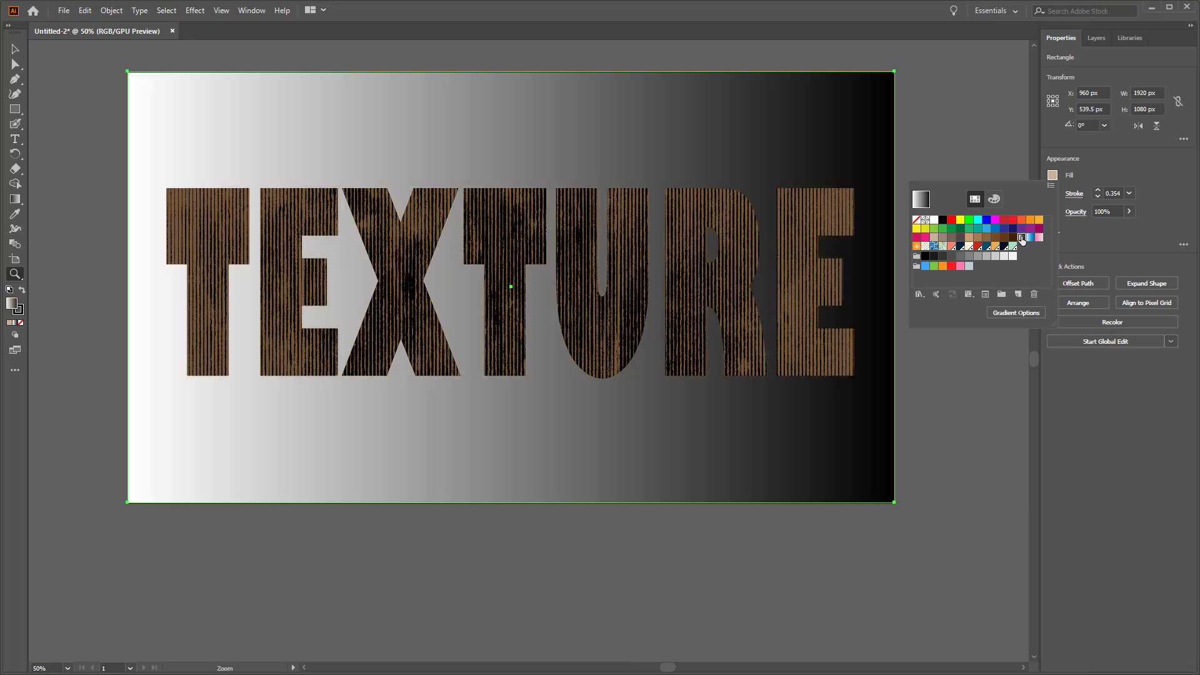
pyautogui.click(1010, 66)
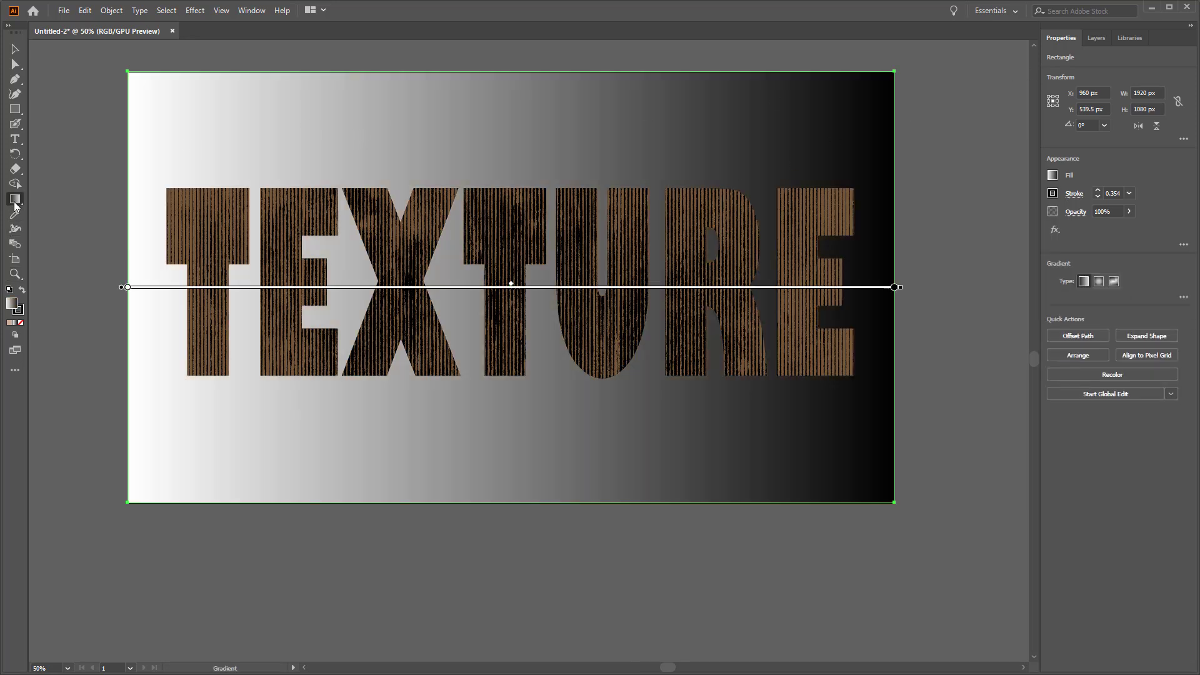
# Step: Change the background gradient to freeform with points and color its upper-right point purple
pyautogui.doubleClick(15, 200)
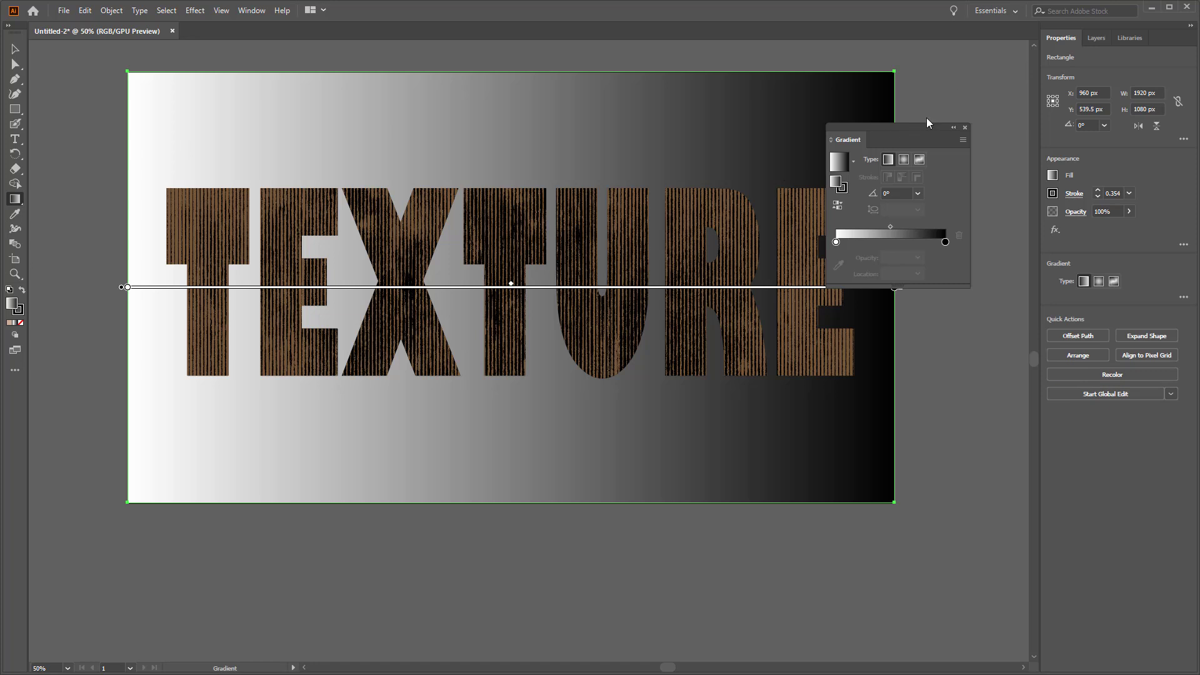
pyautogui.moveTo(913, 128); pyautogui.dragTo(996, 89)
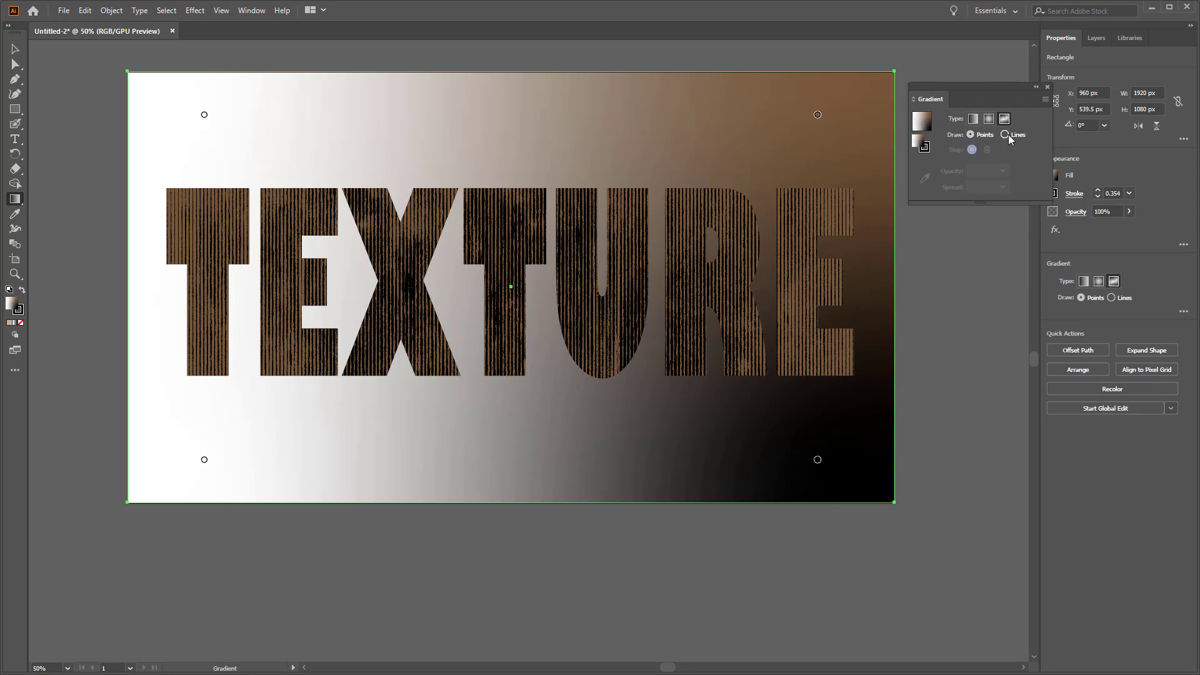
pyautogui.click(817, 115)
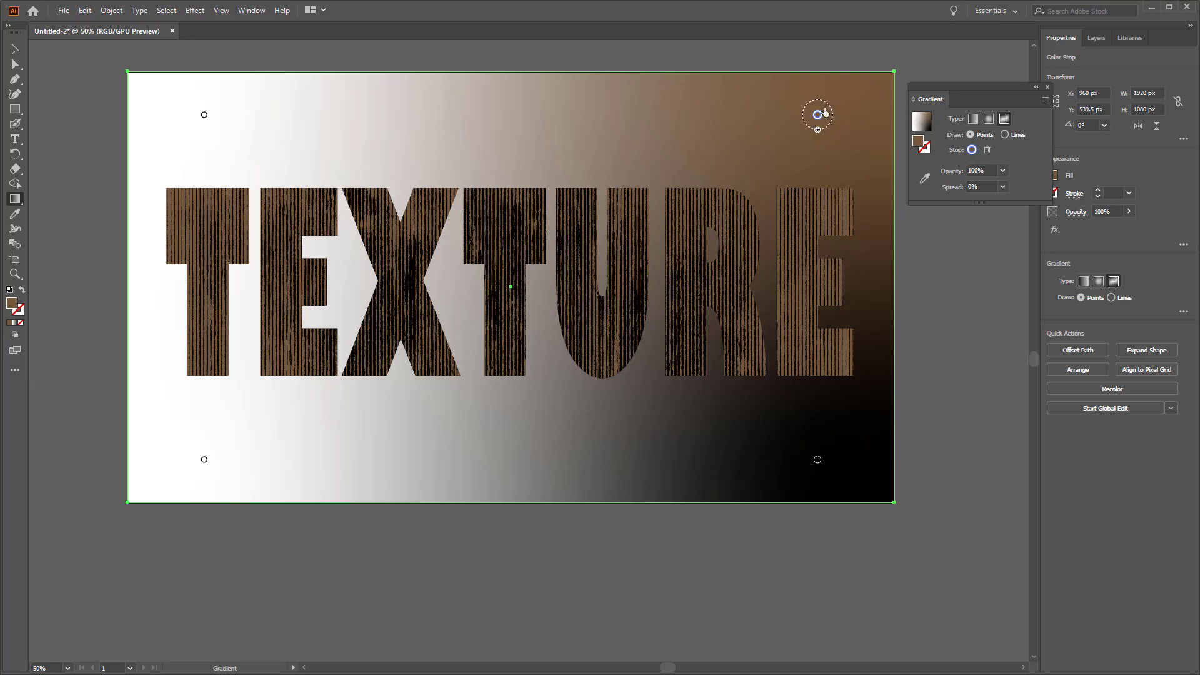
pyautogui.click(972, 150)
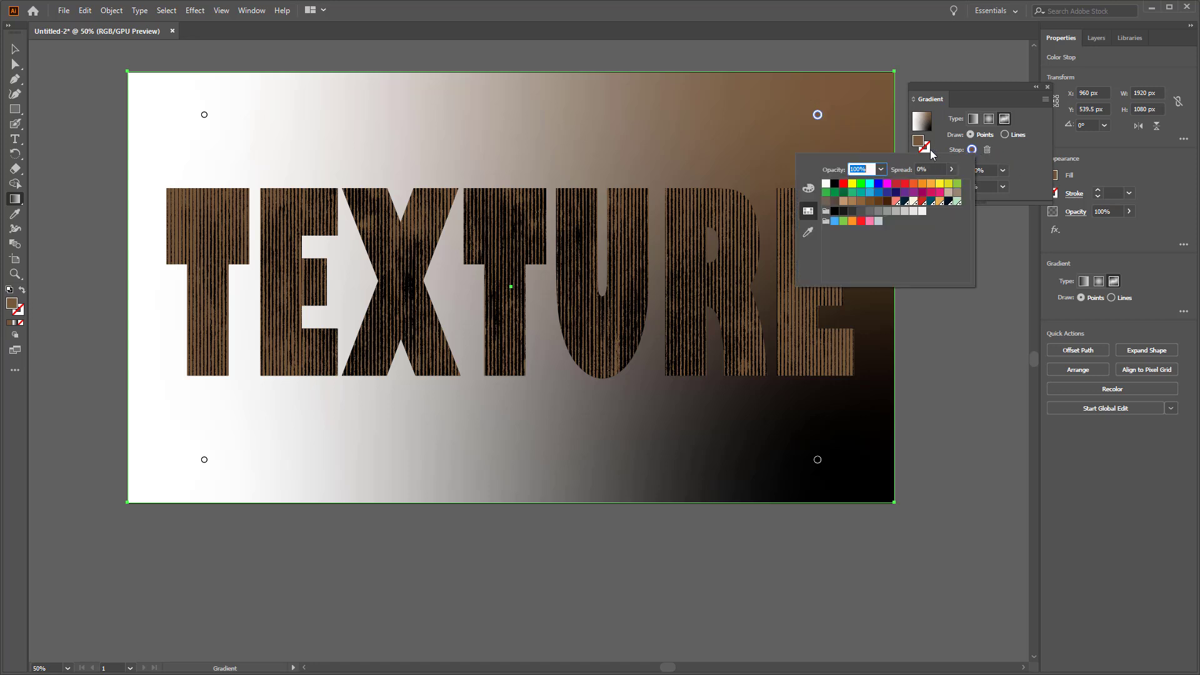
pyautogui.click(913, 193)
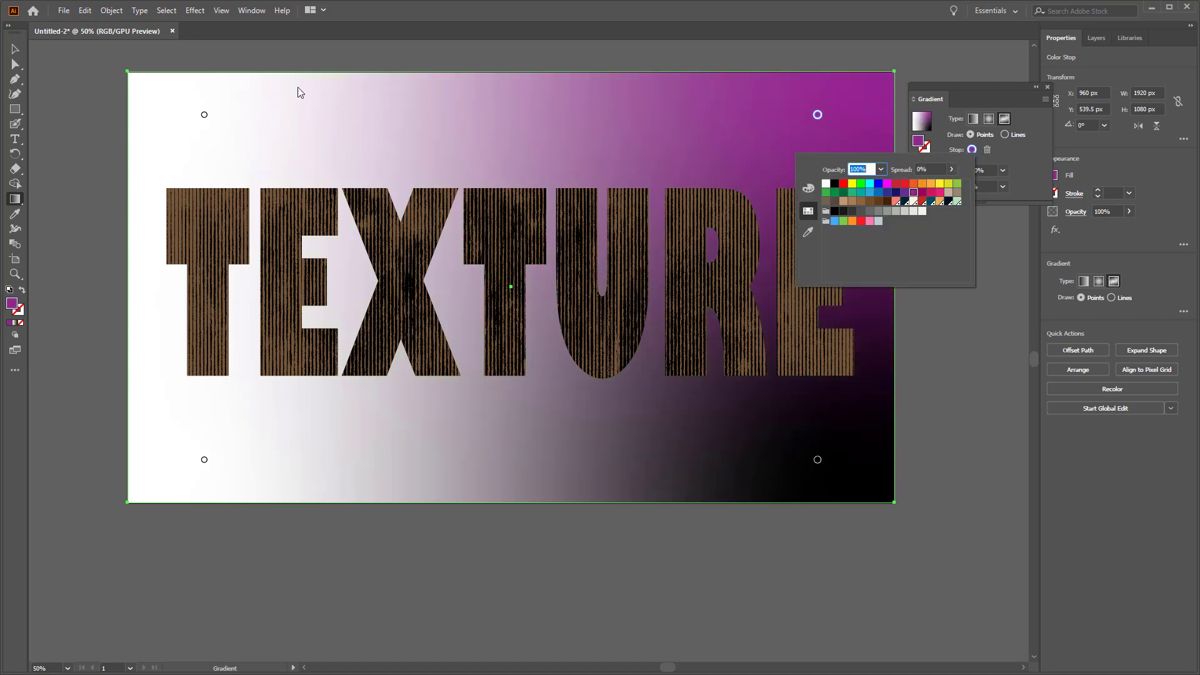
# Step: Color the freeform gradient's upper-left point dark blue (R=27 G=20 B=100) and its lower-left point dark teal
pyautogui.doubleClick(203, 116)
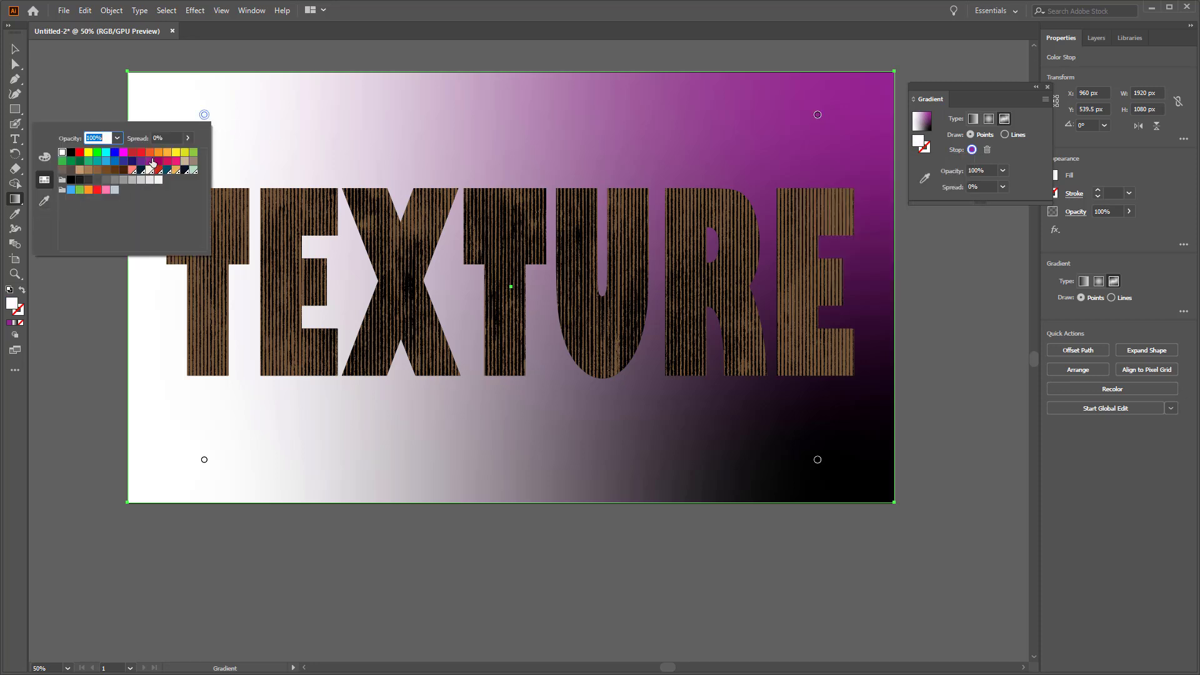
pyautogui.click(132, 162)
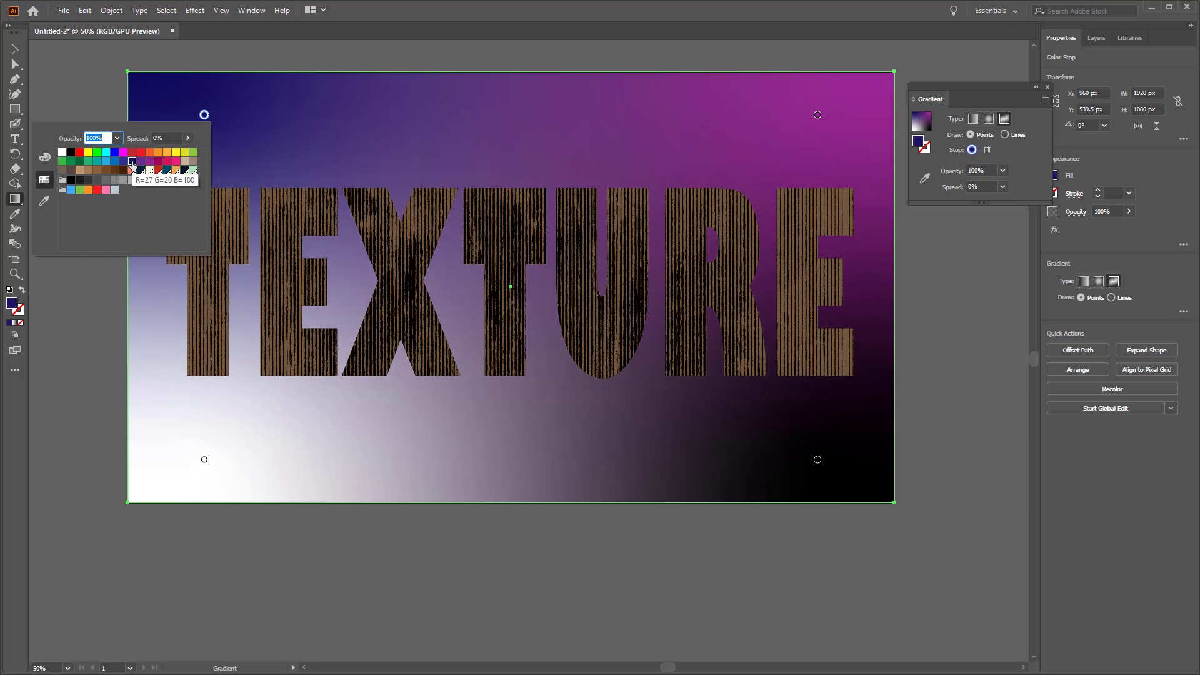
pyautogui.click(204, 462)
pyautogui.click(205, 461)
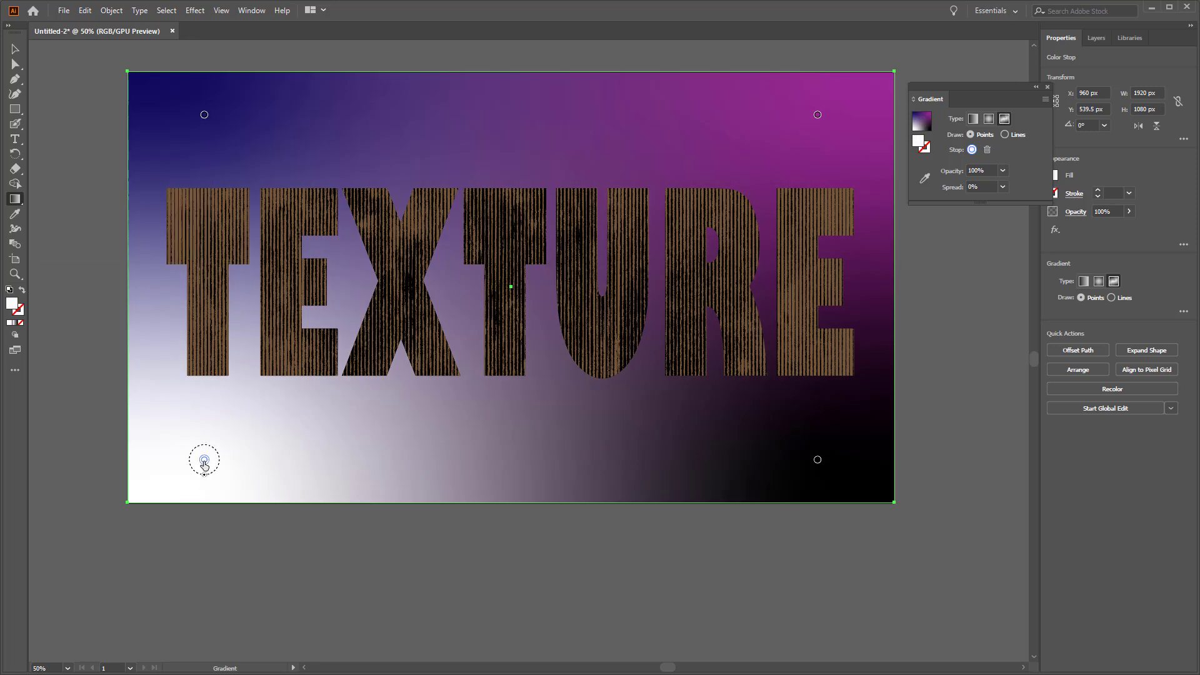
pyautogui.click(972, 150)
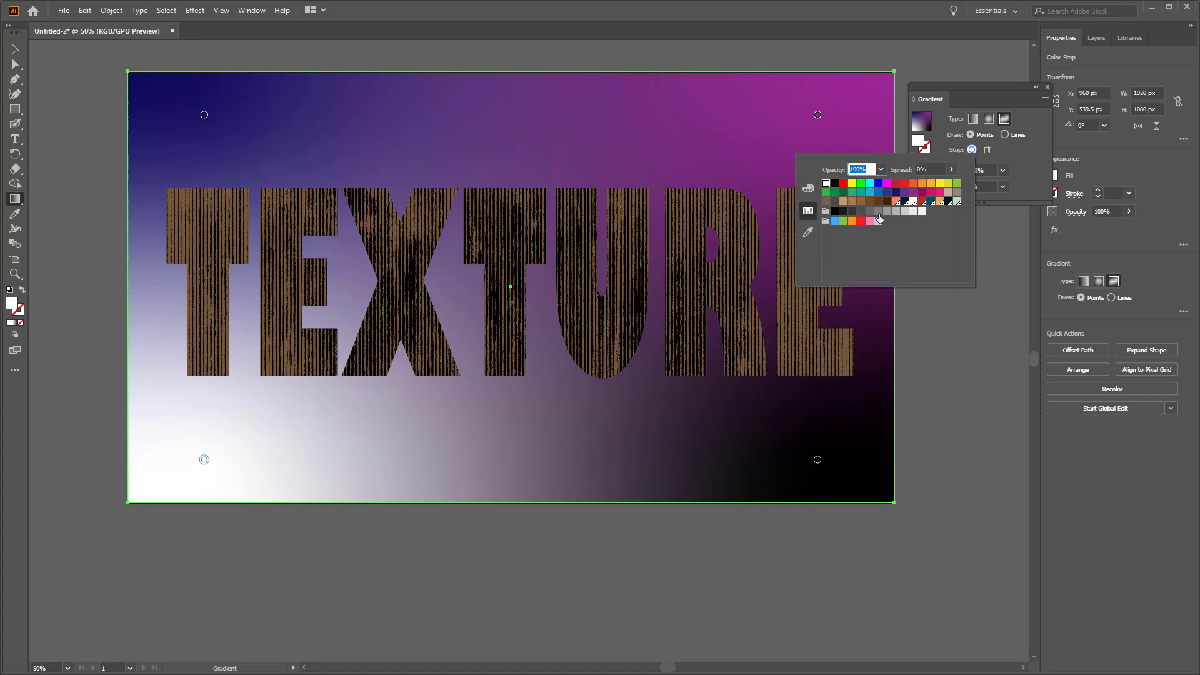
pyautogui.click(896, 204)
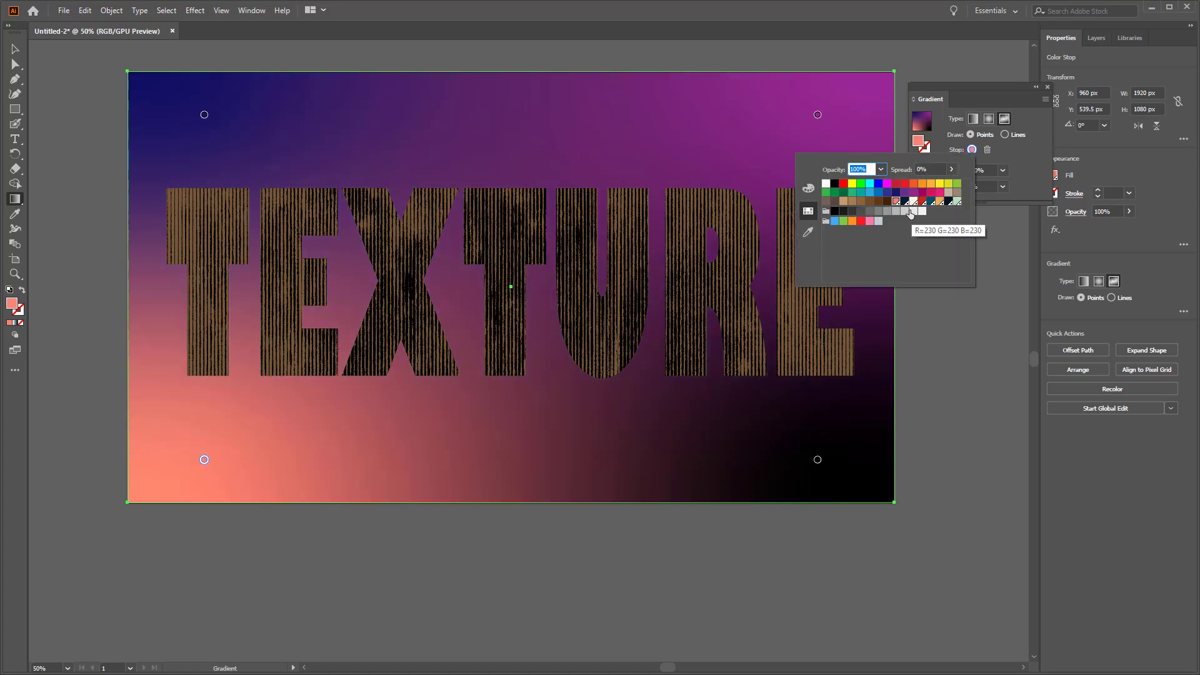
pyautogui.click(931, 202)
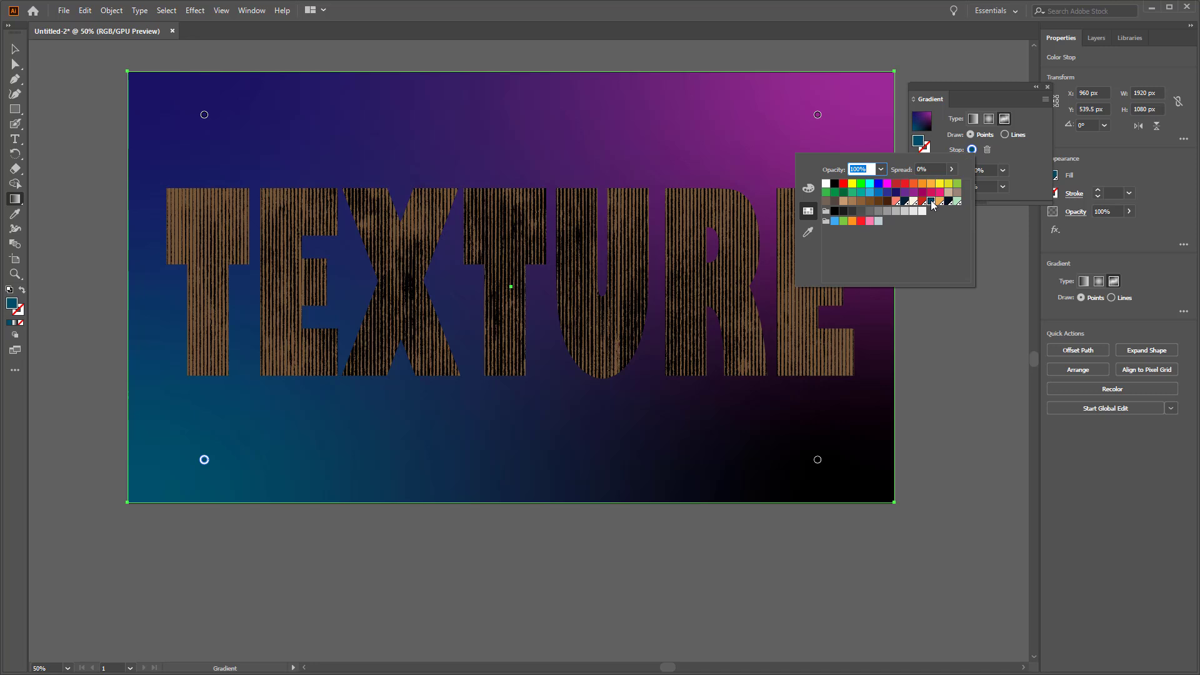
pyautogui.click(992, 157)
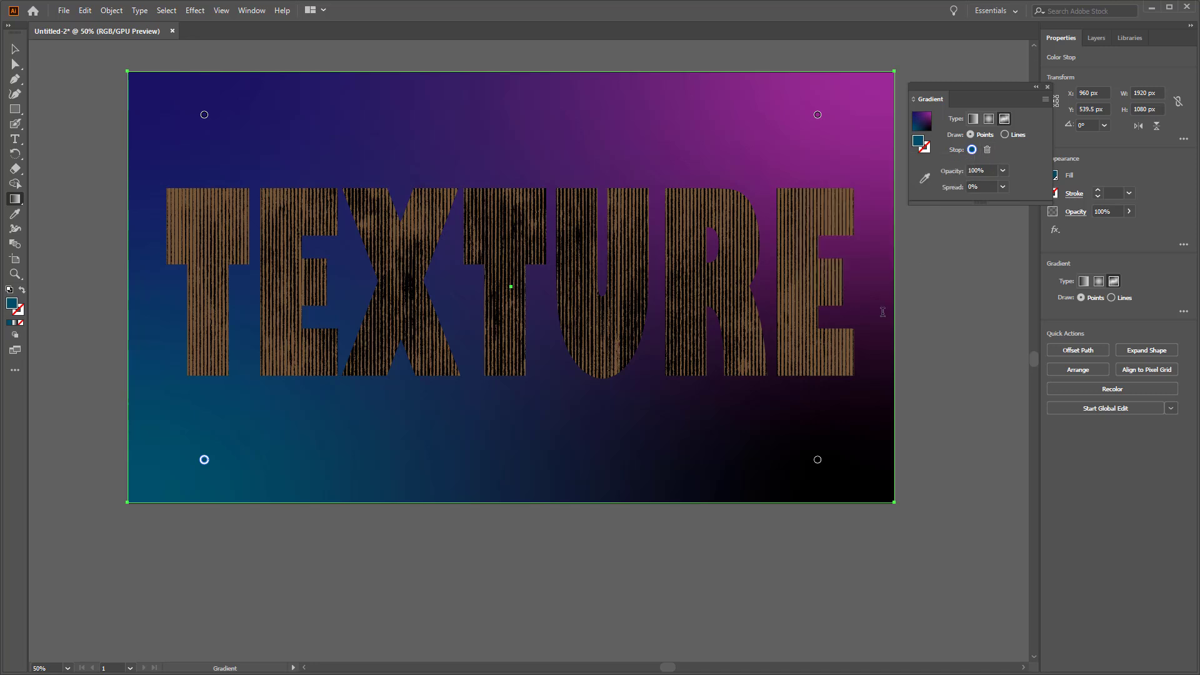
# Step: Color the freeform gradient's lower-right point red (R=193 G=39 B=45)
pyautogui.doubleClick(817, 459)
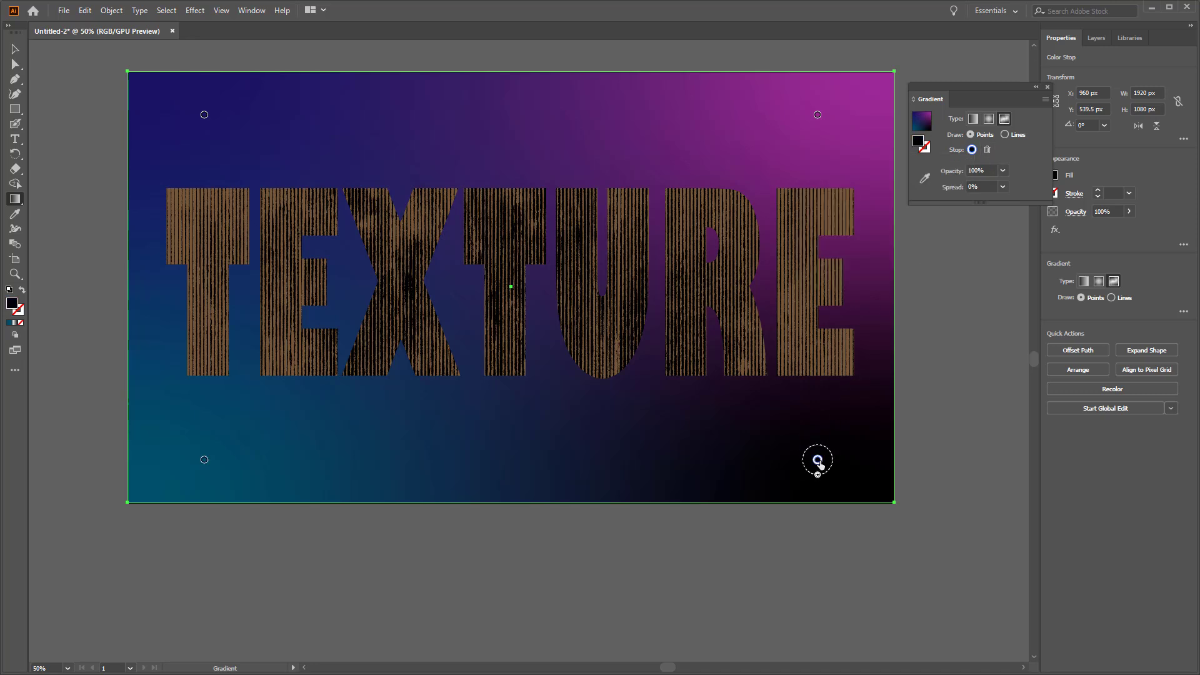
pyautogui.doubleClick(972, 150)
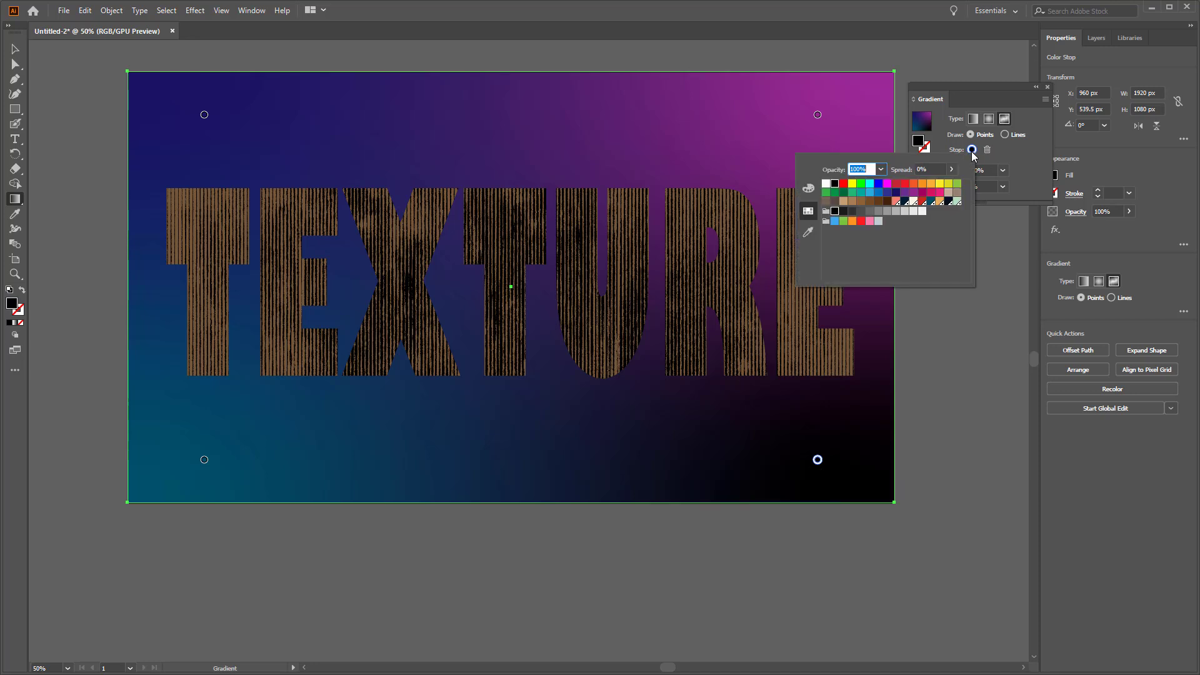
pyautogui.click(896, 201)
pyautogui.click(906, 193)
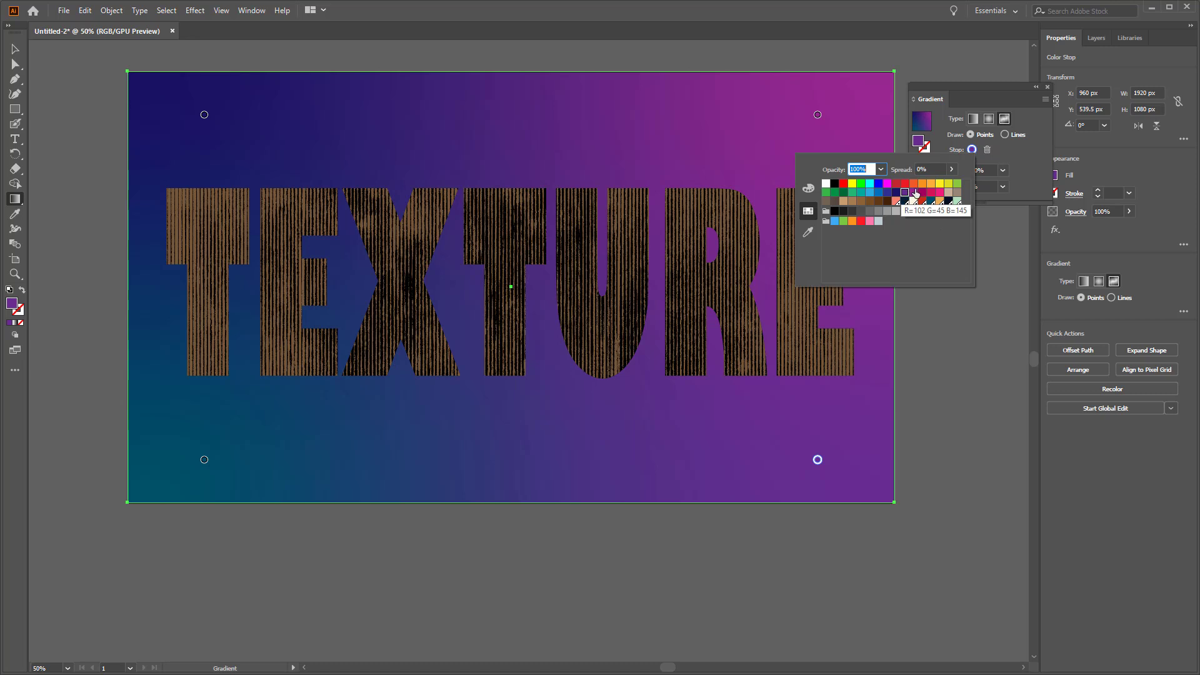
pyautogui.click(904, 184)
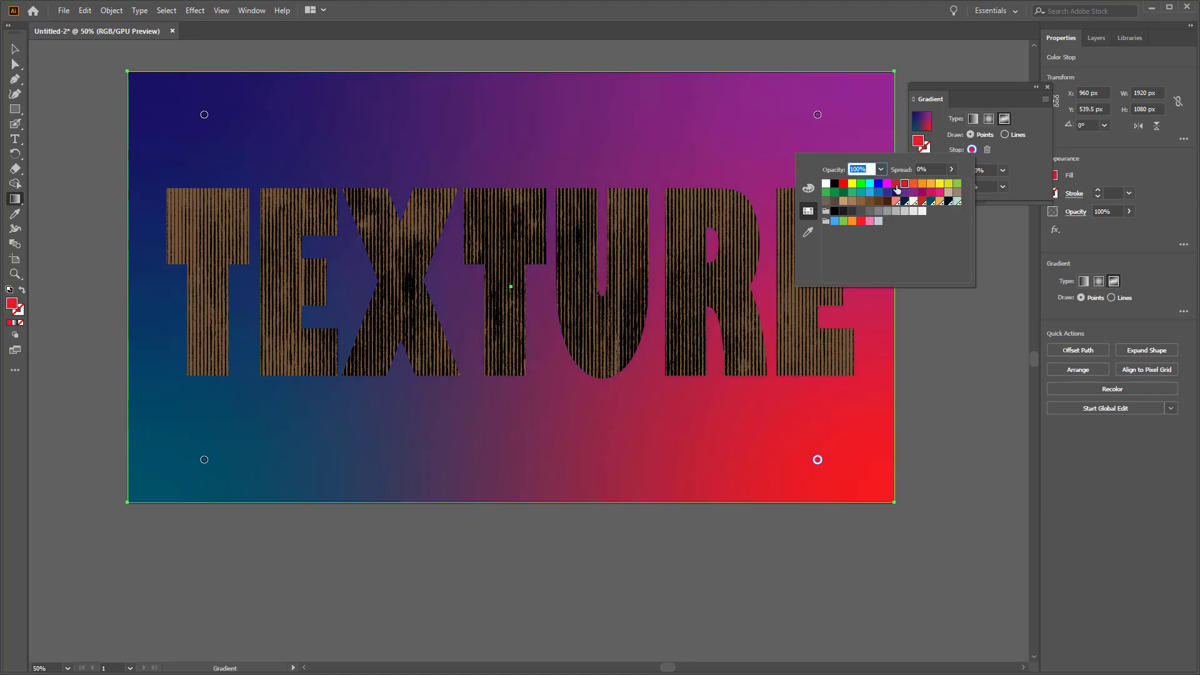
pyautogui.click(896, 185)
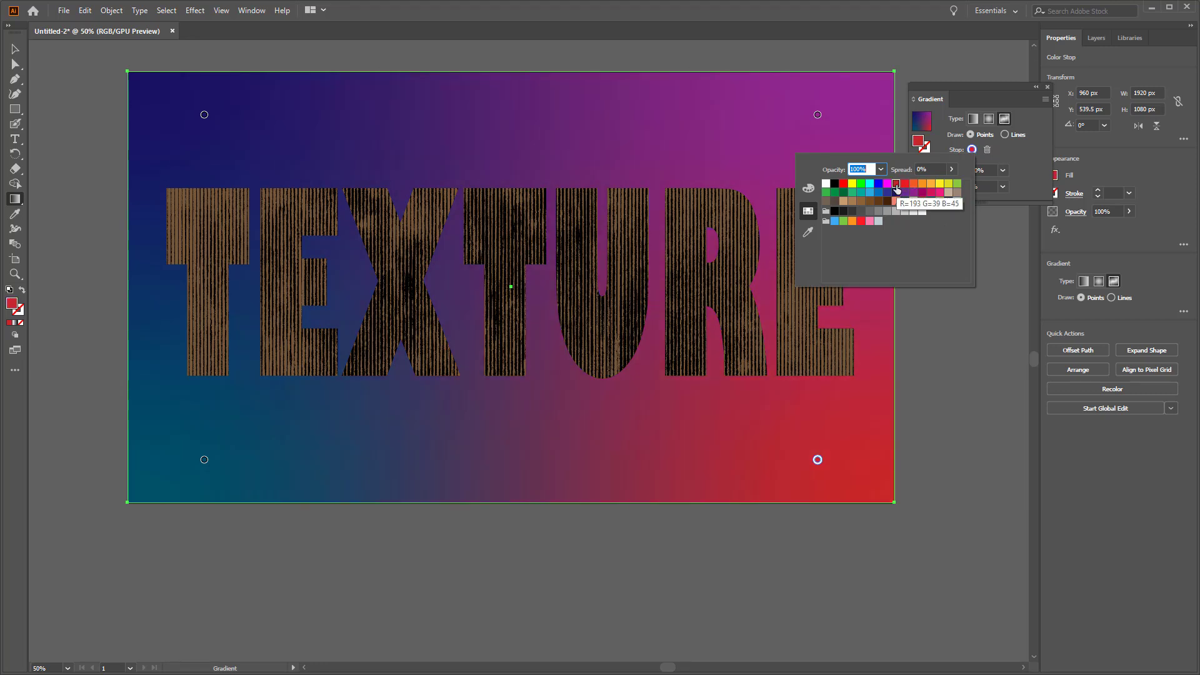
pyautogui.click(999, 250)
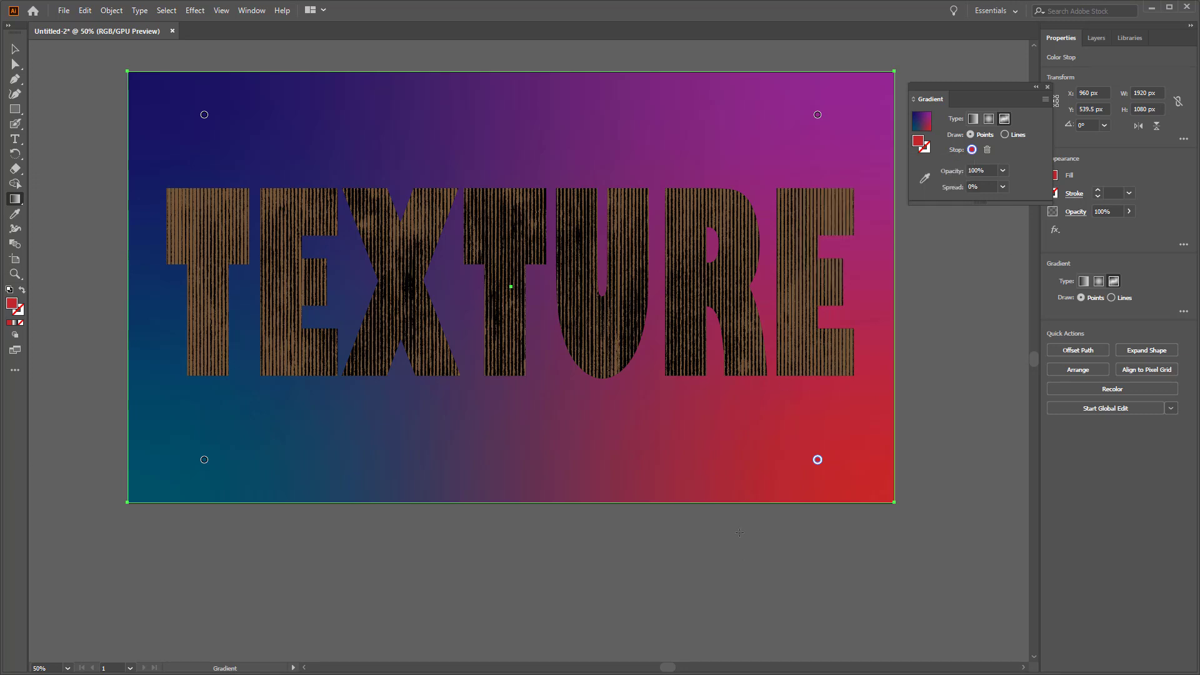
# Step: Move the red and dark blue points toward their corners, the purple point inward above the lettering, and the teal point slightly inward
pyautogui.moveTo(819, 466); pyautogui.dragTo(870, 510)
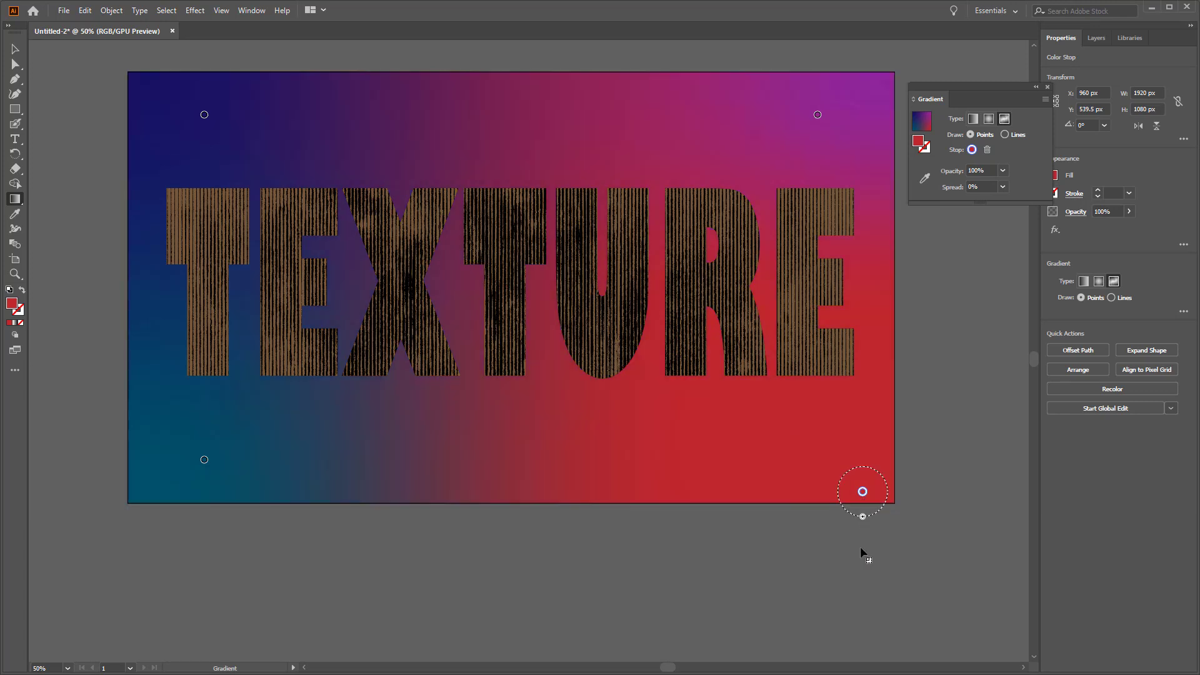
pyautogui.moveTo(816, 113); pyautogui.dragTo(647, 139)
pyautogui.moveTo(204, 115); pyautogui.dragTo(144, 77)
pyautogui.moveTo(209, 462); pyautogui.dragTo(252, 469)
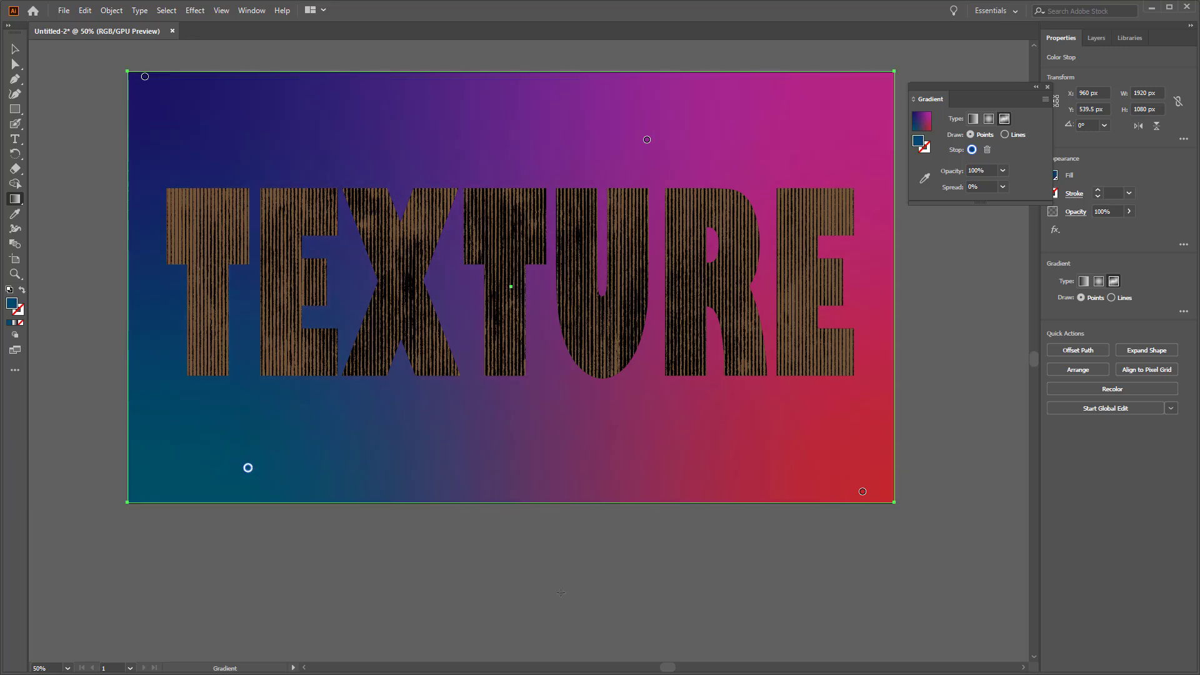
pyautogui.click(13, 51)
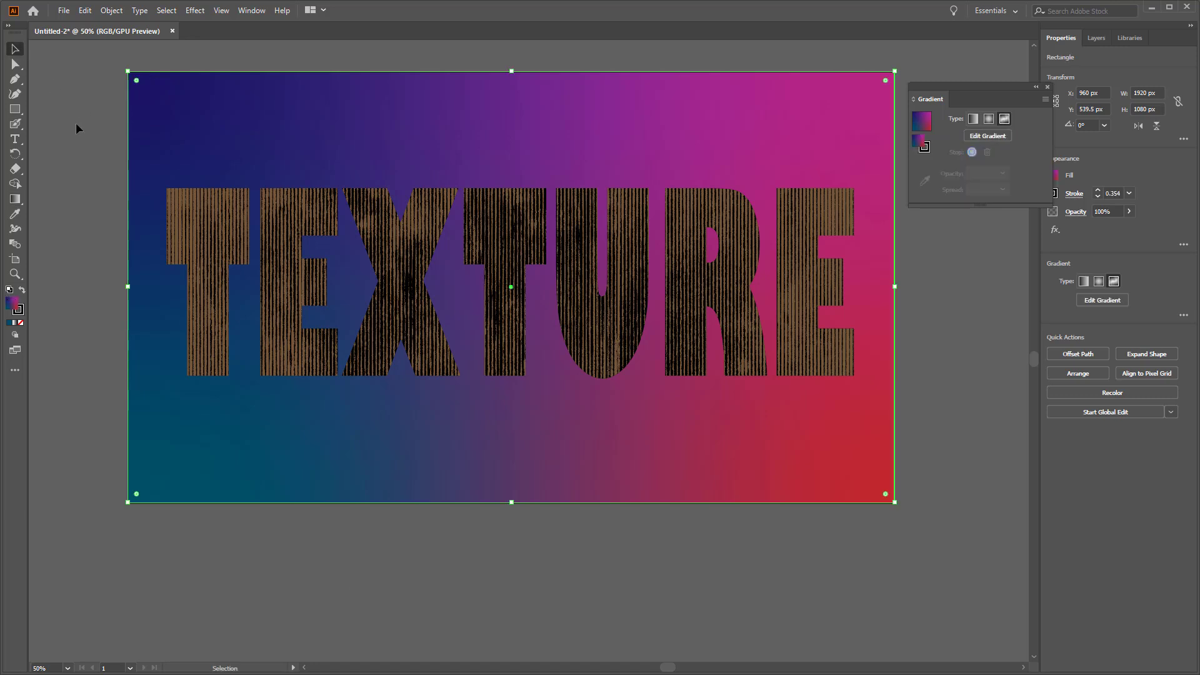
pyautogui.click(76, 122)
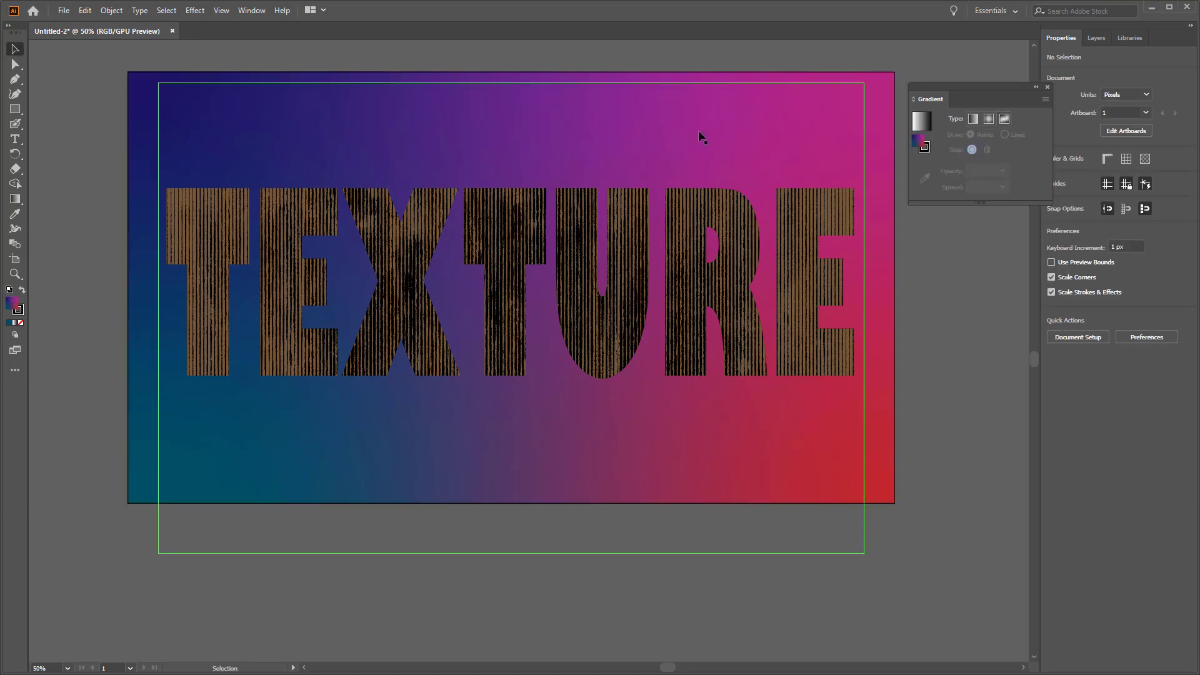
# Step: Collapse the gradient settings and show NebulaRoundHT.tif again
pyautogui.click(632, 120)
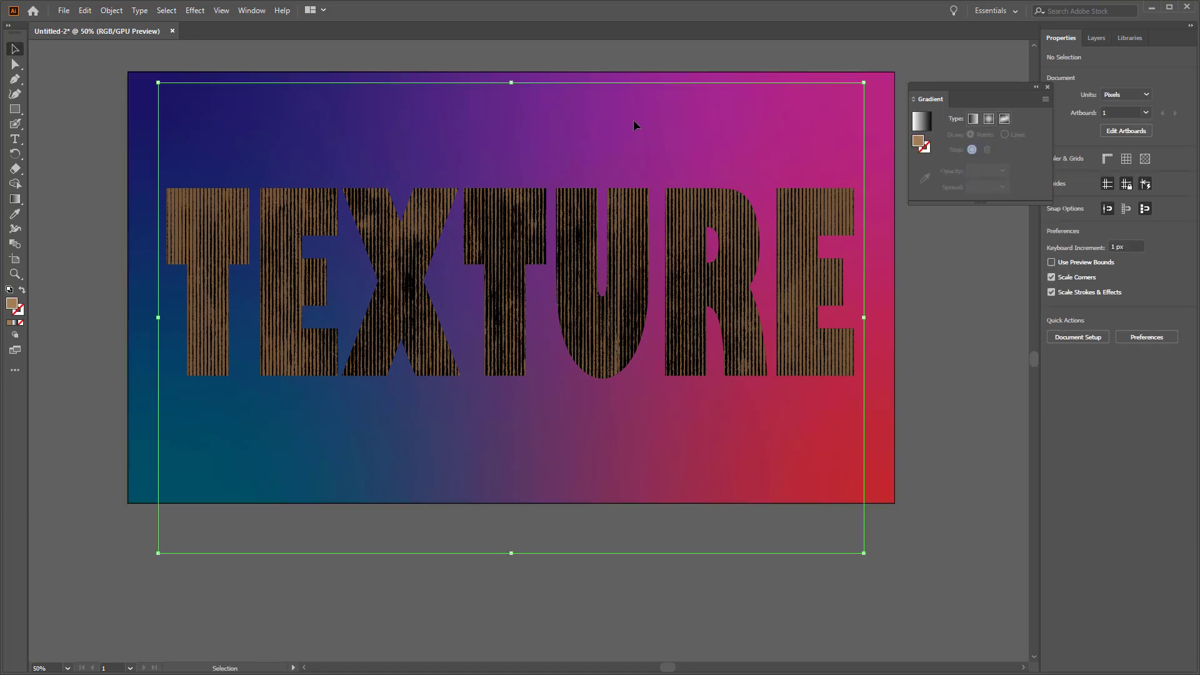
pyautogui.click(888, 129)
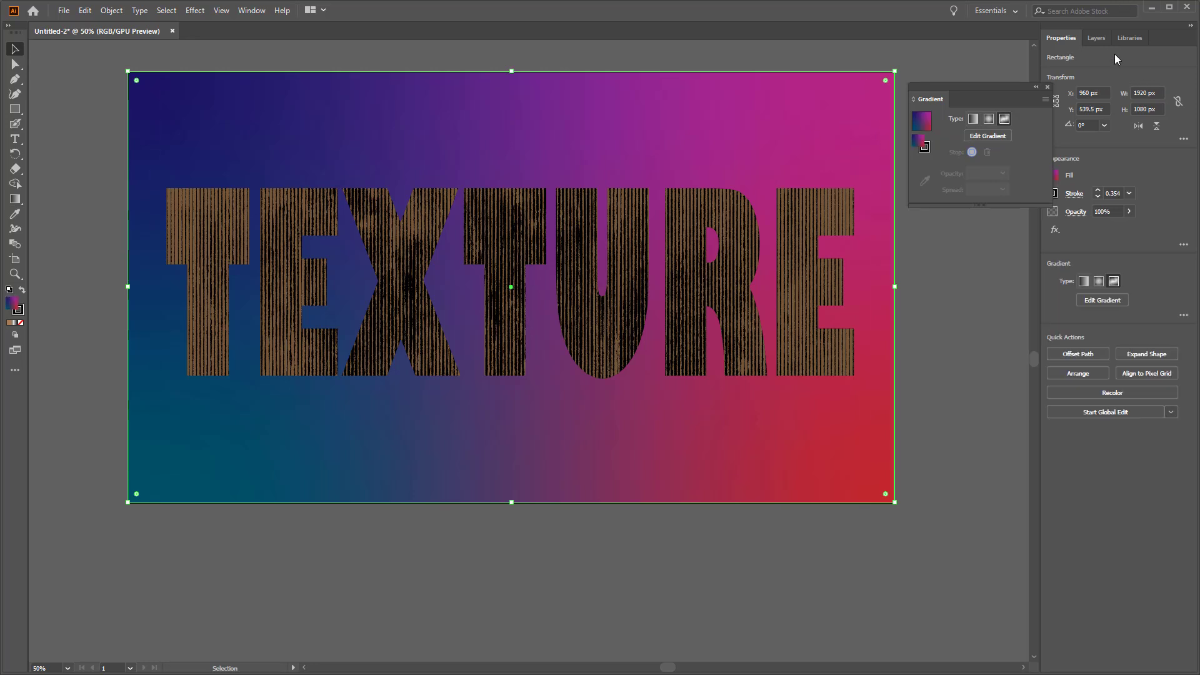
pyautogui.click(1095, 39)
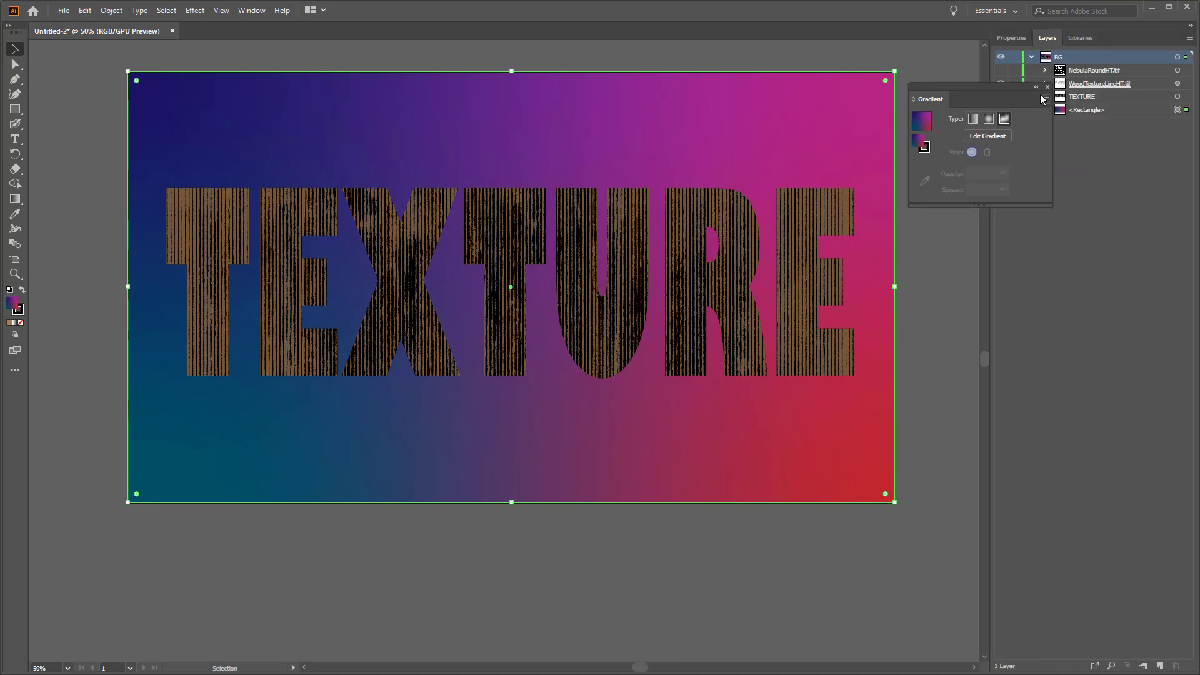
pyautogui.click(1036, 87)
pyautogui.click(1105, 72)
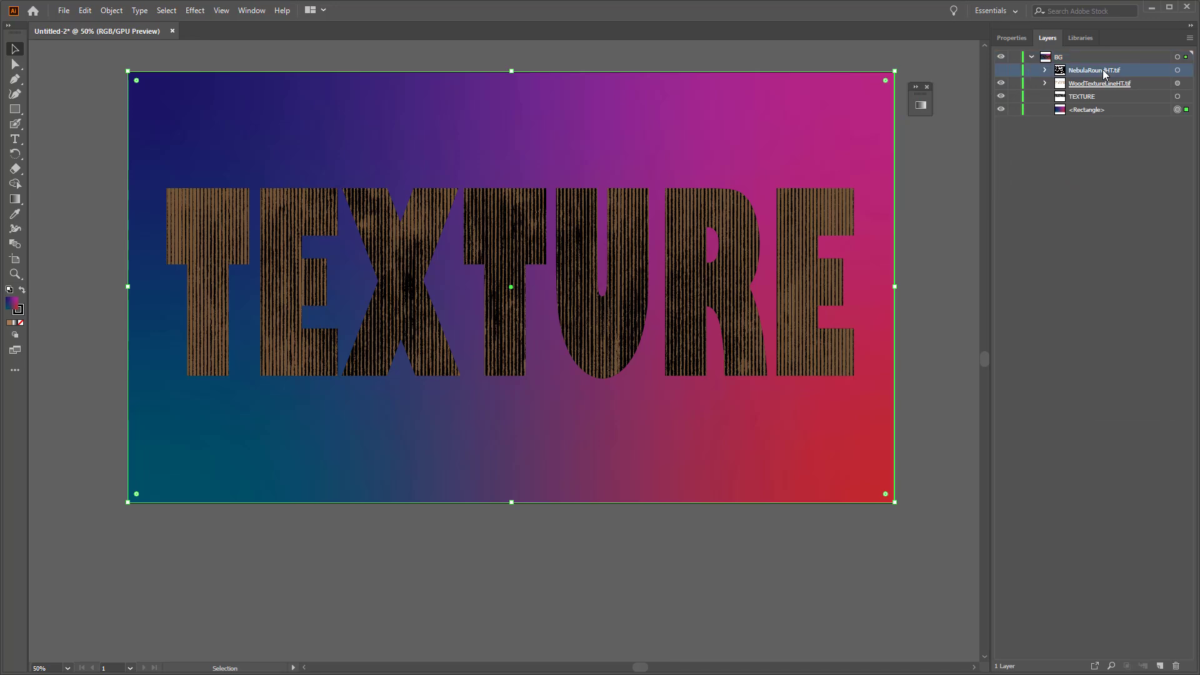
pyautogui.click(1000, 71)
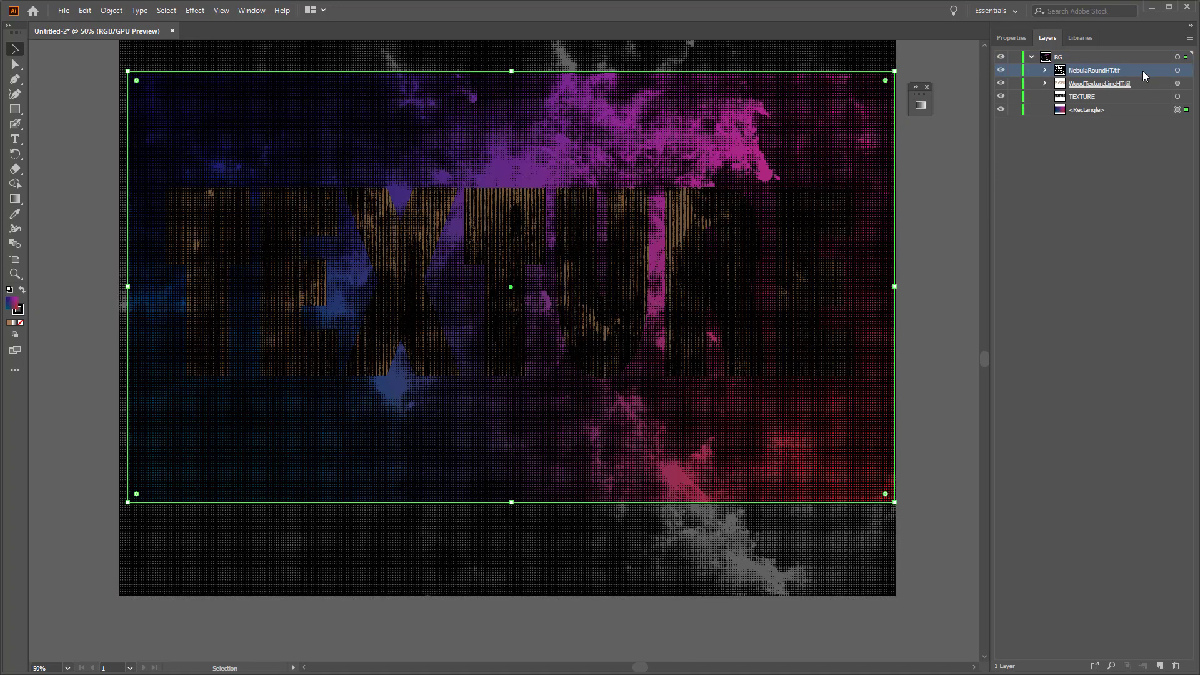
# Step: Select the NebulaRoundHT.tif texture and fill it with white
pyautogui.click(1178, 70)
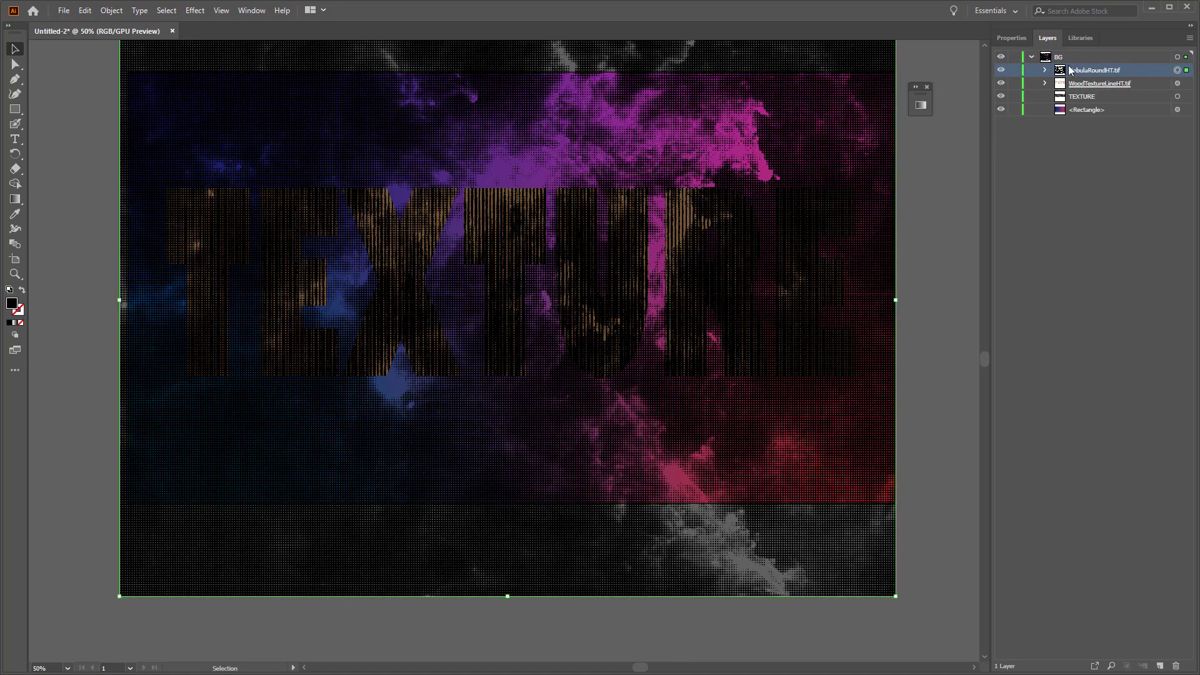
pyautogui.click(1018, 38)
pyautogui.click(1053, 174)
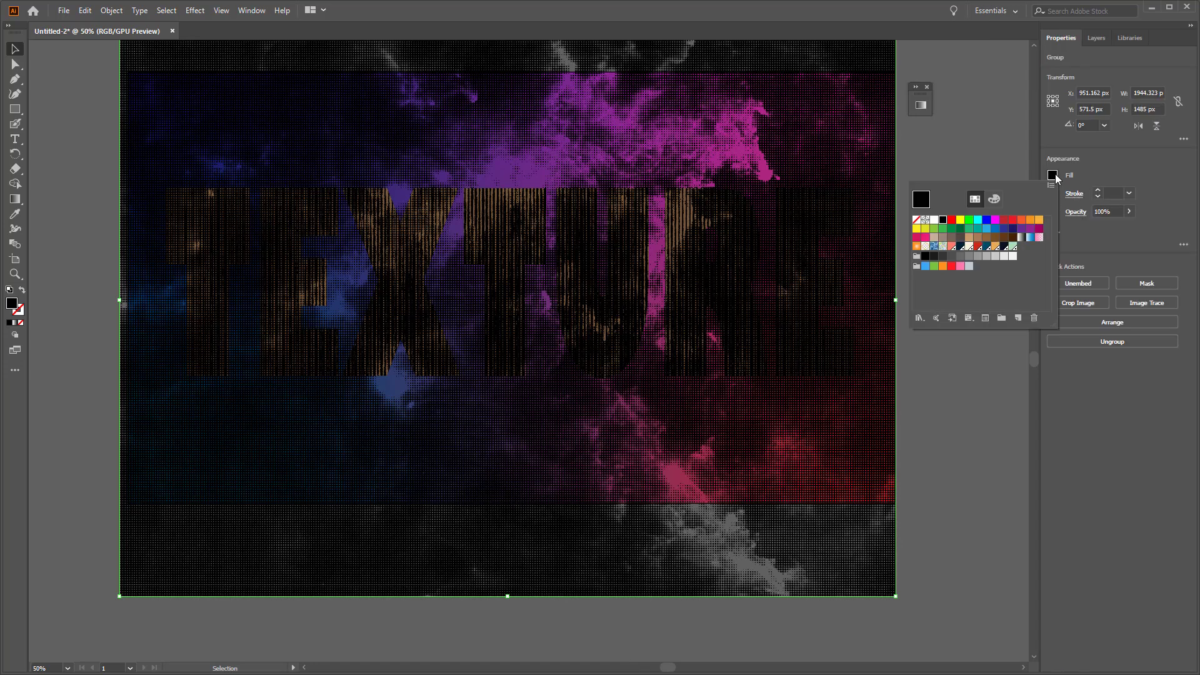
pyautogui.click(935, 222)
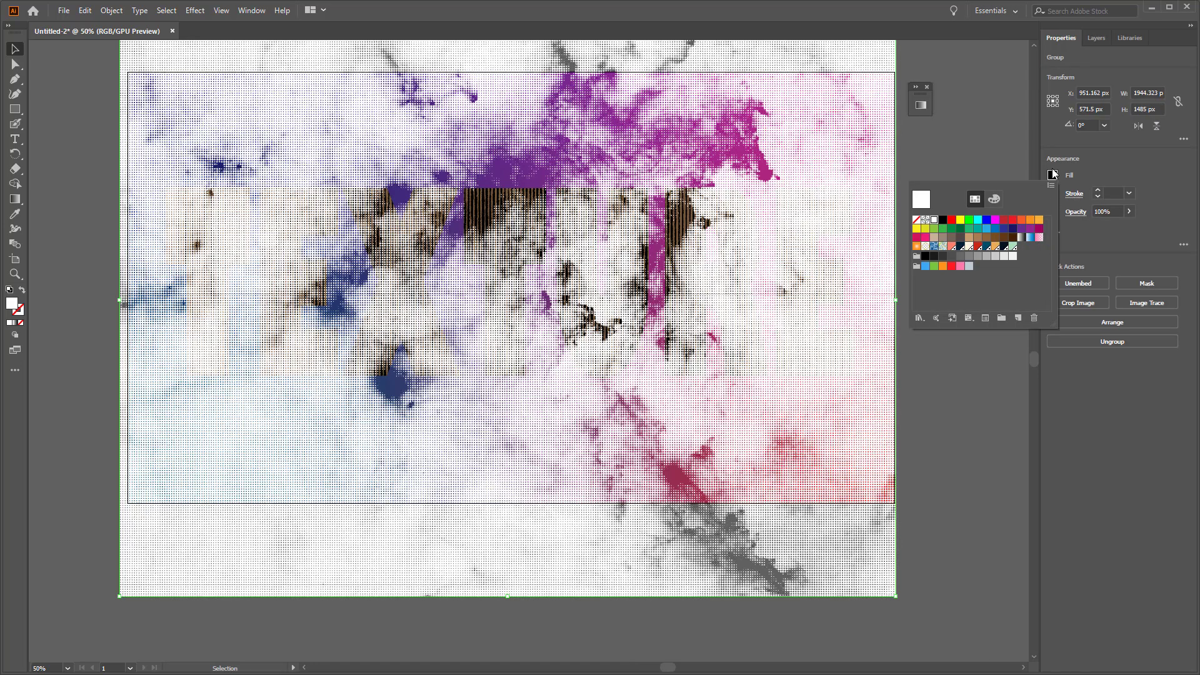
pyautogui.click(1106, 63)
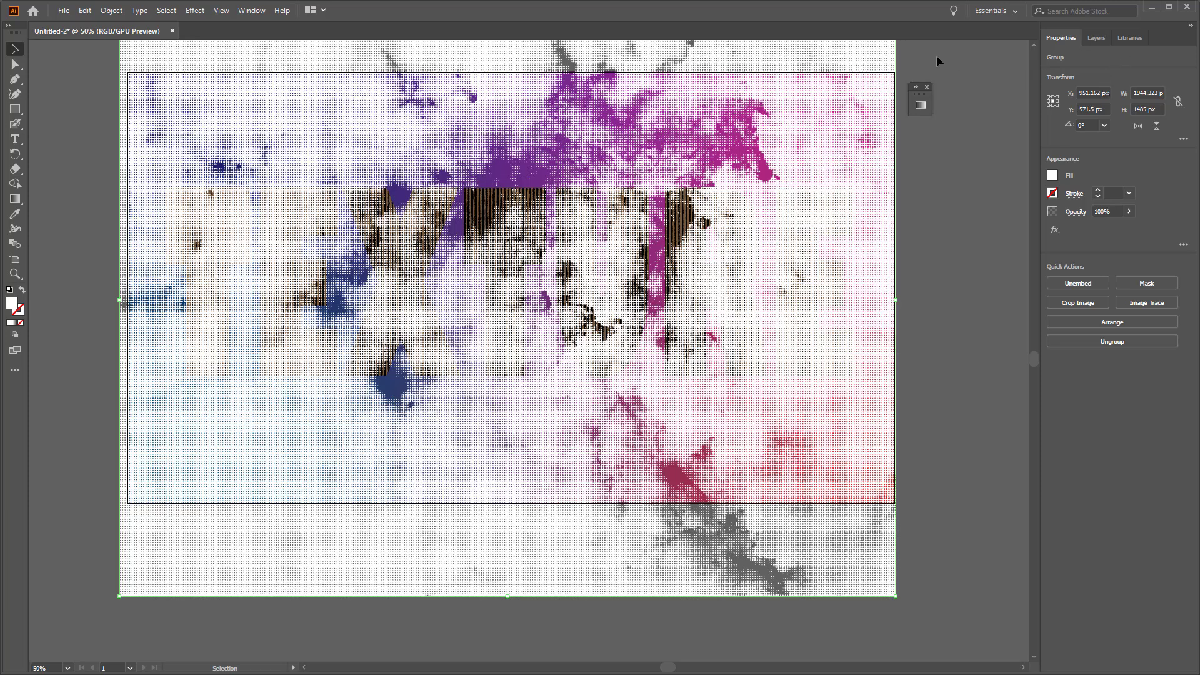
# Step: Cut the nebula texture and make an opacity mask on the background rectangle
pyautogui.press('a')
pyautogui.press('v')
pyautogui.press('Delete')
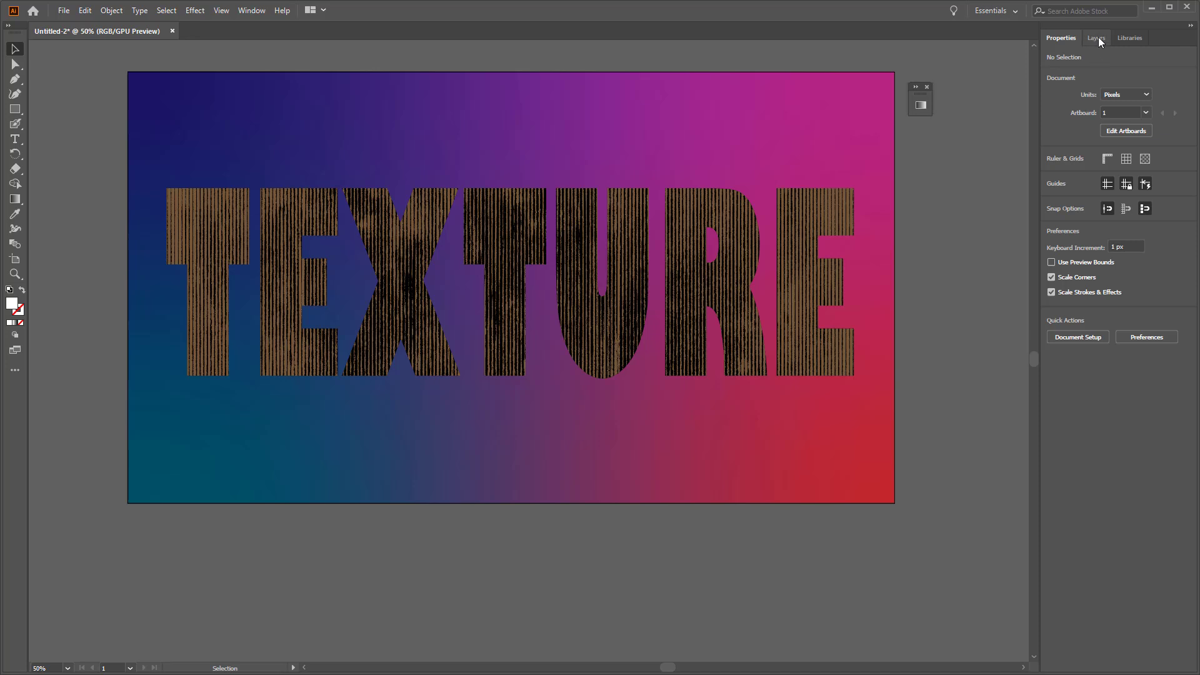
pyautogui.click(1097, 38)
pyautogui.click(1070, 98)
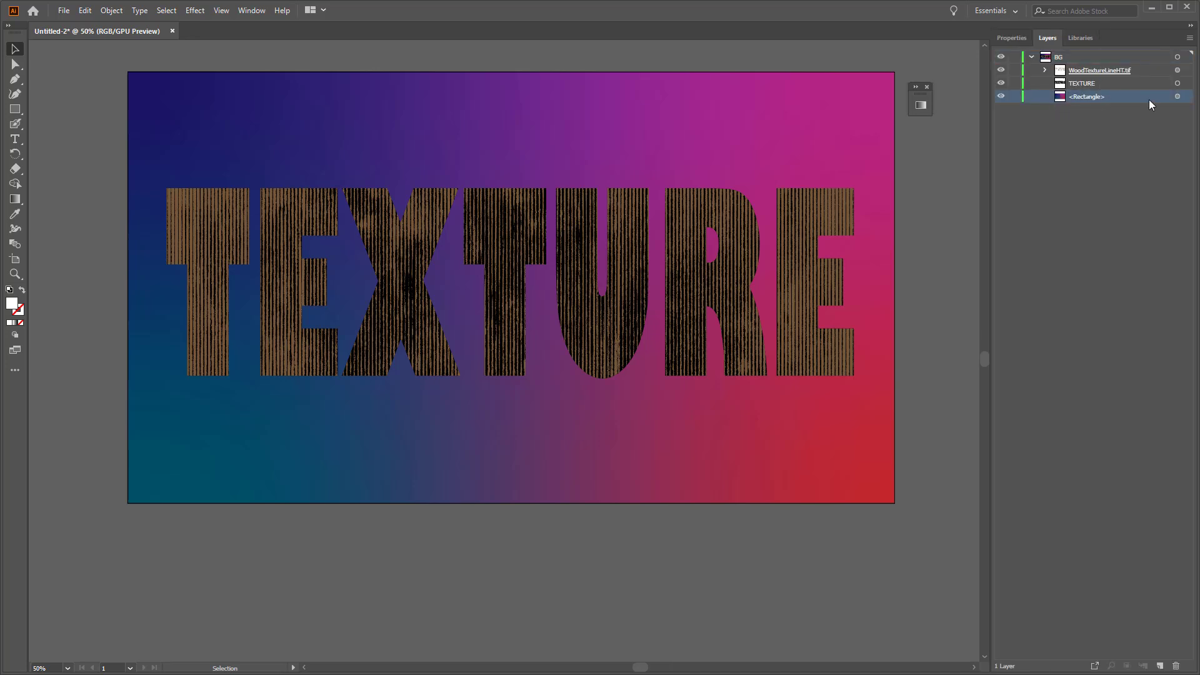
pyautogui.click(1177, 96)
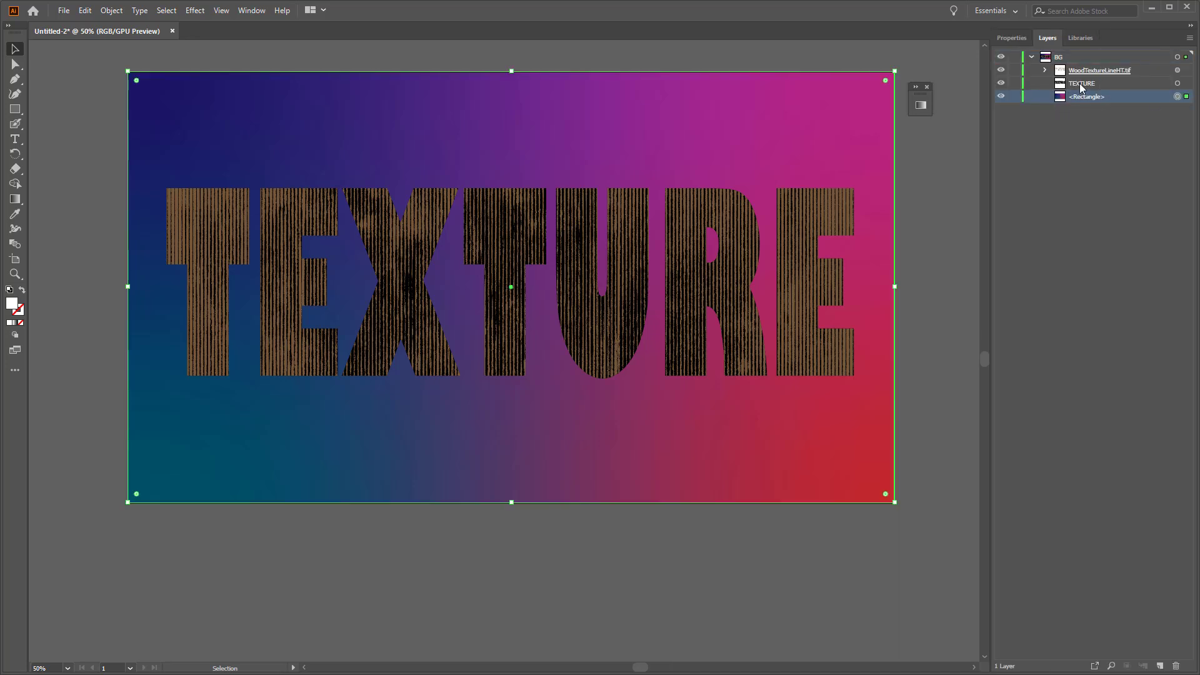
pyautogui.click(1012, 38)
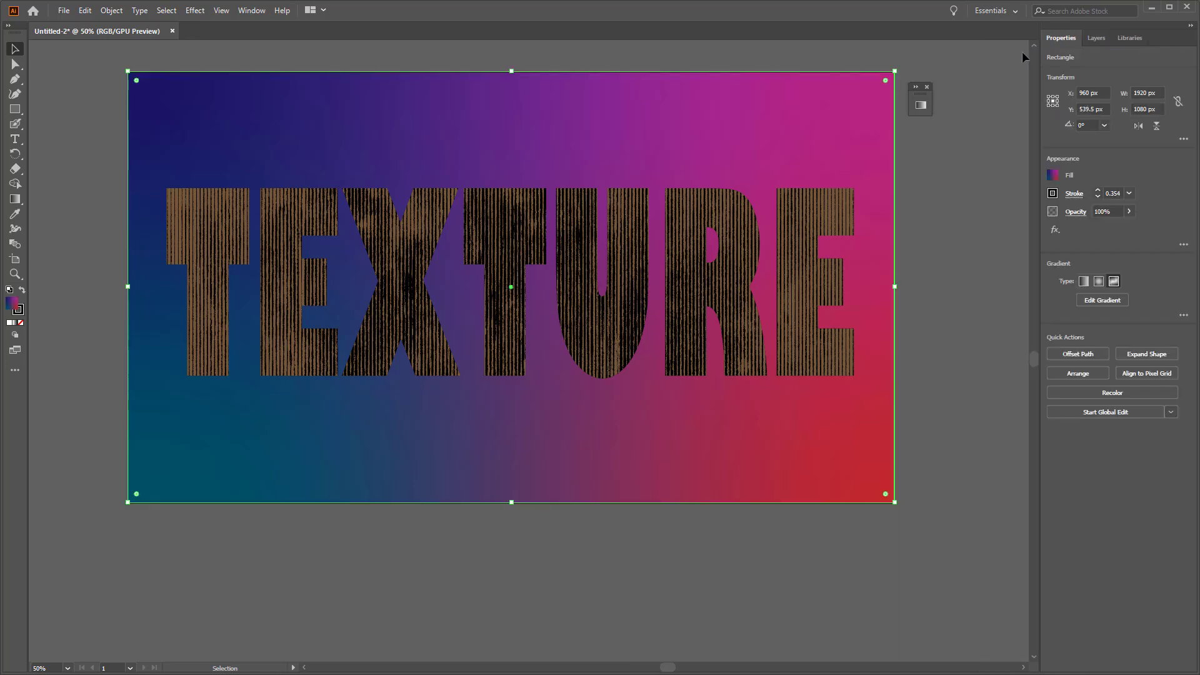
pyautogui.click(1074, 213)
pyautogui.click(1055, 255)
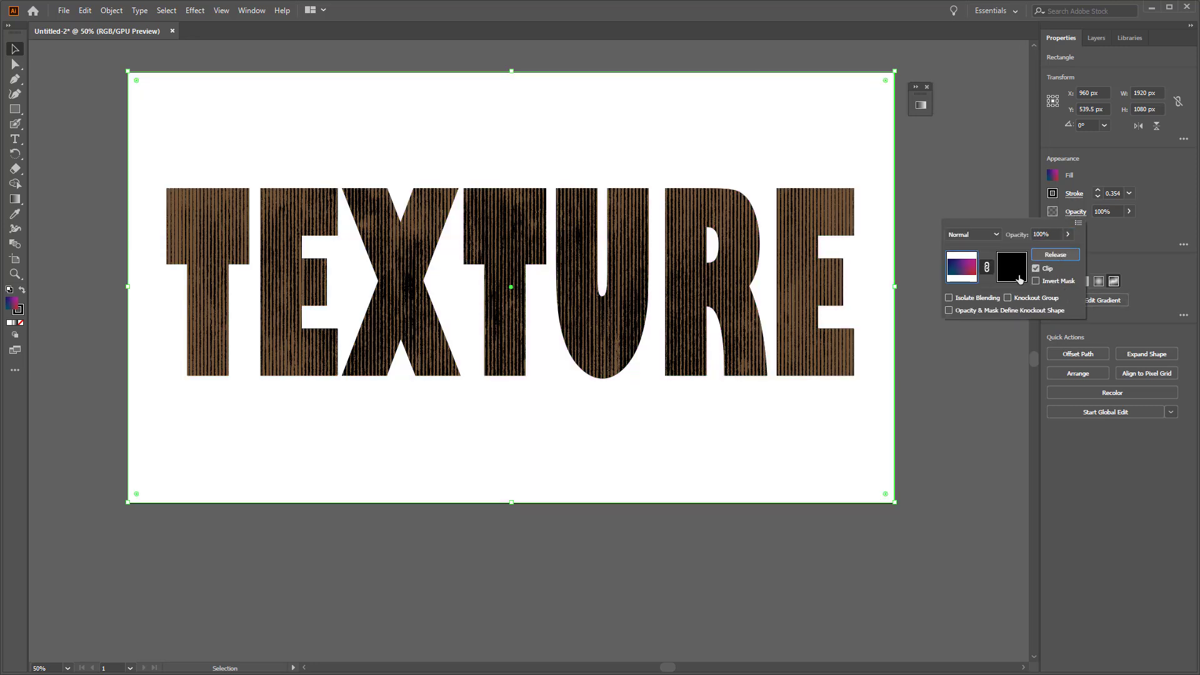
# Step: Paste the nebula texture in place into the background rectangle's opacity mask
pyautogui.click(1106, 38)
pyautogui.click(1097, 38)
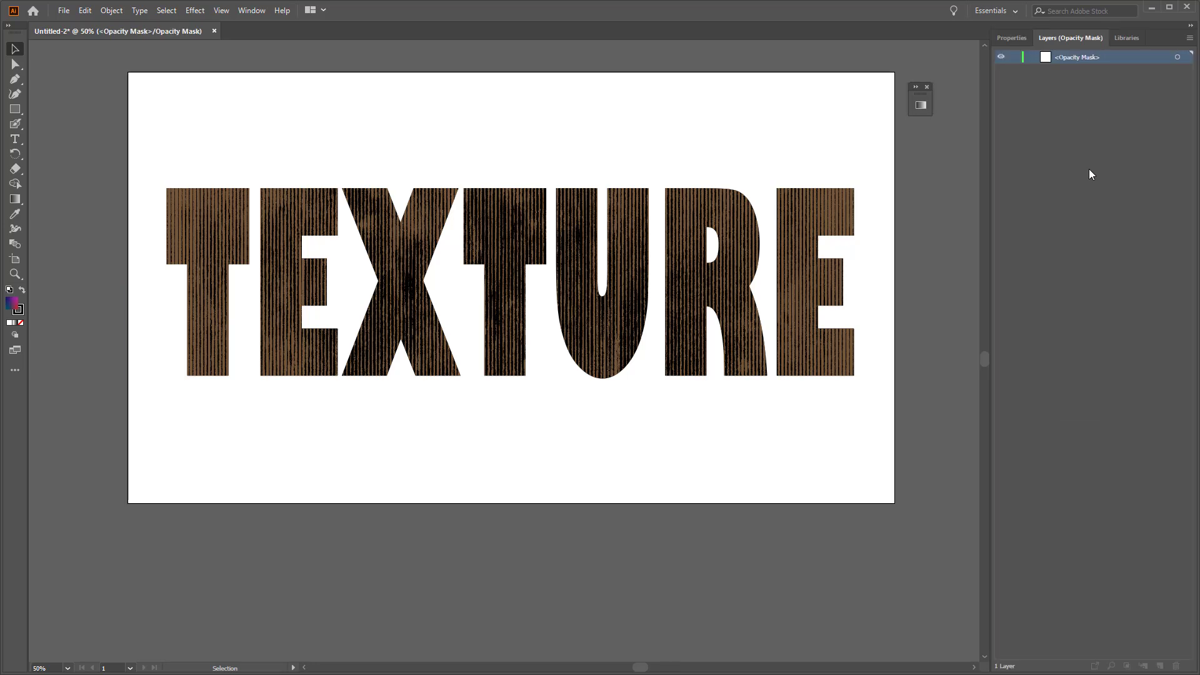
pyautogui.hotkey('ctrl', 'v')
pyautogui.press('z')
pyautogui.moveTo(670, 397); pyautogui.dragTo(558, 398)
pyautogui.moveTo(648, 451); pyautogui.dragTo(683, 409)
pyautogui.moveTo(650, 378); pyautogui.dragTo(689, 440)
pyautogui.click(631, 420)
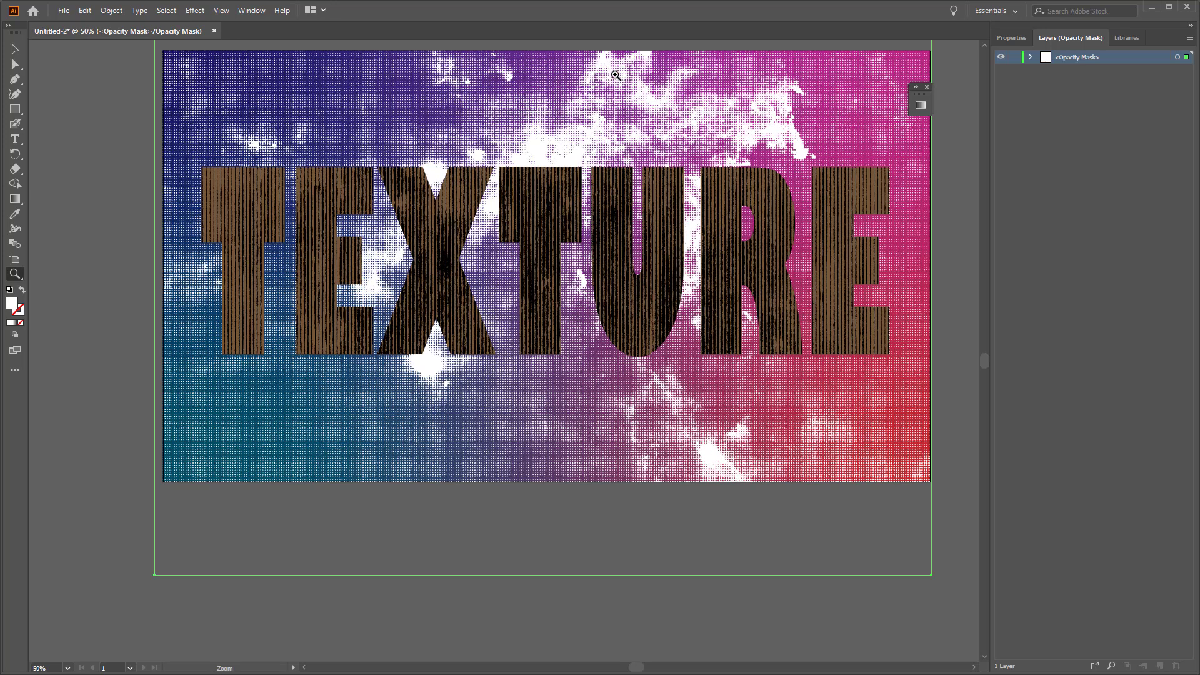
pyautogui.moveTo(592, 274); pyautogui.dragTo(613, 347)
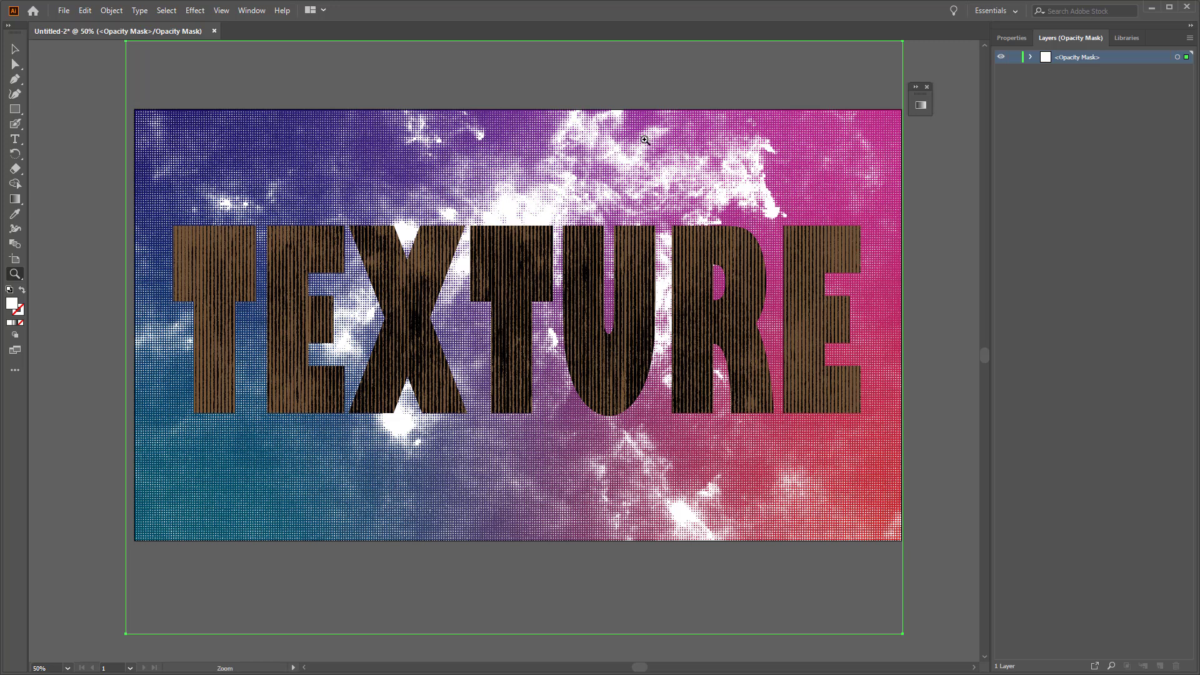
pyautogui.moveTo(650, 194); pyautogui.dragTo(647, 209)
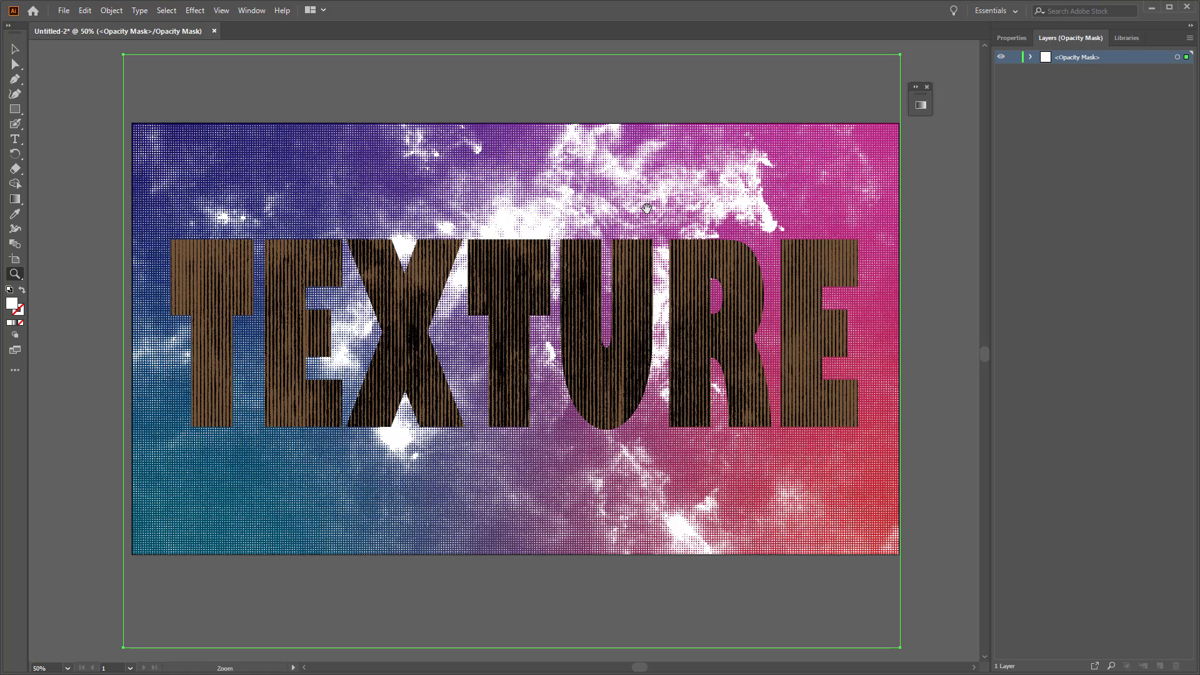
# Step: Expand the opacity mask's contents and fill the NebulaRoundHT texture with black (000000)
pyautogui.click(1030, 57)
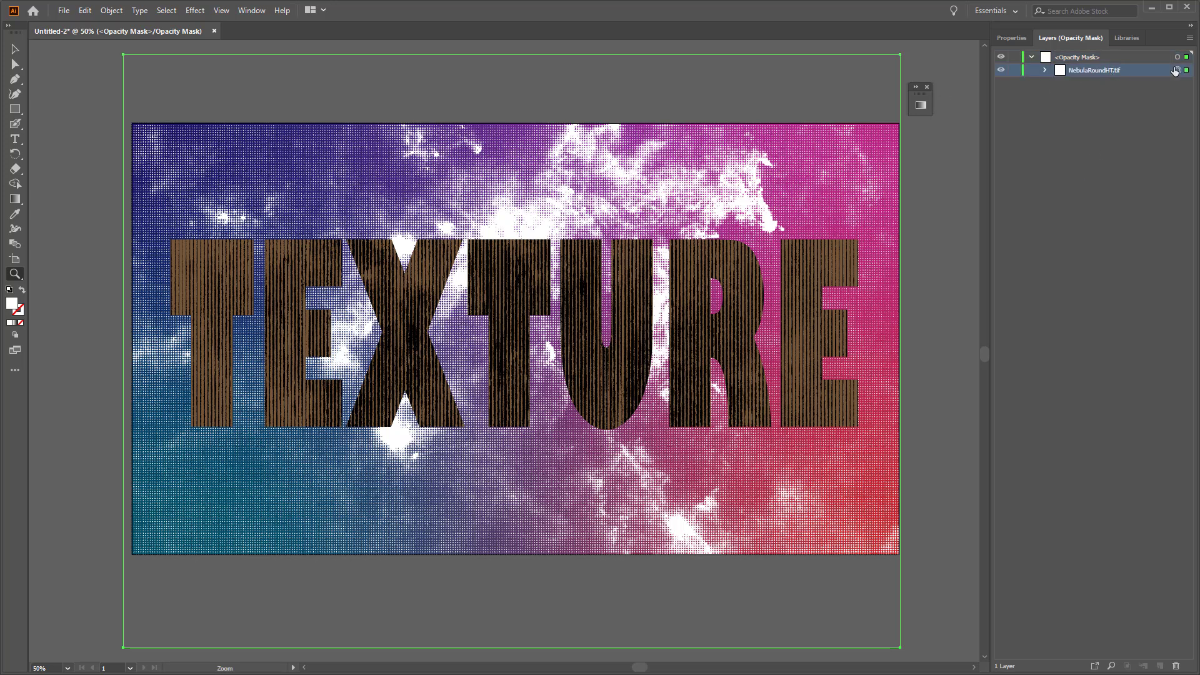
pyautogui.click(1045, 70)
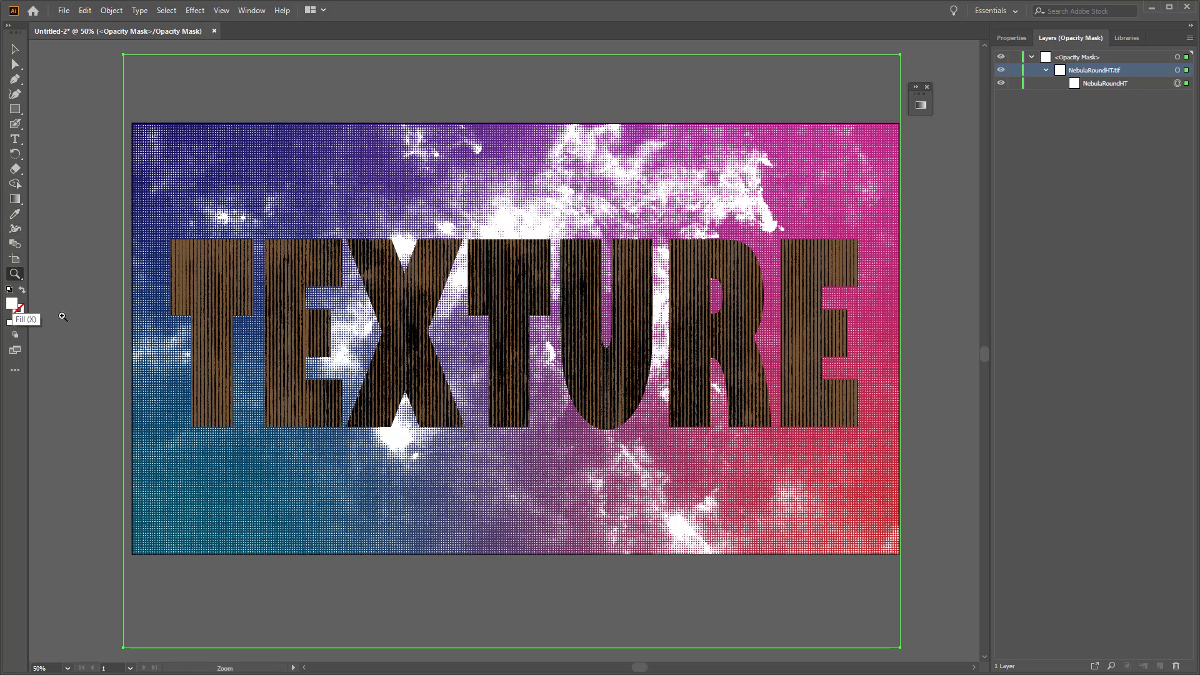
pyautogui.doubleClick(12, 306)
pyautogui.moveTo(460, 382); pyautogui.dragTo(430, 425)
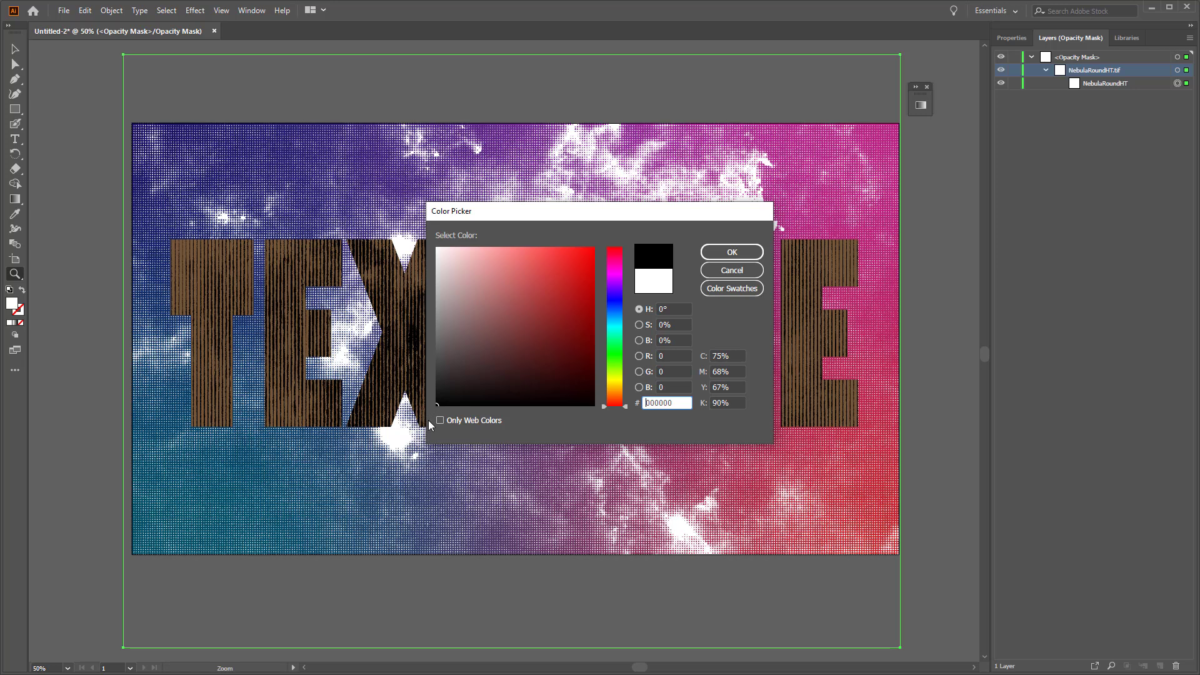
pyautogui.click(728, 252)
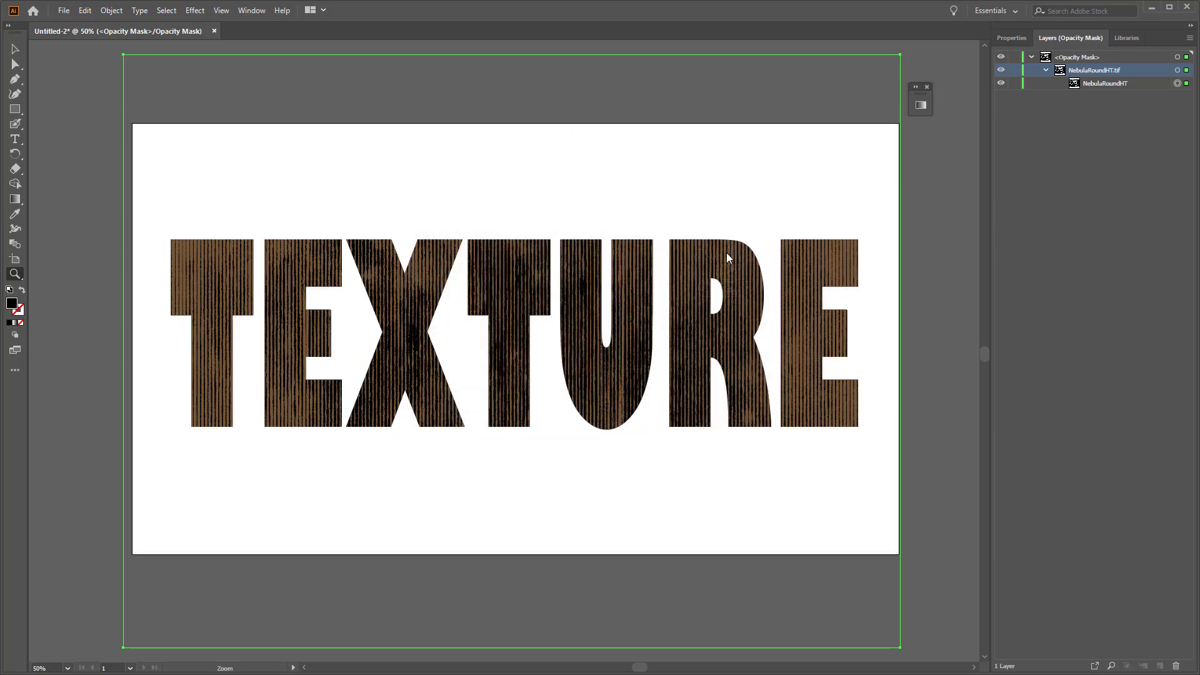
pyautogui.click(1089, 95)
pyautogui.click(15, 109)
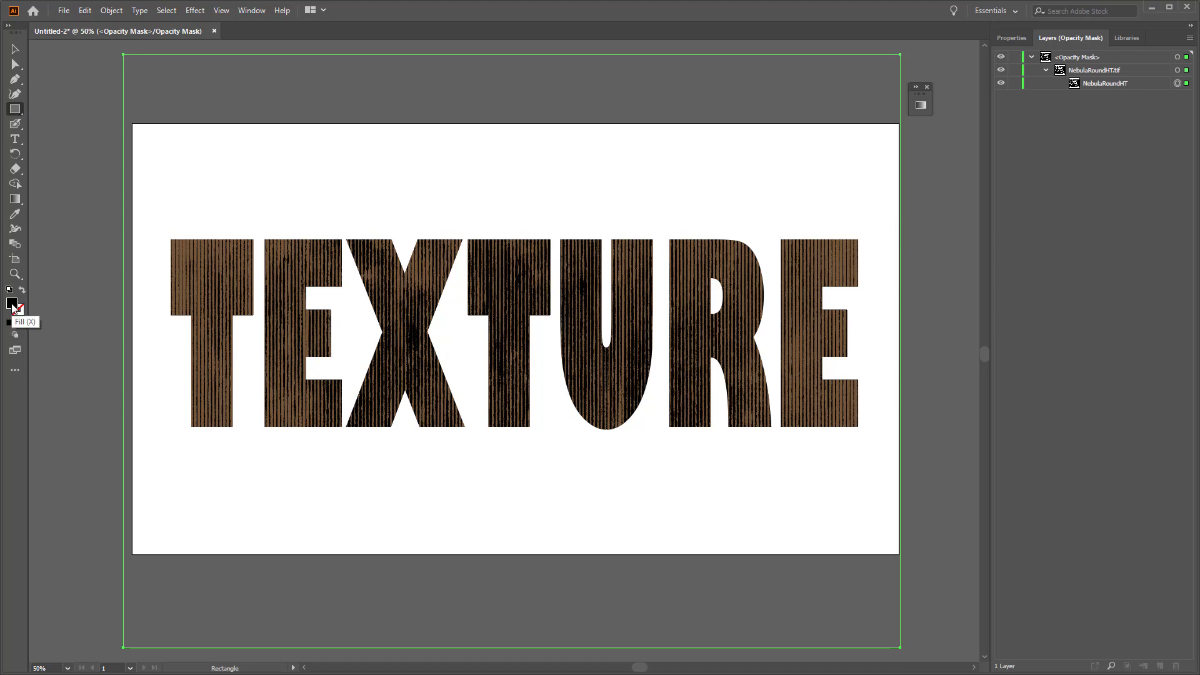
pyautogui.doubleClick(12, 305)
pyautogui.write('ffffff')
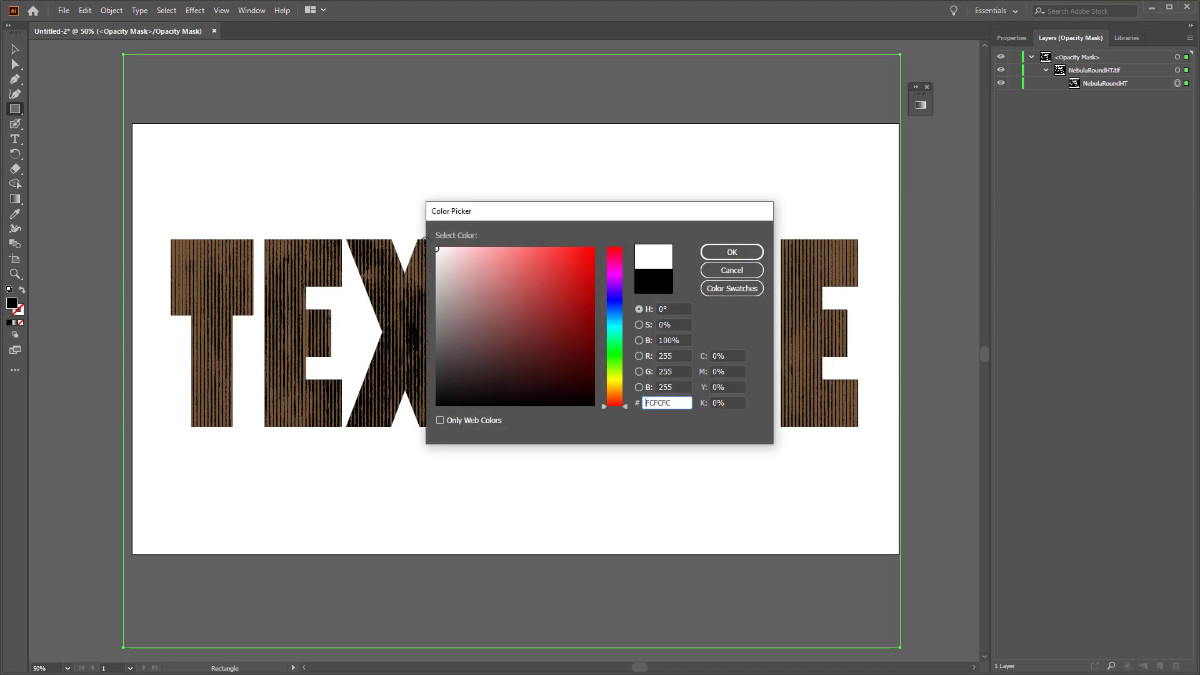
pyautogui.click(732, 252)
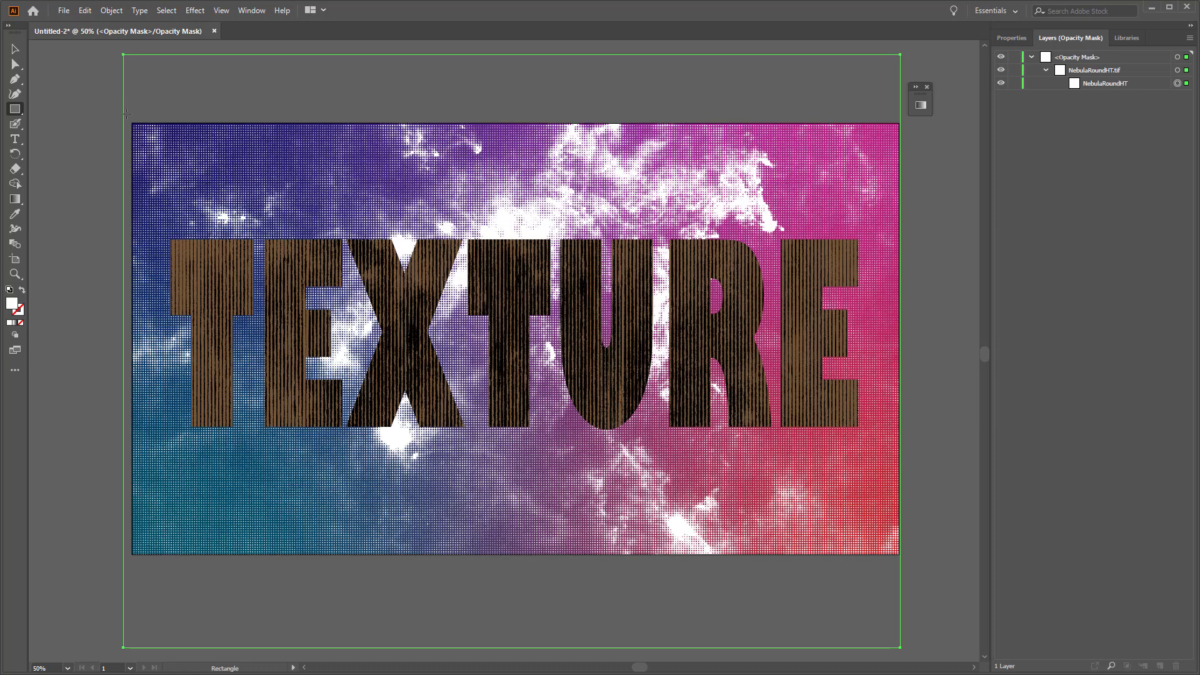
pyautogui.hotkey('ctrl', 'z')
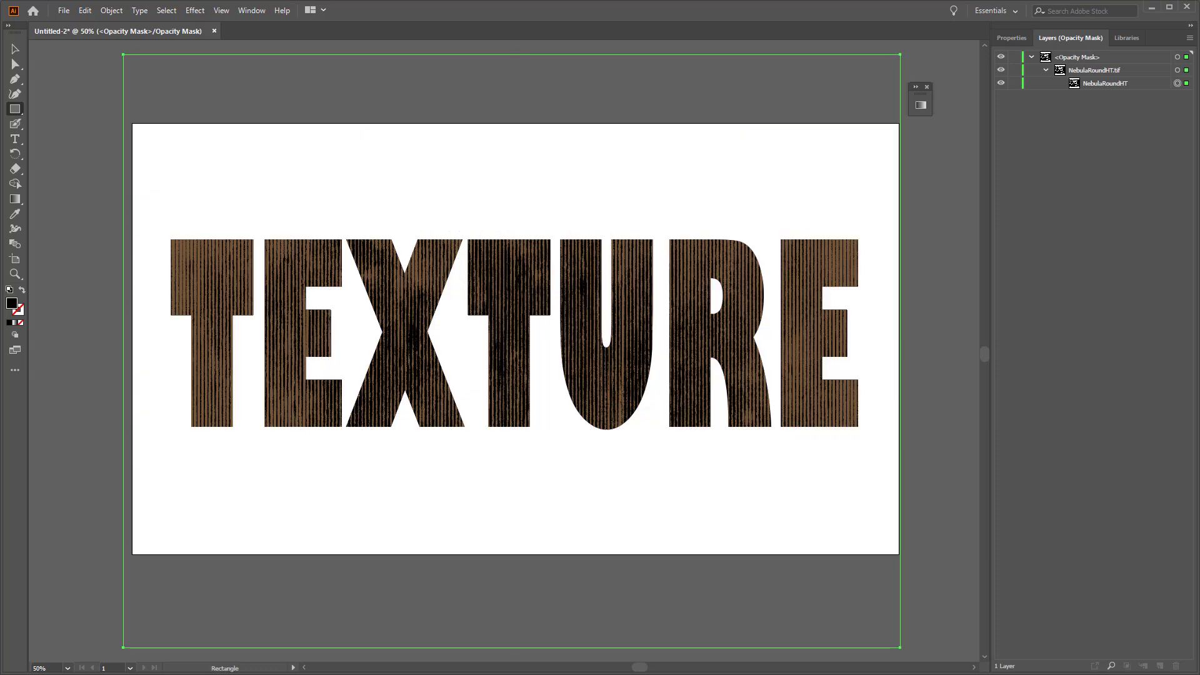
# Step: Add a white (FFFFFF) rectangle covering the whole artboard beneath the NebulaRoundHT texture inside the opacity mask
pyautogui.moveTo(111, 118); pyautogui.dragTo(924, 581)
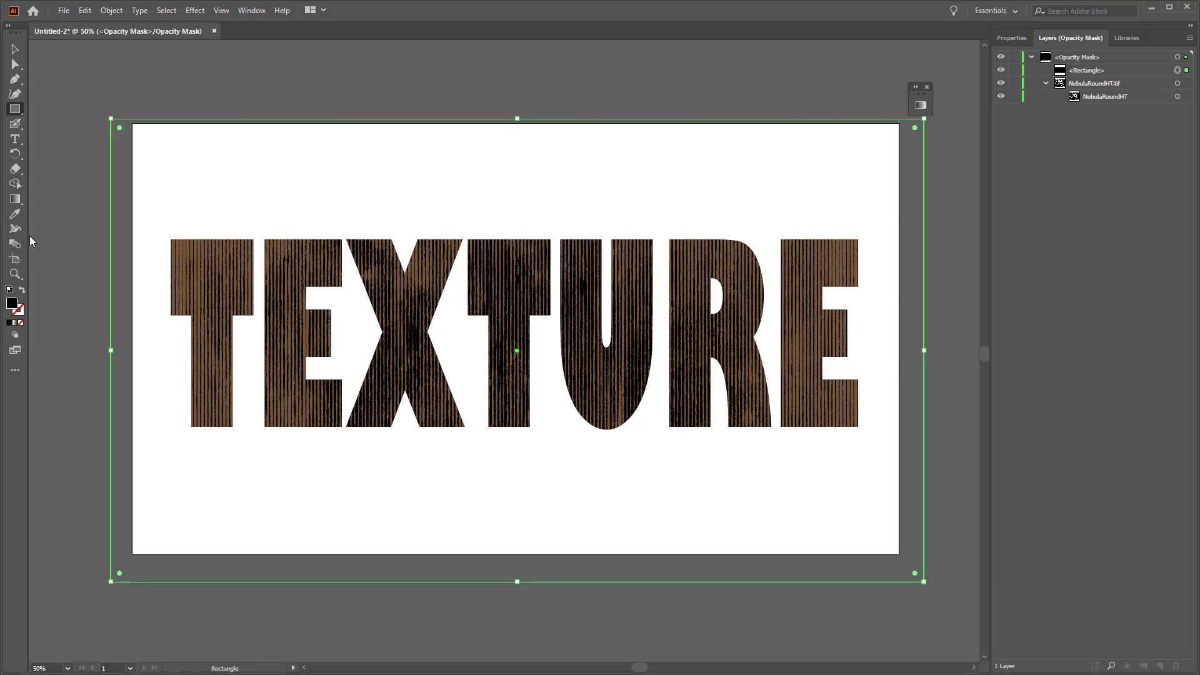
pyautogui.doubleClick(11, 304)
pyautogui.click(437, 248)
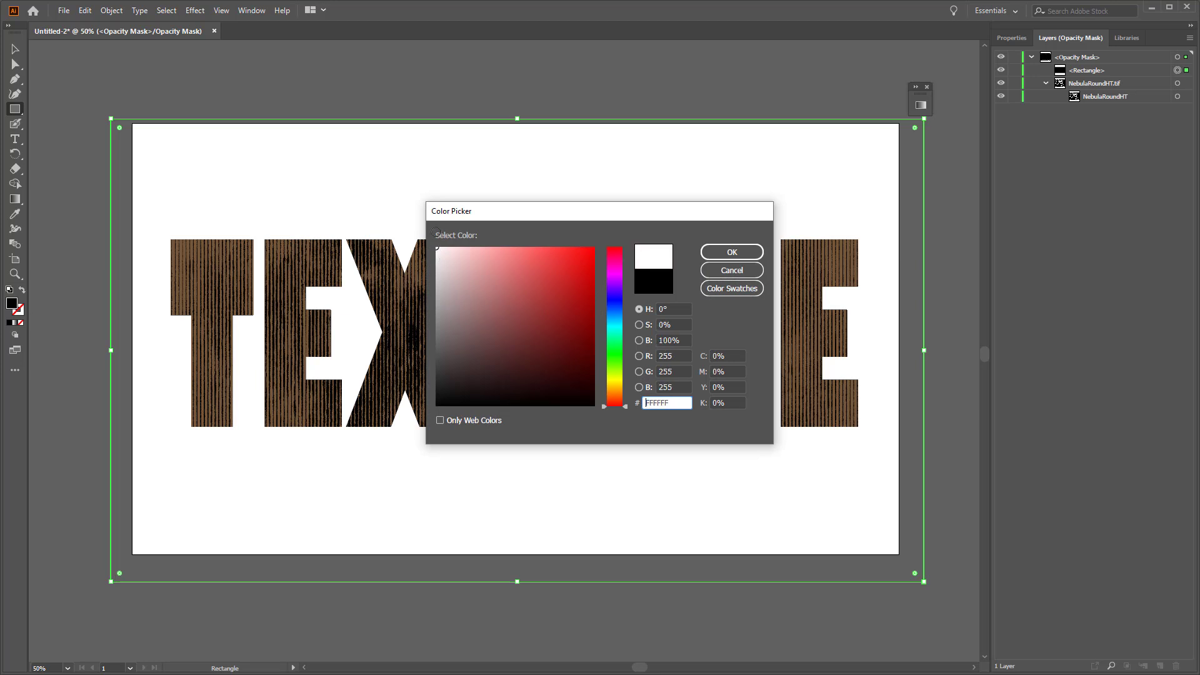
pyautogui.click(732, 253)
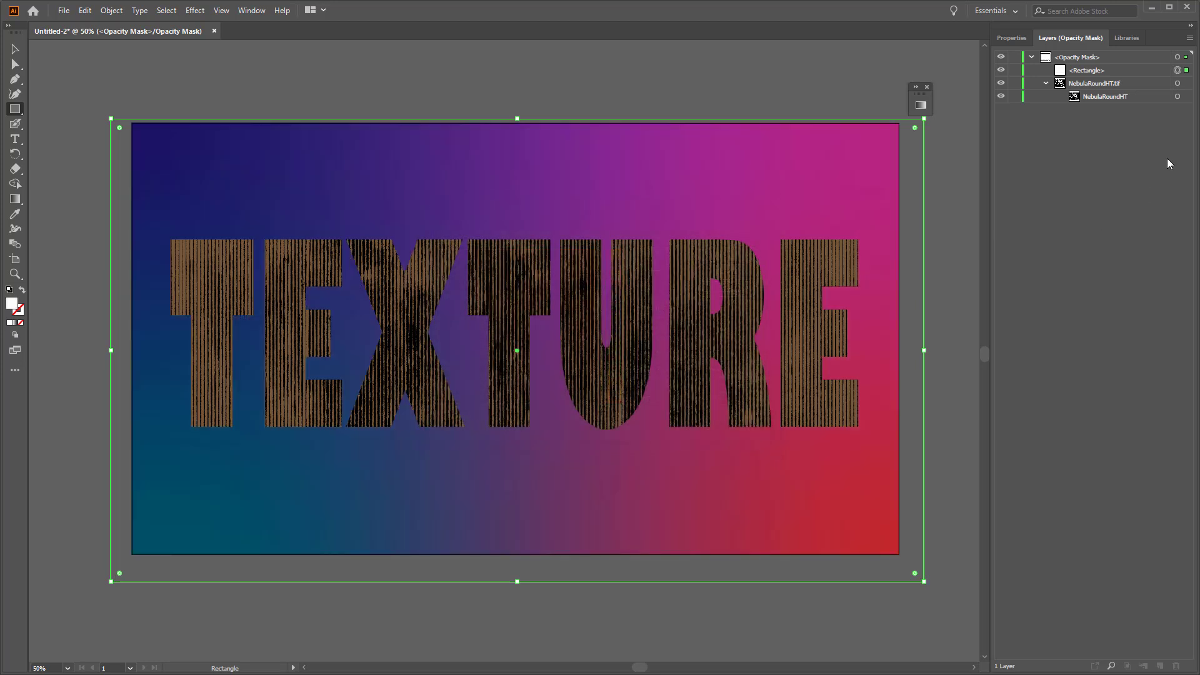
pyautogui.moveTo(1087, 70); pyautogui.dragTo(1097, 101)
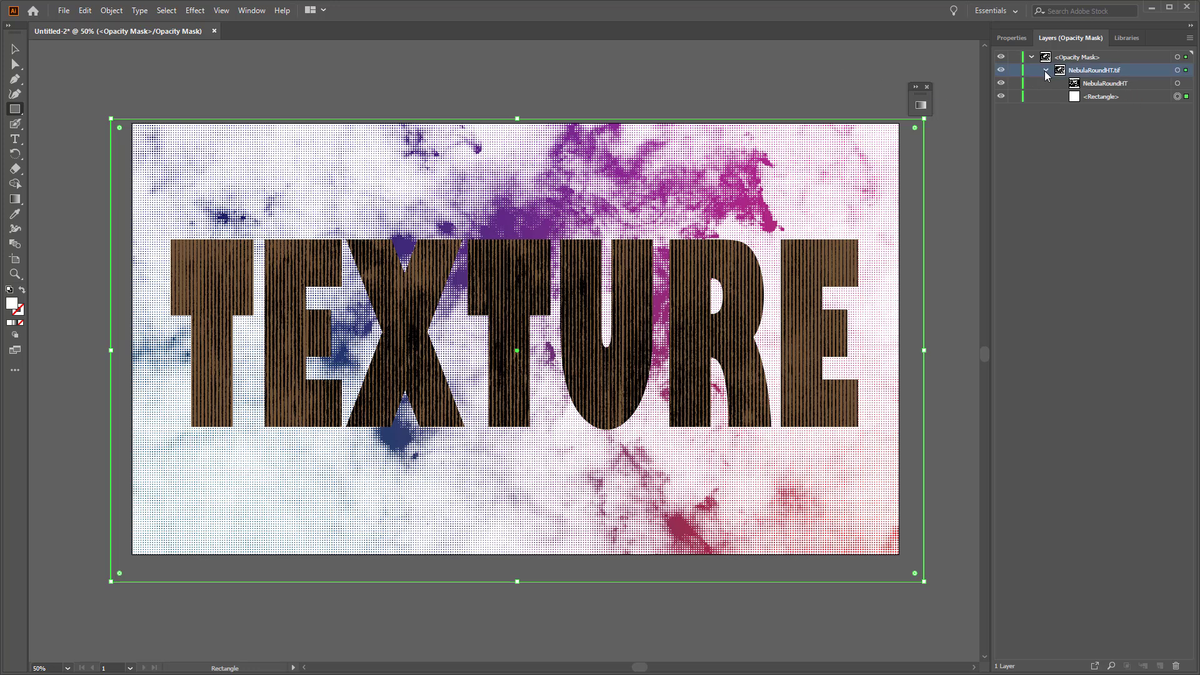
# Step: Hide the rectangle inside the opacity mask and fill the NebulaRoundHT texture with white (FFFFFF)
pyautogui.click(1001, 96)
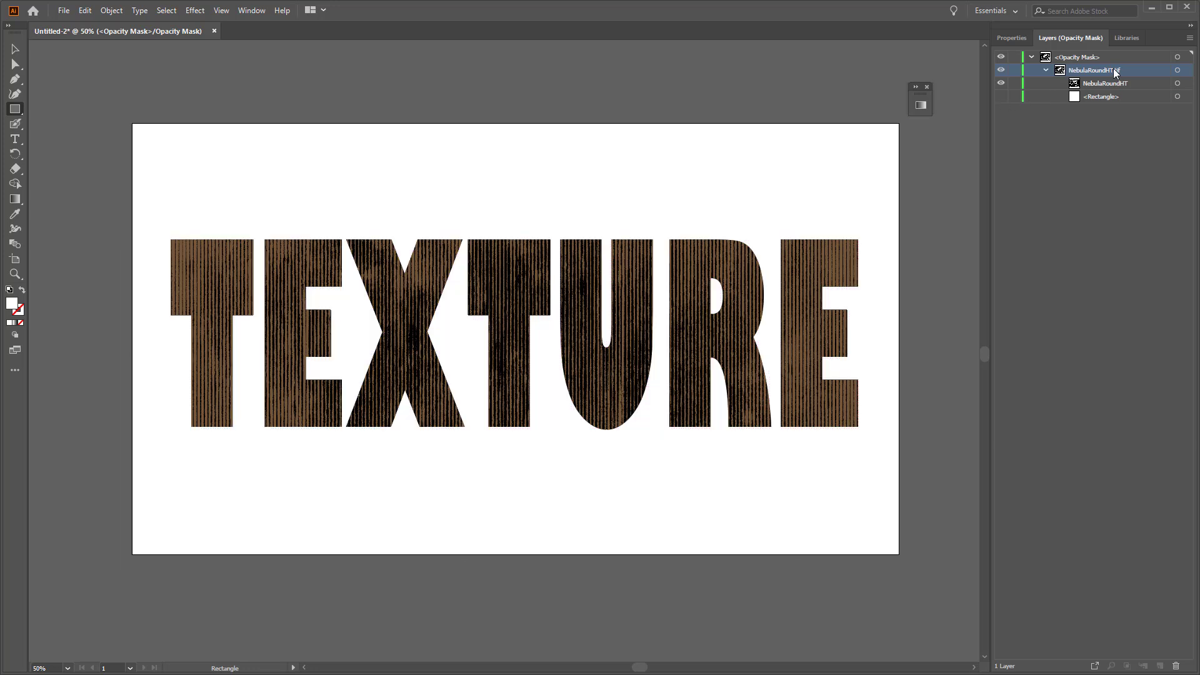
pyautogui.click(1178, 83)
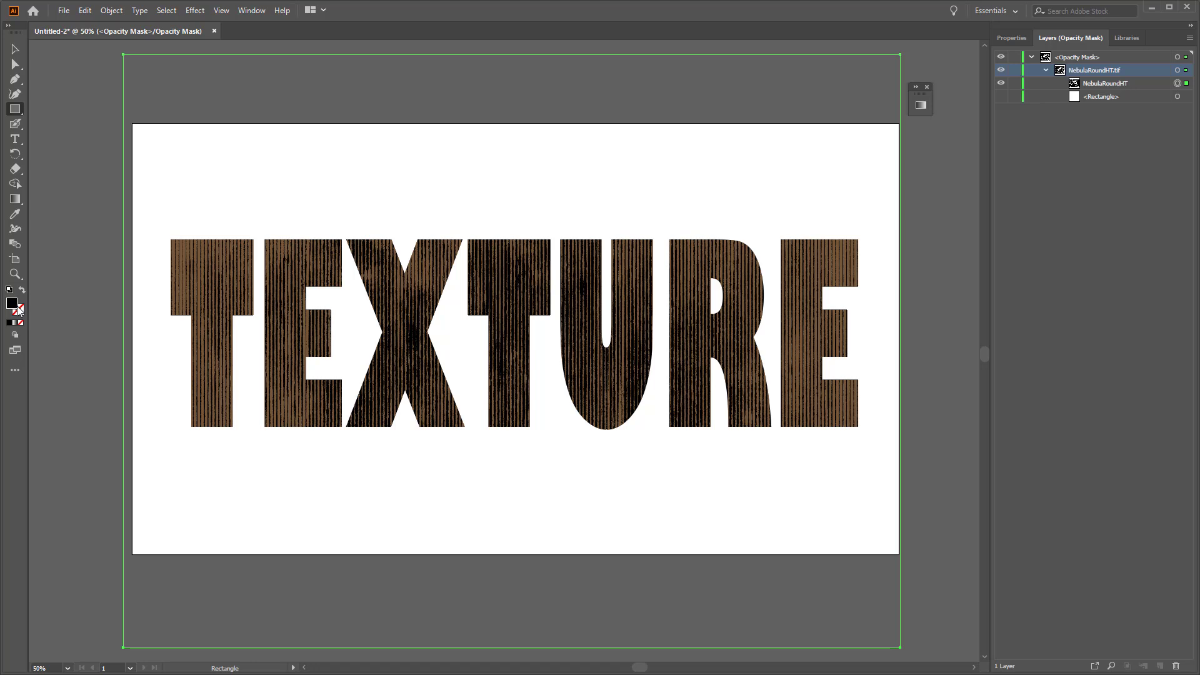
pyautogui.doubleClick(17, 306)
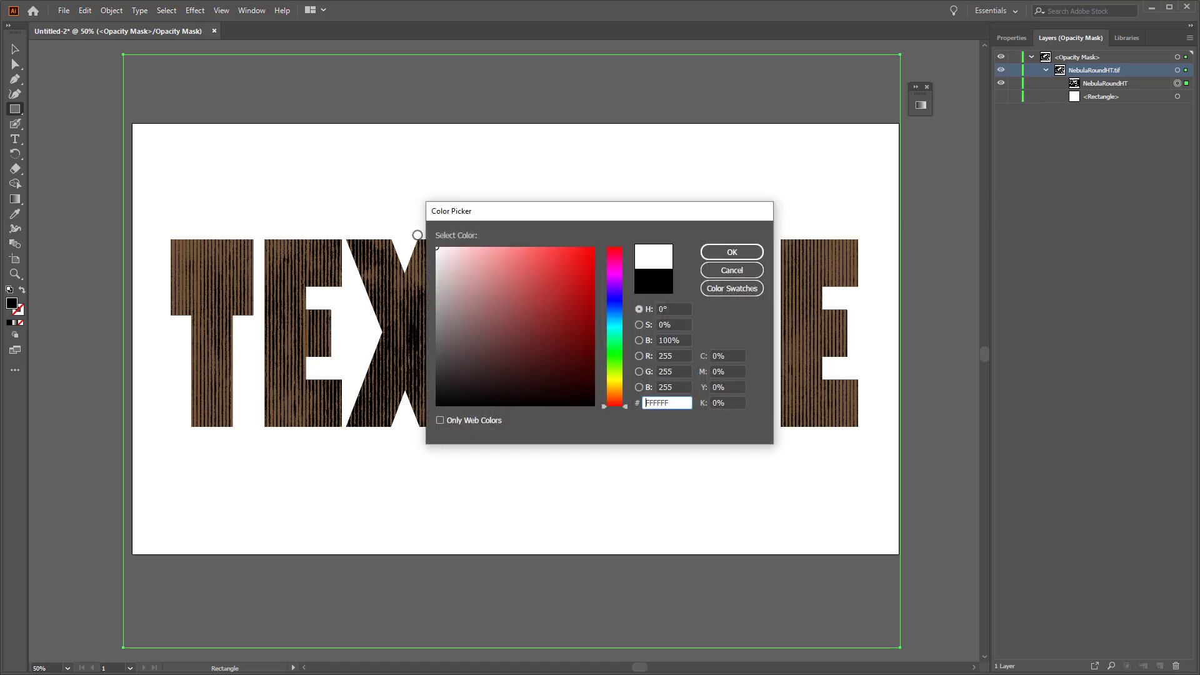
pyautogui.click(734, 250)
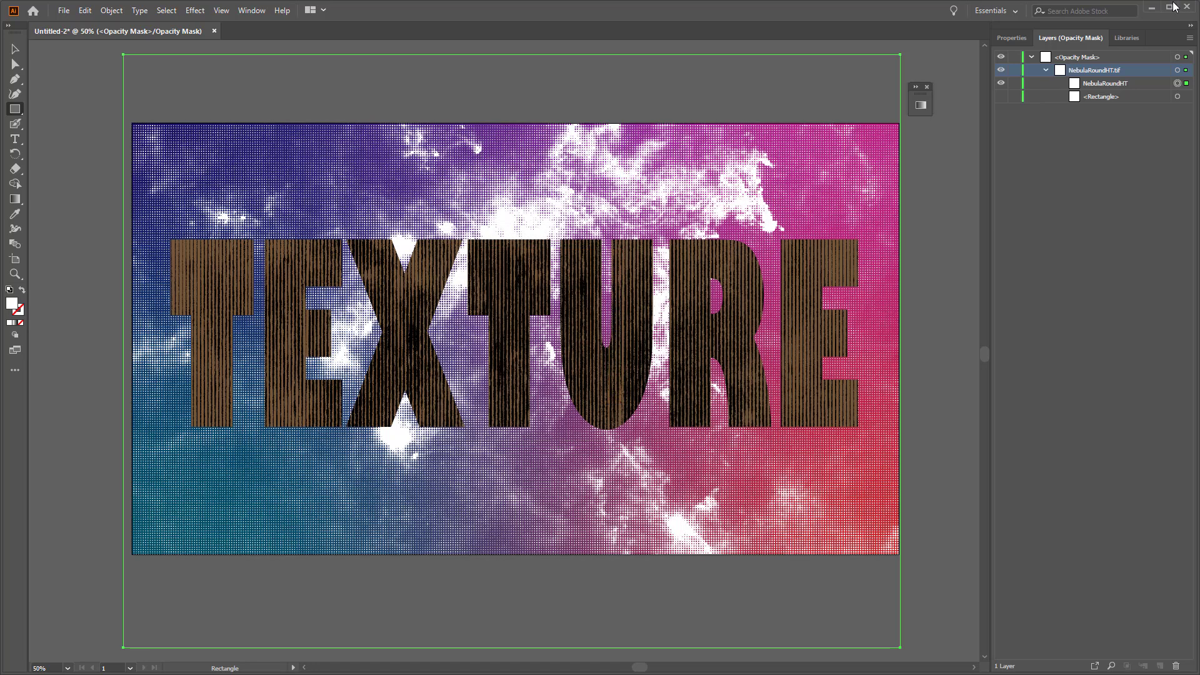
# Step: Exit opacity mask editing and return to the layer list of the main artwork
pyautogui.click(1101, 161)
pyautogui.click(1122, 57)
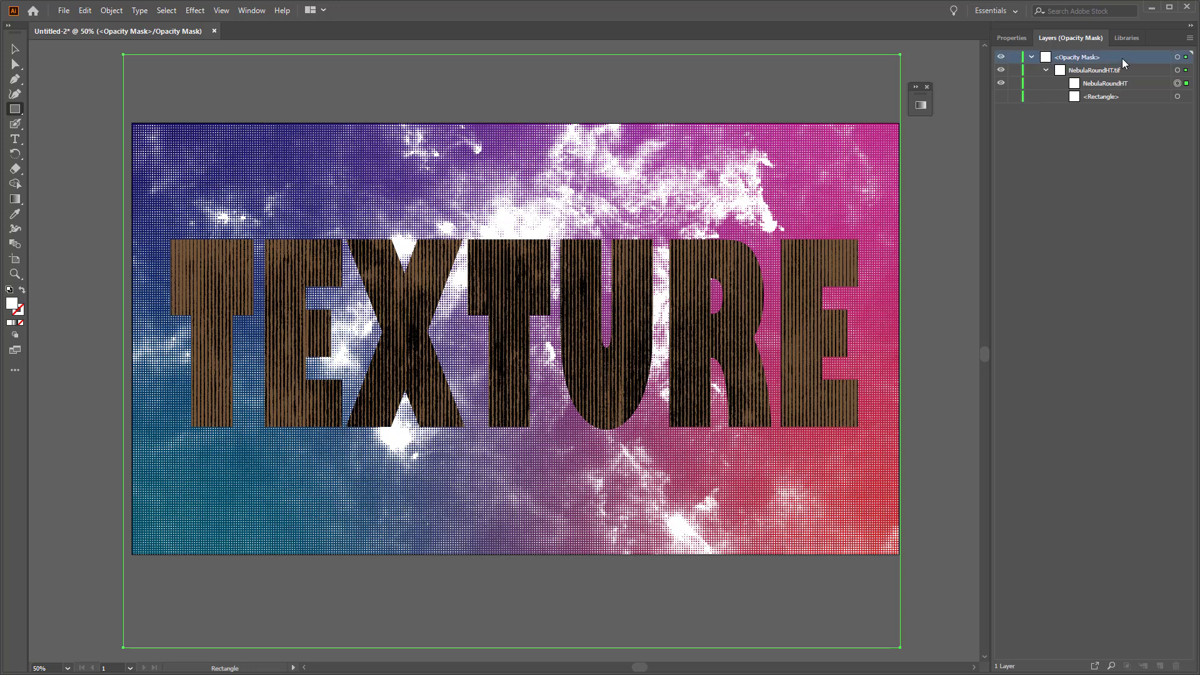
pyautogui.click(1178, 58)
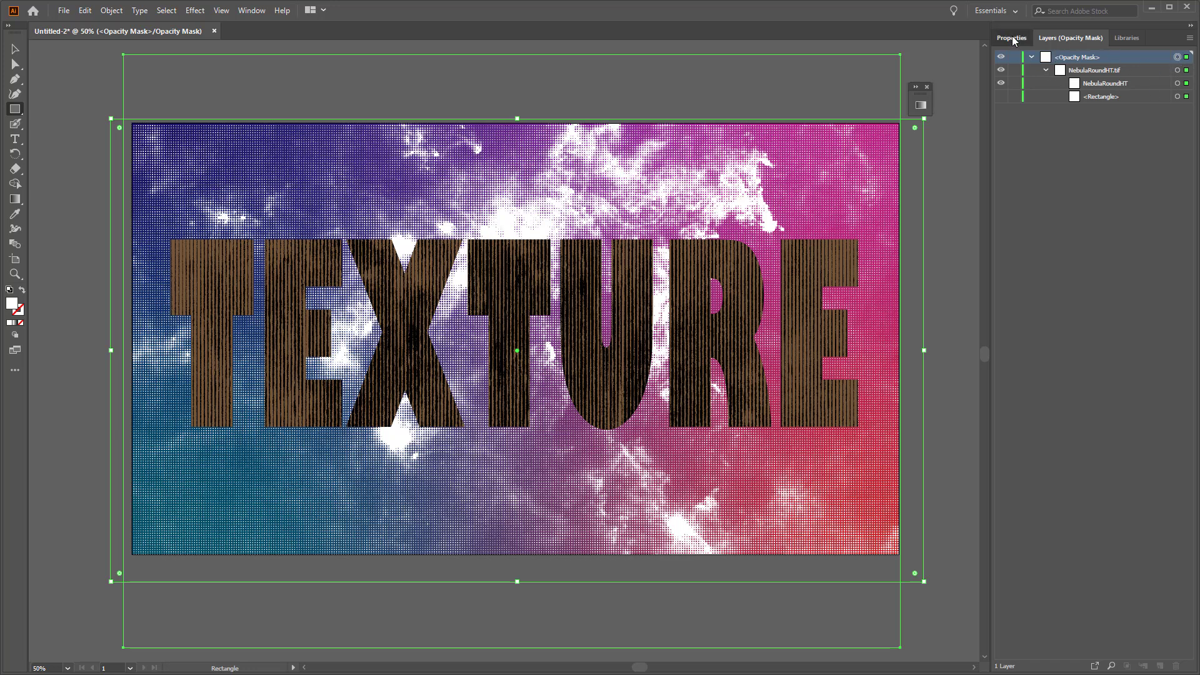
pyautogui.click(1013, 38)
pyautogui.click(1073, 213)
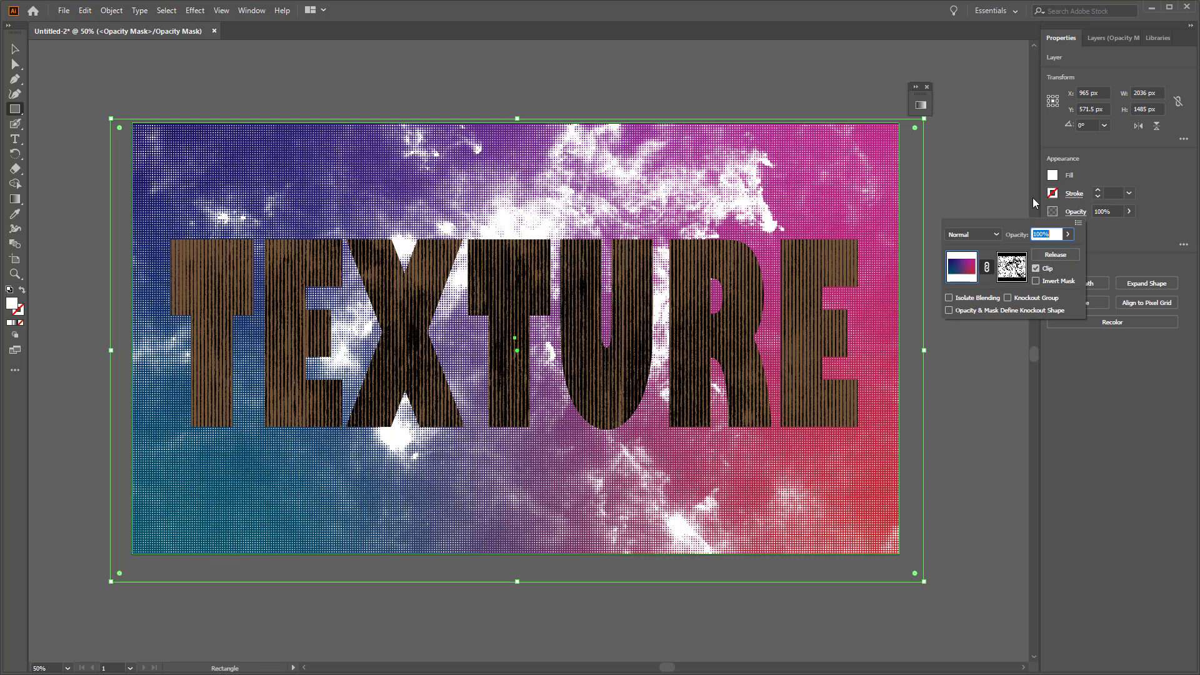
pyautogui.click(1115, 39)
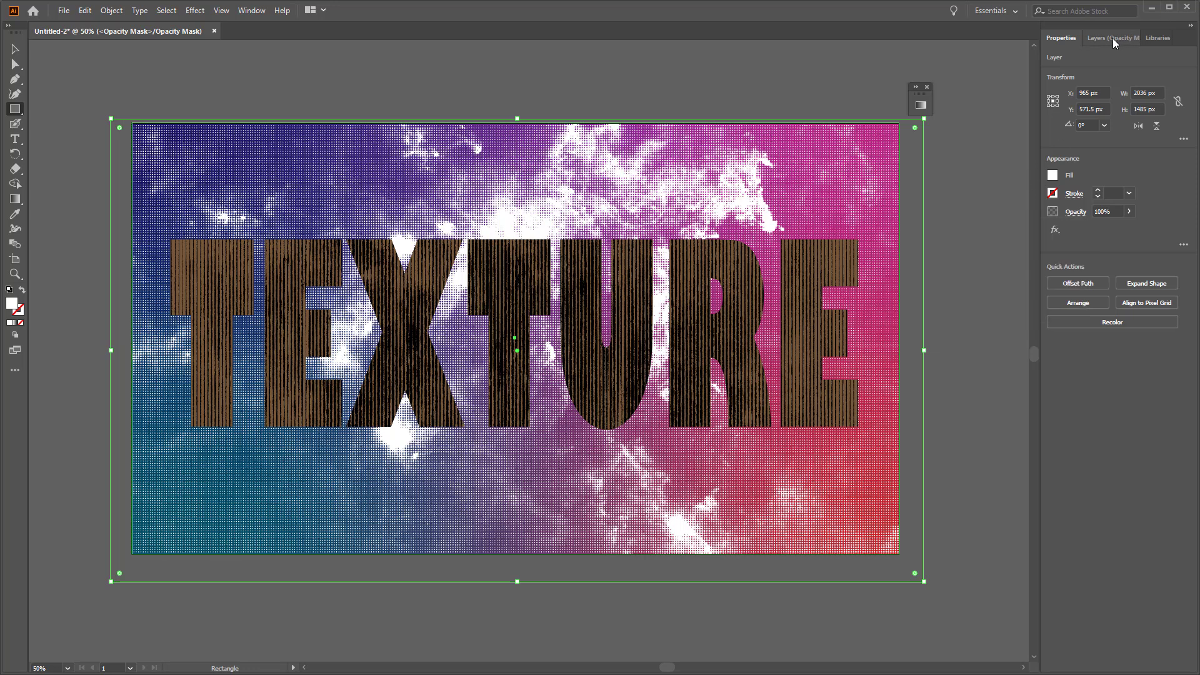
pyautogui.click(1101, 38)
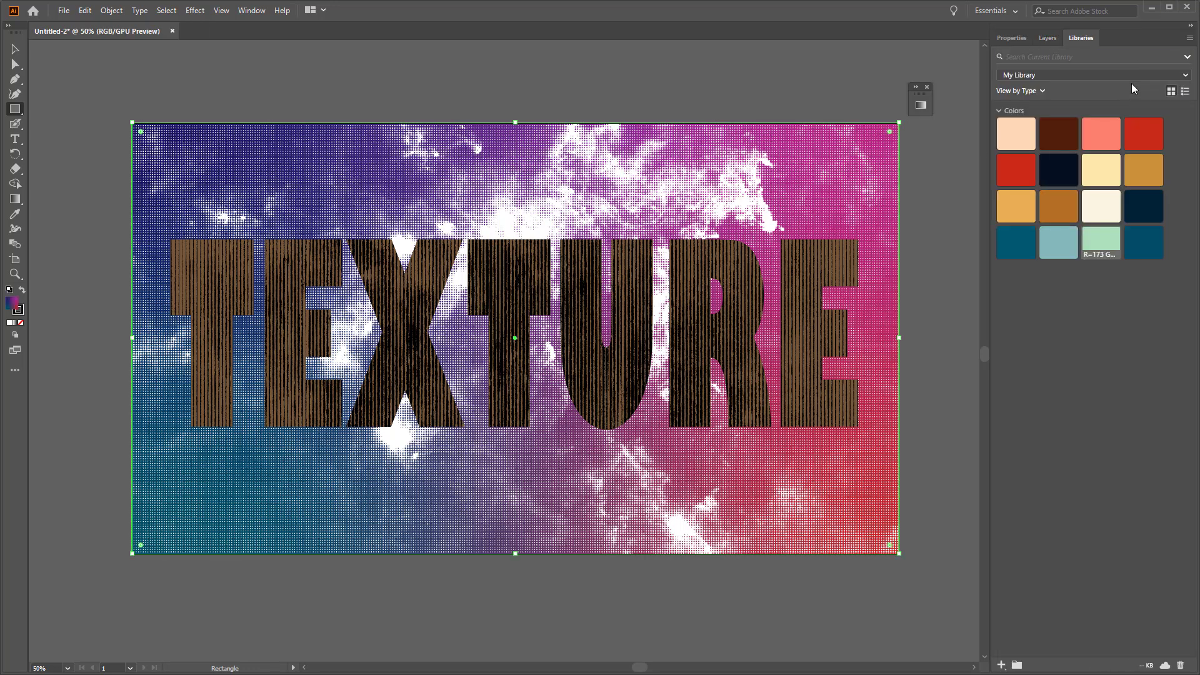
pyautogui.click(1047, 39)
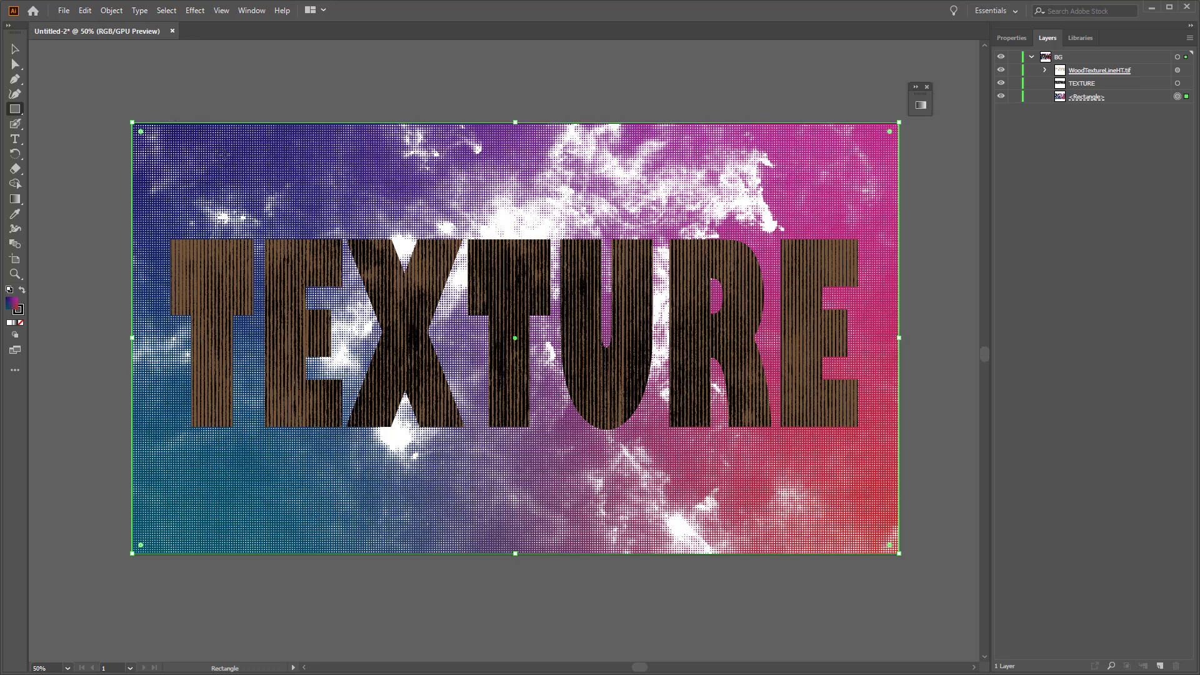
# Step: Draw a blue rectangle about 1963 by 1117 px around the artboard and place it beneath the masked gradient rectangle
pyautogui.moveTo(120, 115); pyautogui.dragTo(905, 560)
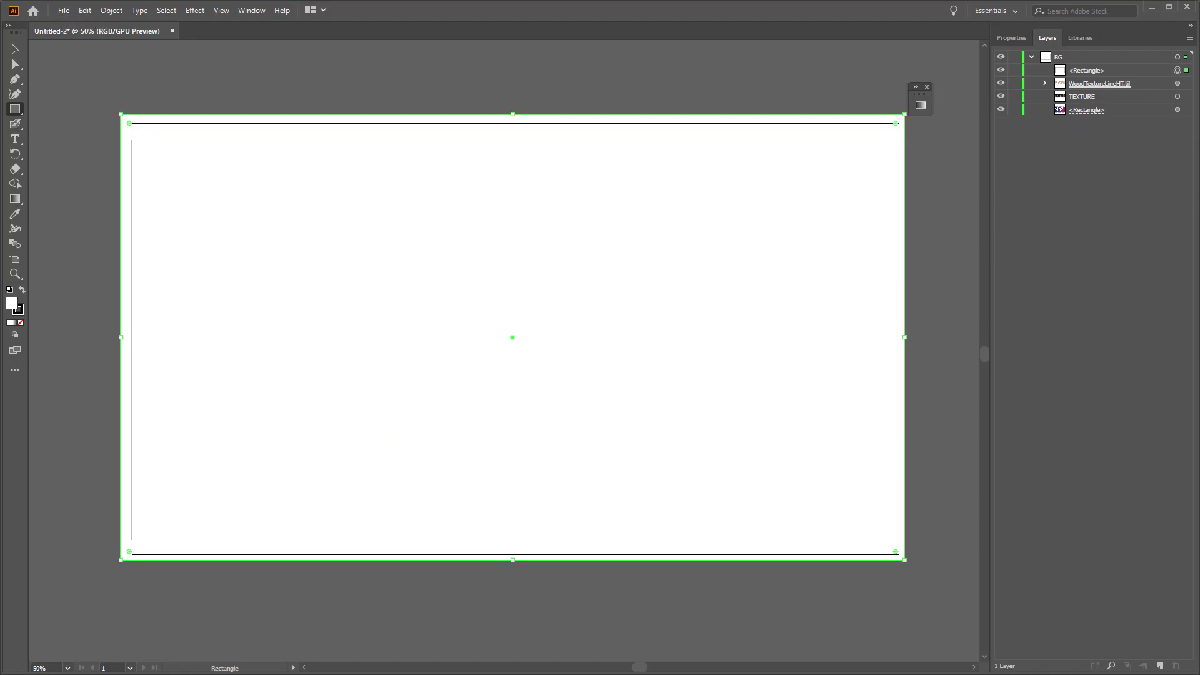
pyautogui.click(1004, 38)
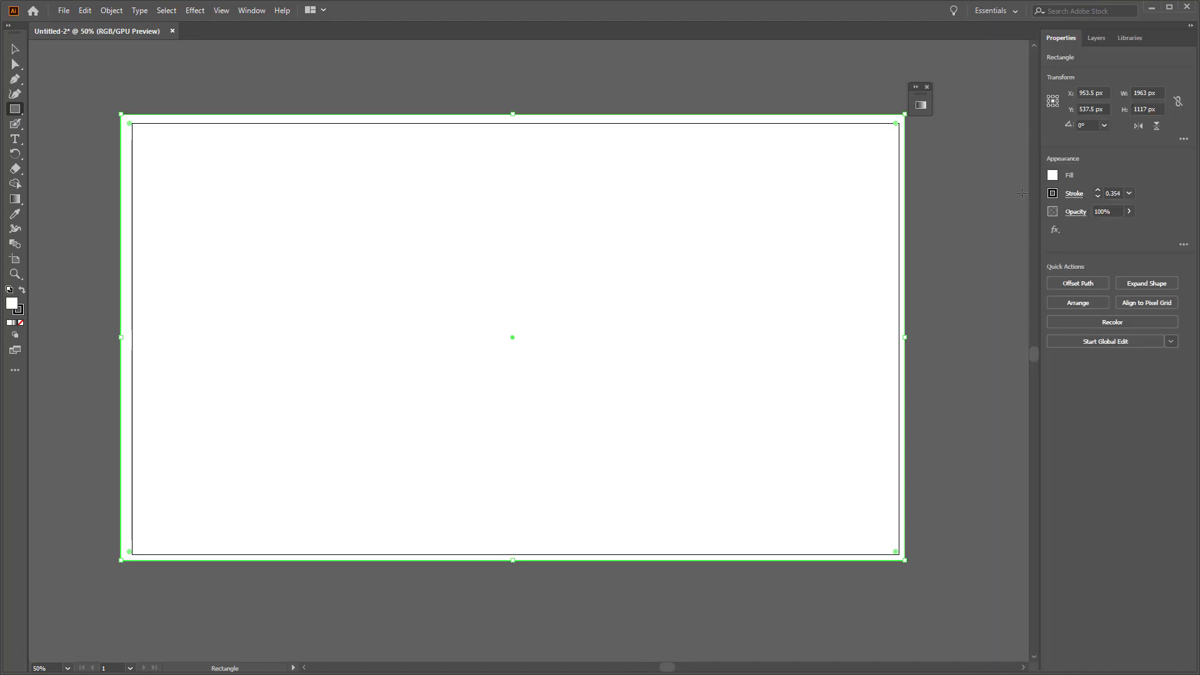
pyautogui.click(1054, 175)
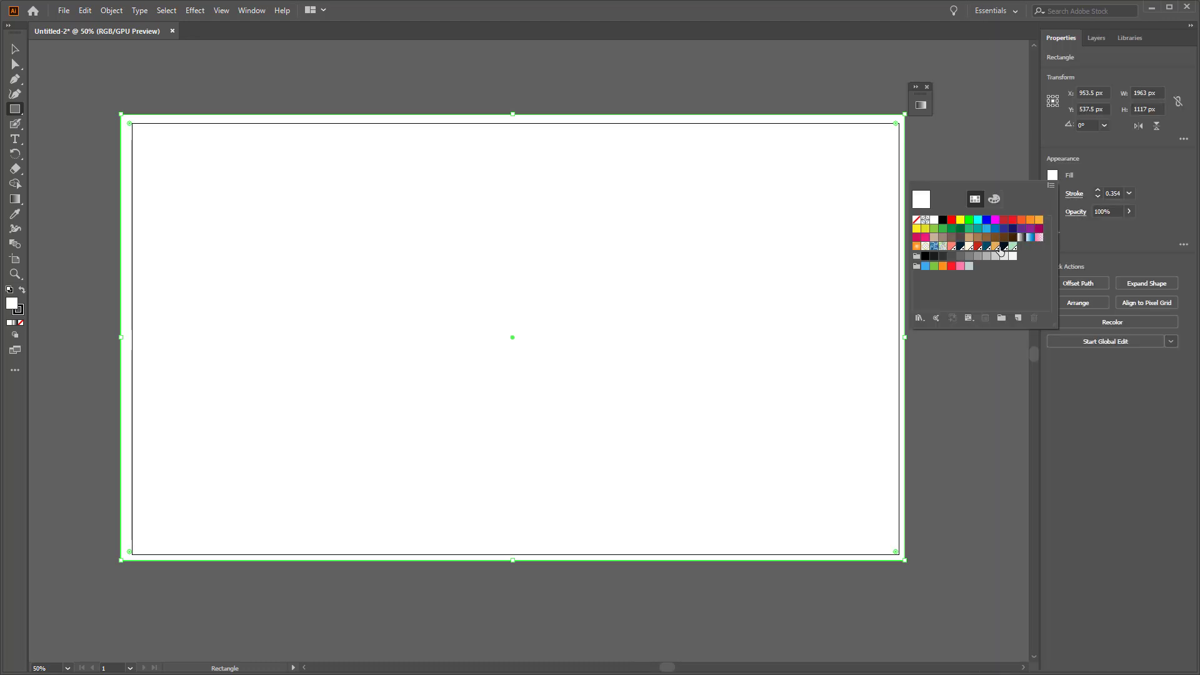
pyautogui.click(1012, 230)
pyautogui.click(1004, 229)
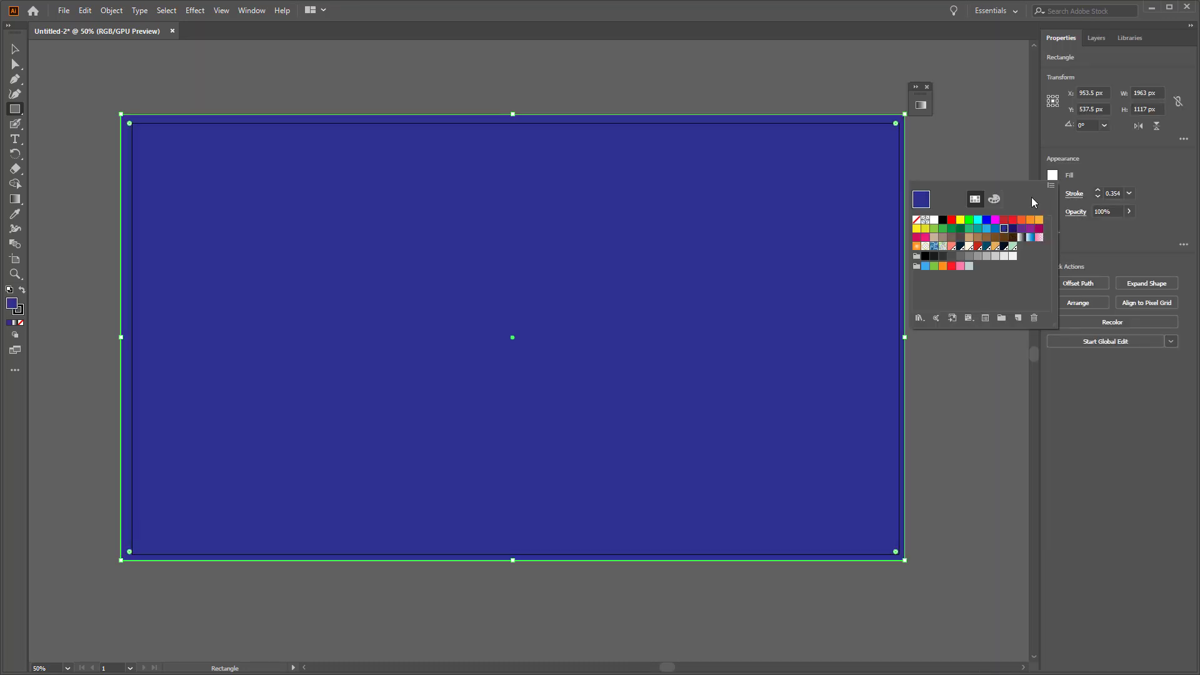
pyautogui.click(1098, 38)
pyautogui.moveTo(1075, 71); pyautogui.dragTo(1076, 116)
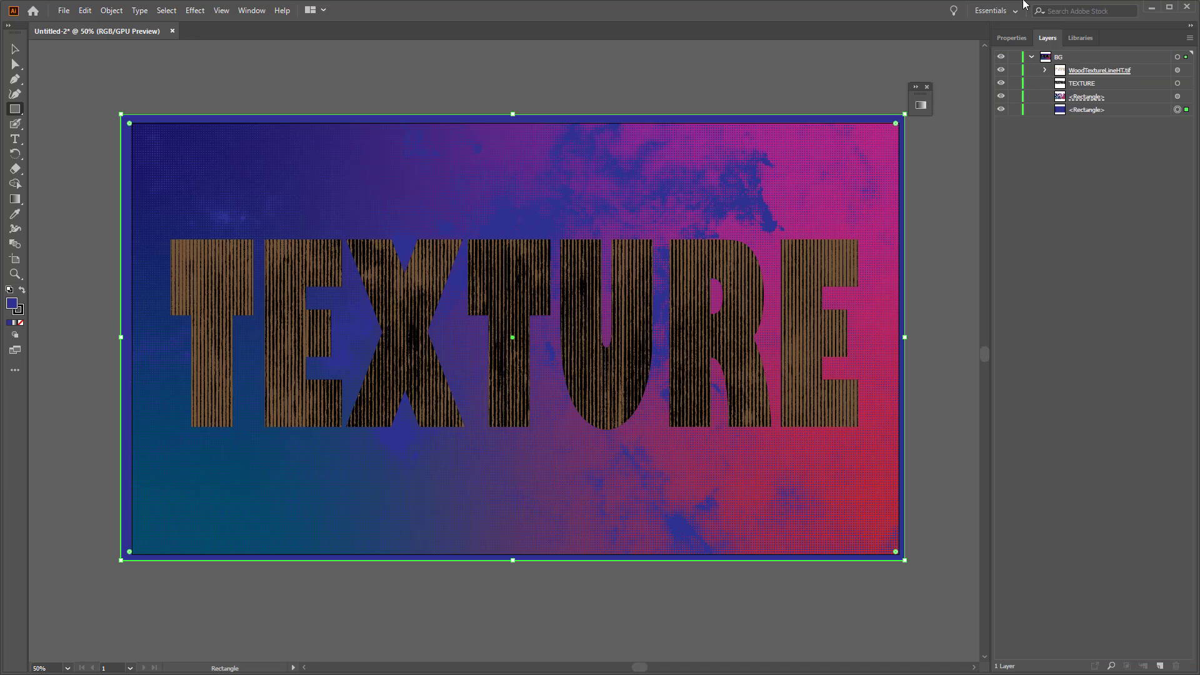
# Step: Try several swatch fills on the backing rectangle, including dark navy, teal and red, and settle on cream R=251 G=244 B=226
pyautogui.click(1157, 110)
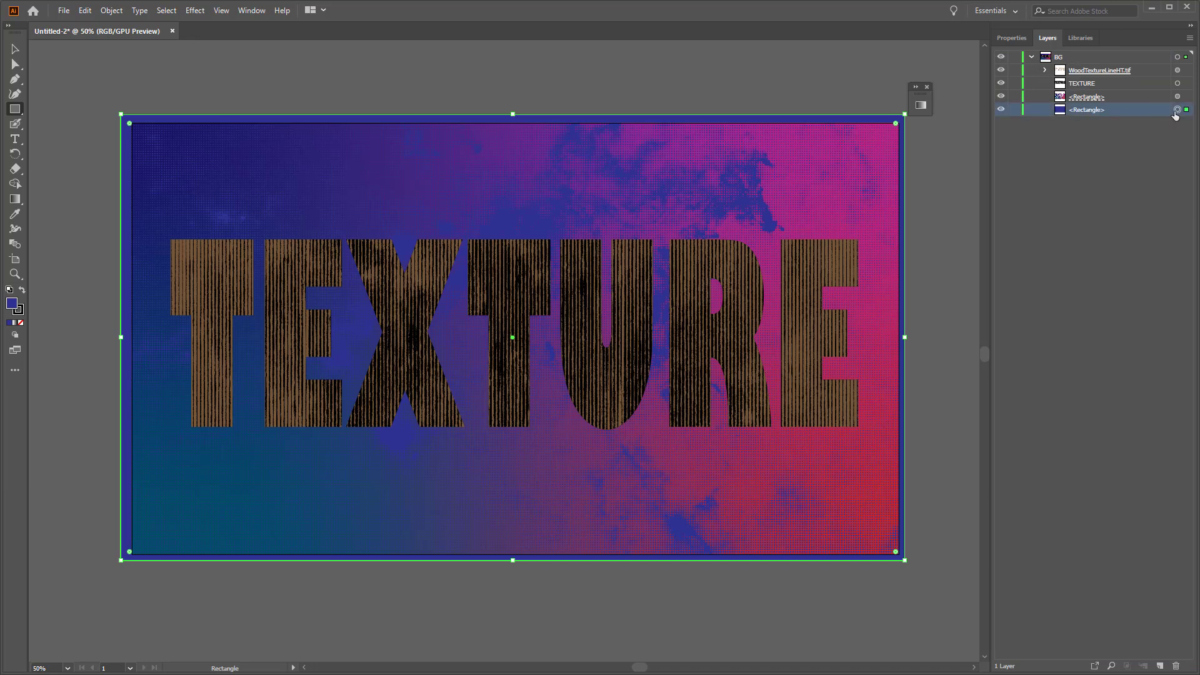
pyautogui.click(1014, 37)
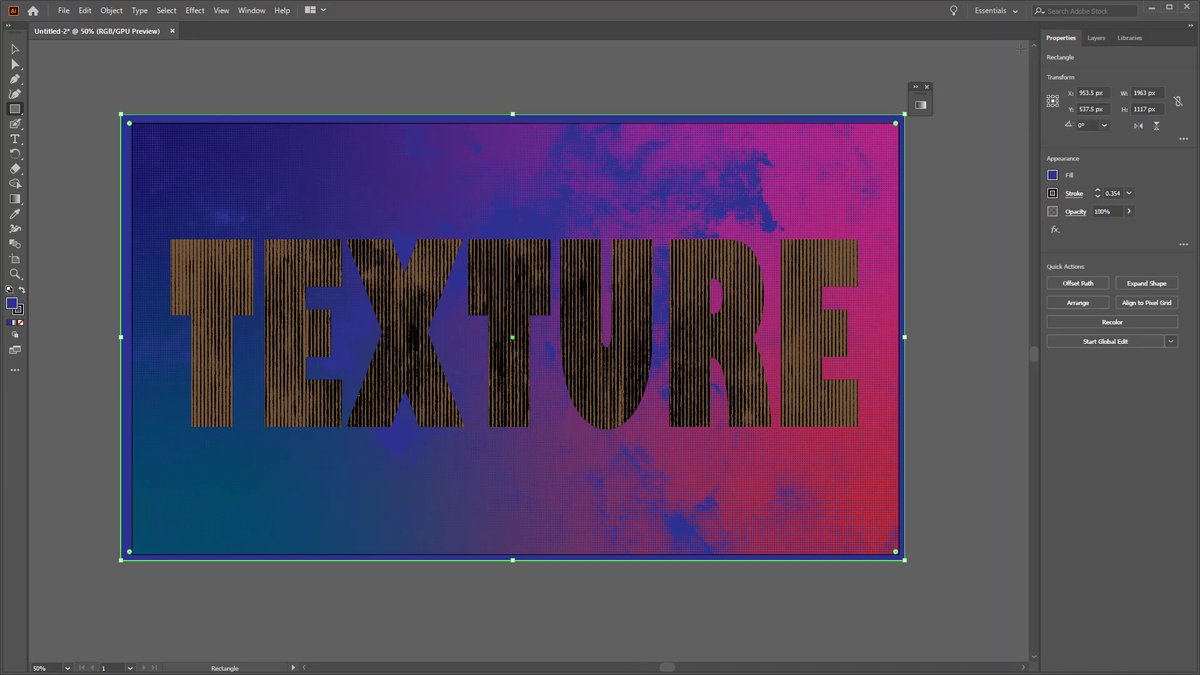
pyautogui.click(1053, 175)
pyautogui.click(1004, 247)
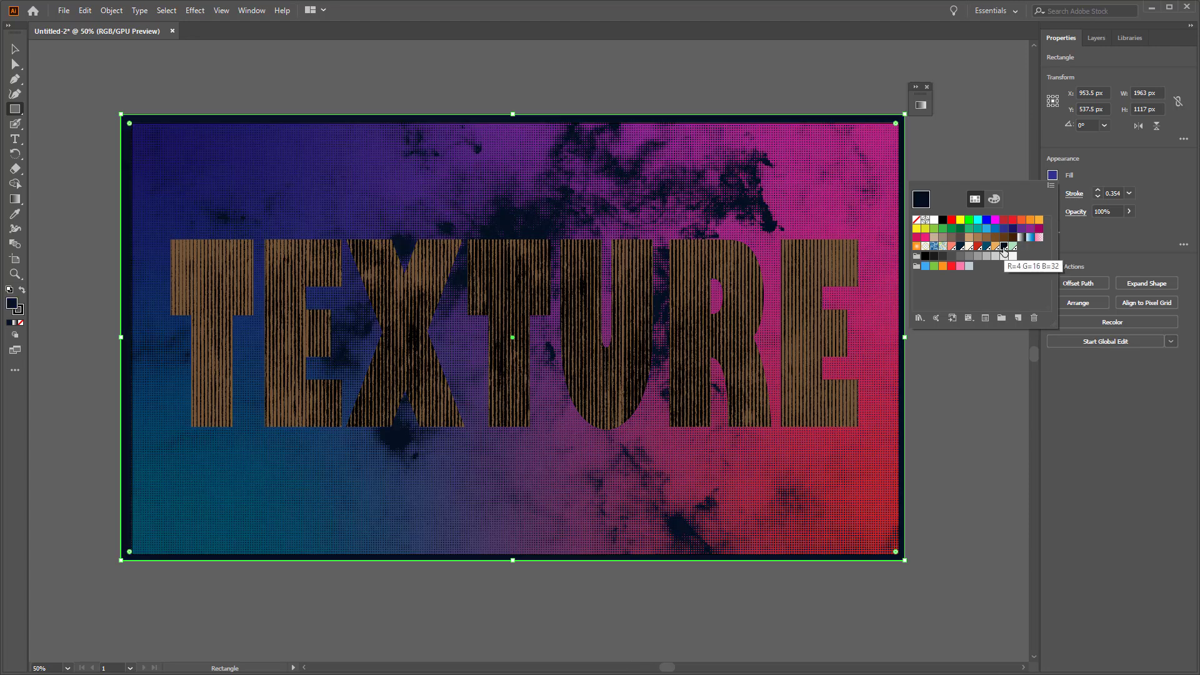
pyautogui.click(994, 247)
pyautogui.click(986, 247)
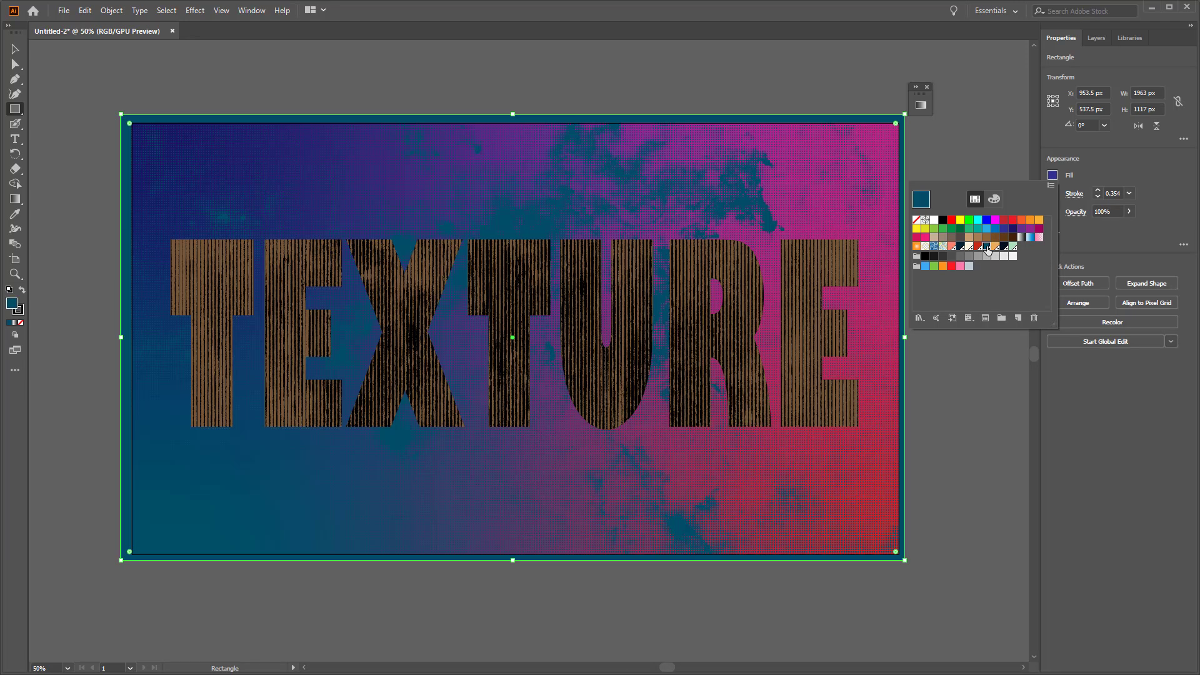
pyautogui.click(978, 246)
pyautogui.click(968, 247)
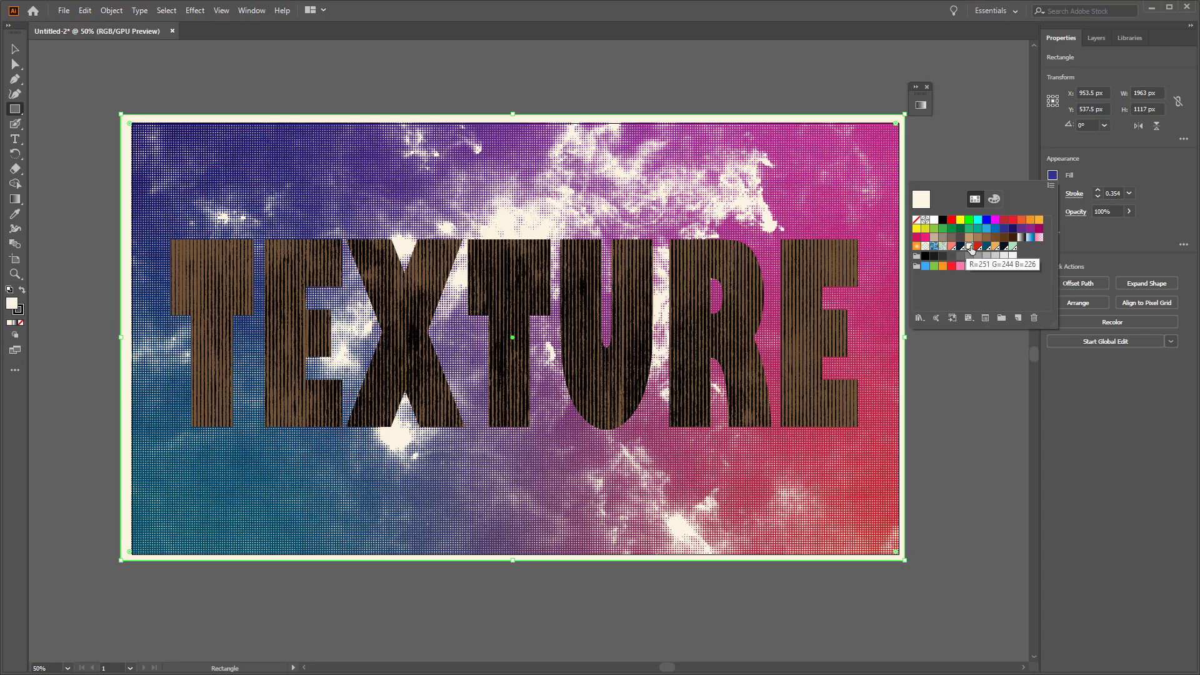
pyautogui.click(979, 247)
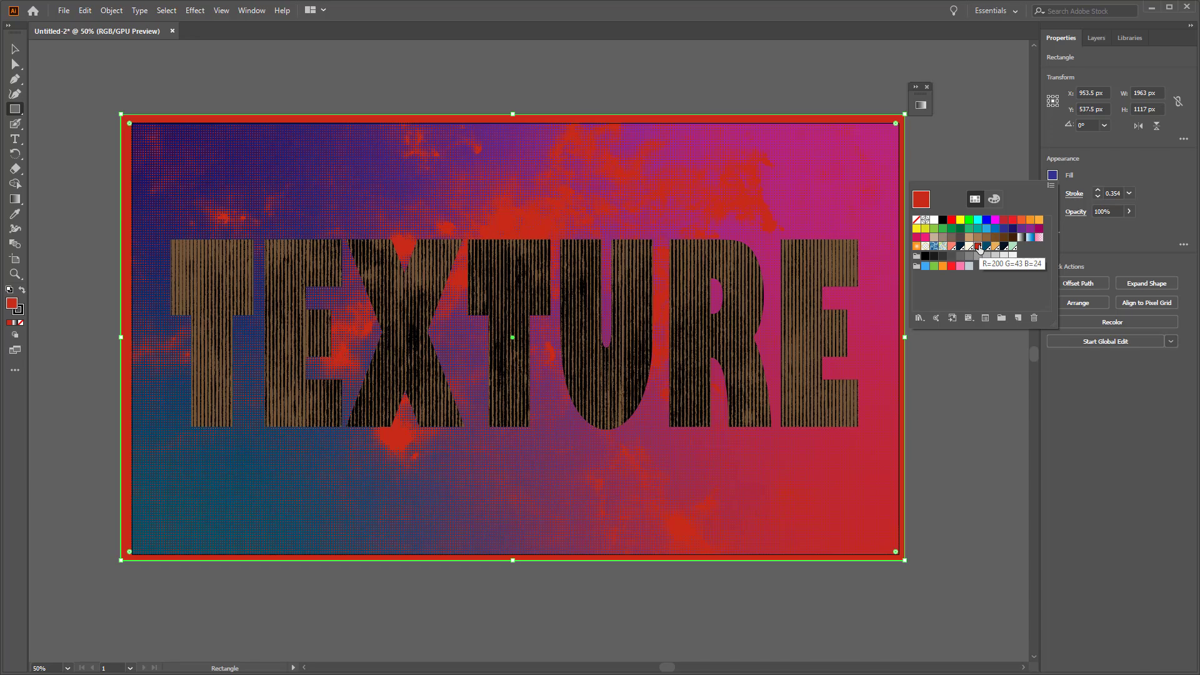
pyautogui.click(968, 247)
pyautogui.click(961, 247)
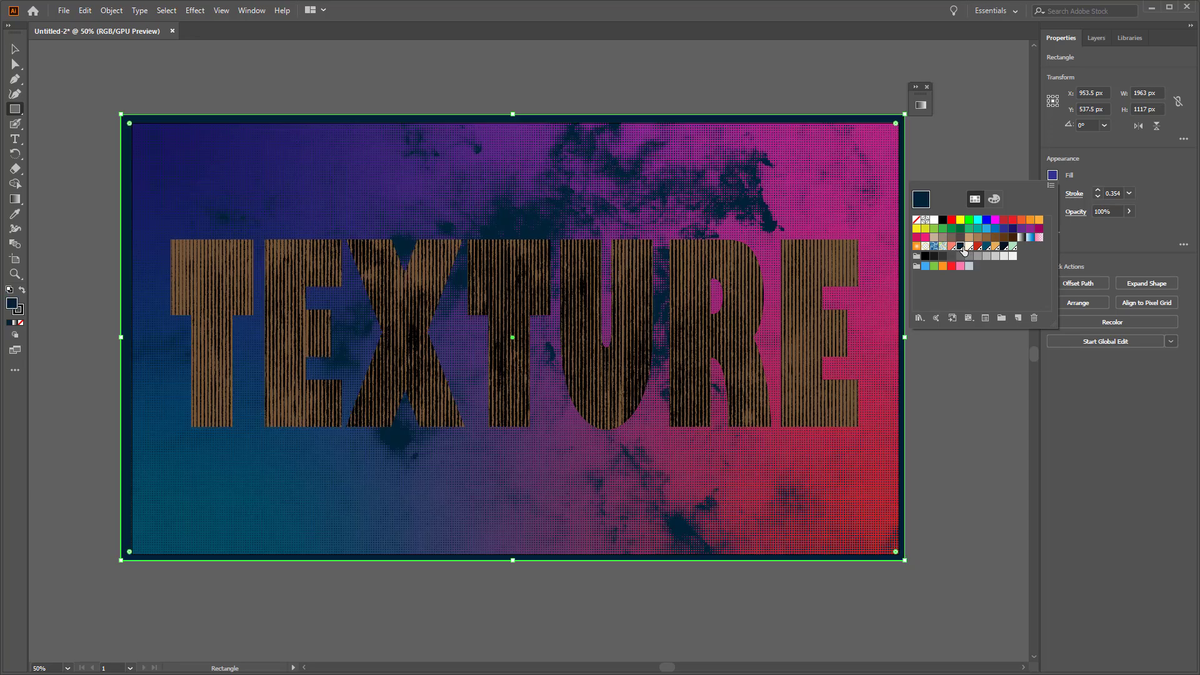
pyautogui.click(968, 248)
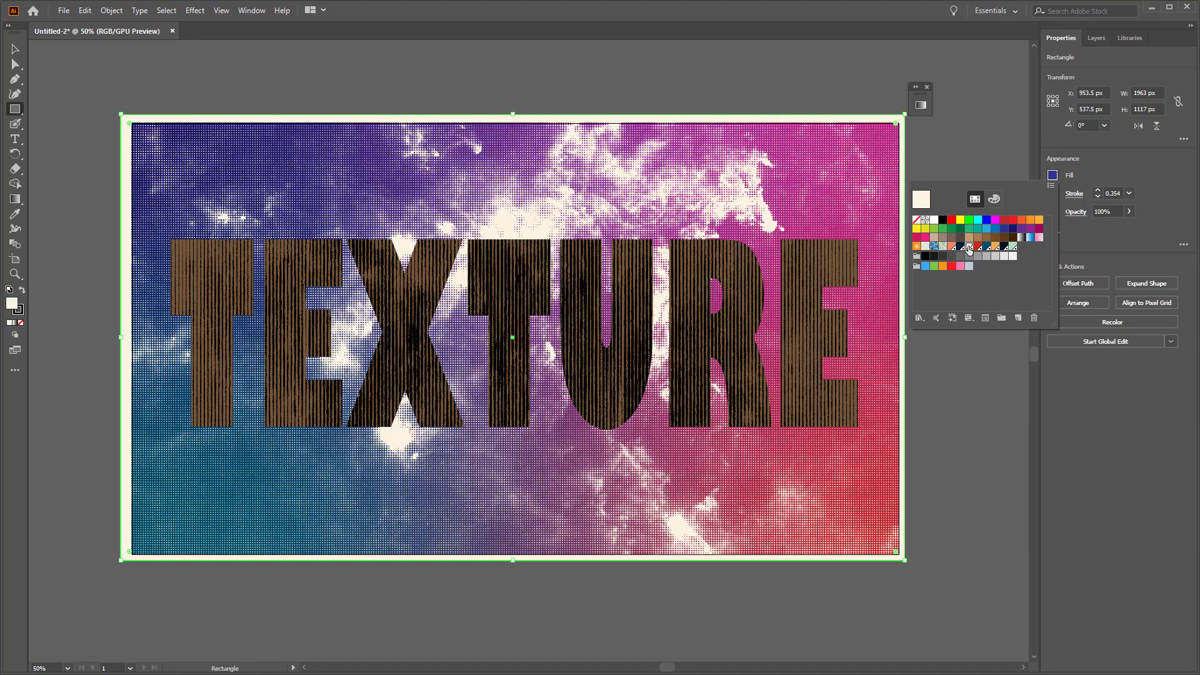
# Step: Try coral, purple, navy and mid-blue swatch fills on the backing rectangle, and settle on light blue
pyautogui.click(951, 247)
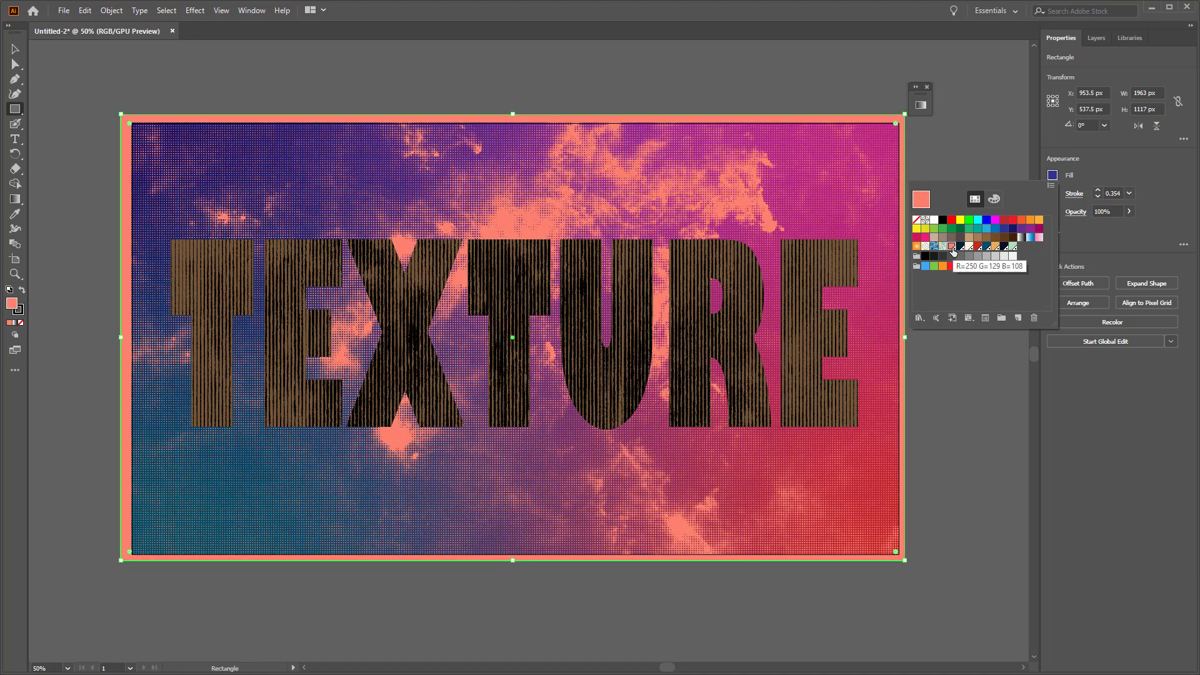
pyautogui.click(1030, 229)
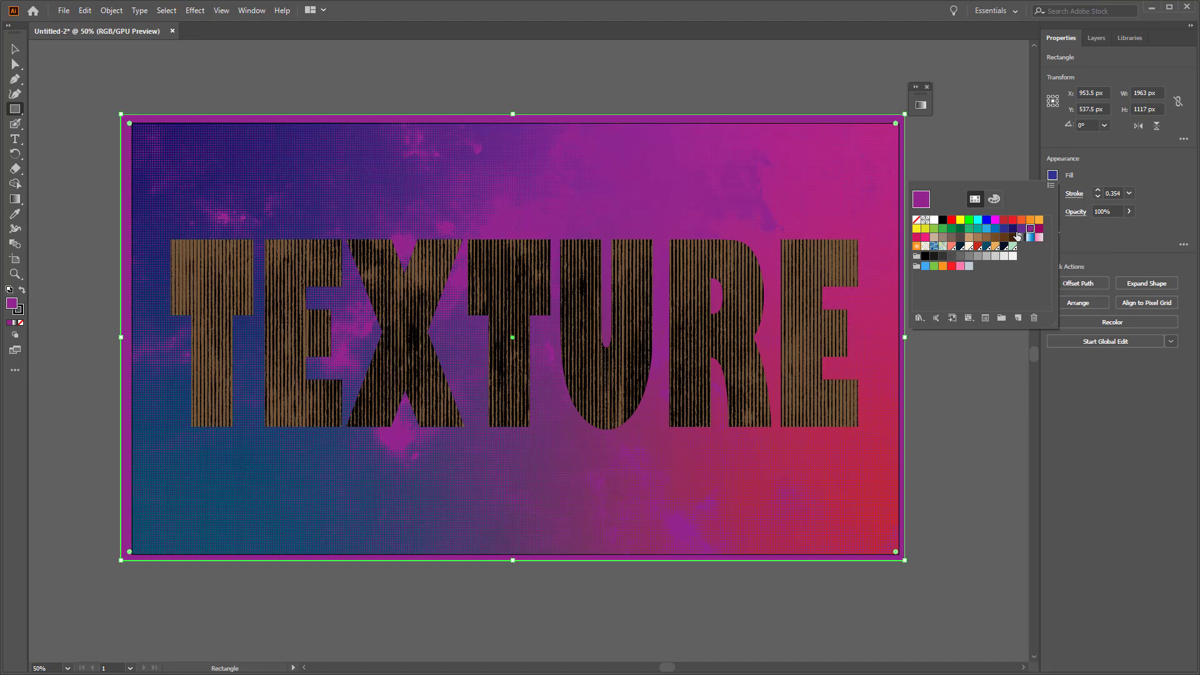
pyautogui.click(1013, 229)
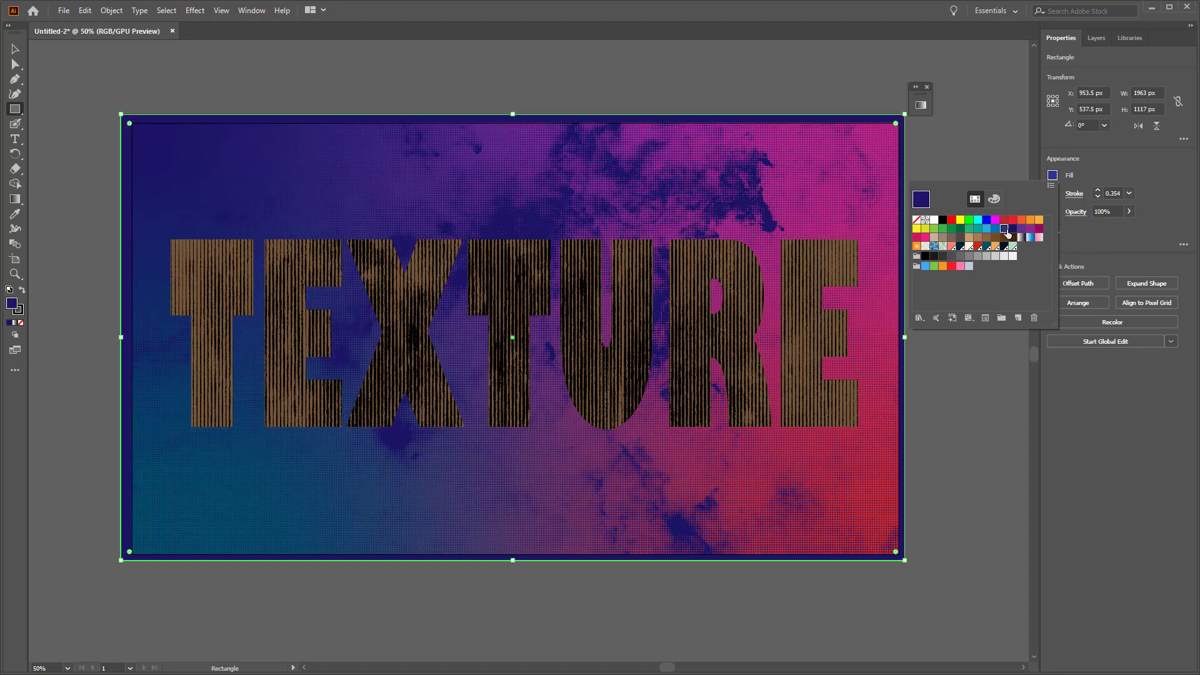
pyautogui.click(1004, 230)
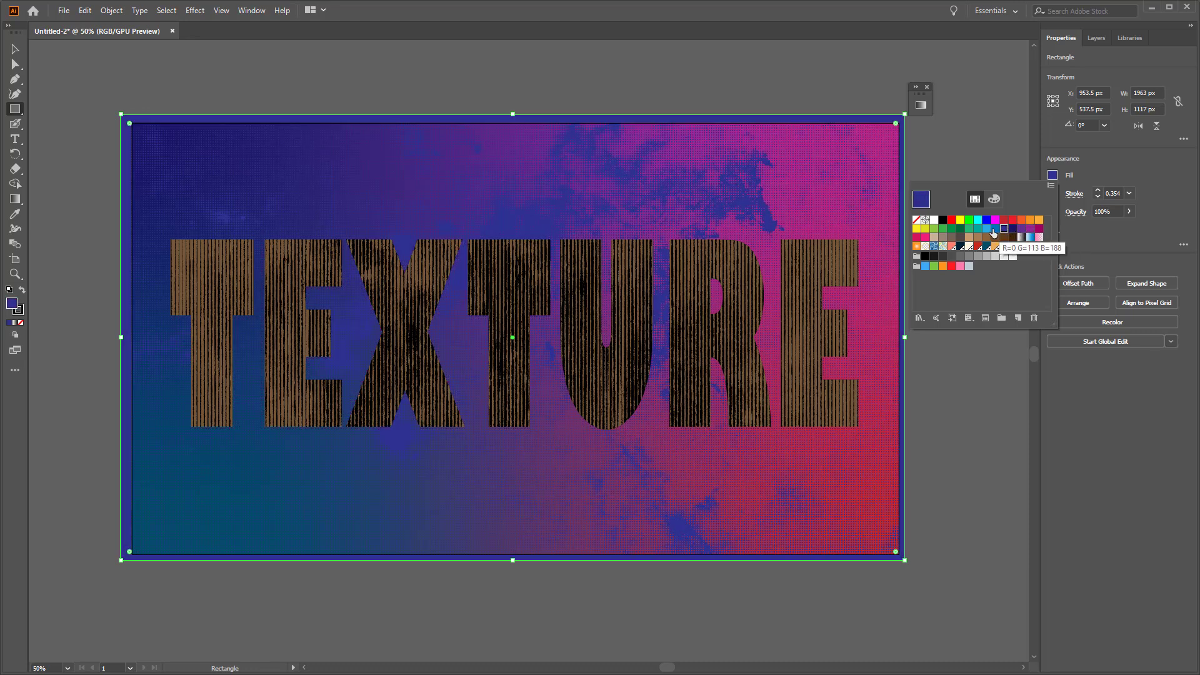
pyautogui.click(996, 230)
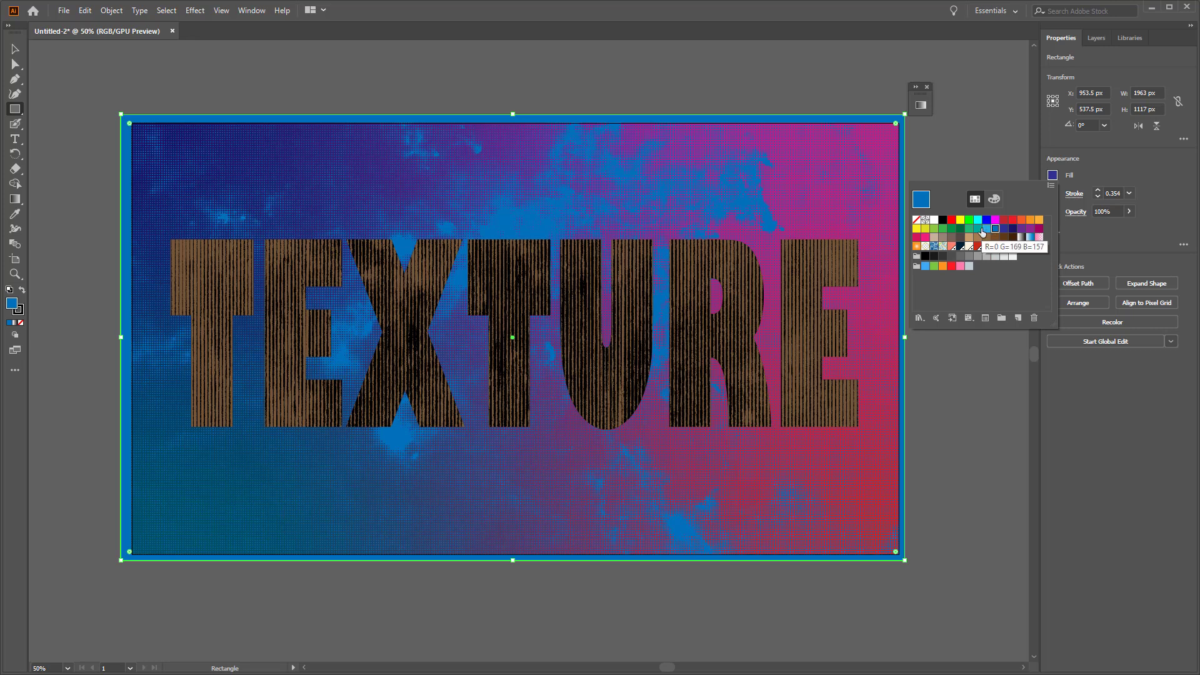
pyautogui.click(988, 230)
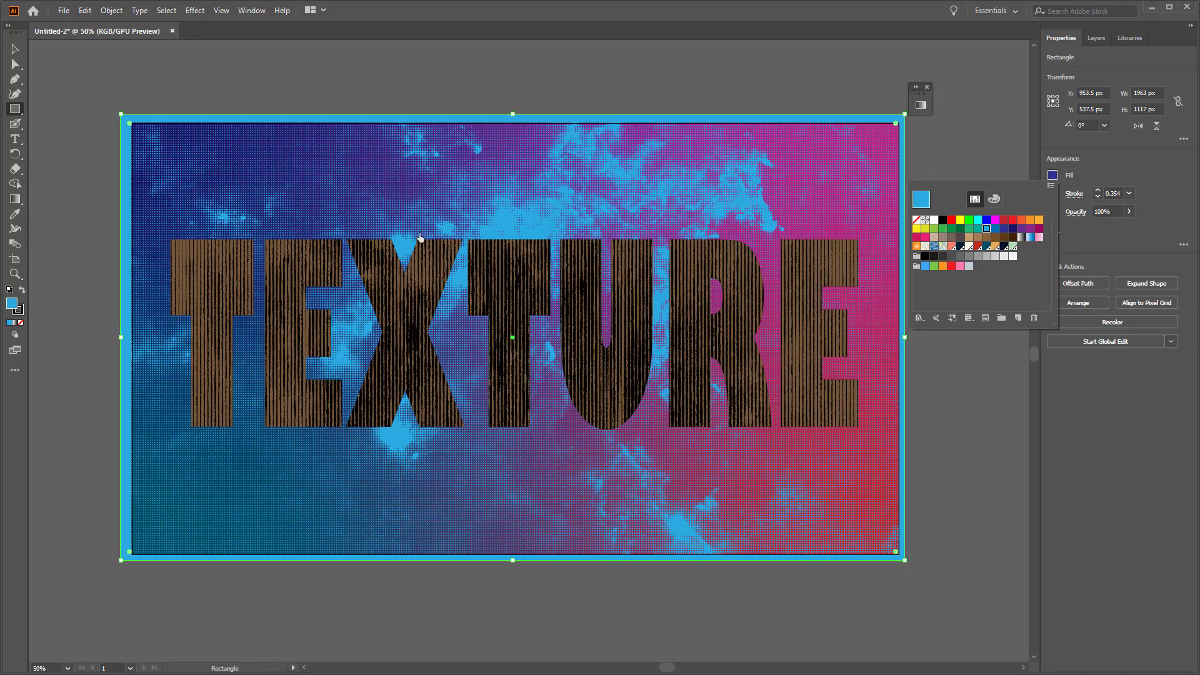
pyautogui.click(993, 145)
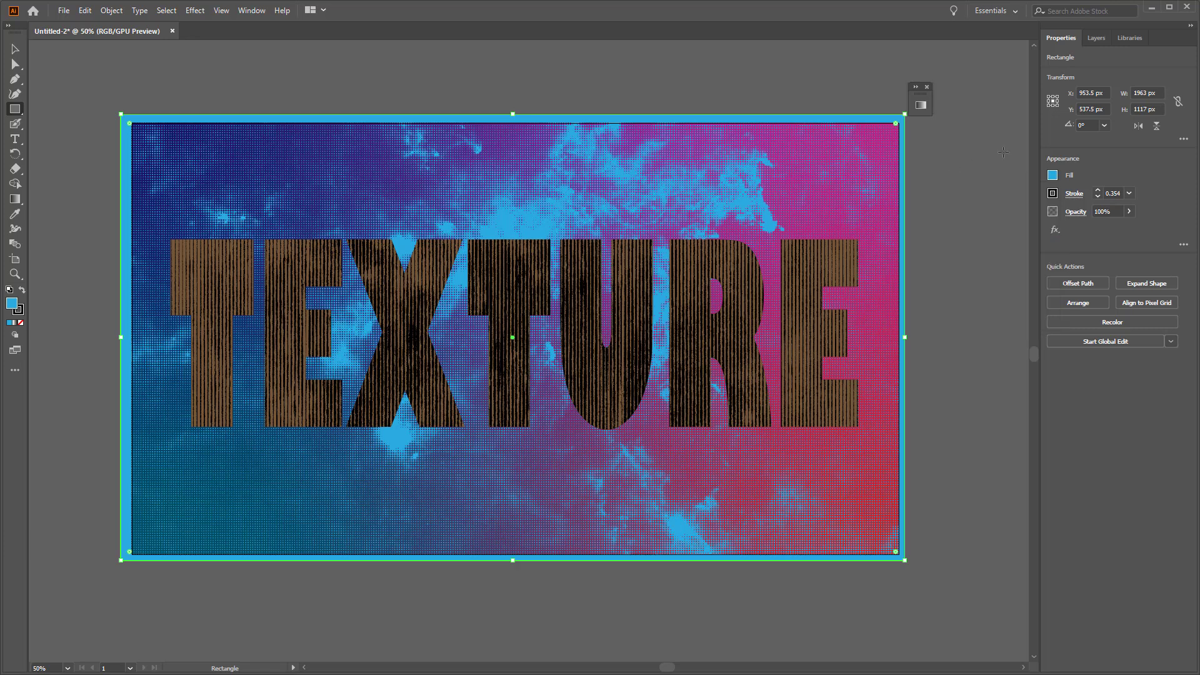
# Step: Duplicate the TEXTURE text in place at the front of the BG layer, above the wood texture
pyautogui.click(1102, 40)
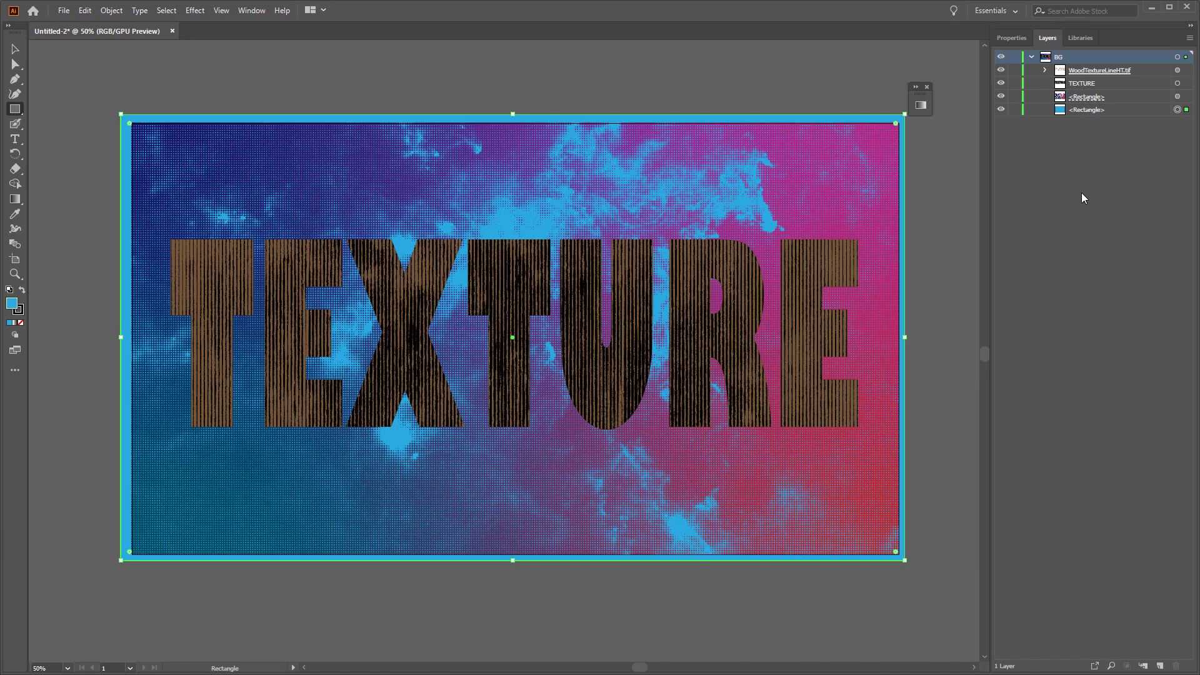
pyautogui.click(1100, 84)
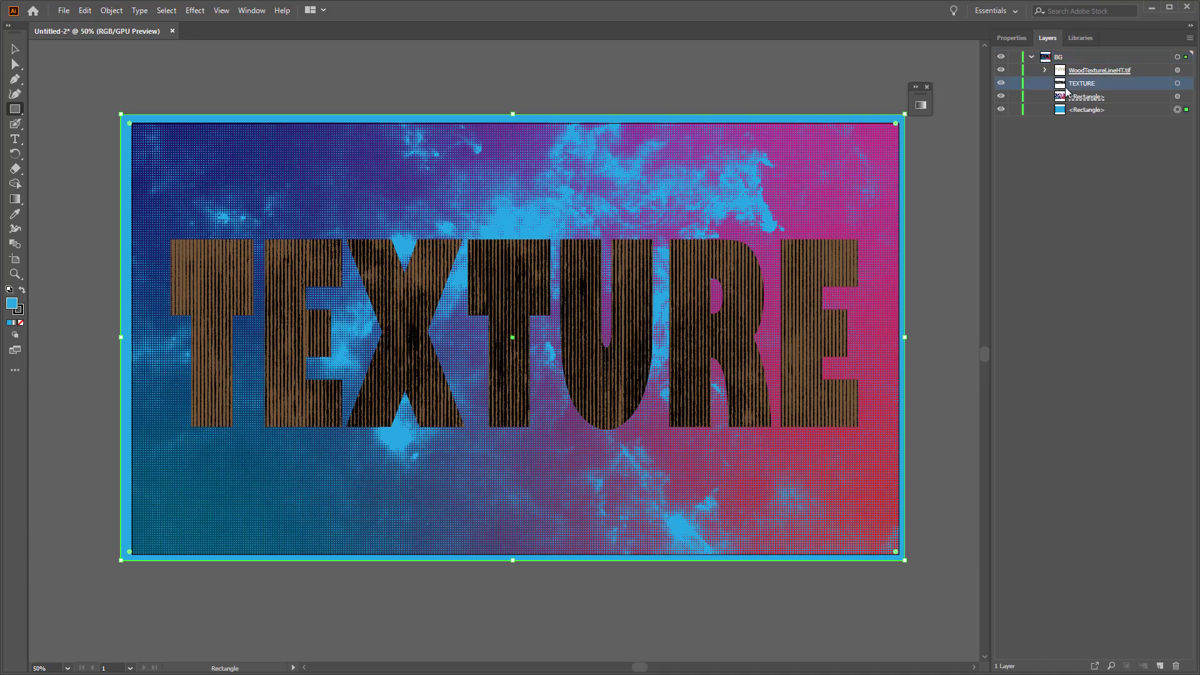
pyautogui.click(1176, 84)
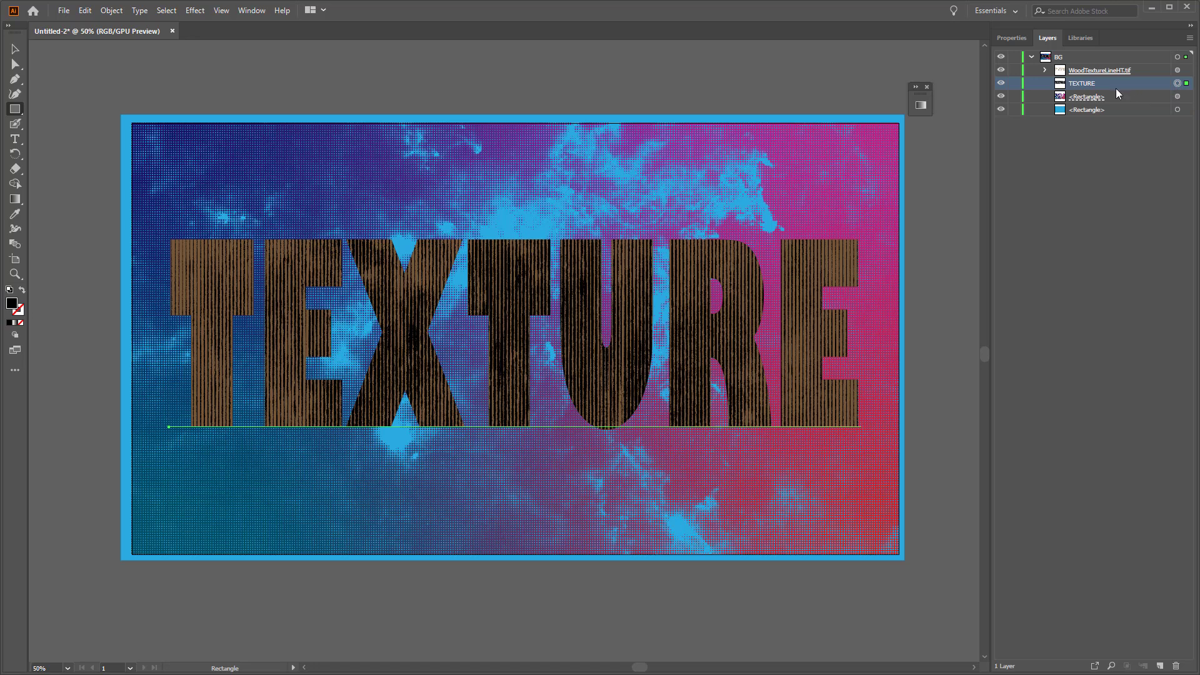
pyautogui.hotkey('ctrl', 'c')
pyautogui.hotkey('ctrl', 'f')
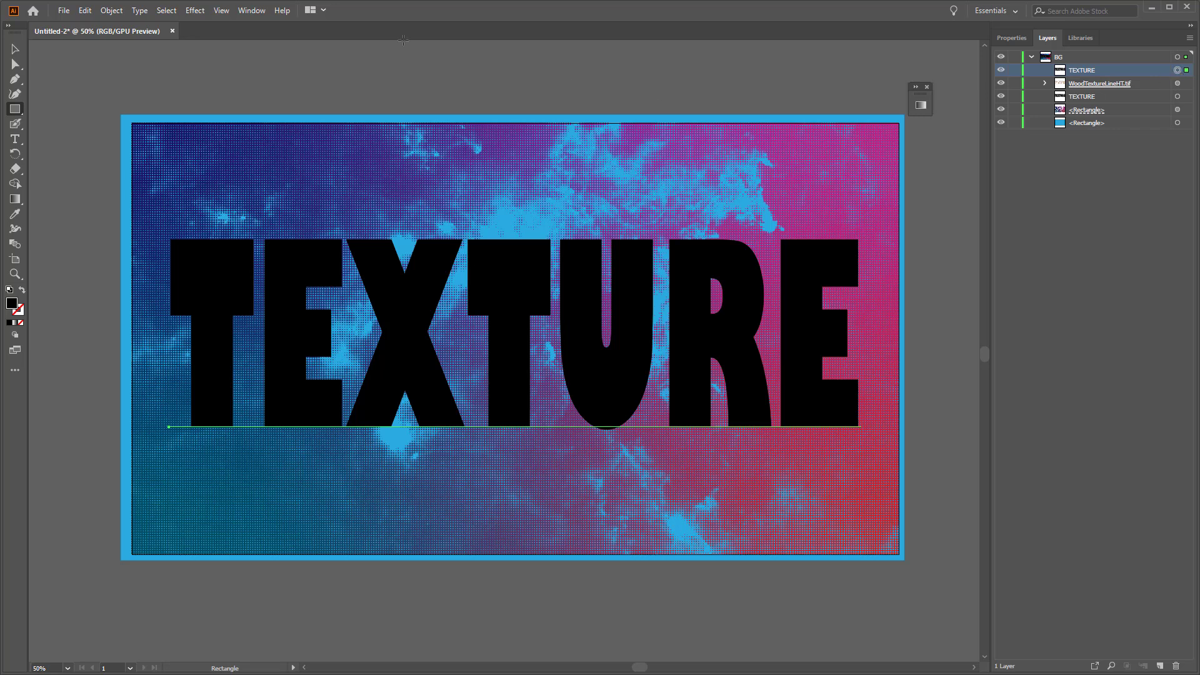
# Step: Convert the duplicated TEXTURE text to outlines and highlight the outlined group in the layer list
pyautogui.click(123, 13)
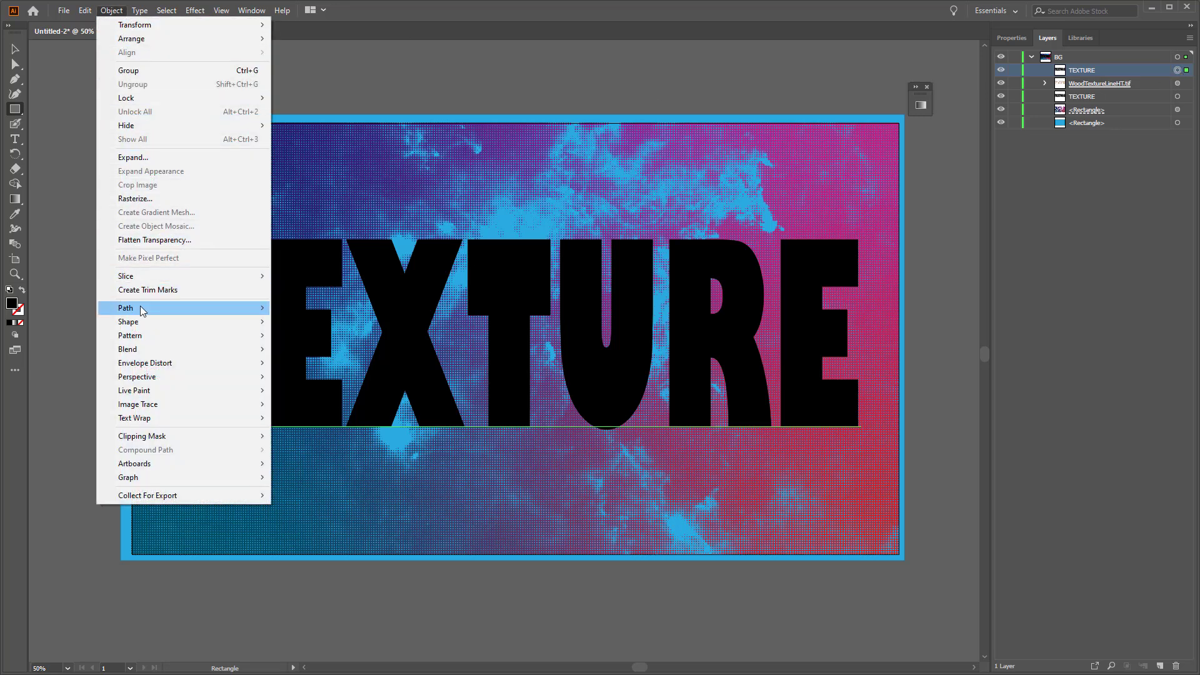
pyautogui.moveTo(139, 10)
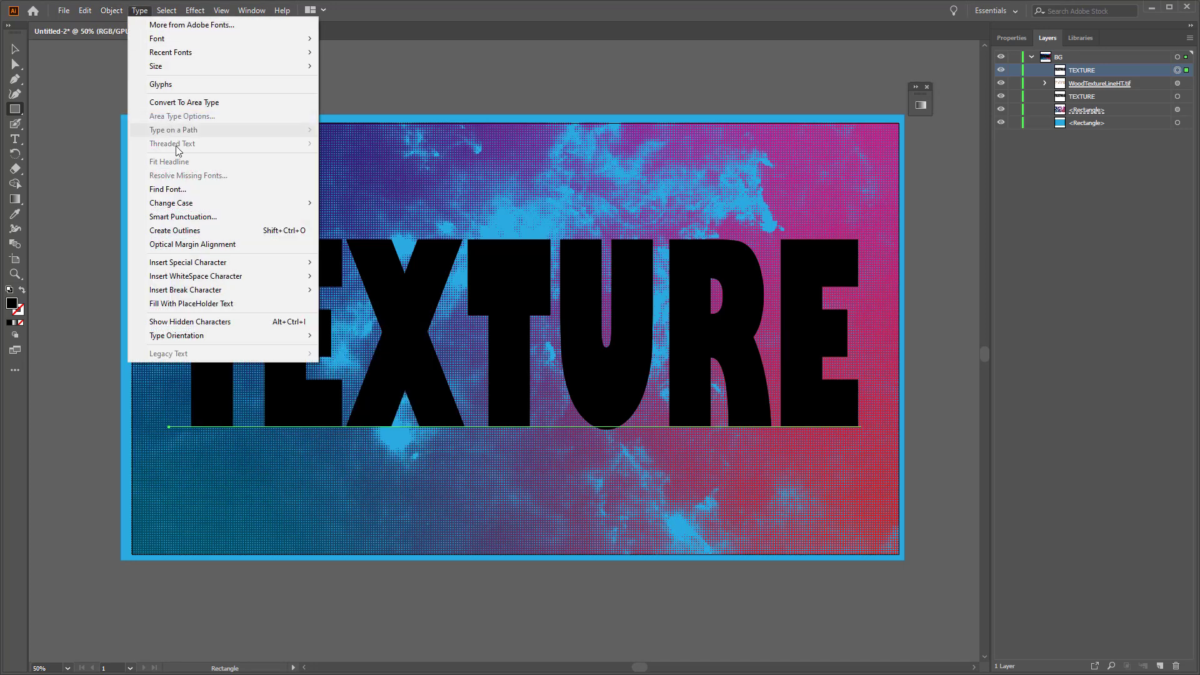
pyautogui.click(205, 231)
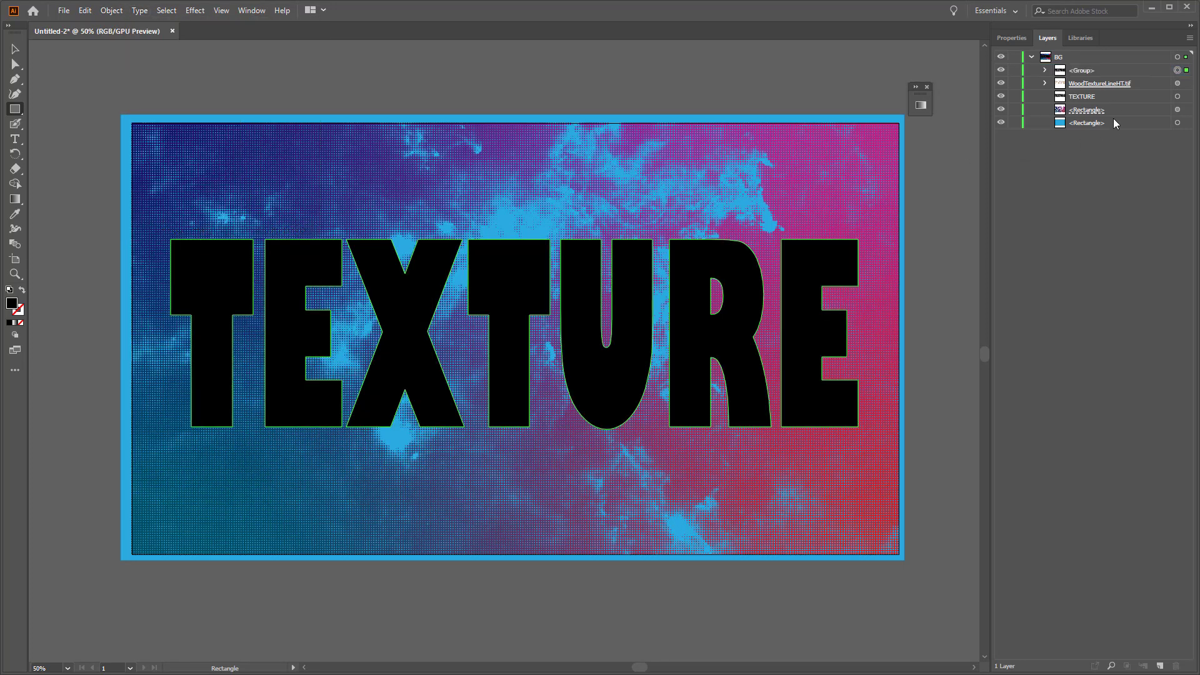
pyautogui.click(1109, 70)
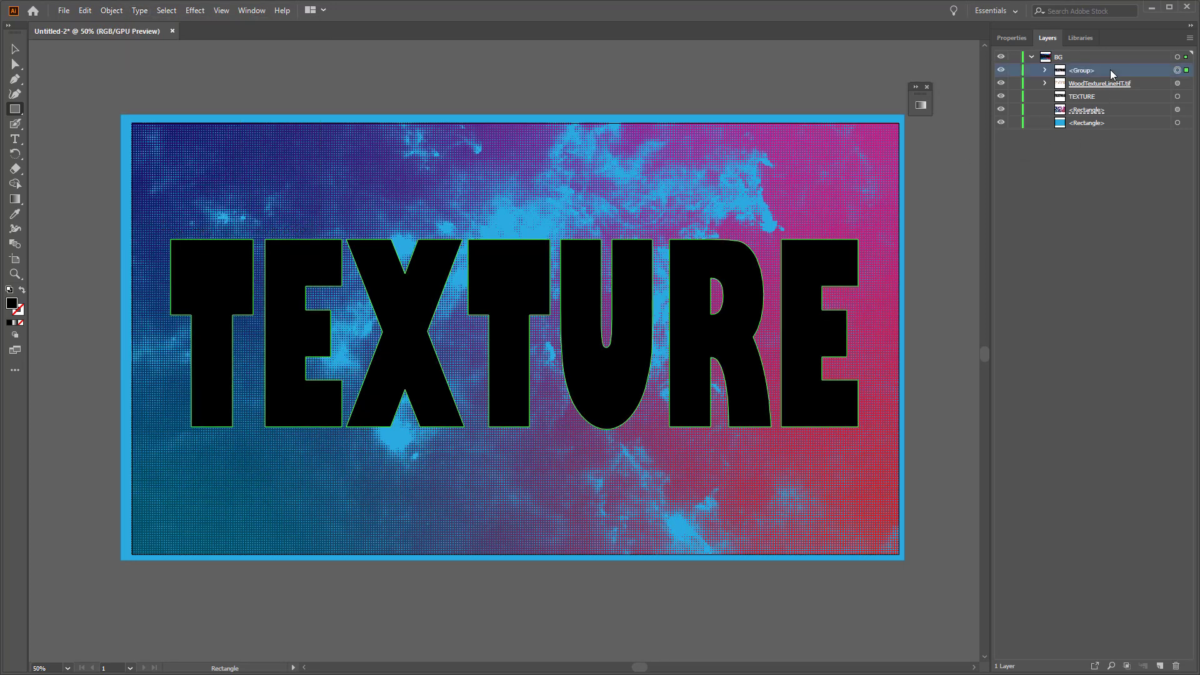
# Step: Give the outlined TEXTURE group a white stroke and no fill
pyautogui.click(1012, 38)
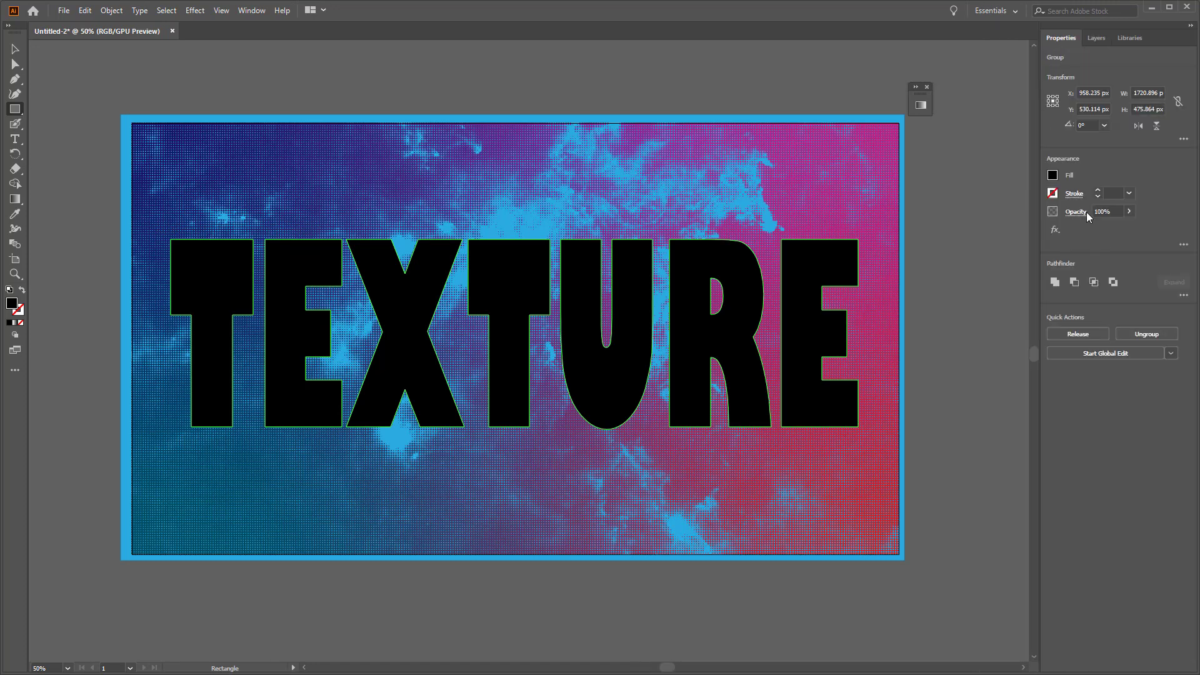
pyautogui.click(1054, 195)
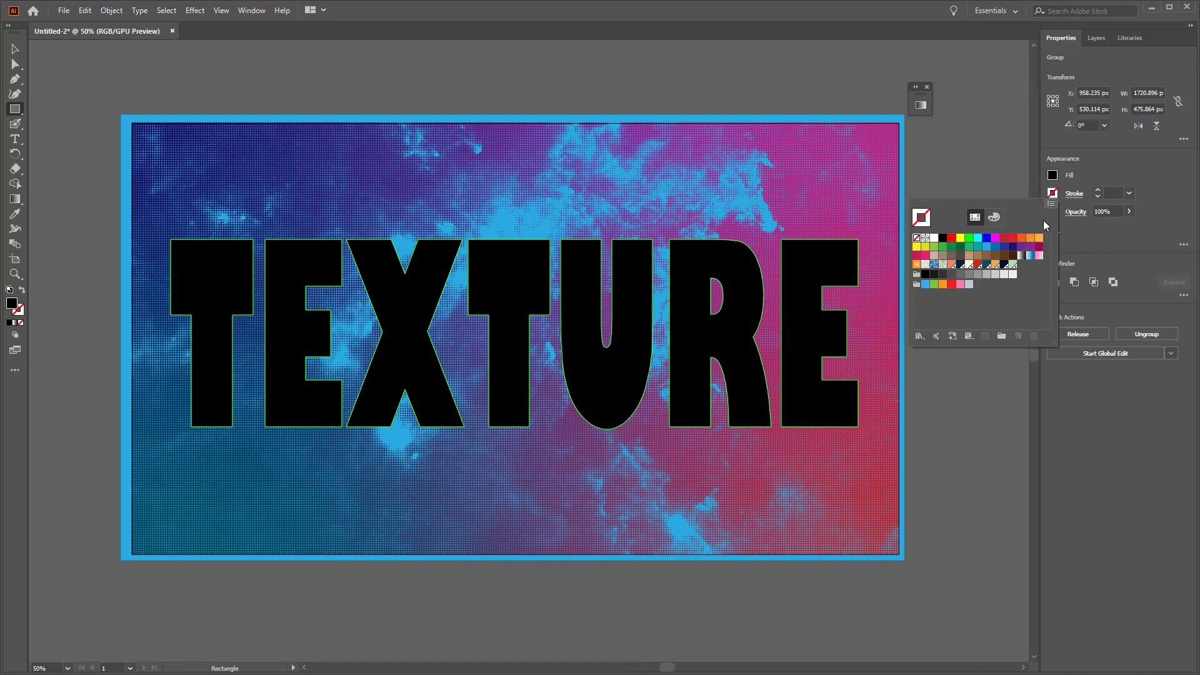
pyautogui.click(933, 243)
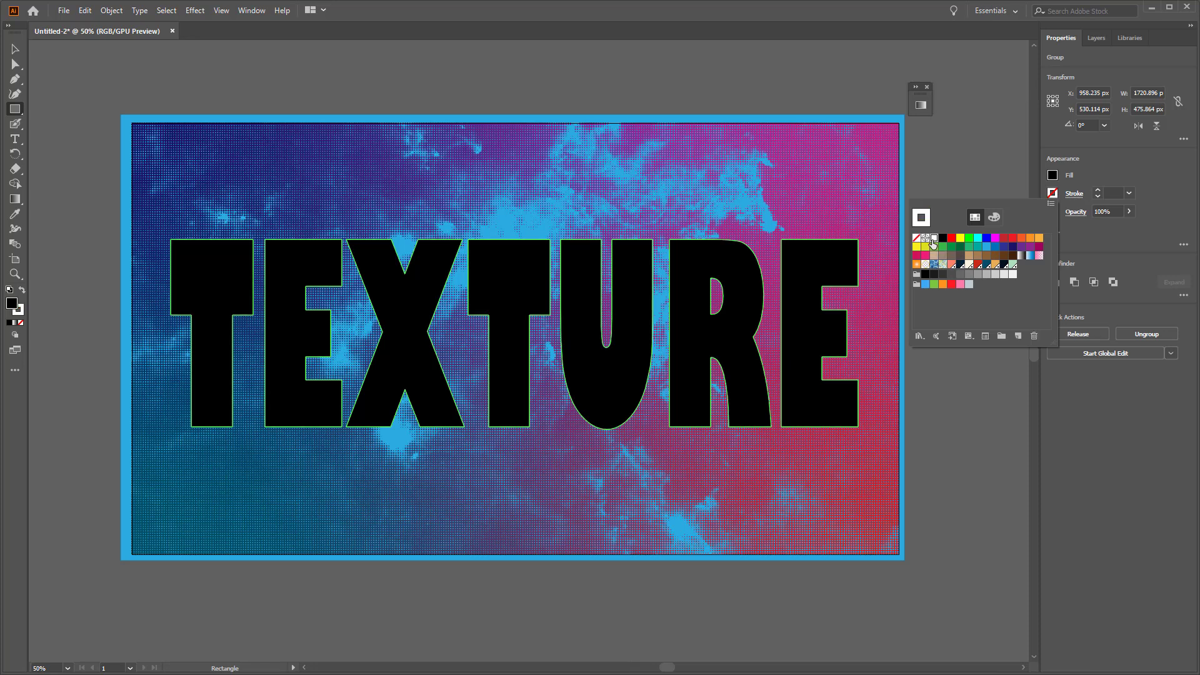
pyautogui.click(1053, 176)
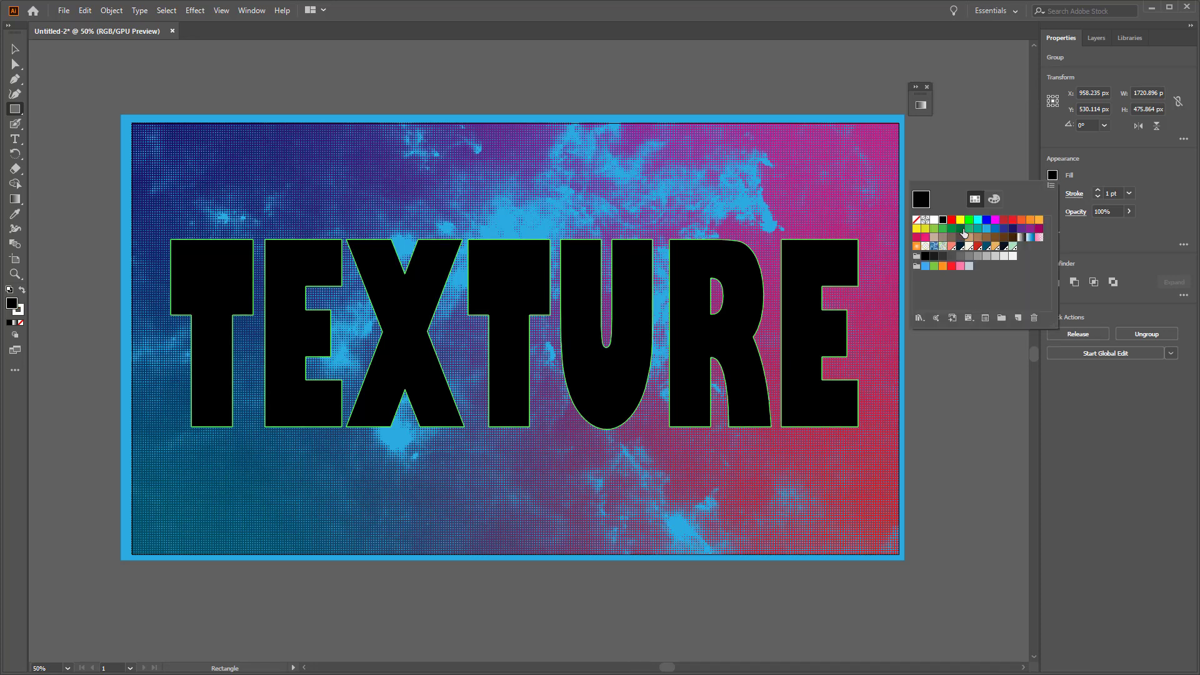
pyautogui.click(916, 222)
# Step: Set the lettering outline's stroke weight to 6 pt, align the stroke to the inside and deselect
pyautogui.click(1098, 191)
pyautogui.click(1098, 191)
pyautogui.click(1098, 191)
pyautogui.click(1097, 192)
pyautogui.click(1098, 191)
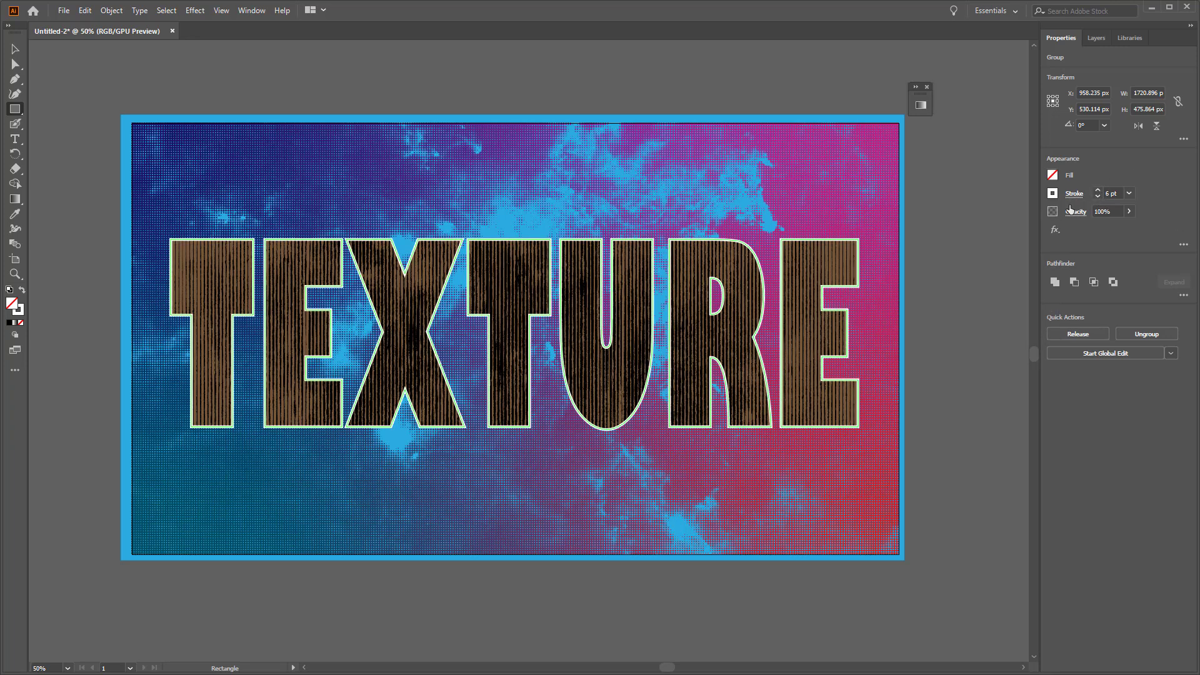
pyautogui.click(1072, 195)
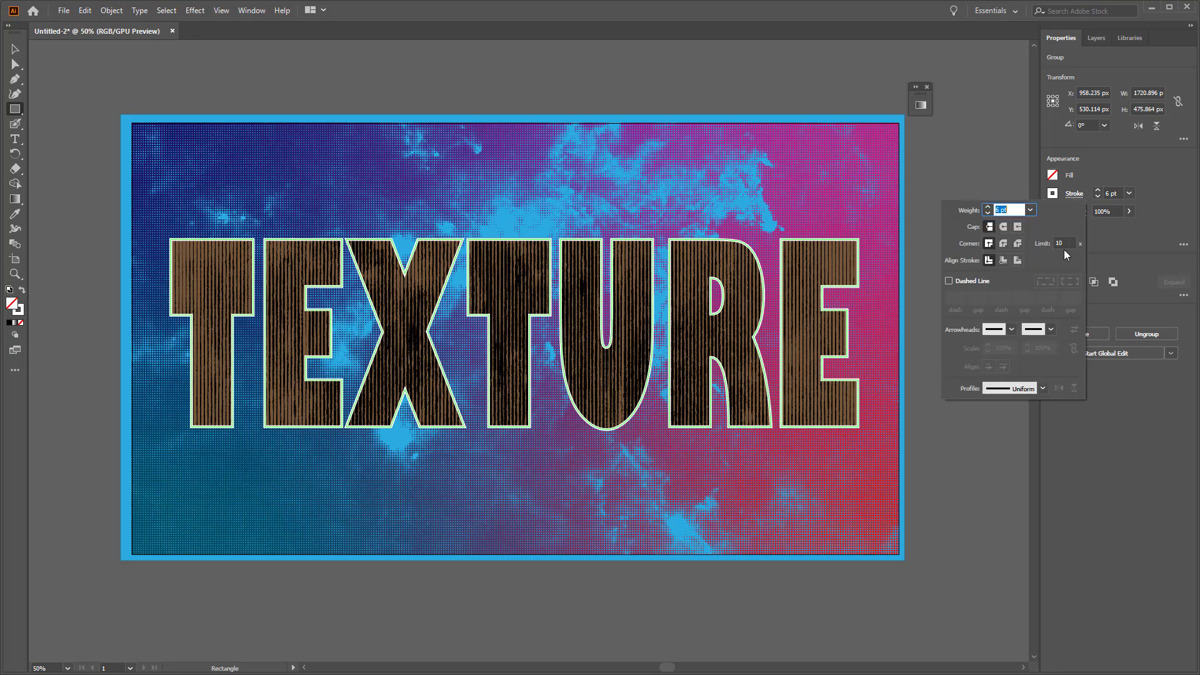
pyautogui.click(1003, 260)
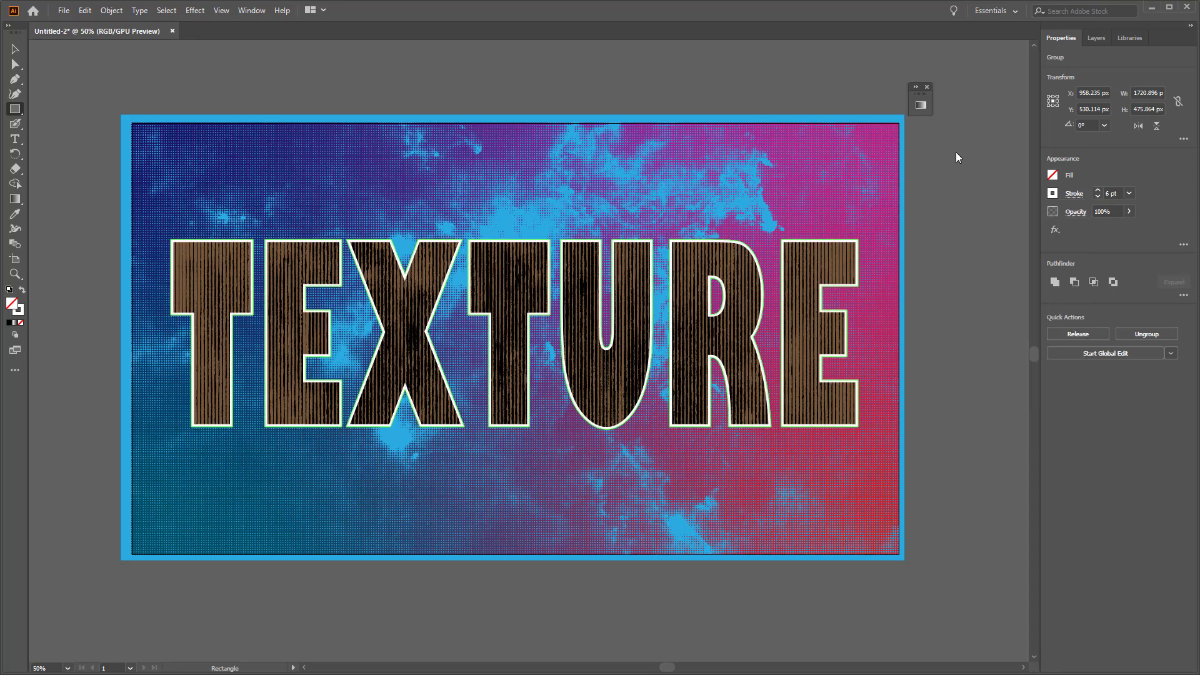
pyautogui.click(14, 50)
pyautogui.click(920, 314)
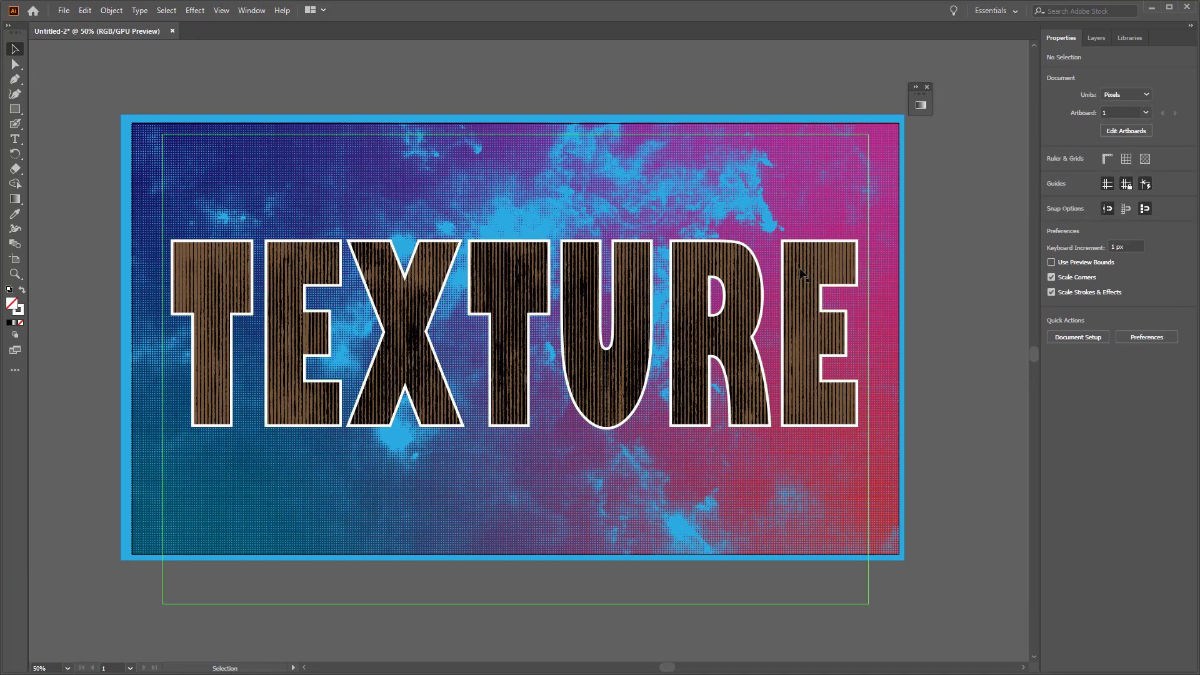
# Step: Try dark stroke colors on the outlined lettering group, including R=4 G=16 B=32 and navy blues, and deselect the group
pyautogui.click(1098, 38)
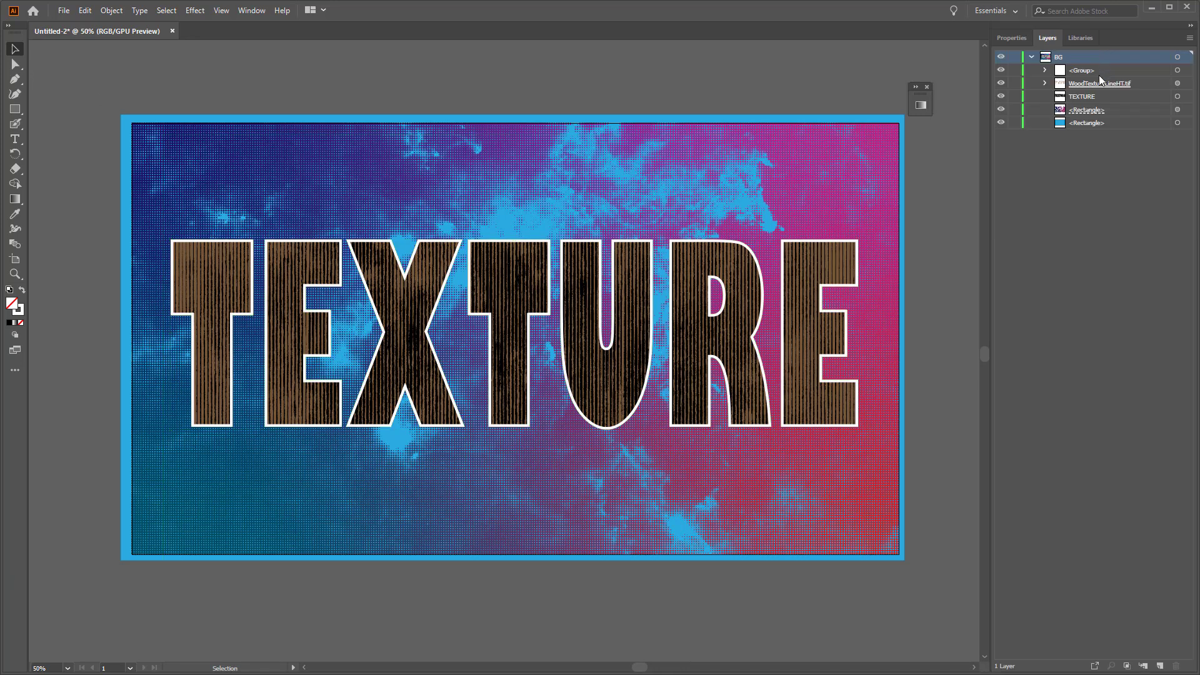
pyautogui.click(1161, 71)
pyautogui.click(1177, 72)
pyautogui.click(1004, 37)
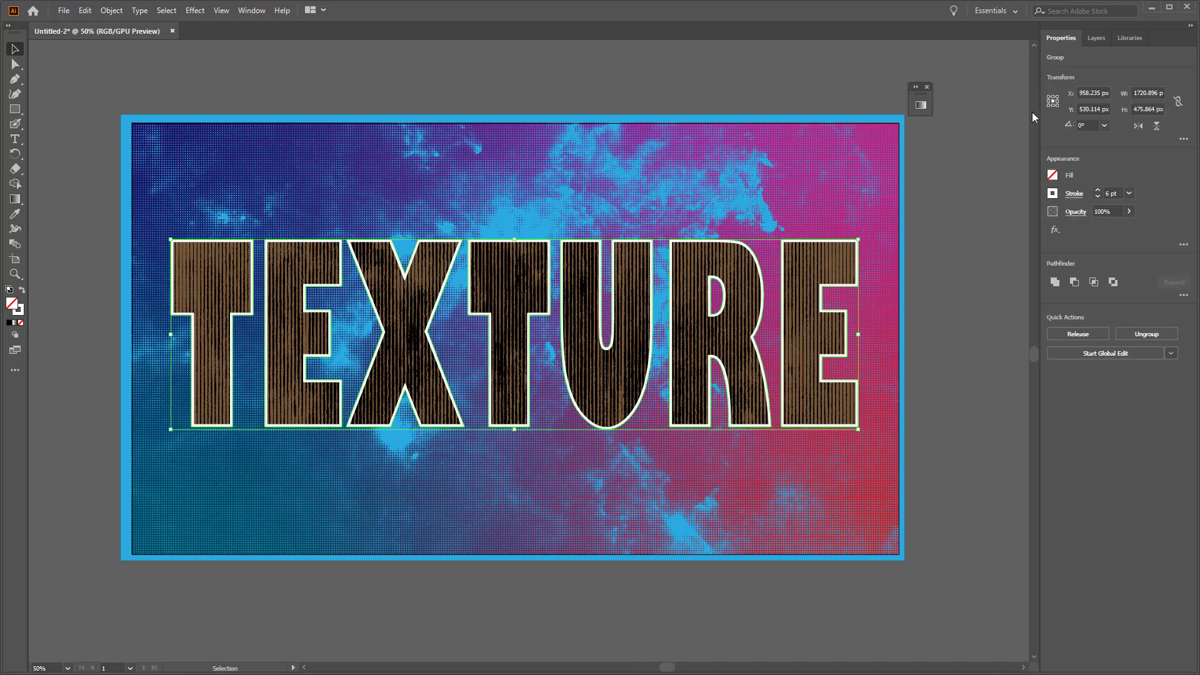
pyautogui.click(1054, 194)
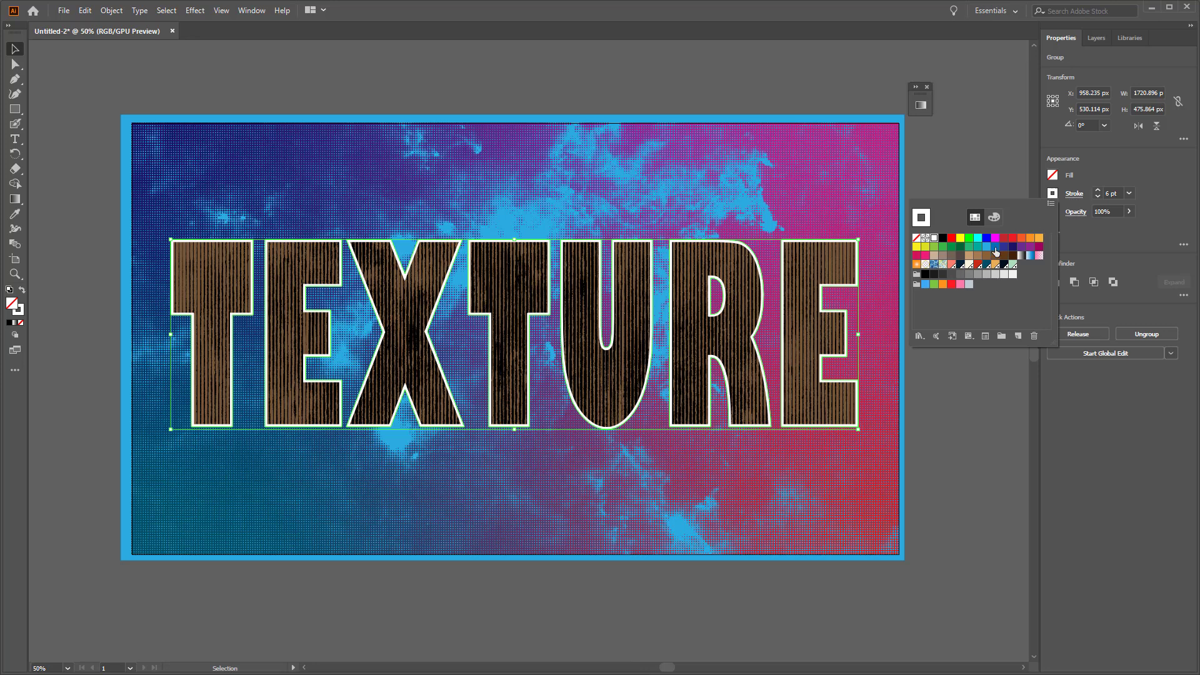
pyautogui.click(1004, 265)
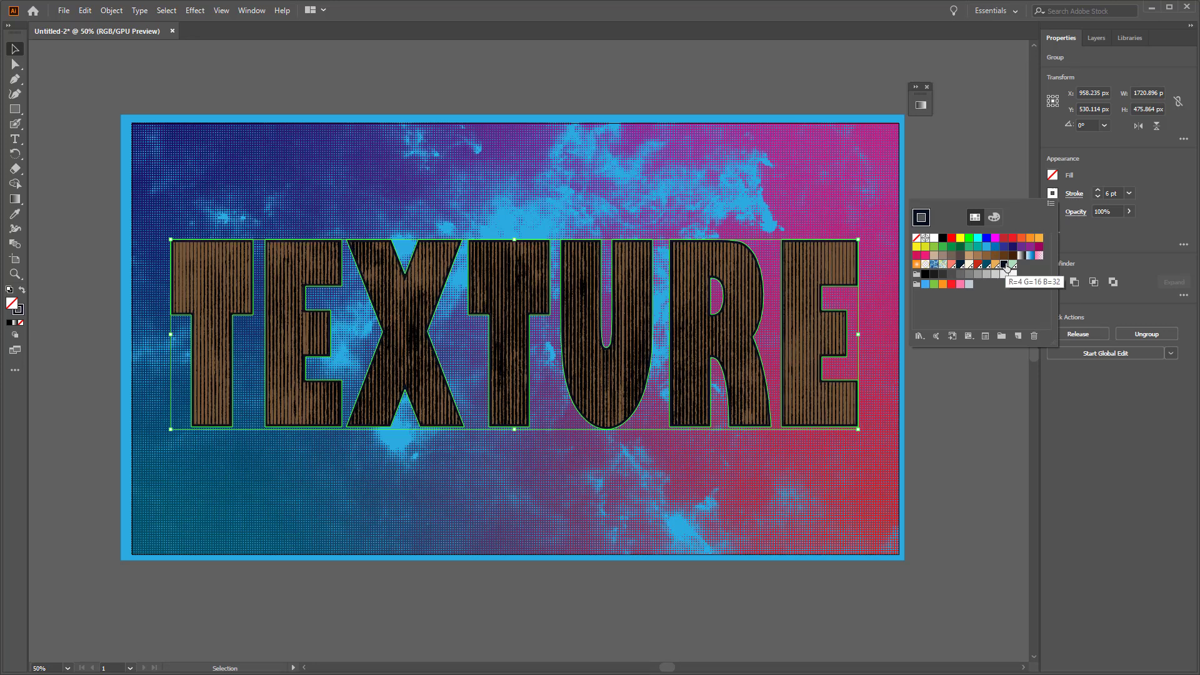
pyautogui.click(1012, 247)
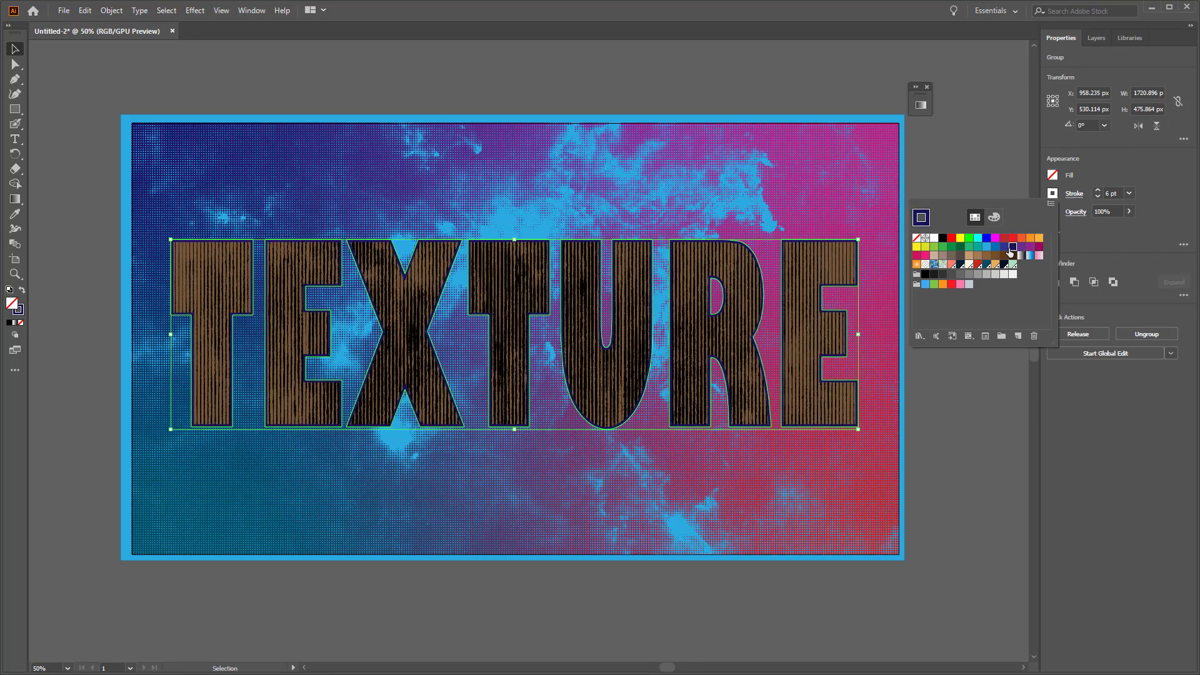
pyautogui.click(1004, 247)
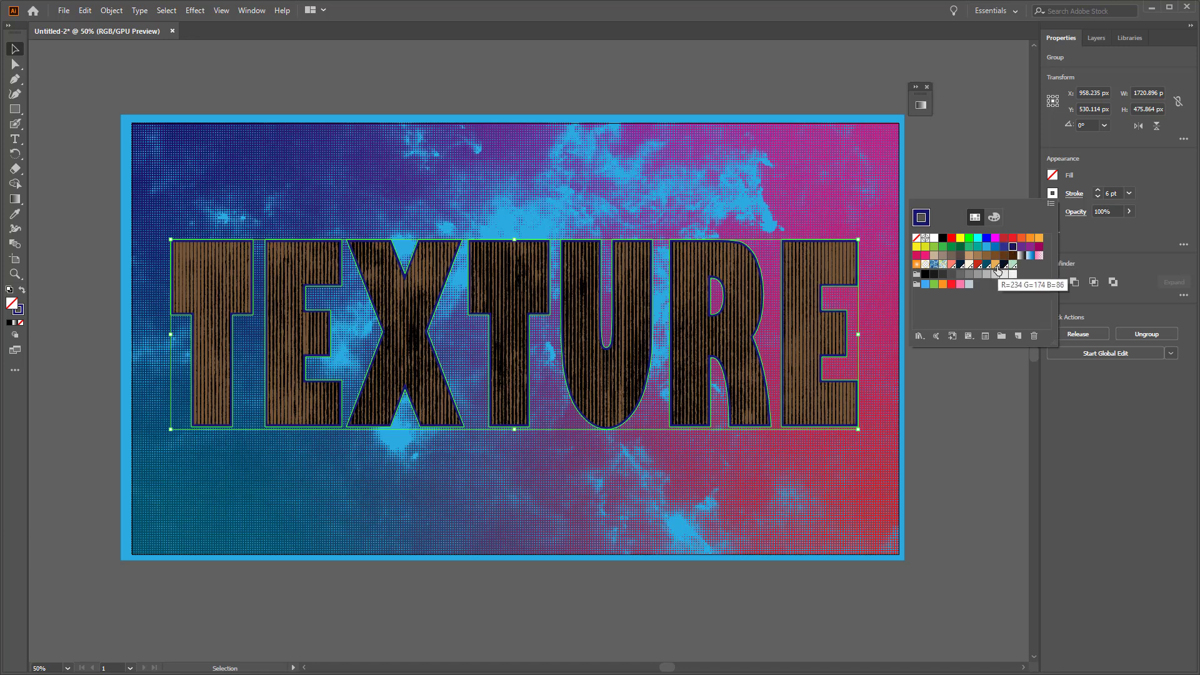
pyautogui.click(963, 266)
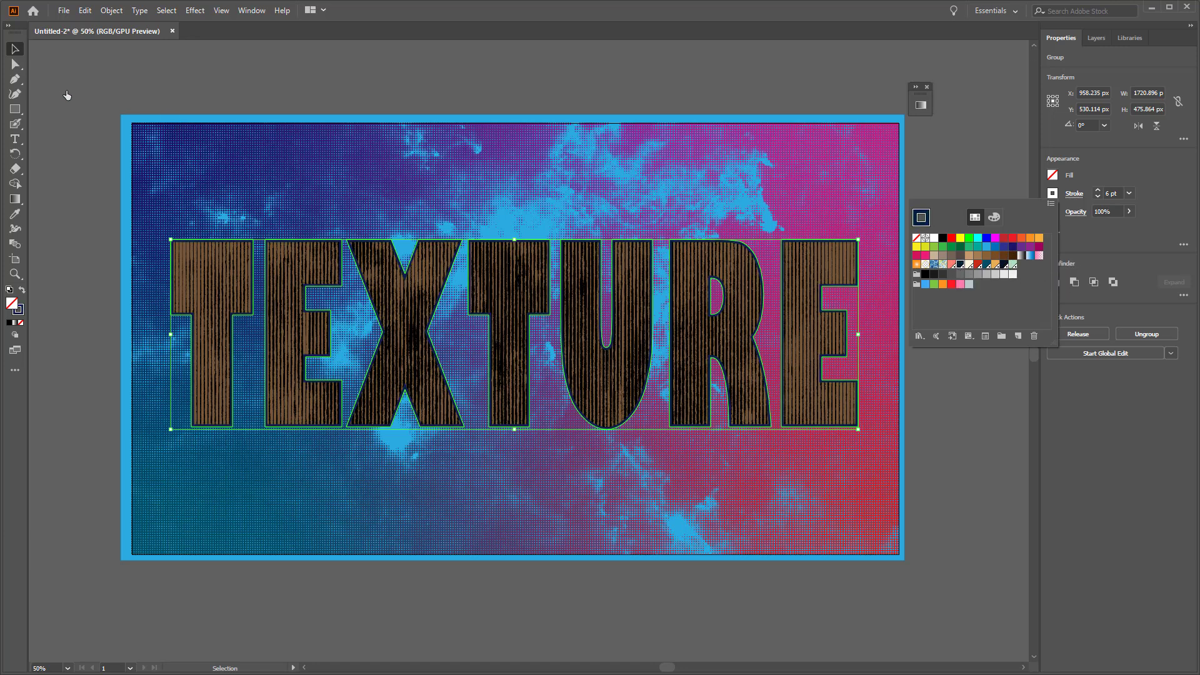
pyautogui.click(15, 50)
pyautogui.press('a')
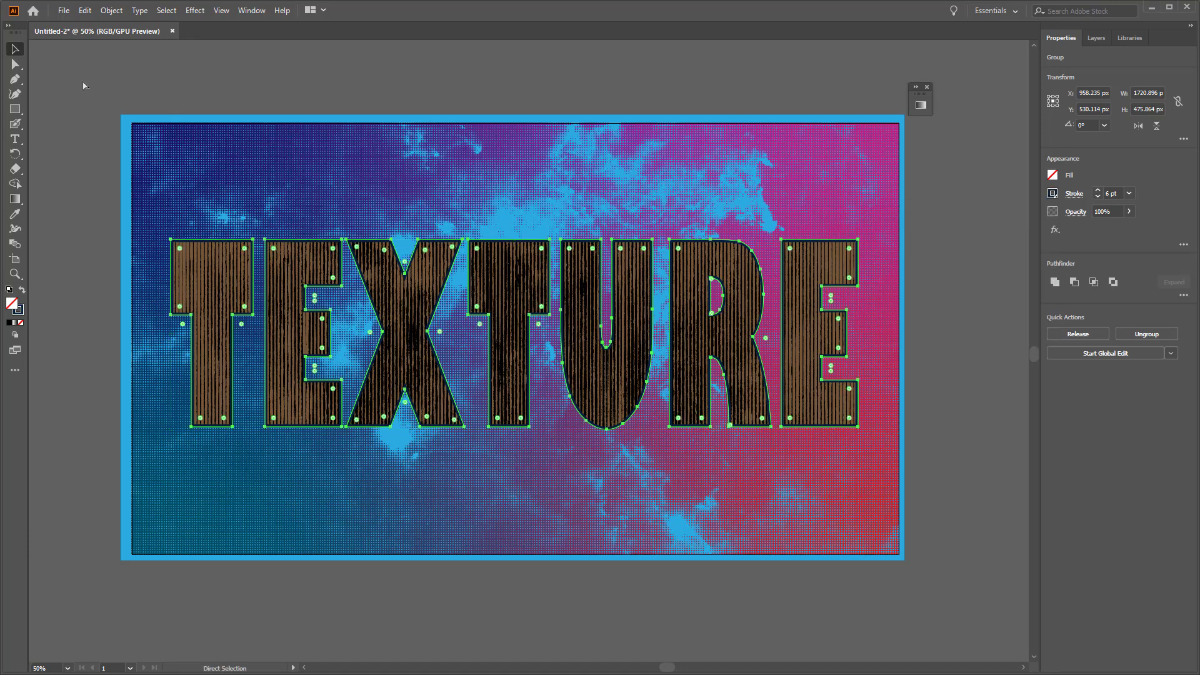
pyautogui.press('v')
pyautogui.click(146, 83)
pyautogui.click(845, 345)
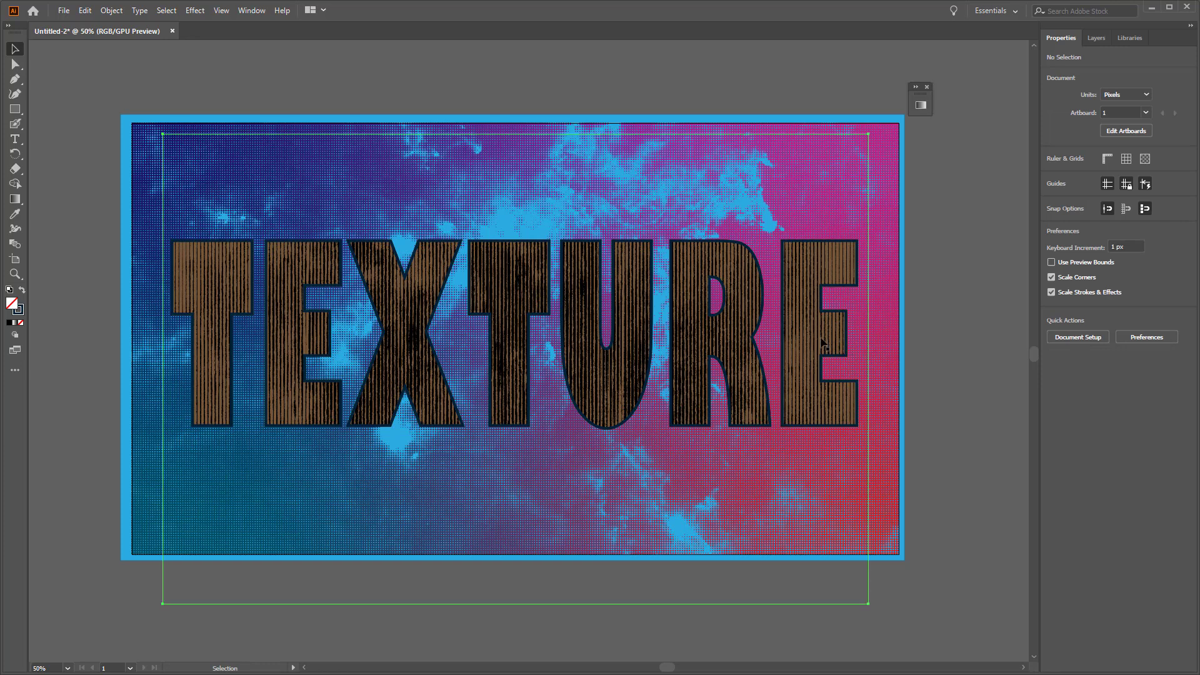
# Step: Change the outlined lettering group's stroke to cream R=251 G=244 B=226 and deselect it
pyautogui.click(1095, 40)
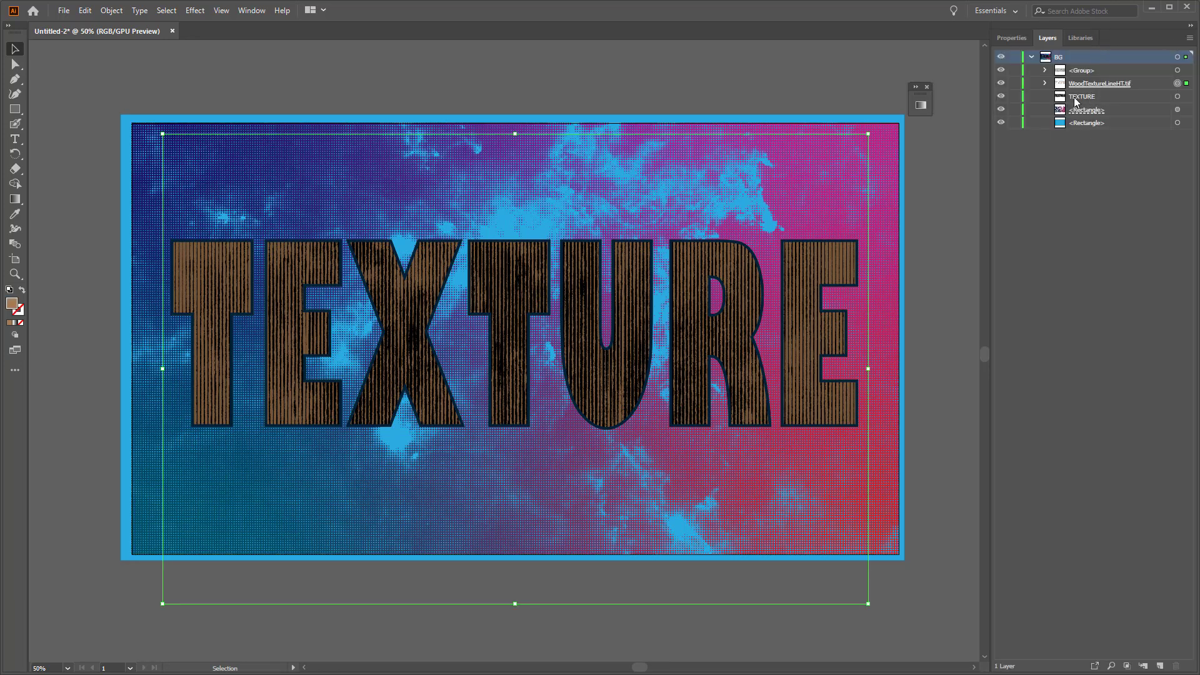
pyautogui.click(1096, 70)
pyautogui.click(1093, 58)
pyautogui.click(1177, 70)
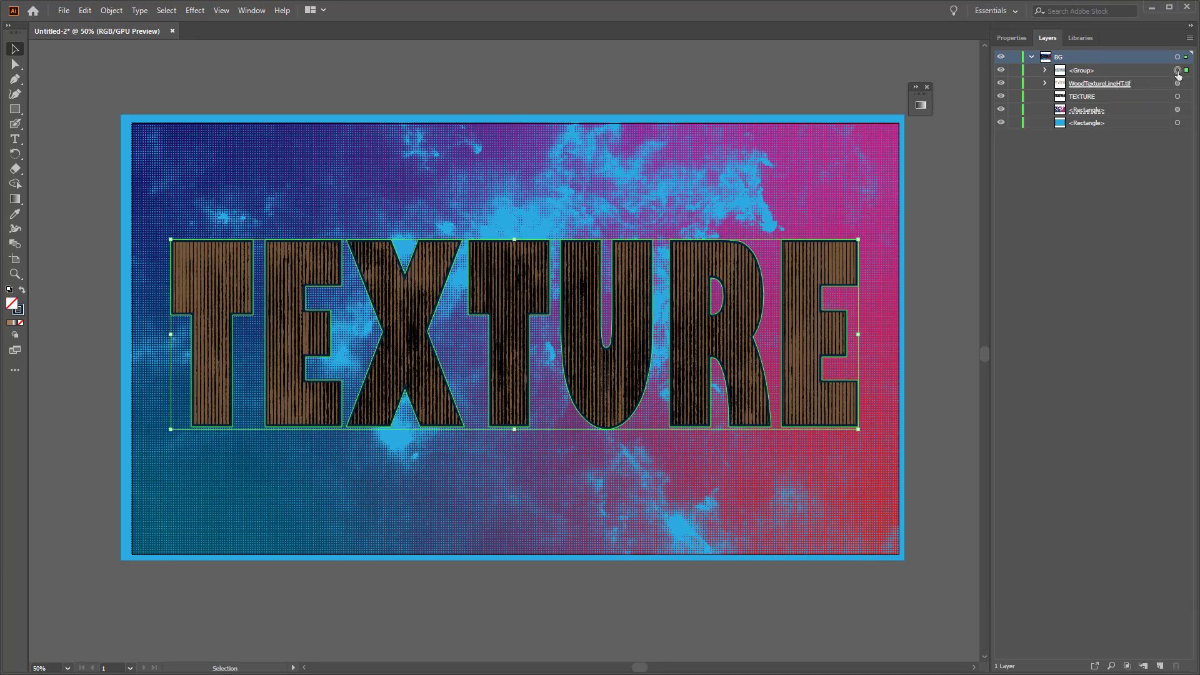
pyautogui.click(1012, 38)
pyautogui.click(1053, 194)
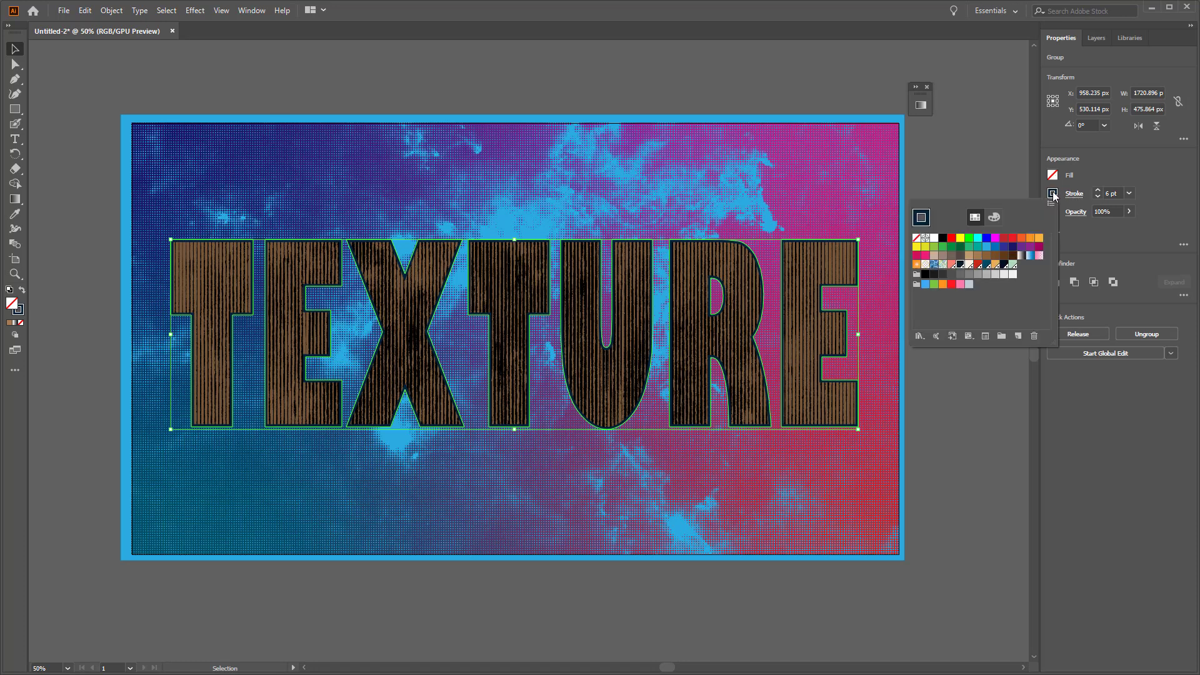
pyautogui.click(969, 265)
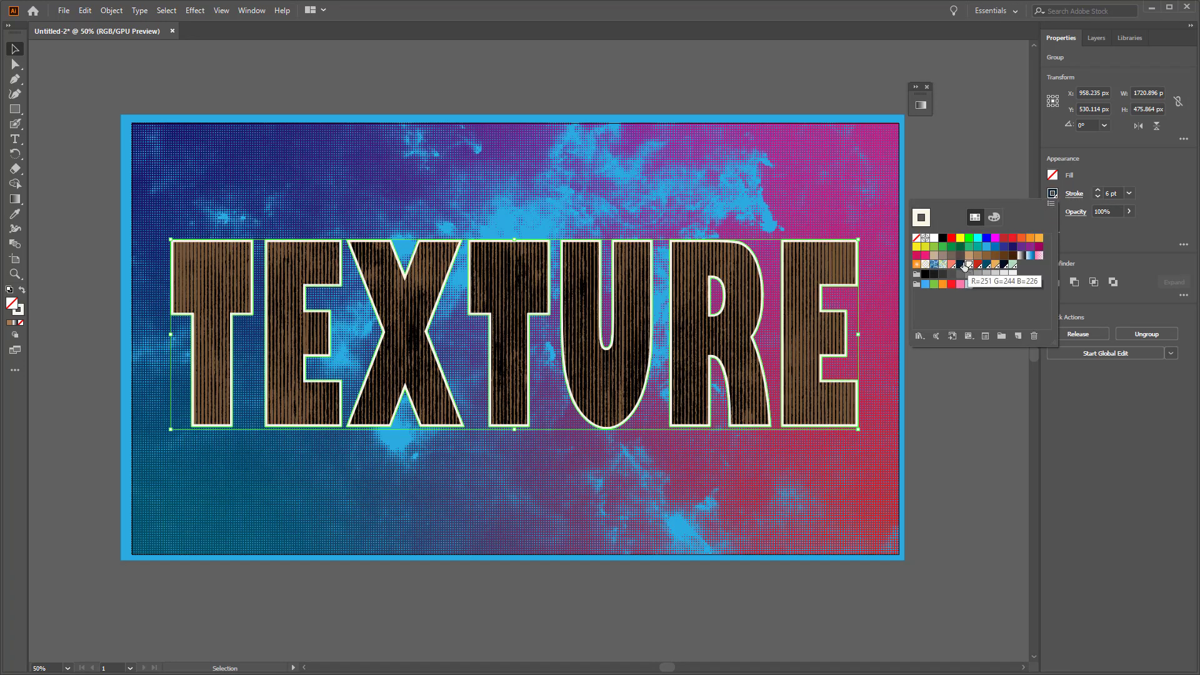
pyautogui.click(88, 77)
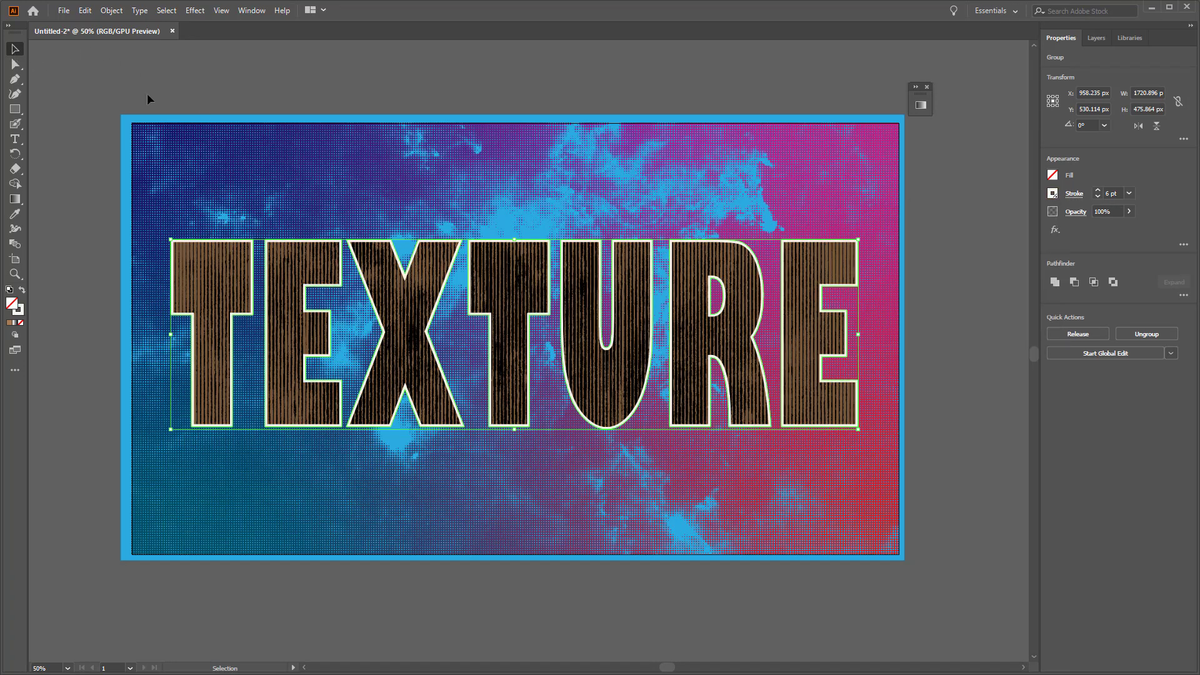
pyautogui.click(198, 78)
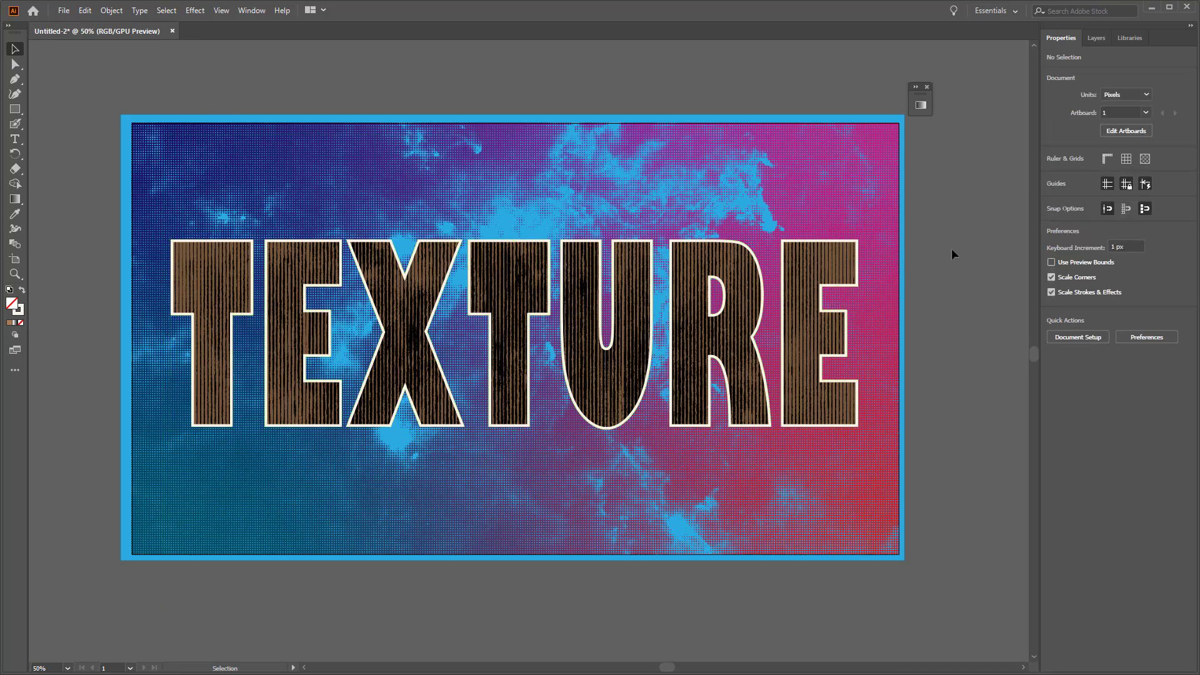